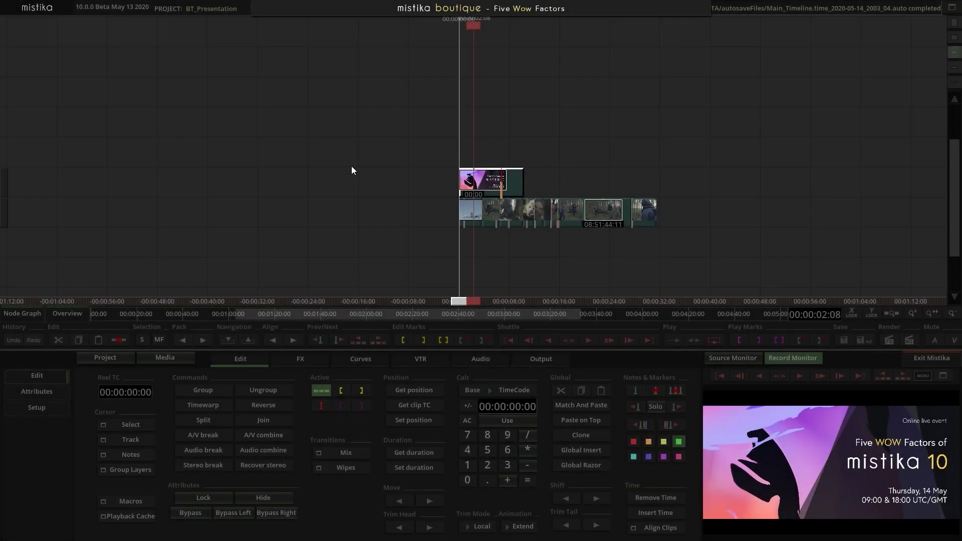
- Remove the title clip above the footage and apply a Color Grade effect to all the footage clips
mouse_move(547, 187)
left_mouse_down()
mouse_move(425, 142)
mouse_move(428, 157)
left_mouse_up()
left_click_drag(498, 264, 492, 229)
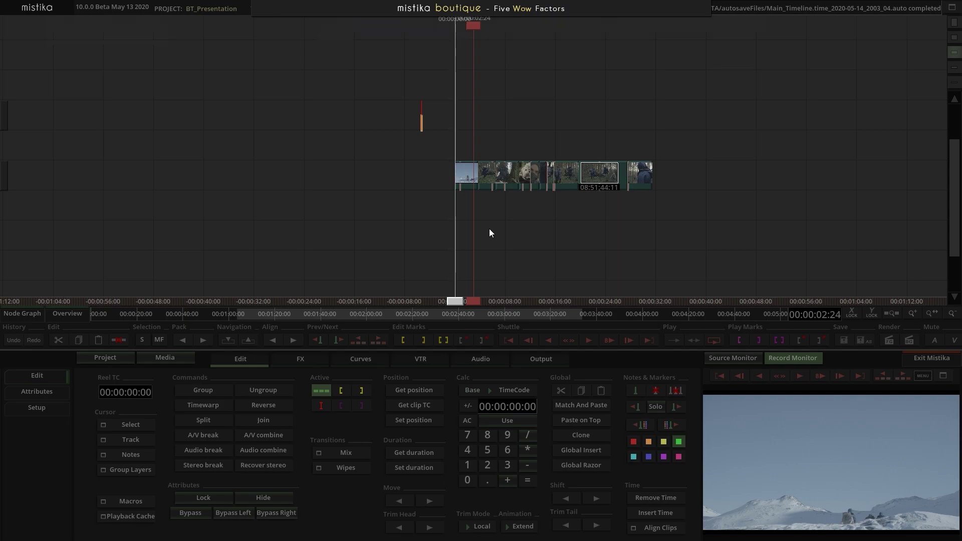
scroll(489, 229, "up", 3)
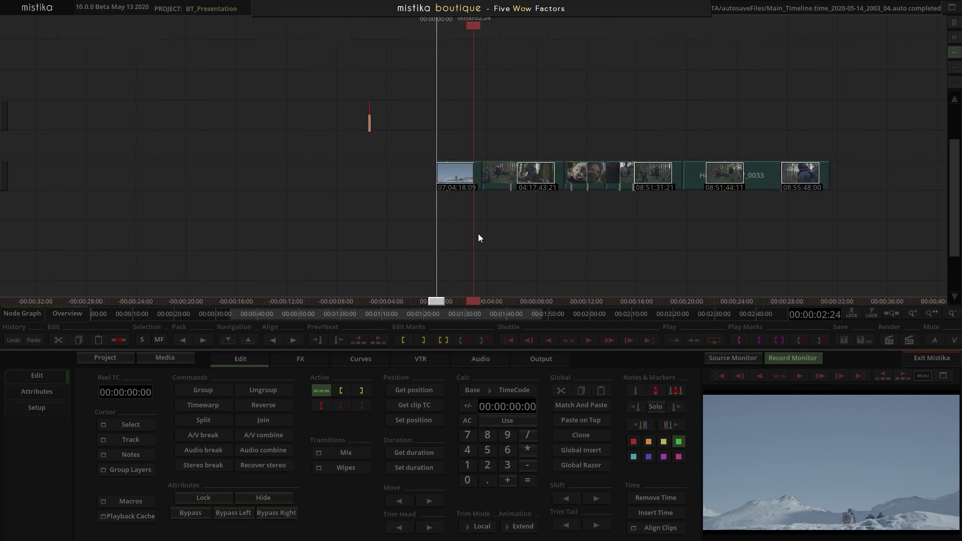
left_click_drag(784, 251, 332, 135)
left_click(311, 365)
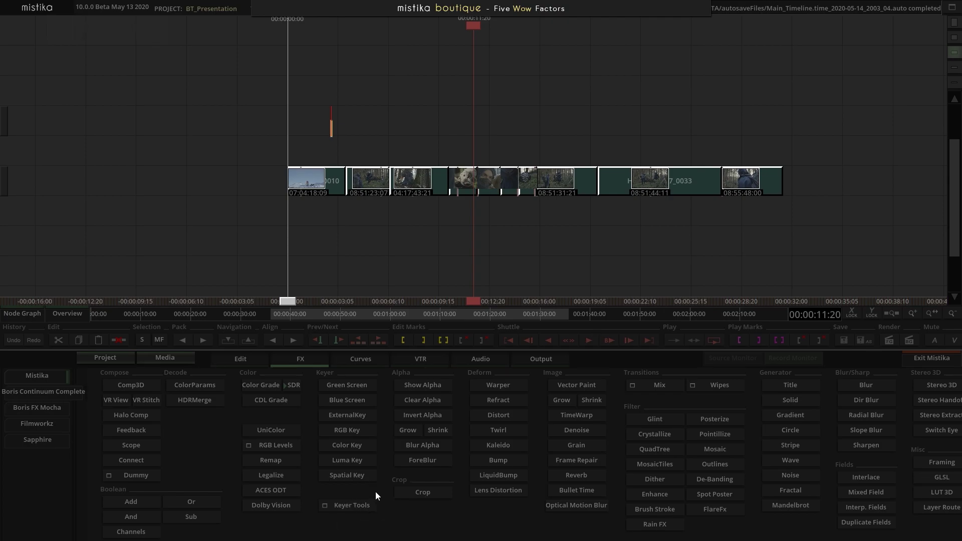
left_click(267, 385)
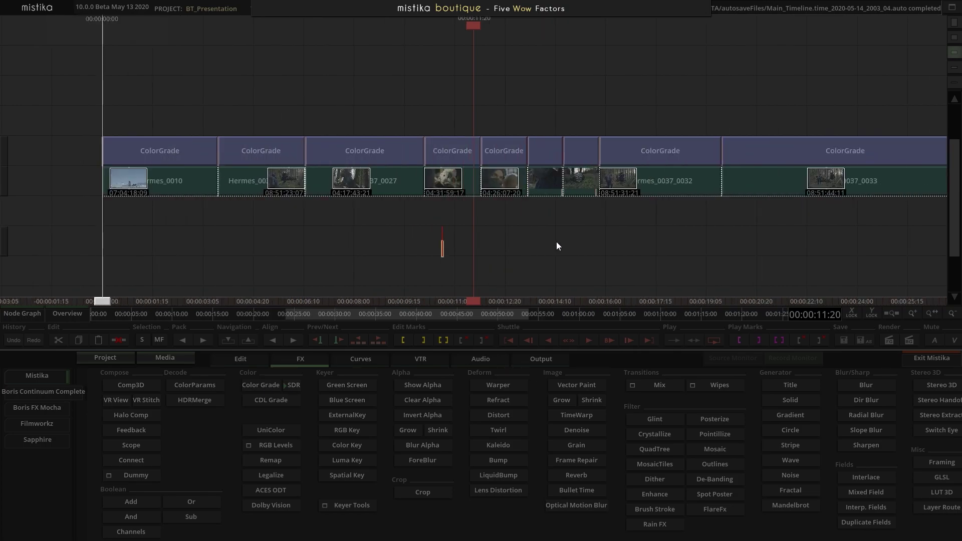
- Open the ColorGrade effect of the third shot, Hermes_0037_0027, for editing
left_click_drag(368, 261, 458, 267)
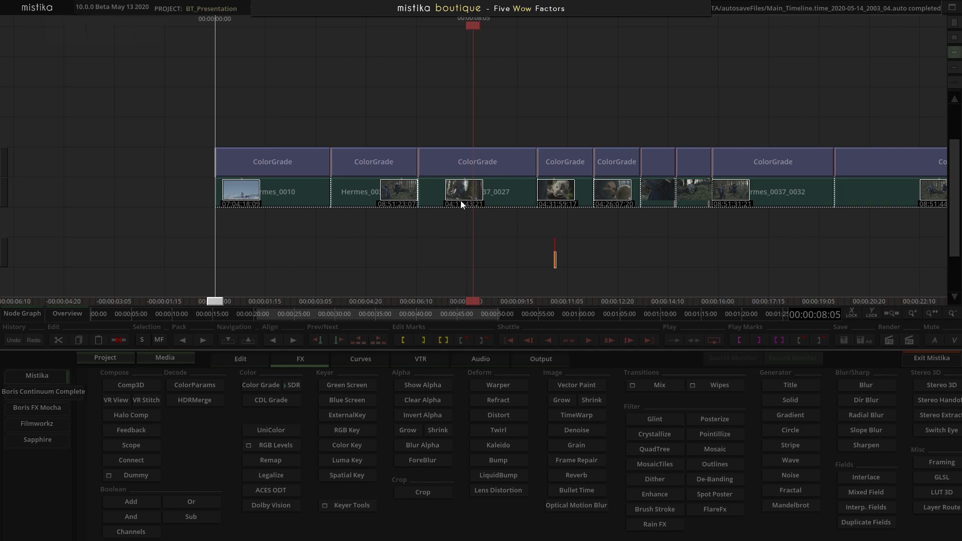
double_click(480, 161)
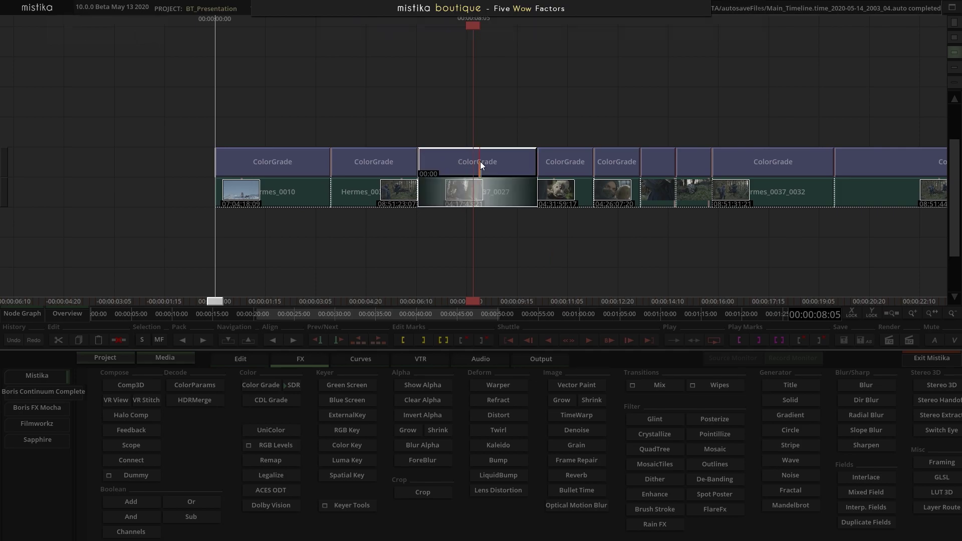
scroll(508, 154, "up", 1)
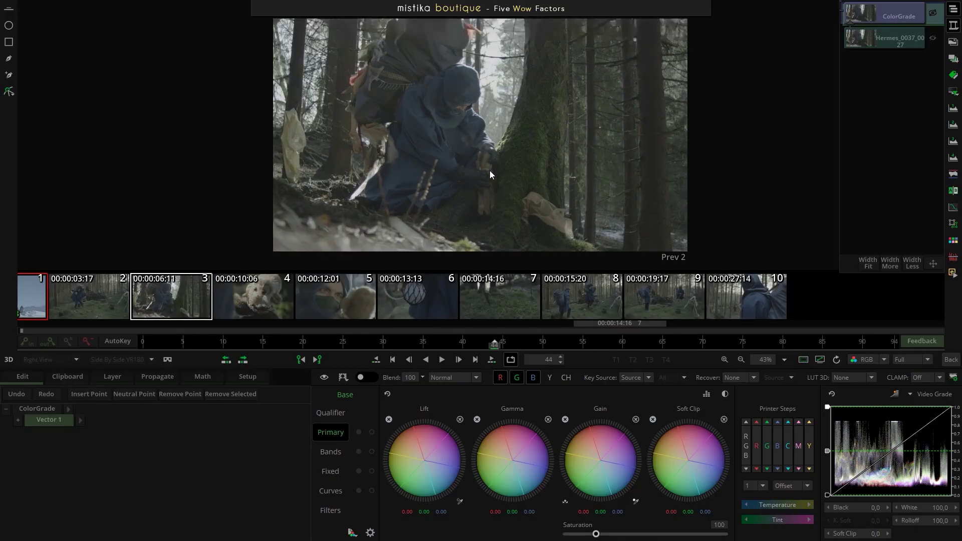
scroll(234, 283, "up", 3)
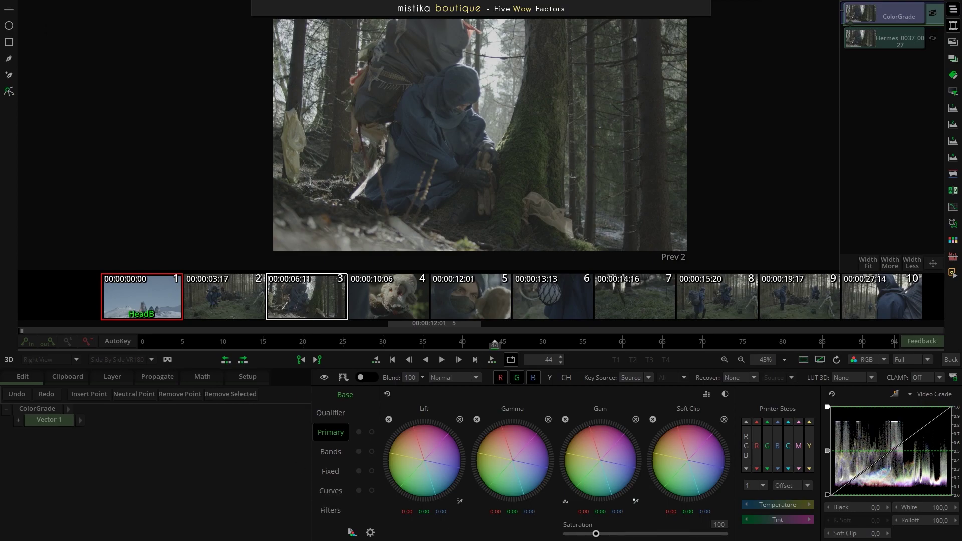
- Review the Bands, Fixed, Curves and Filters grading controls, and return to the Primary controls
left_click(323, 453)
left_click(332, 474)
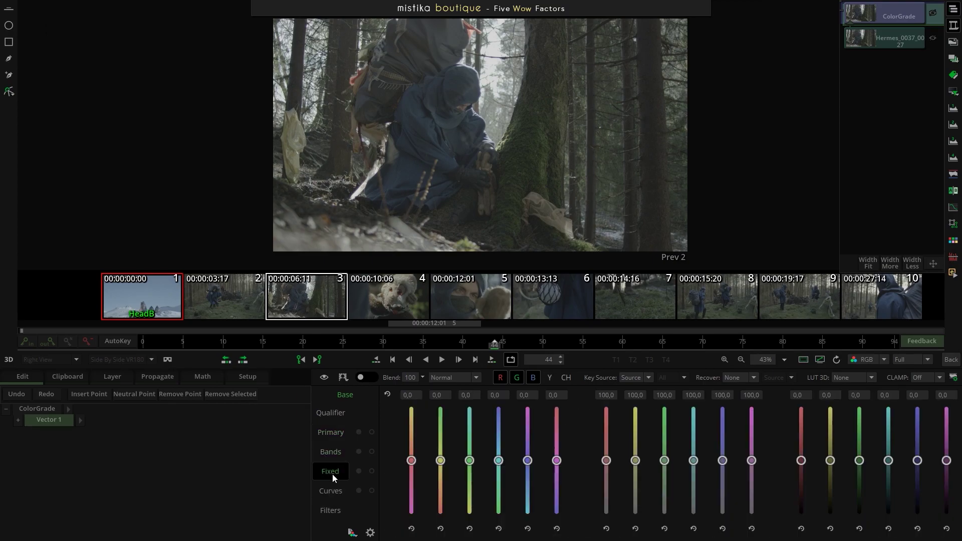
left_click(335, 491)
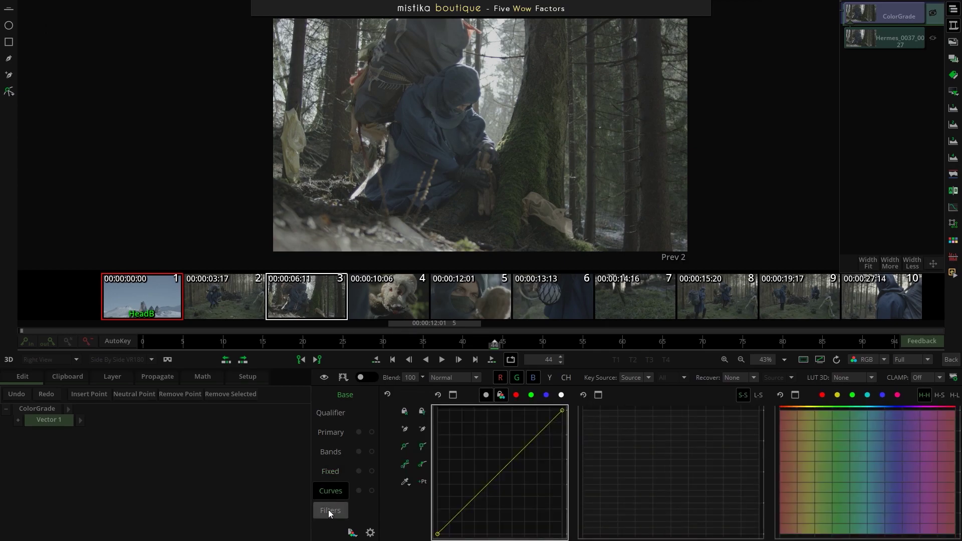
left_click(329, 510)
left_click(329, 488)
left_click(333, 468)
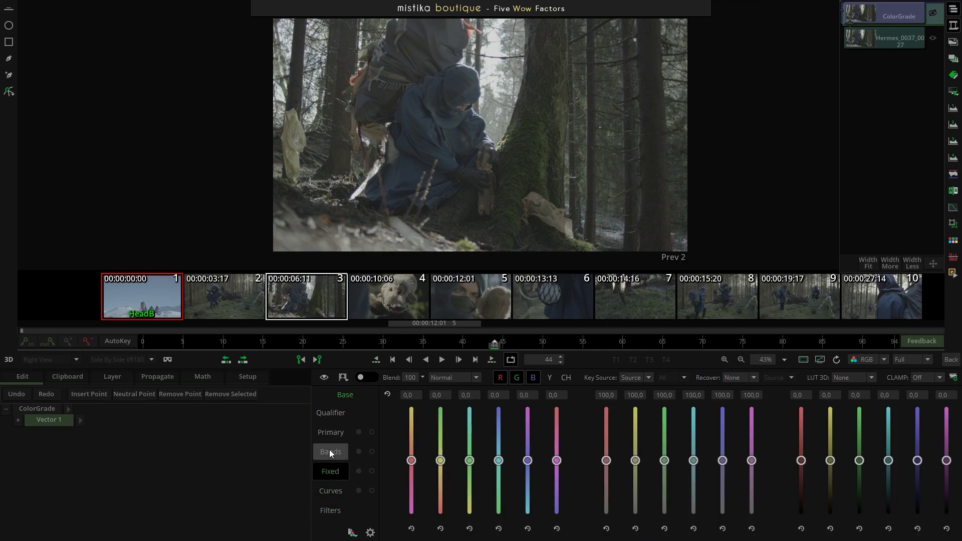
left_click(329, 449)
left_click(334, 434)
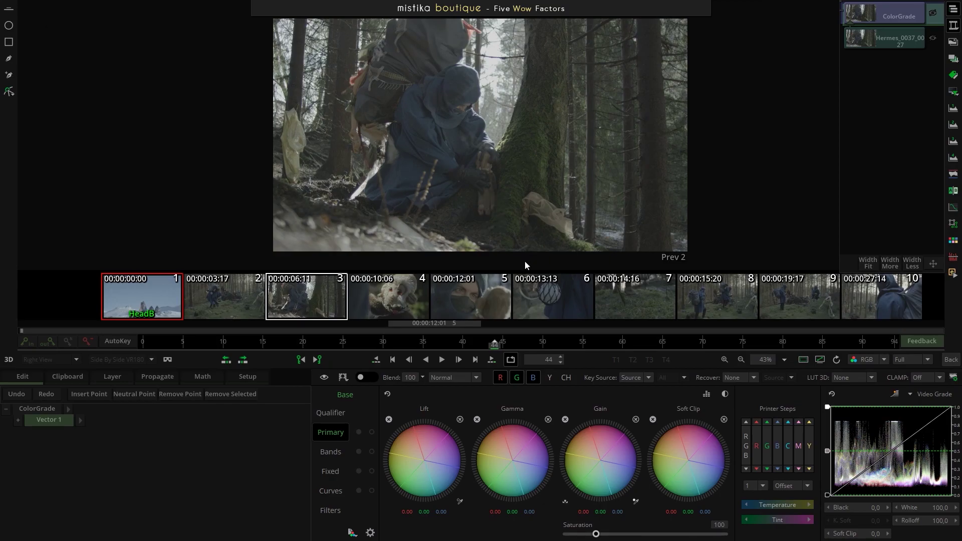
- Try lowering Lift to -9.03 and raising Gain to 14.37 on Vector 1, and reset both wheels
left_click_drag(437, 438, 372, 438)
mouse_move(618, 444)
left_mouse_down()
mouse_move(682, 427)
mouse_move(596, 456)
mouse_move(606, 441)
left_mouse_up()
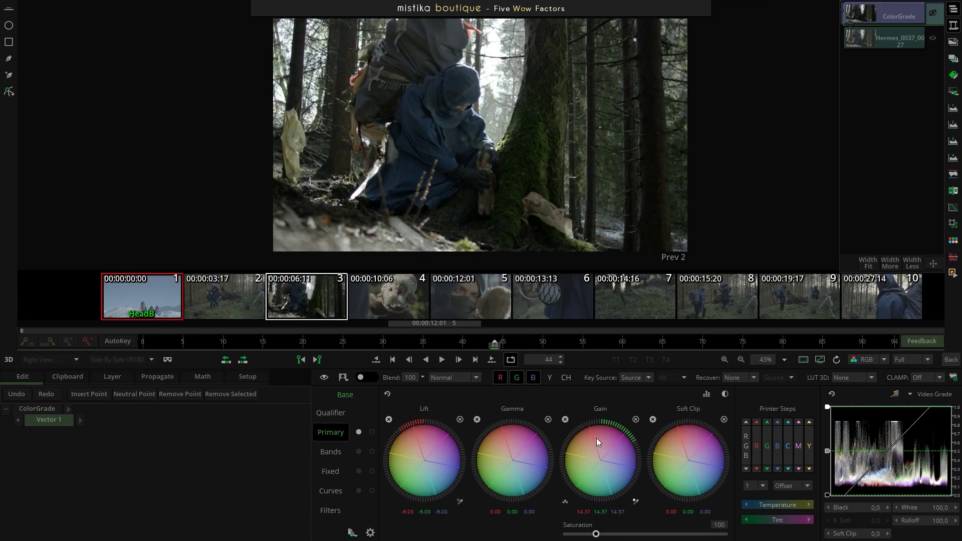
left_click(636, 419)
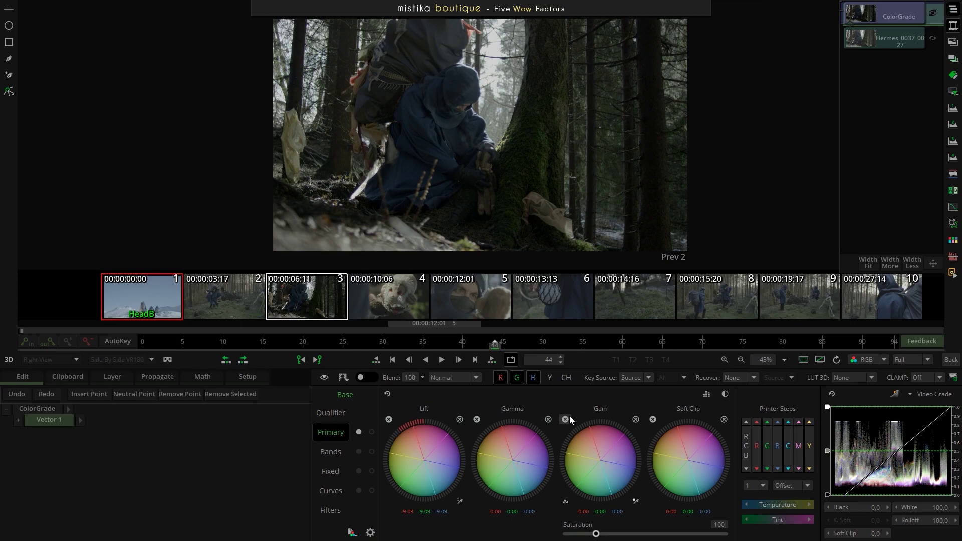
left_click(459, 419)
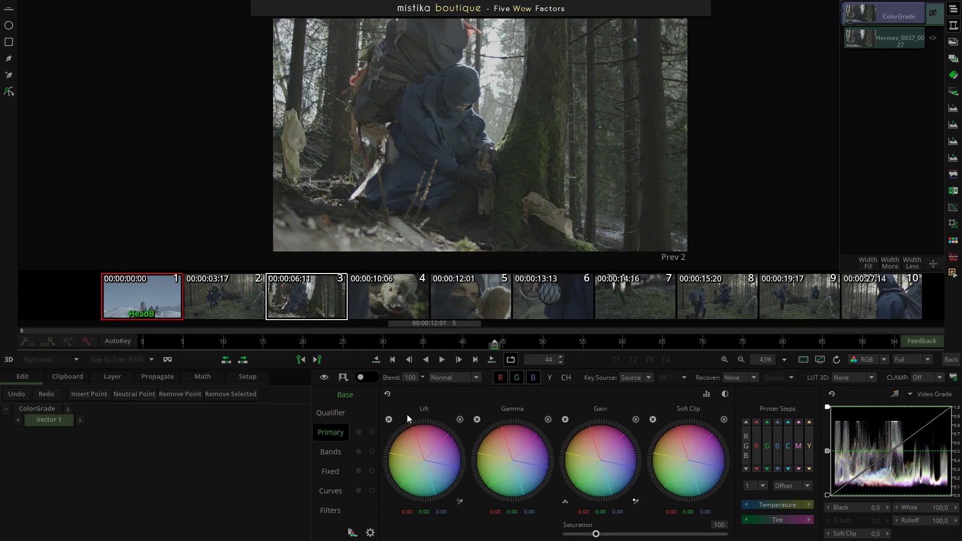
- Switch Lift and Gain to contrast mode, set Lift Cont to -10.59 and Gain Cont to 10.65, and brighten Gamma to -10.09
left_click(727, 394)
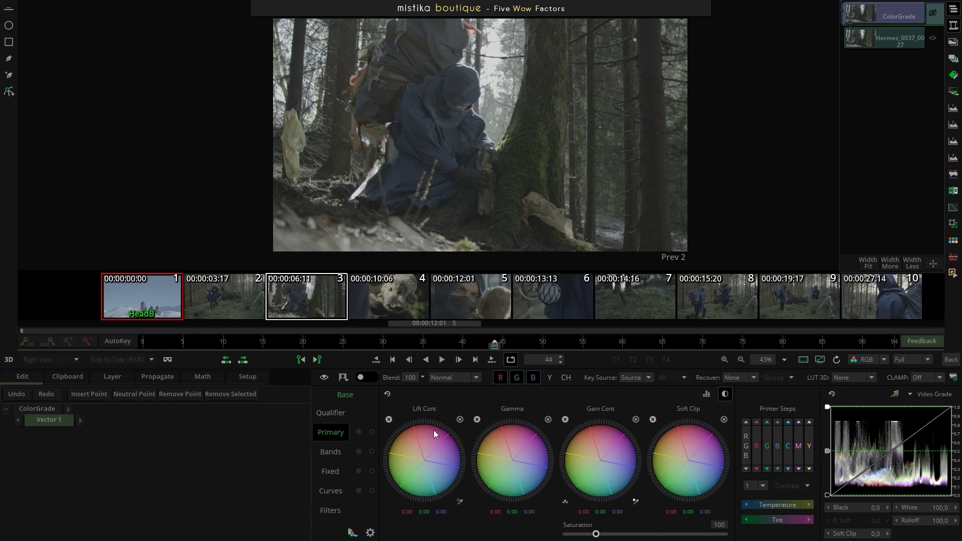
left_click_drag(411, 428, 386, 428)
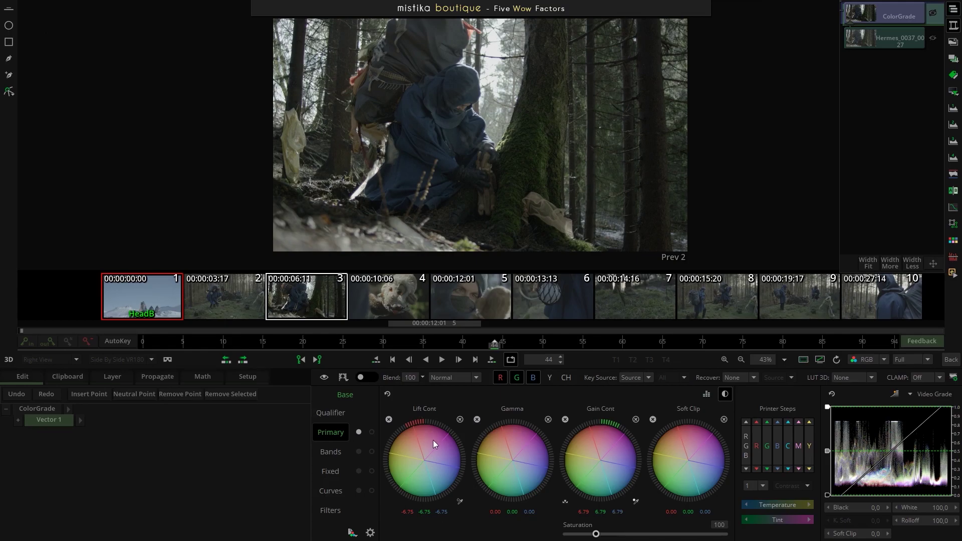
left_click_drag(440, 443, 416, 440)
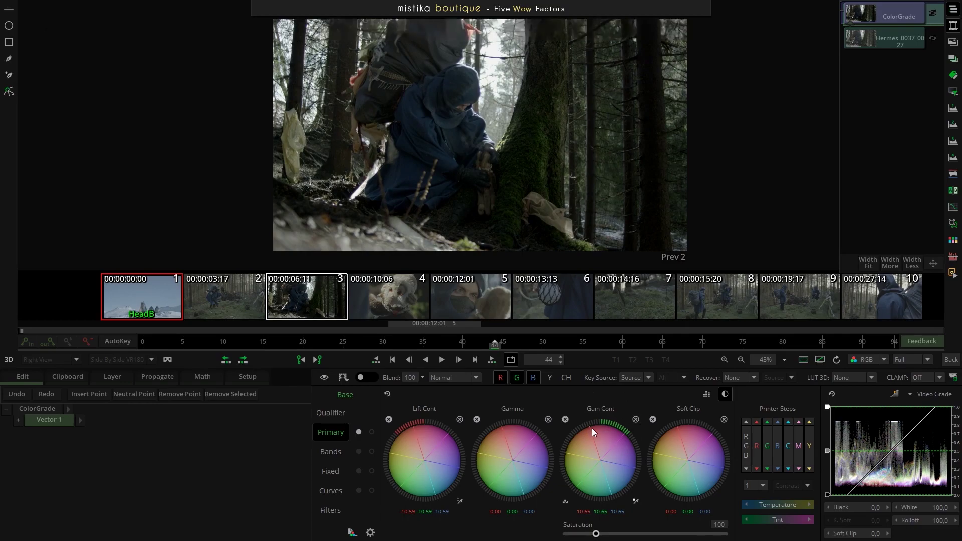
left_click_drag(509, 461, 582, 417)
key("ctrl+z")
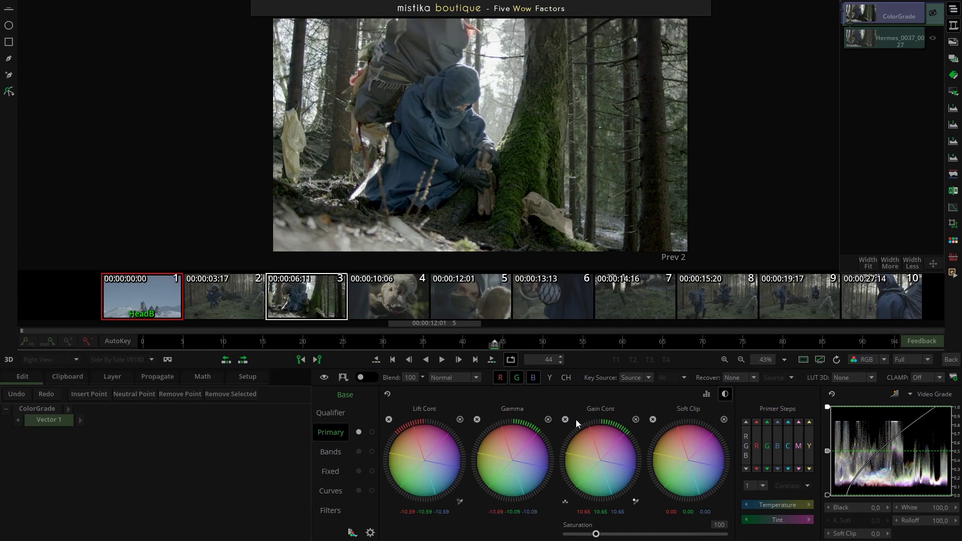
- Display the waveform scope at 50% scale and set it to NP mode
left_click(953, 108)
scroll(218, 237, "down", 3)
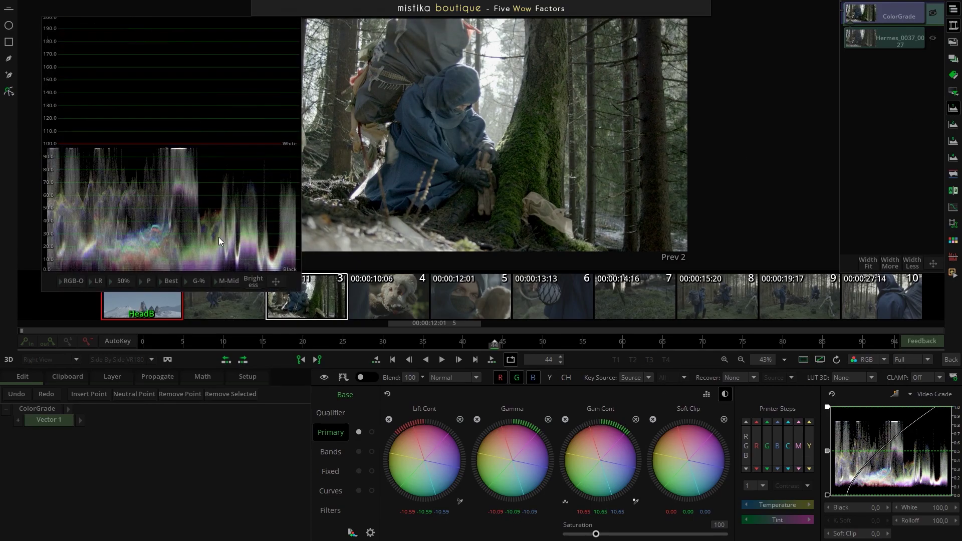
left_click(152, 281)
left_click(188, 263)
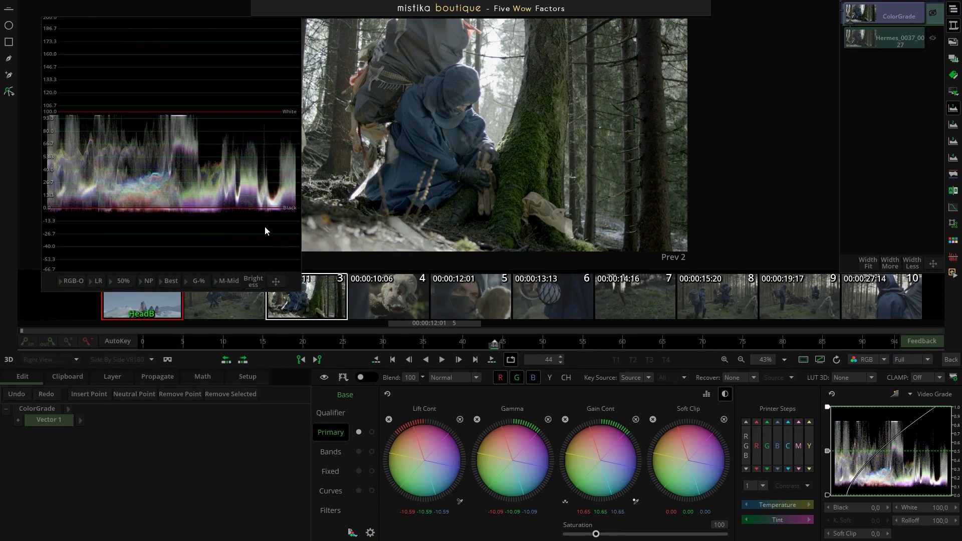
- Refine Vector 1 to Lift -12.01, Gamma -10.24 and Gain 17.23, and turn contrast mode off
scroll(266, 226, "up", 1)
mouse_move(627, 442)
left_mouse_down()
mouse_move(638, 439)
mouse_move(621, 441)
left_mouse_up()
left_click_drag(531, 444, 523, 445)
left_click_drag(615, 437, 637, 441)
scroll(519, 206, "down", 1)
left_click(730, 398)
scroll(276, 190, "down", 1)
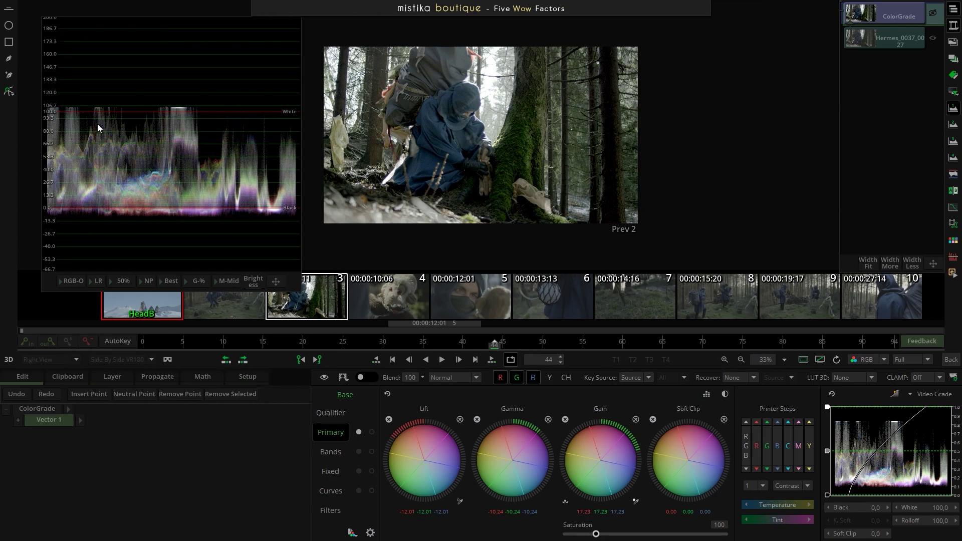
- Scale the waveform scope to 75% and set its grid to 0-1023
scroll(113, 126, "up", 2)
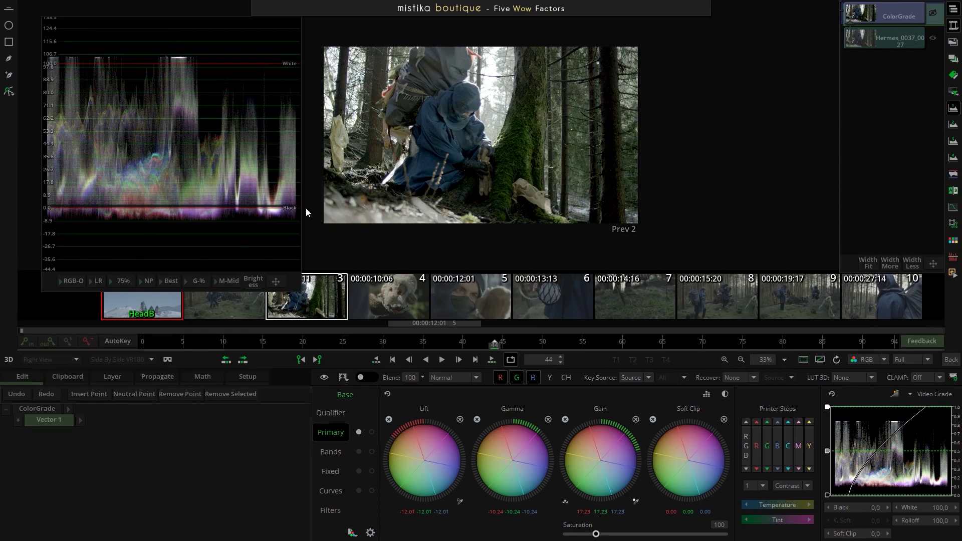
left_click(193, 282)
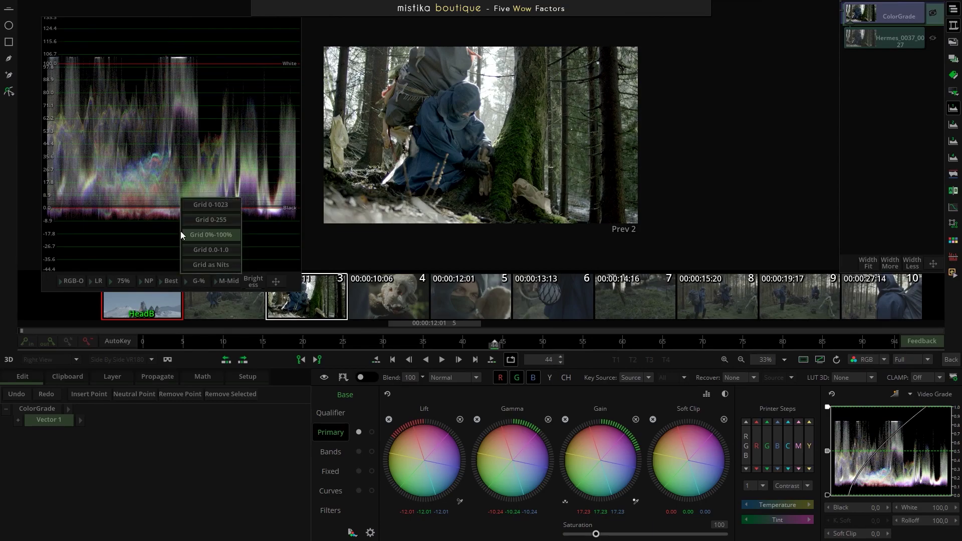
left_click(212, 205)
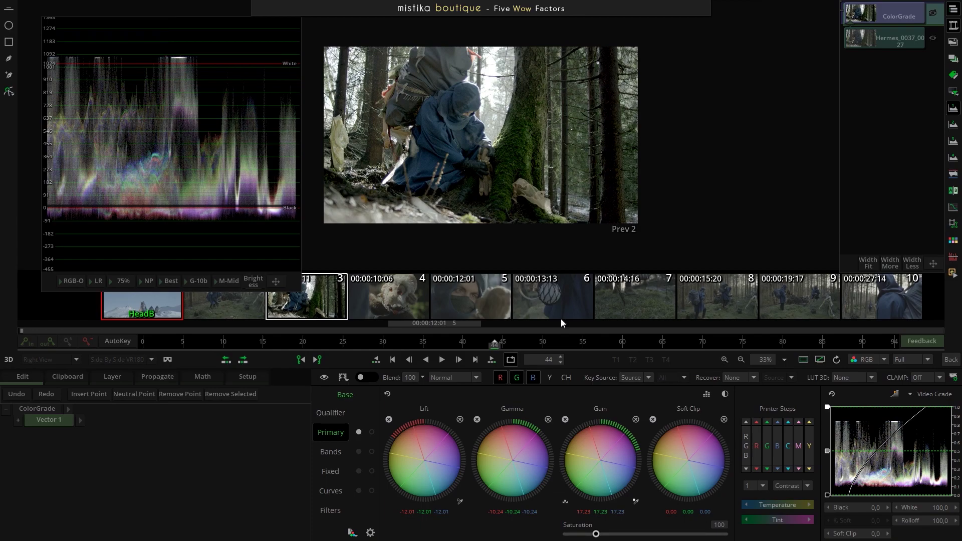
- Raise the saturation of Vector 1 to 165 and inspect the image up close
left_click_drag(595, 534, 619, 535)
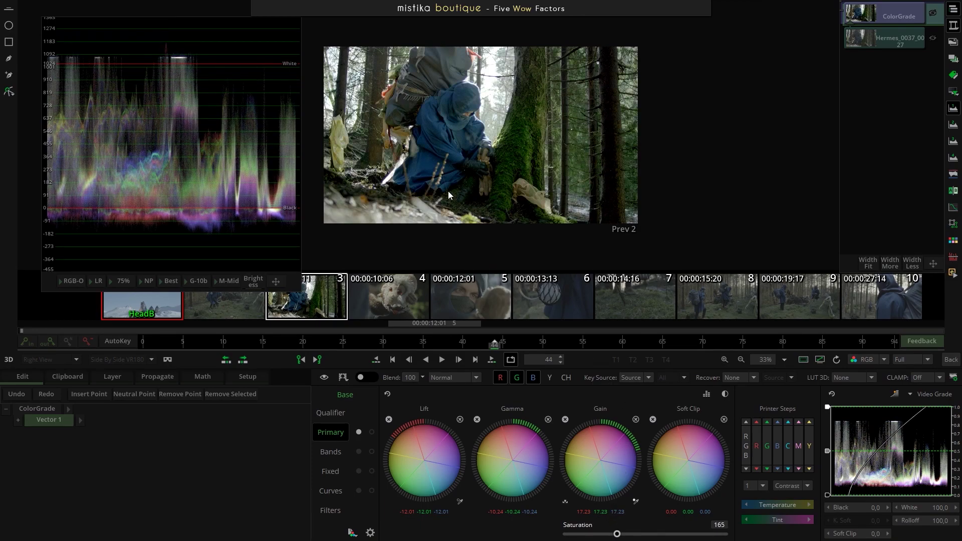
scroll(522, 171, "up", 3)
scroll(522, 168, "down", 2)
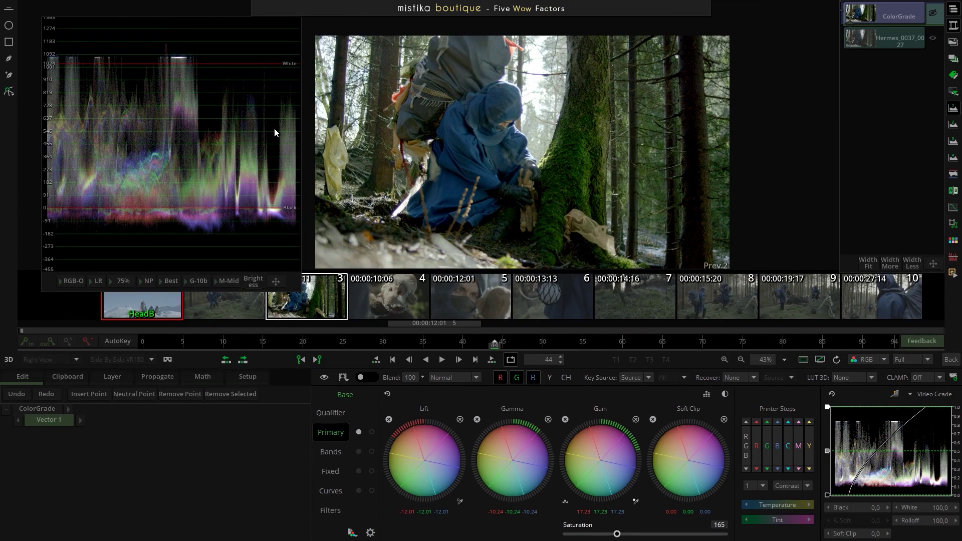
- Add a second vector, set its Soft Clip threshold to 75.6 and pull the highlights down with the Soft Clip wheel to 12.79
left_click(101, 377)
left_click(31, 394)
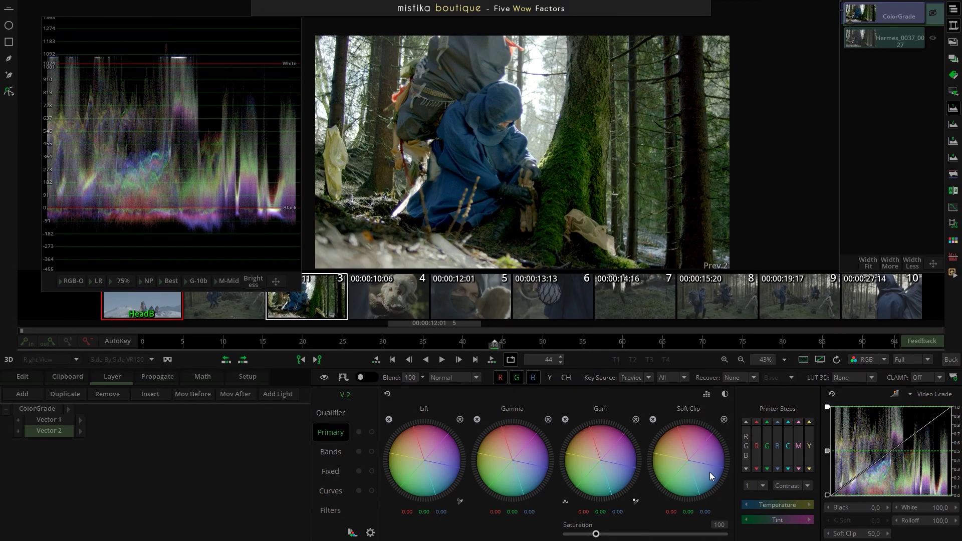
left_click_drag(826, 451, 833, 429)
left_click_drag(704, 450, 612, 376)
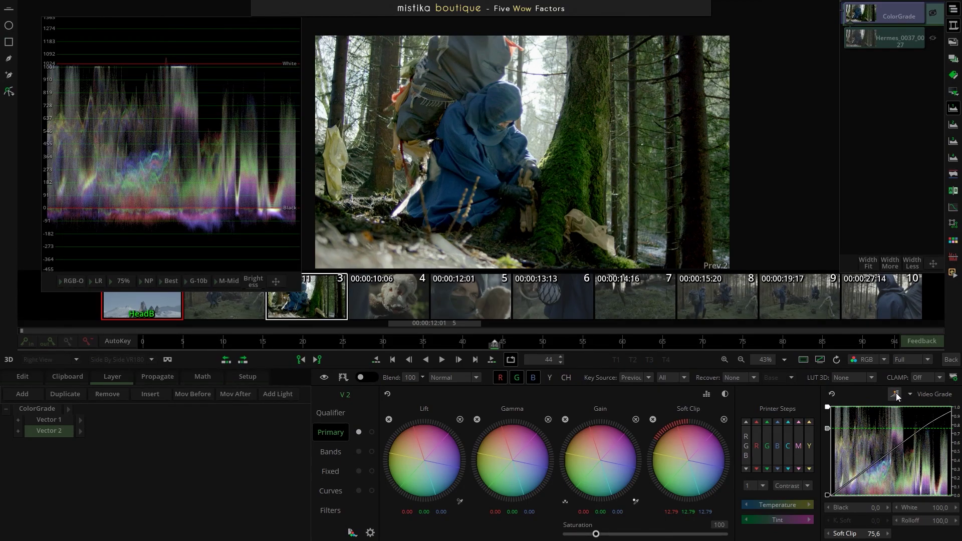
- Add a third vector, switch its Soft Clip wheel to Superwhite and set its White limit to 72.2
left_click(29, 394)
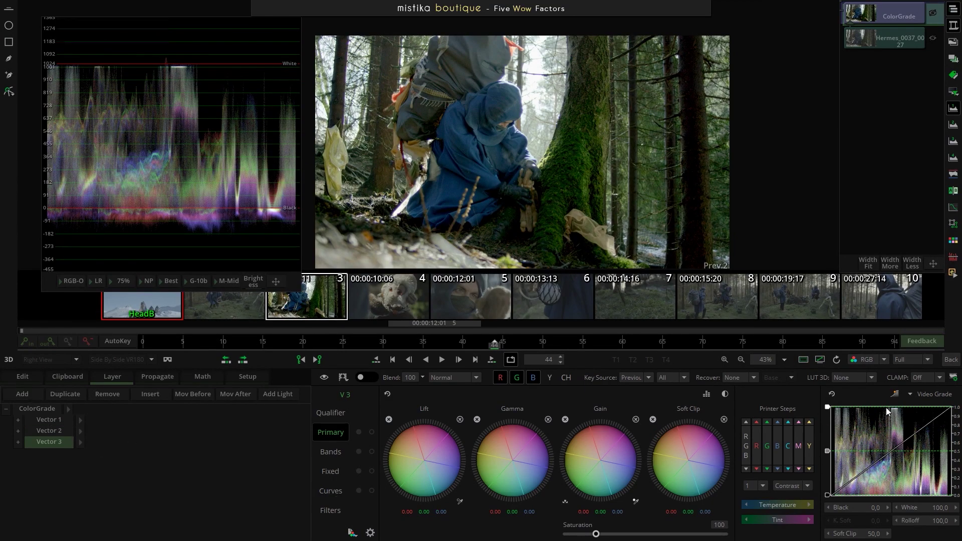
left_click(895, 395)
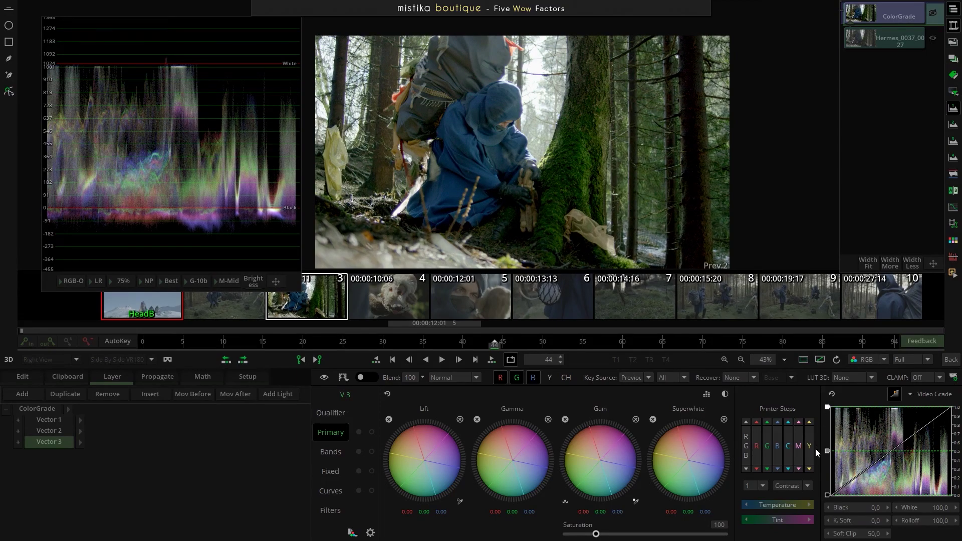
left_click_drag(827, 408, 828, 435)
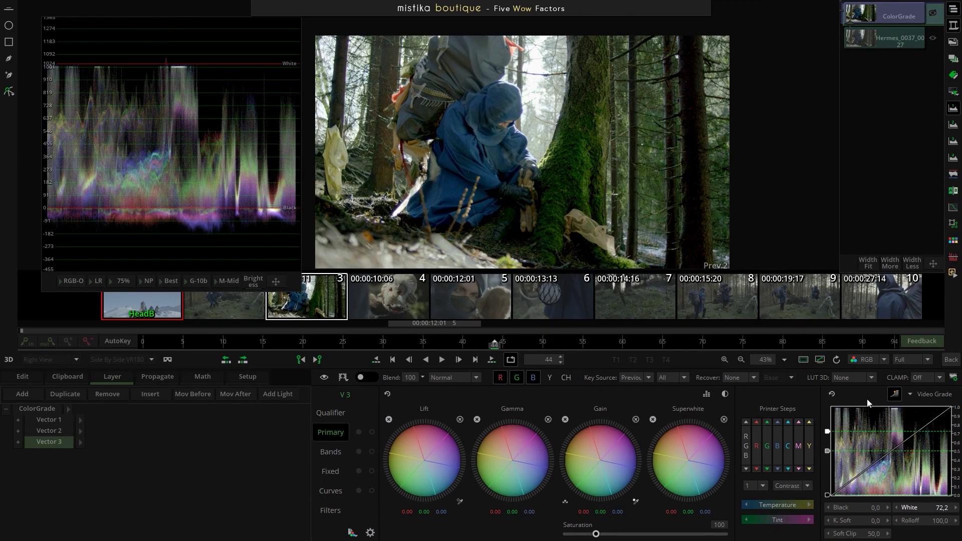
- Try darkening the midtones of Vector 3 with Gamma at 4.19, and reset the Gamma wheel
left_click_drag(512, 456, 504, 417)
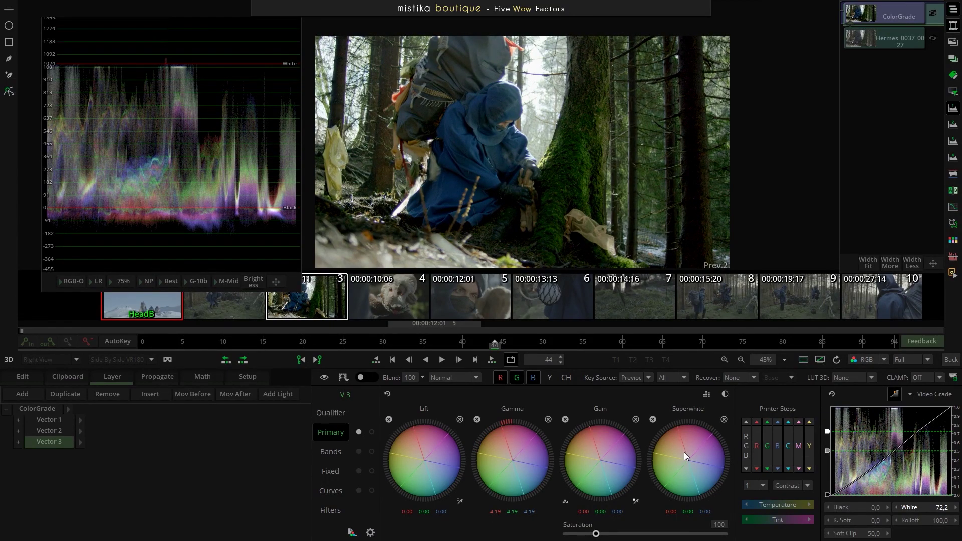
left_click(549, 421)
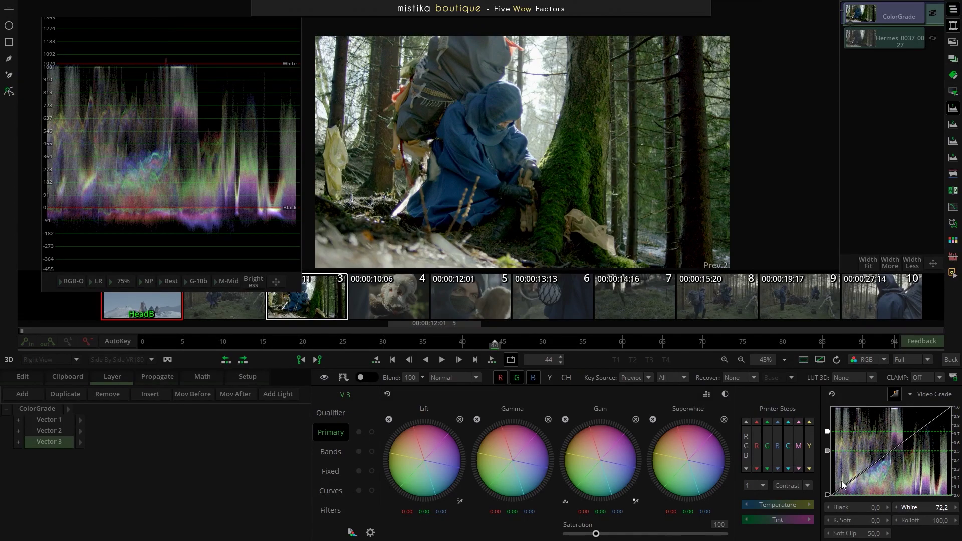
- Restrict Vector 3 to the shadows with Soft Clip 0 and White 18.8, and raise Lift to 29.07
left_click_drag(827, 451, 825, 506)
left_click_drag(828, 434, 828, 482)
left_click_drag(449, 446, 630, 411)
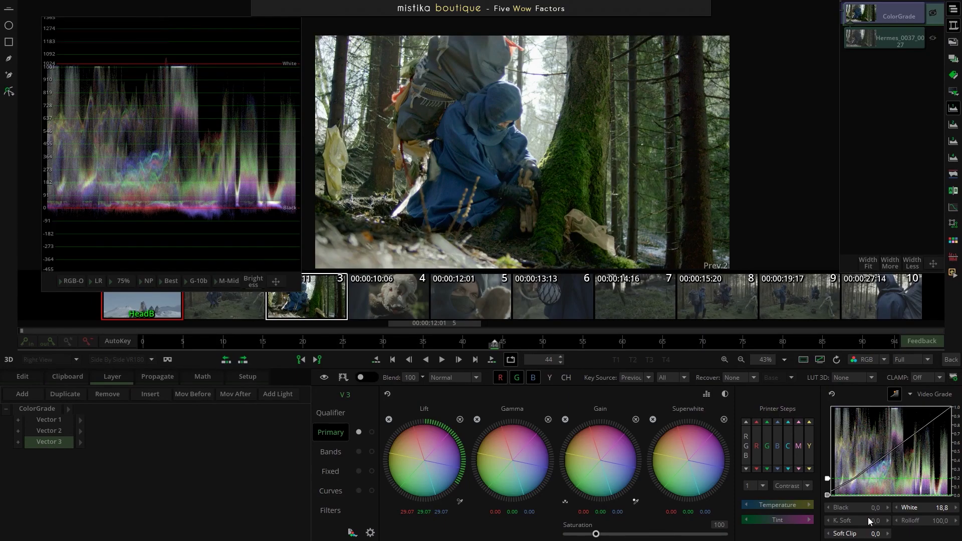
- Set Vector 3's K. Soft to 18, try a colour tint in the shadows with Gamma, and reset the Gamma wheel
left_click_drag(859, 521, 884, 521)
left_click_drag(509, 459, 453, 390)
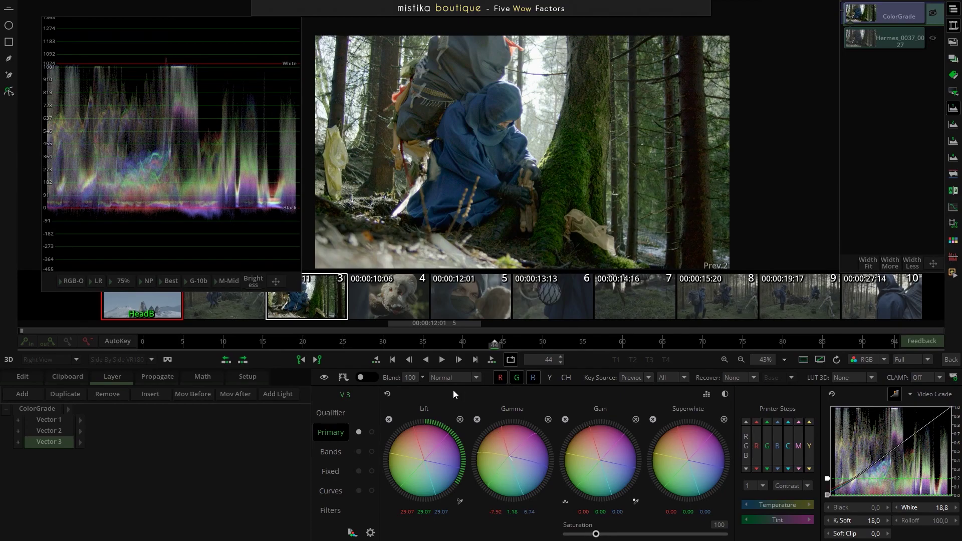
left_click_drag(425, 359, 379, 354)
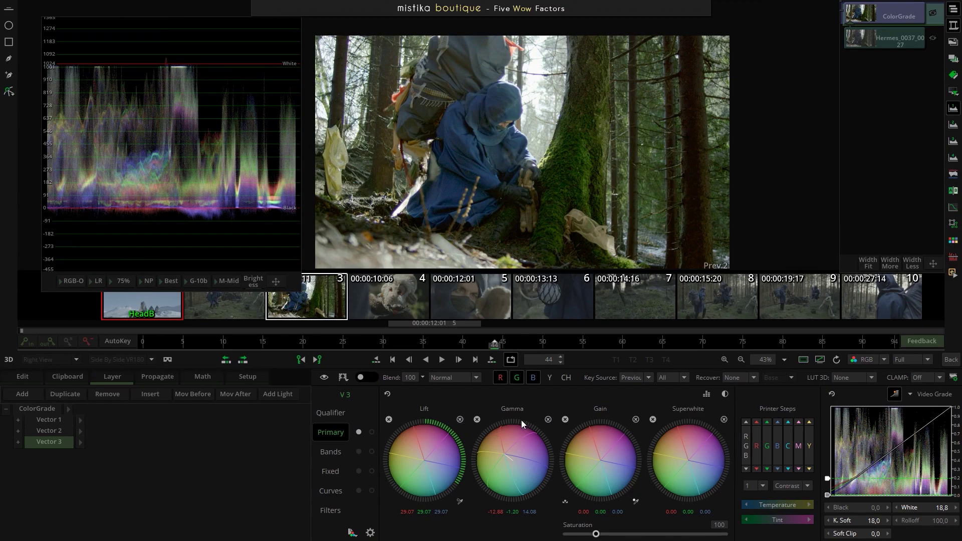
left_click(476, 418)
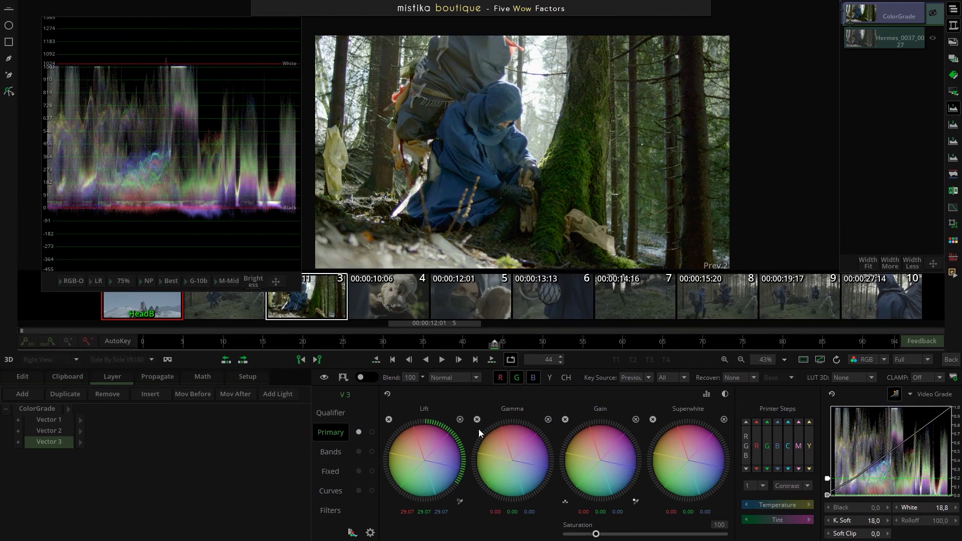
- Try a warm Gamma tint over the whole image on a new fourth vector, and remove that vector
left_click(23, 394)
left_click_drag(512, 456, 428, 393)
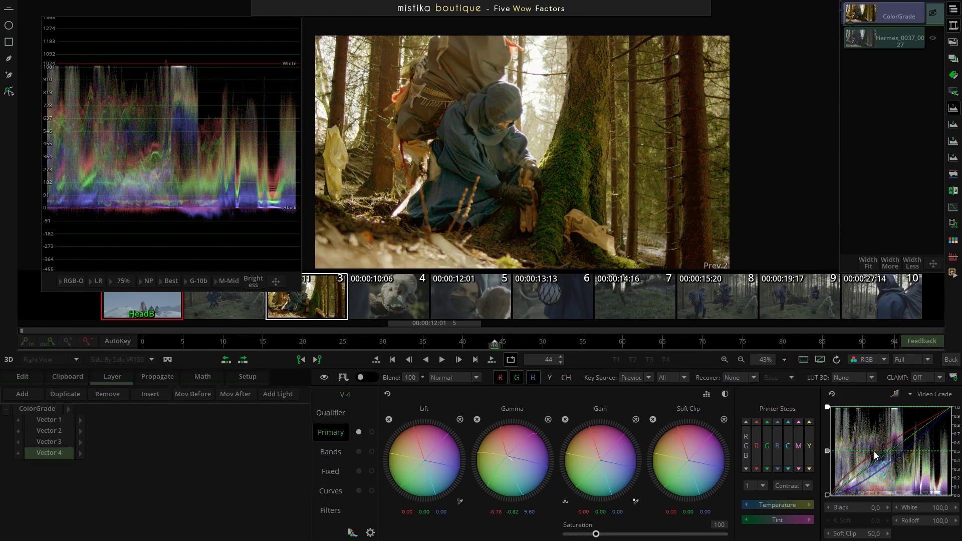
left_click(108, 394)
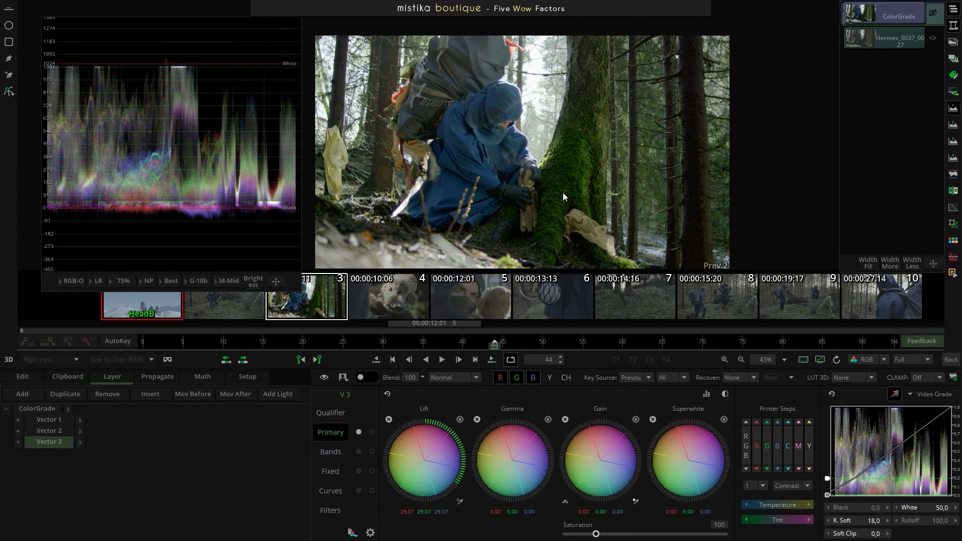
- Add a fourth vector and shift its overall hue in Bands by setting All Hue to 18
scroll(563, 192, "down", 1)
scroll(506, 188, "up", 1)
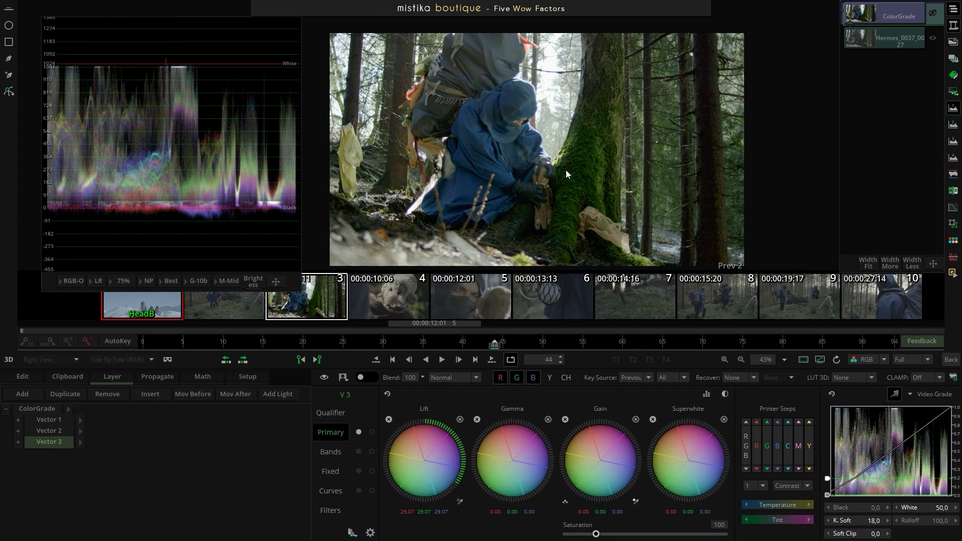
left_click(22, 394)
left_click(330, 453)
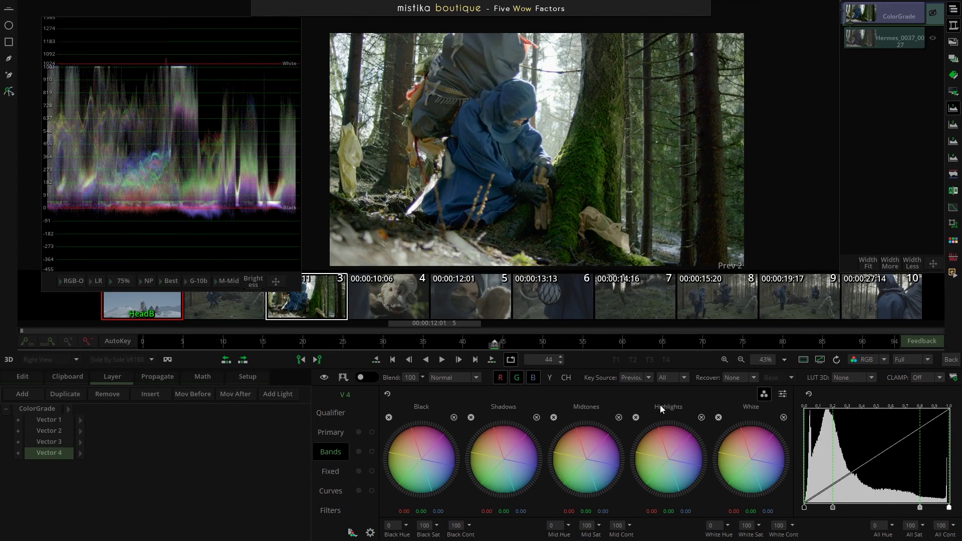
left_click(783, 395)
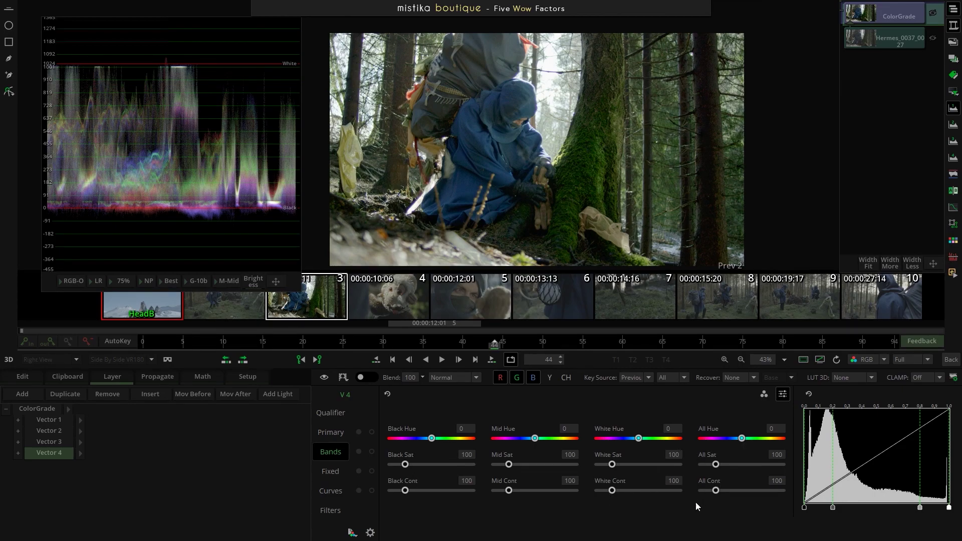
left_click(765, 395)
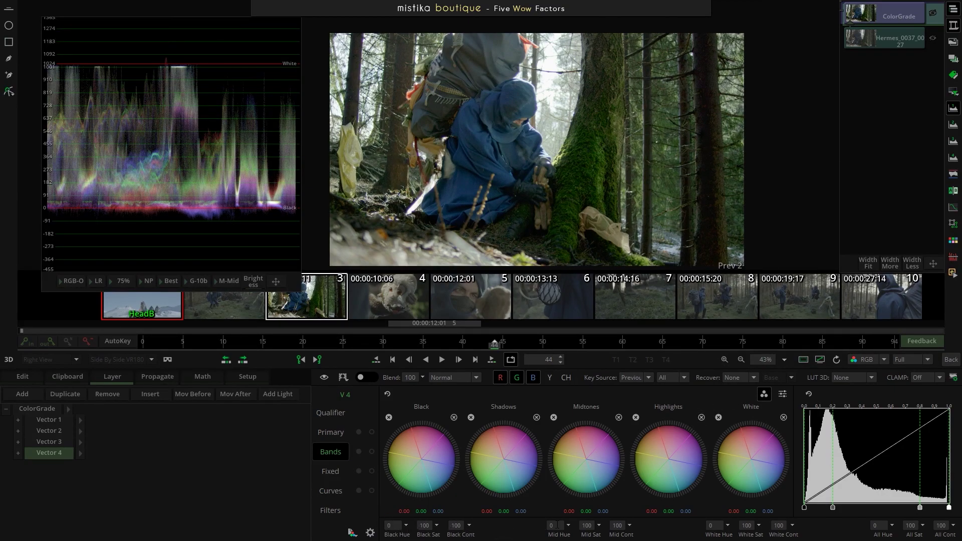
left_click(783, 397)
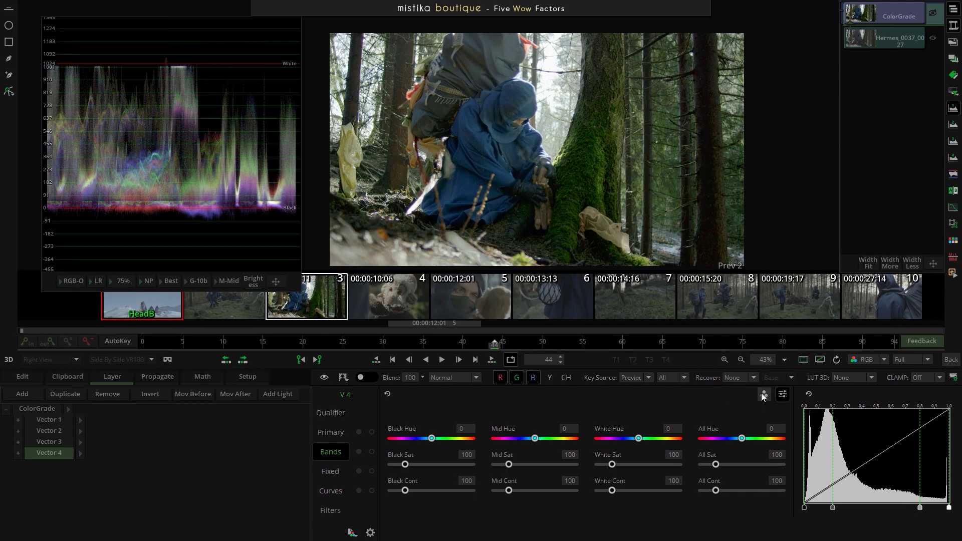
left_click(743, 439)
left_click_drag(745, 439, 748, 434)
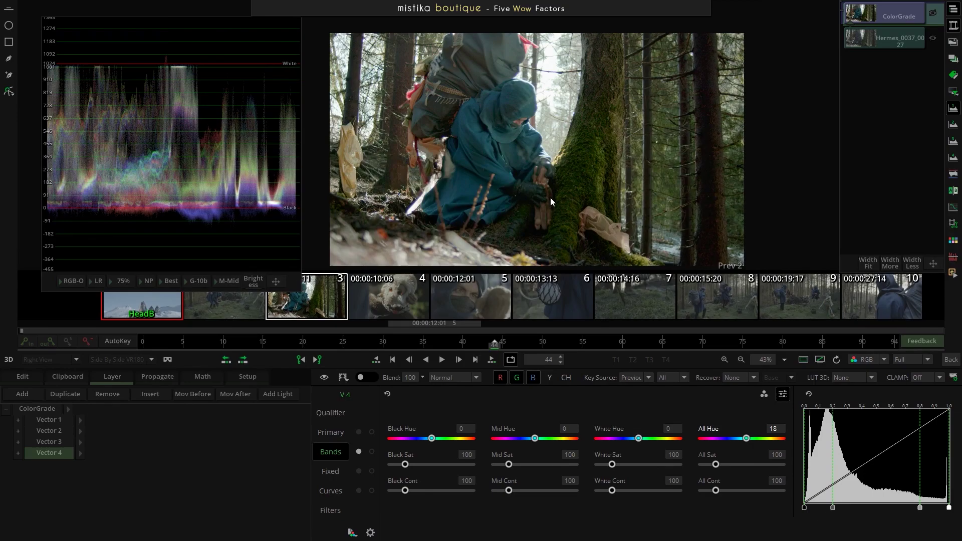
- In Vector 4's Fixed controls, set cyan hue to 43, blue hue to 11, cyan saturation to 143 and blue saturation to 127
left_click(335, 475)
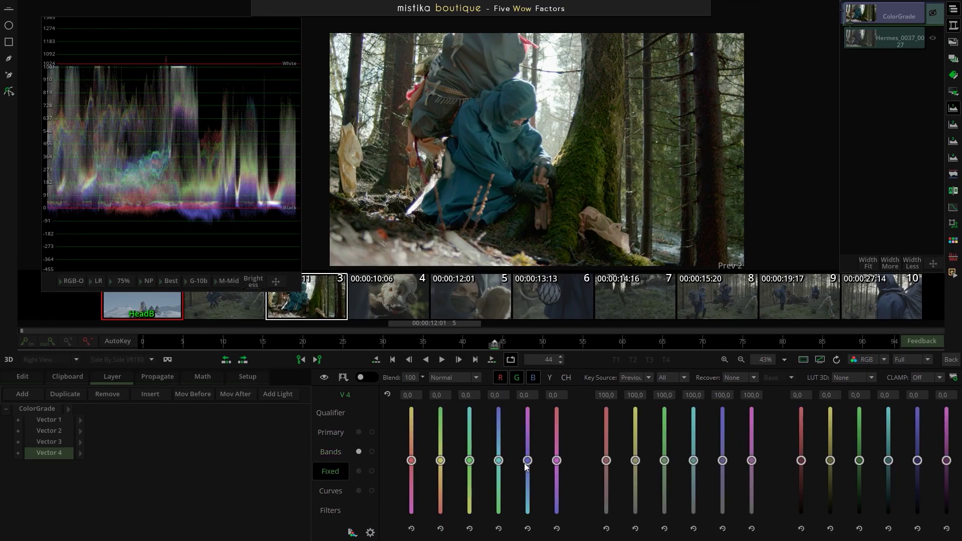
mouse_move(528, 461)
left_mouse_down()
mouse_move(533, 427)
mouse_move(537, 498)
mouse_move(532, 446)
mouse_move(501, 437)
mouse_move(534, 453)
left_mouse_up()
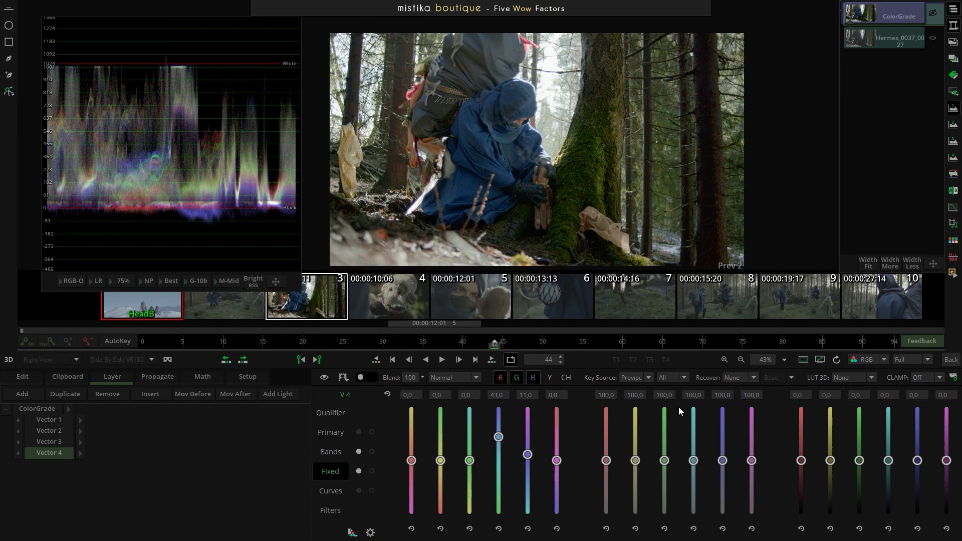
left_click_drag(694, 457, 723, 451)
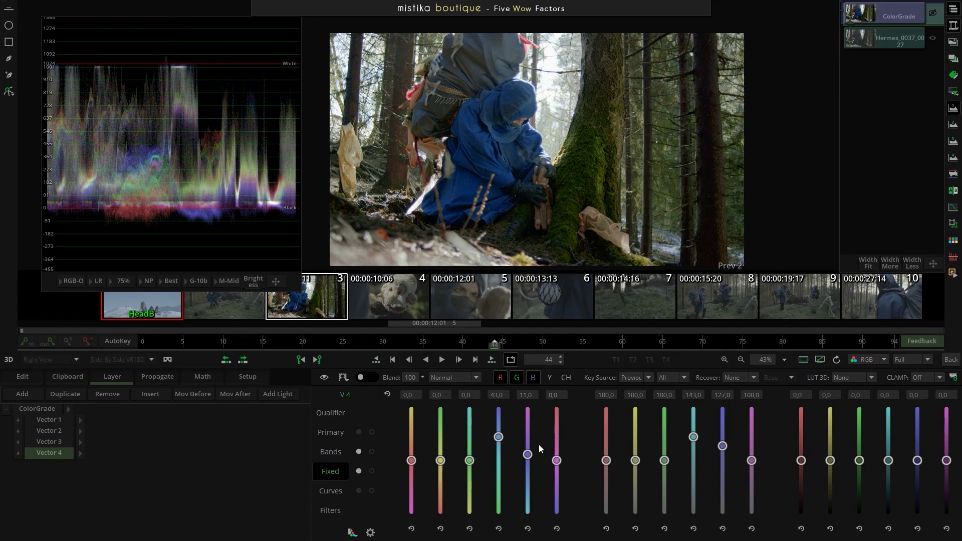
left_click(341, 455)
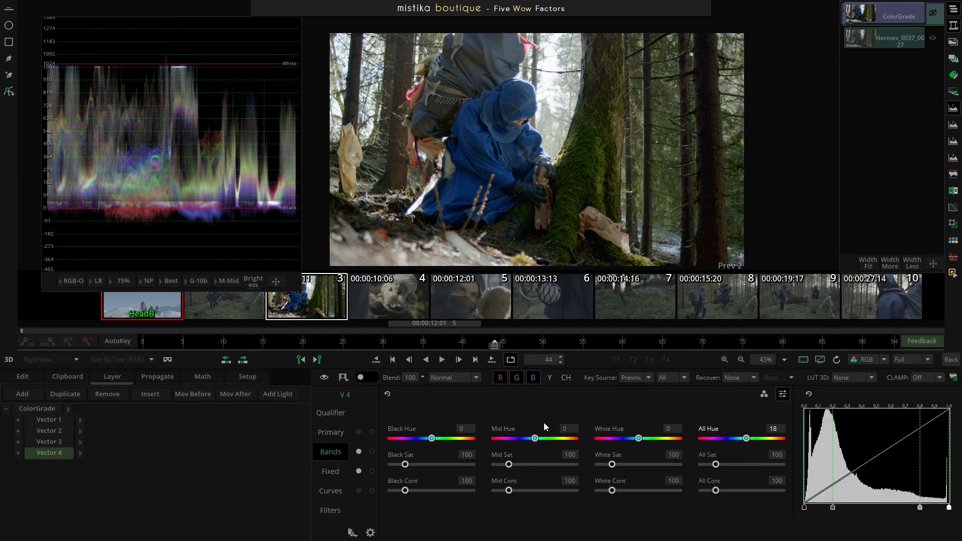
left_click(765, 396)
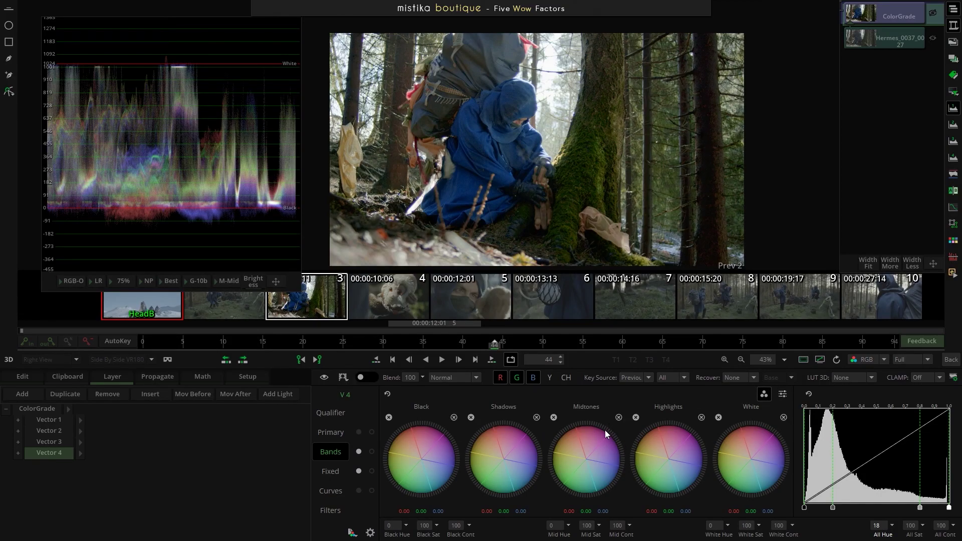
- Shape Vector 4's RGB curve into an S in the enlarged RGB Curves Editor, raising the highlights and lowering the shadows, and close the editor
left_click(334, 490)
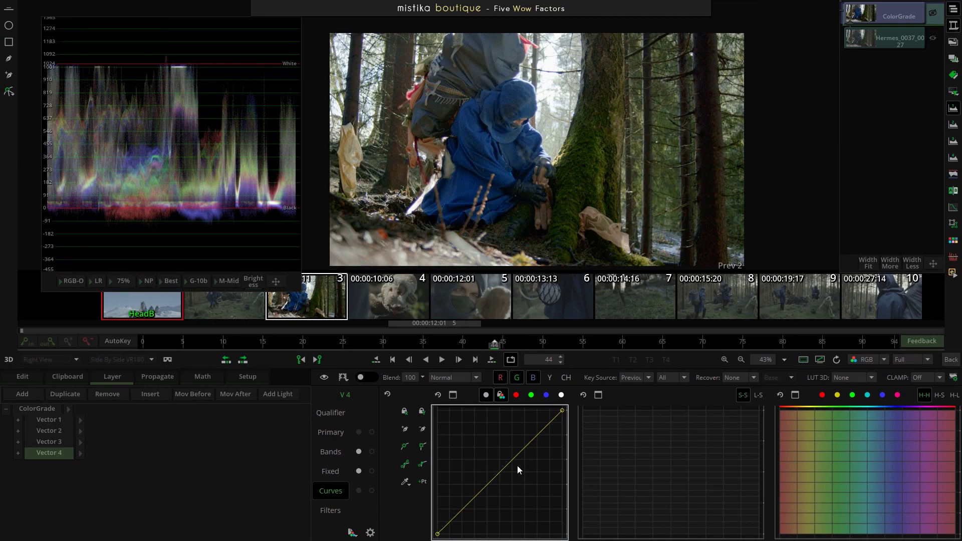
left_click(454, 396)
left_click_drag(186, 187, 204, 164)
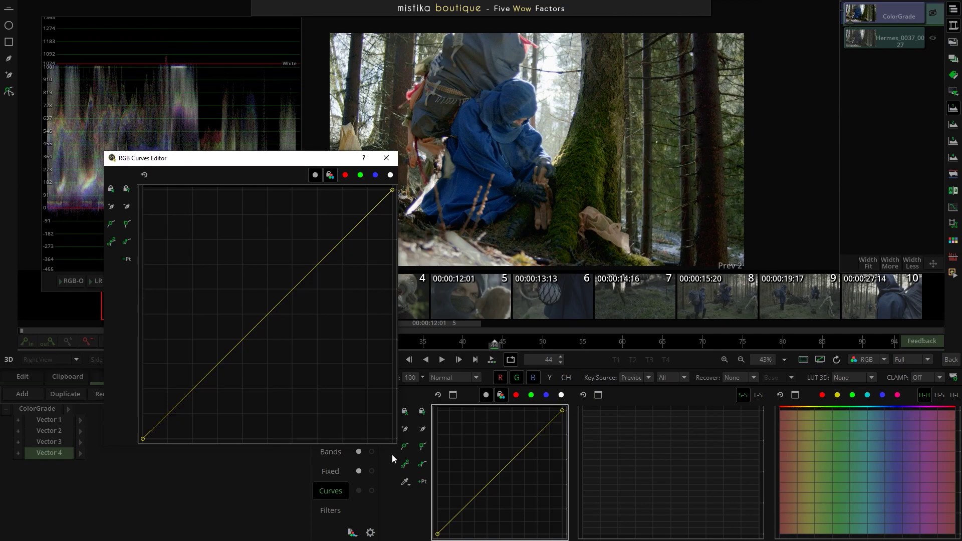
left_click_drag(396, 446, 432, 483)
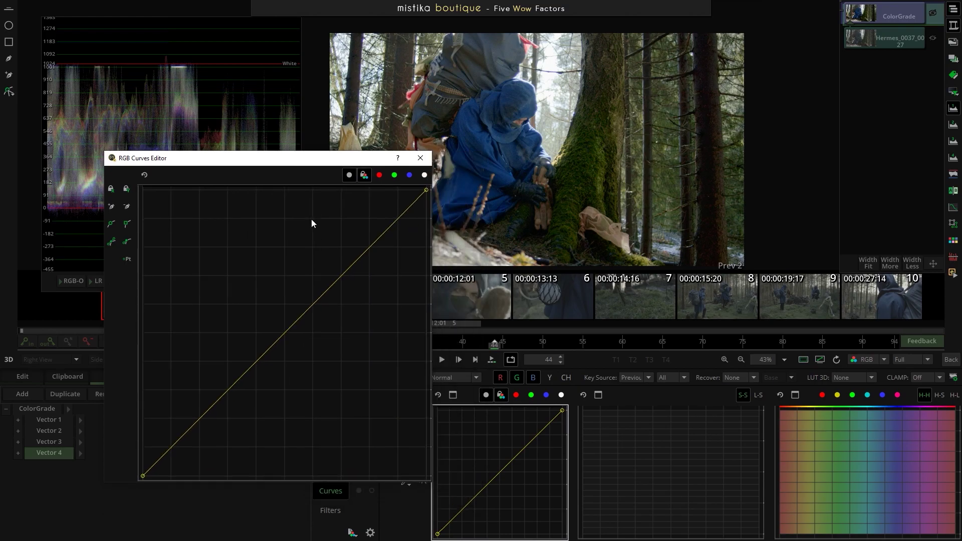
left_click_drag(284, 165, 223, 168)
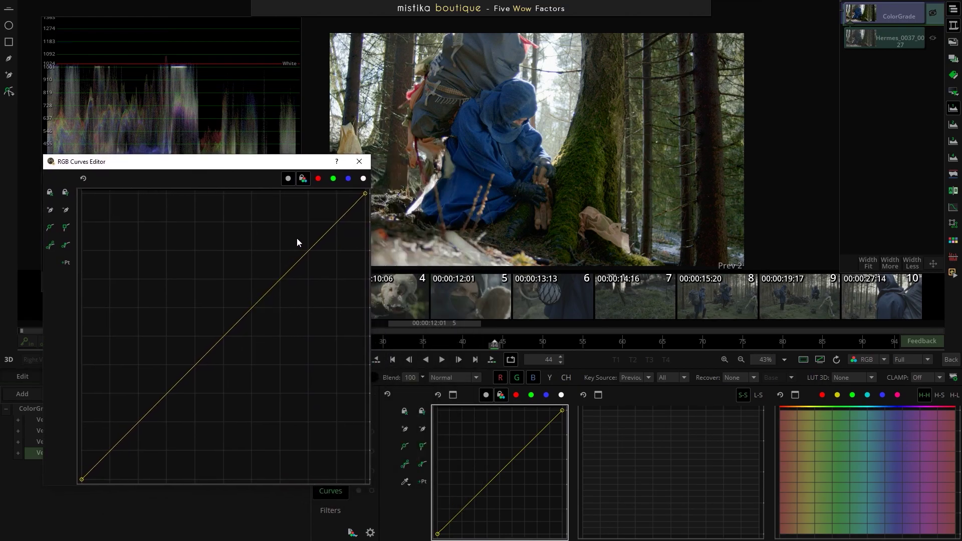
left_click_drag(319, 244, 306, 240)
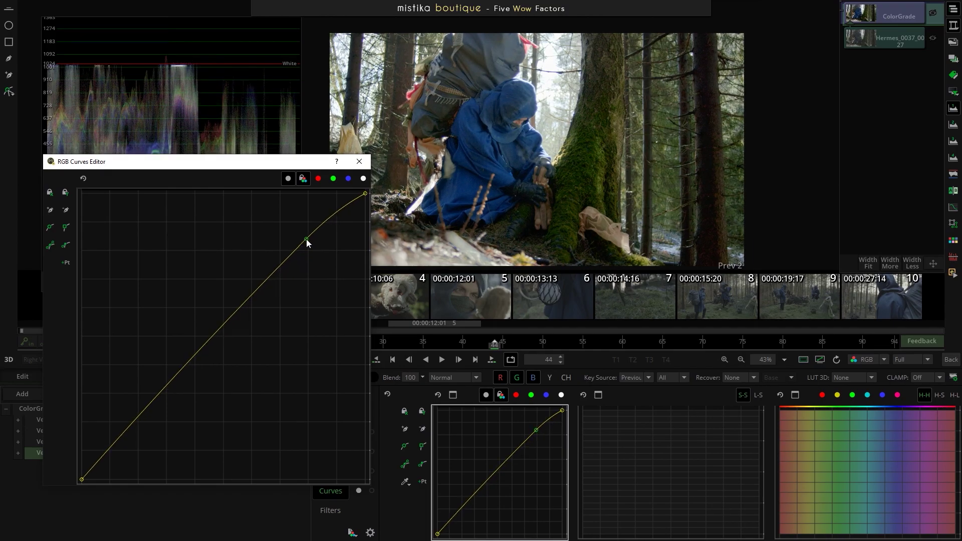
left_click_drag(144, 410, 154, 423)
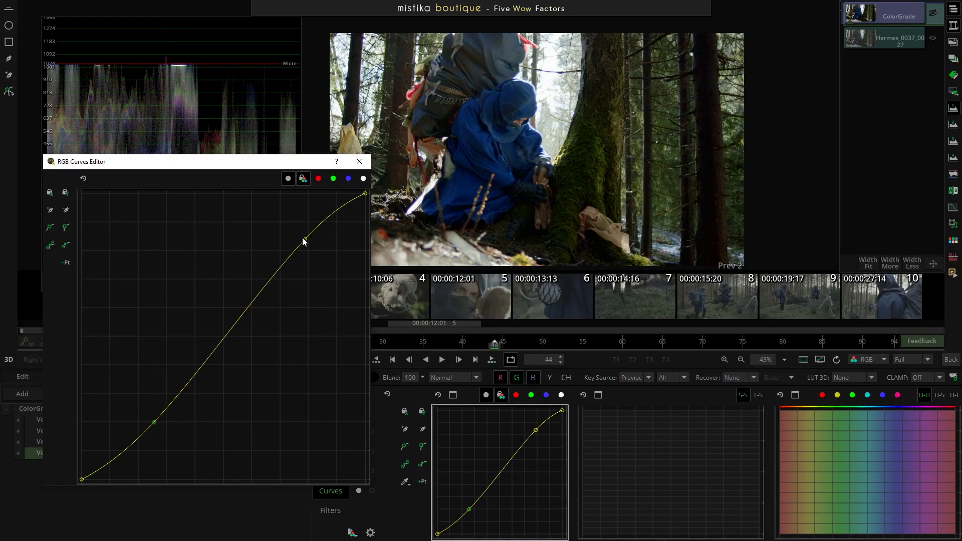
left_click_drag(303, 241, 305, 236)
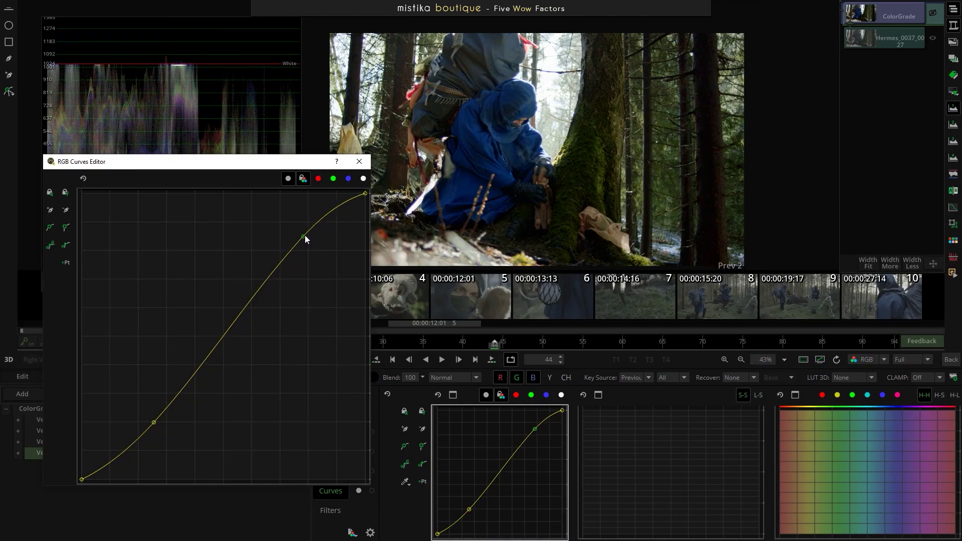
left_click(359, 161)
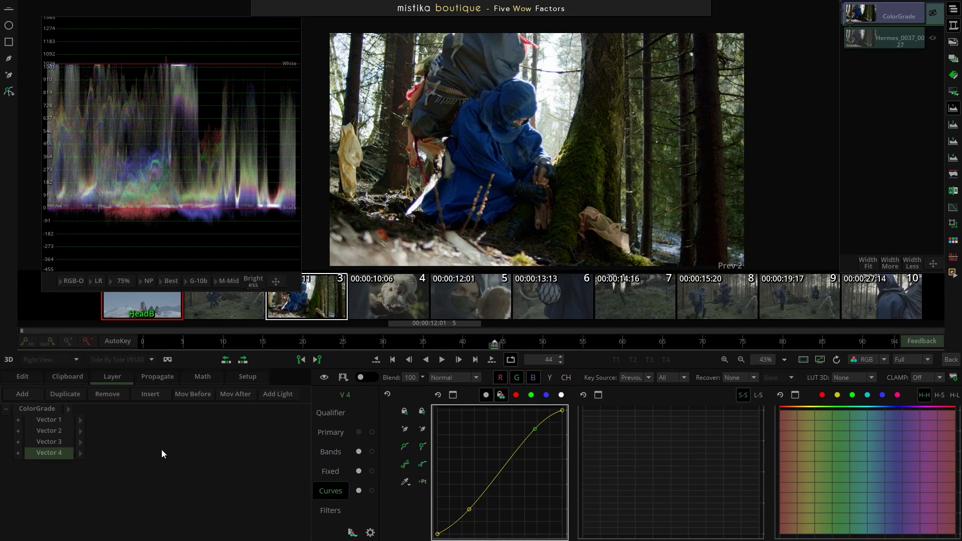
- Add a fifth vector and set its Primary saturation to 132
left_click(22, 394)
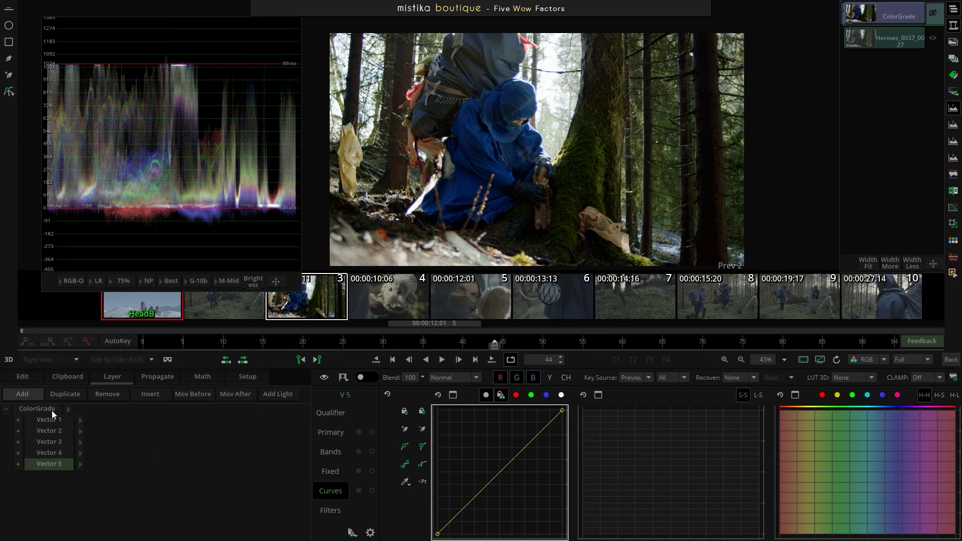
left_click(336, 436)
left_click_drag(601, 538, 610, 535)
scroll(485, 221, "down", 1)
scroll(485, 221, "up", 1)
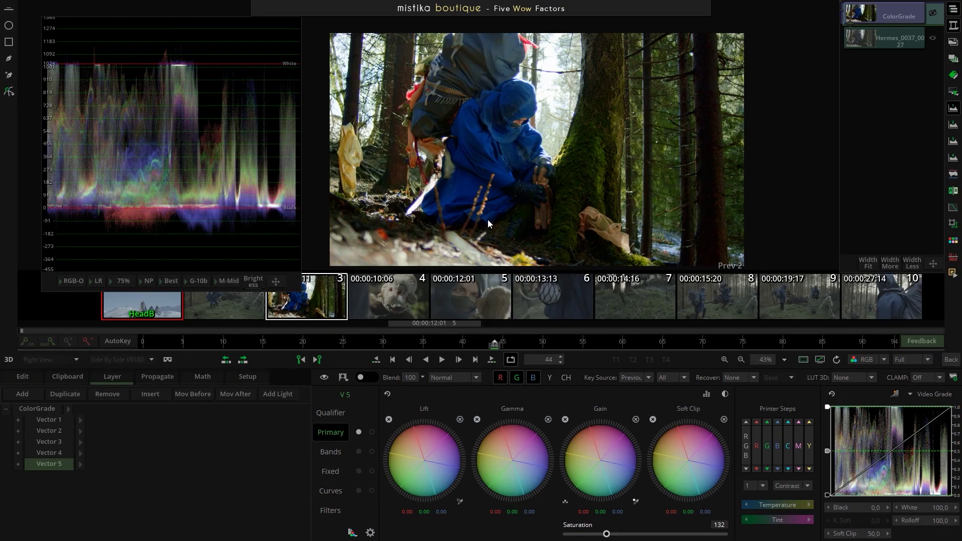
- Copy the finished grade from shot 3 onto shots 4 and 5, Hermes_0037_0028 and Hermes_0037_0029
left_click(401, 300)
left_click(326, 306)
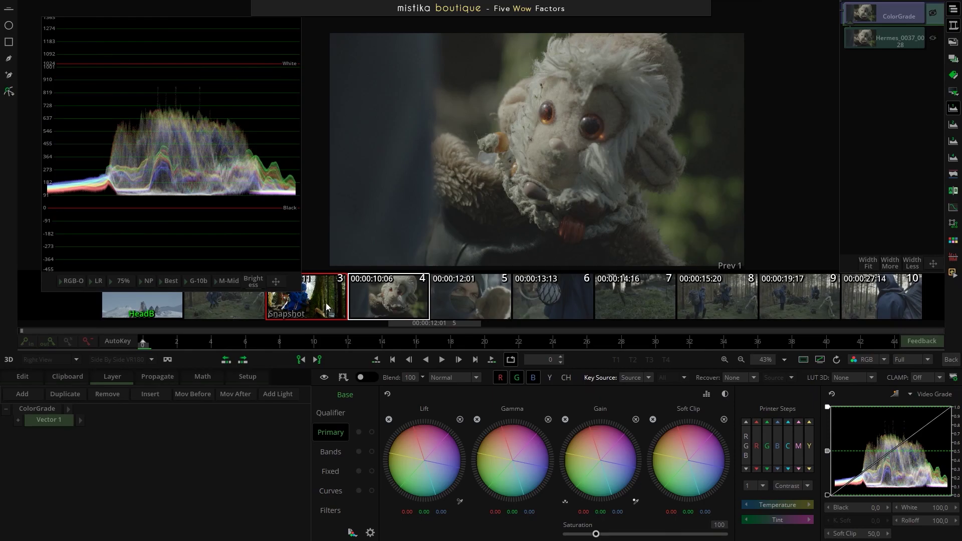
left_click(326, 307)
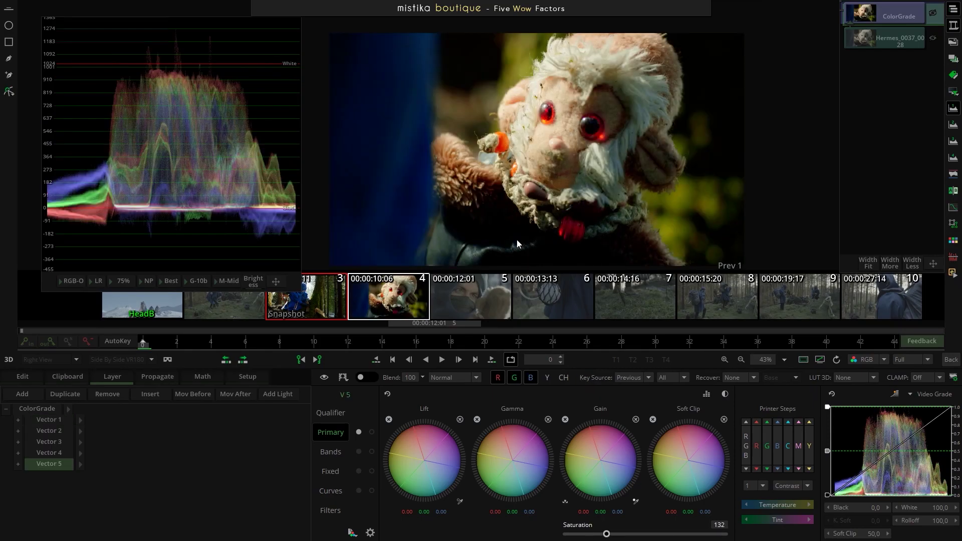
left_click(476, 293)
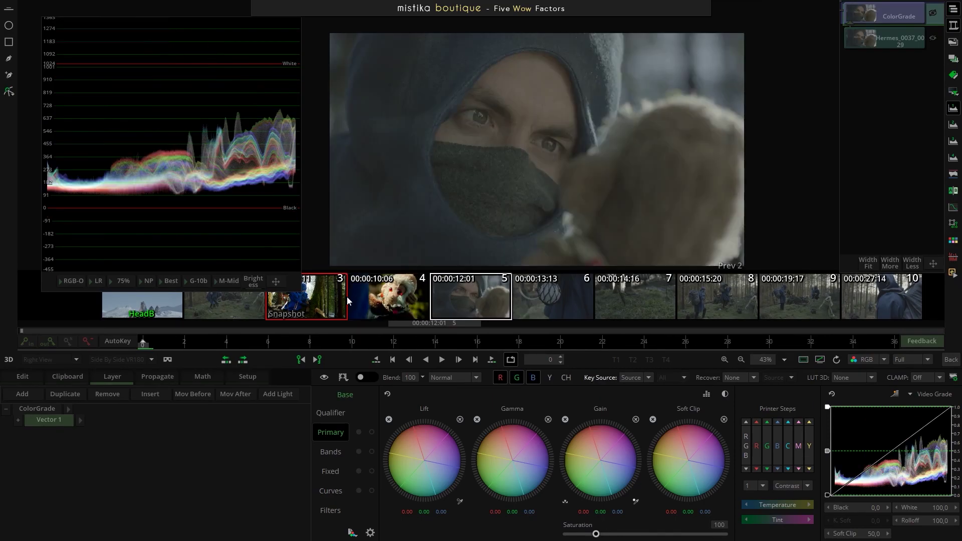
left_click(305, 299)
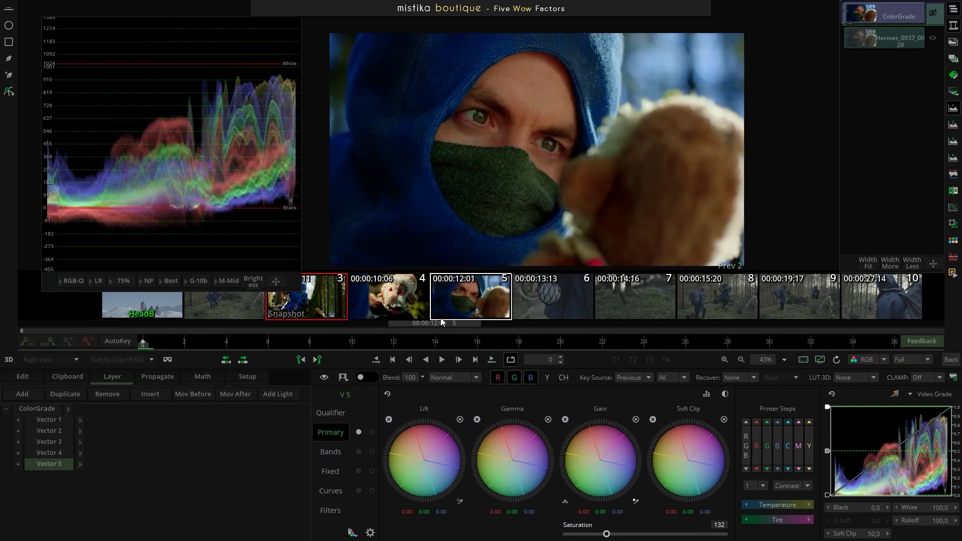
- Copy the grade from shot 3 onto shots 6 and 7, Hermes_0037_0030 and Hermes_0037_0031
left_click(550, 308)
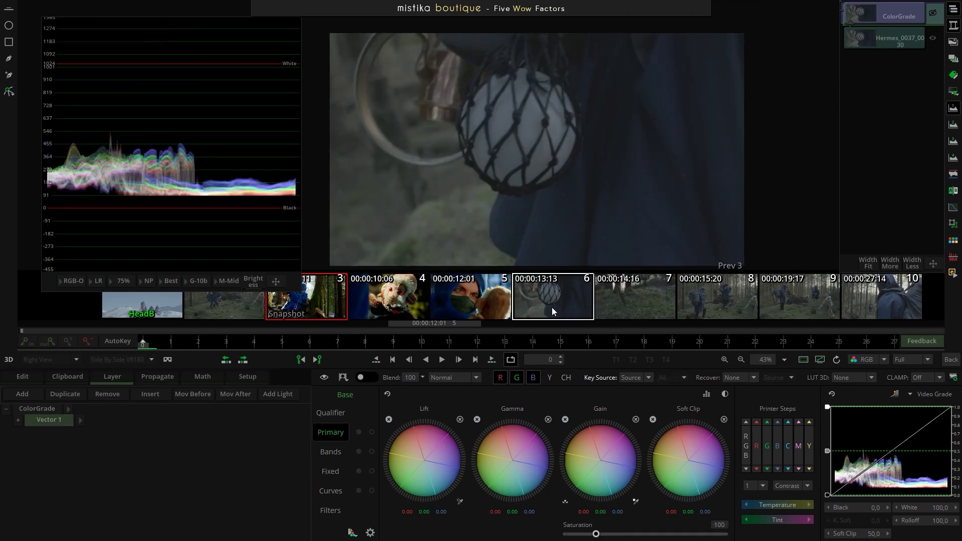
left_click(317, 299)
left_click(318, 300)
left_click(326, 304)
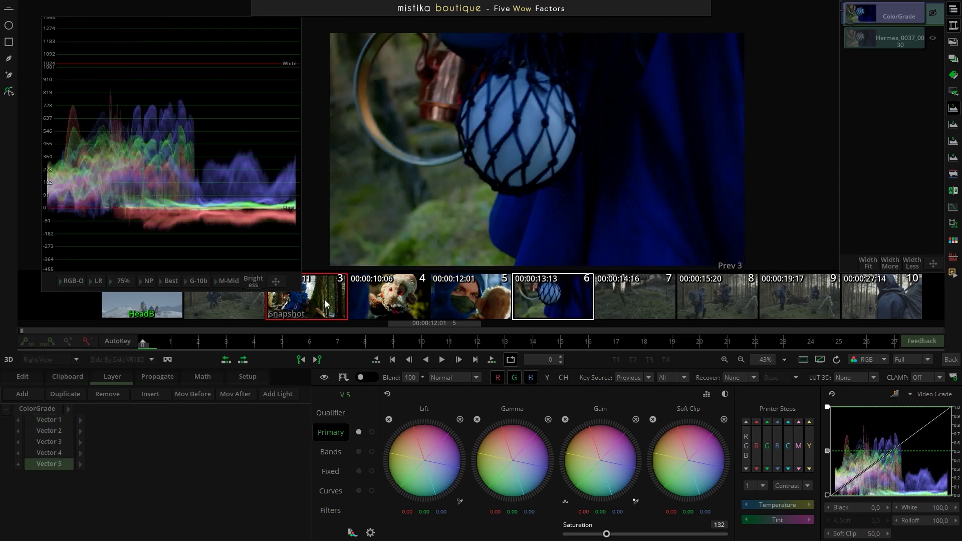
left_click(640, 303)
left_click(328, 306)
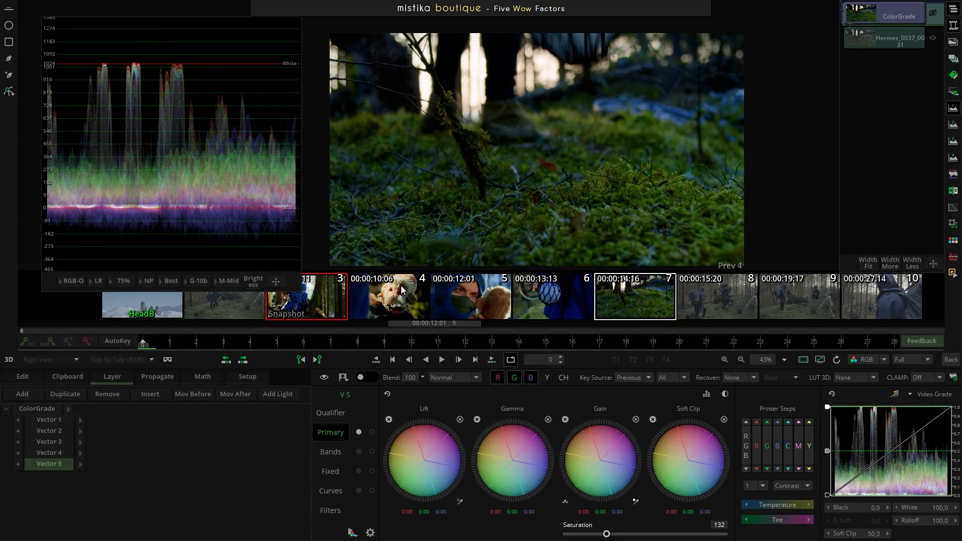
- Return to the editing timeline and remove the ColorGrade effects from above the last three clips
left_click(950, 360)
left_click(403, 163)
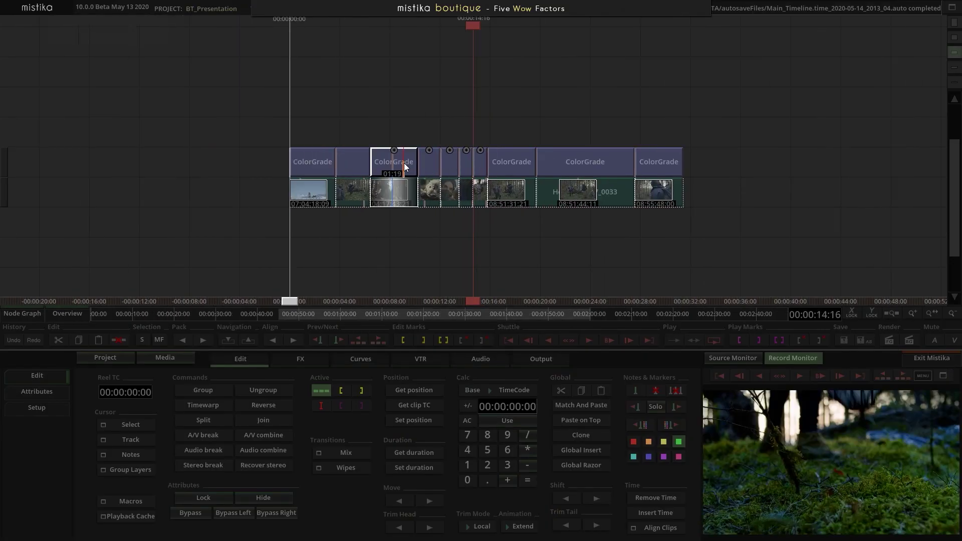
left_click_drag(495, 112, 694, 175)
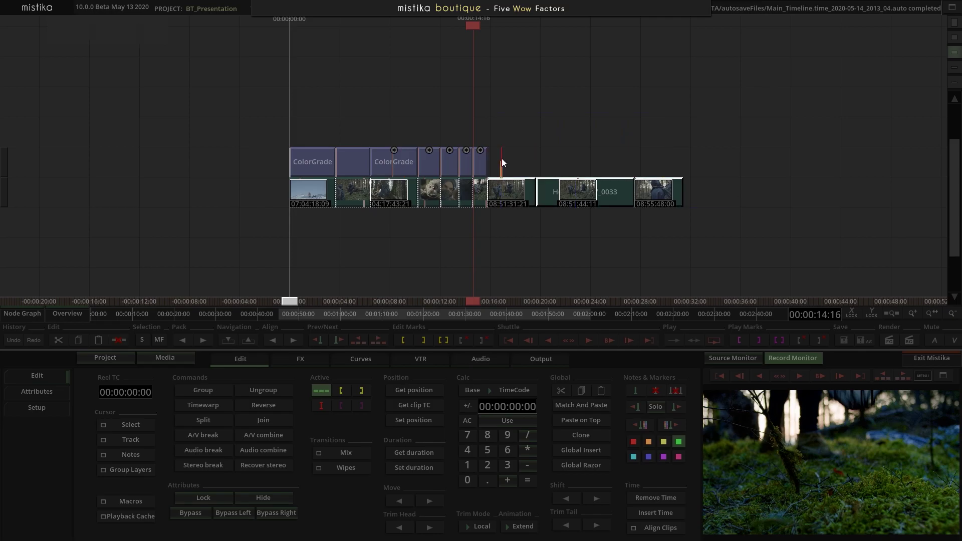
- Place copies of the ColorGrade effect above the last three clips, Hermes_0037_0032, Hermes_0037_0033 and Hermes_0037_0034
left_click_drag(501, 158, 505, 165)
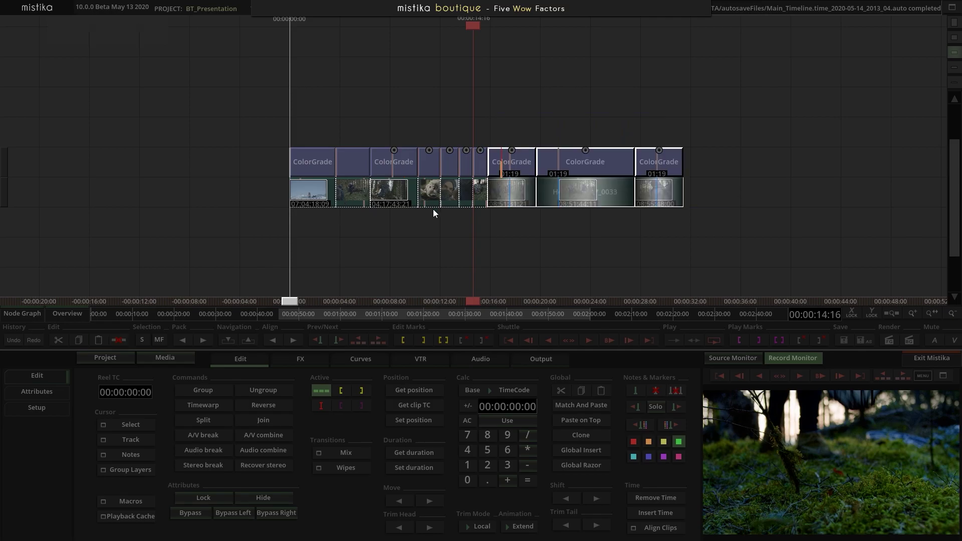
scroll(446, 216, "up", 2)
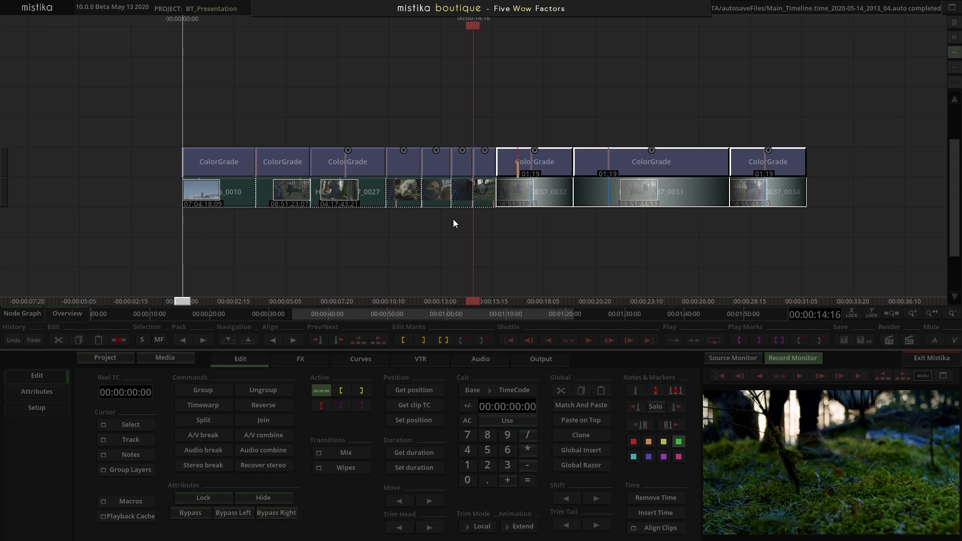
left_click(584, 79)
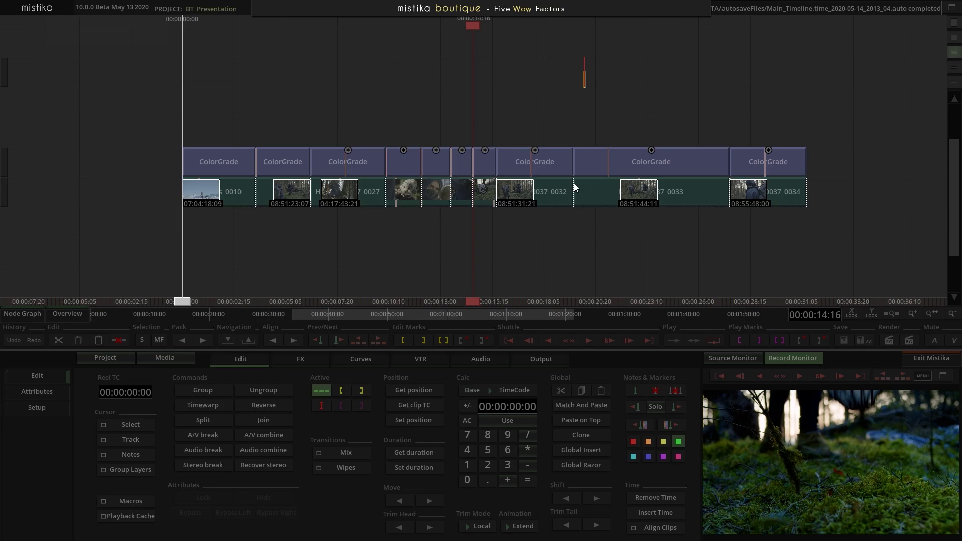
- Open shot 7, Hermes_0037_0031, in the colour grading view and hide the waveform scope
left_click(491, 166)
double_click(491, 166)
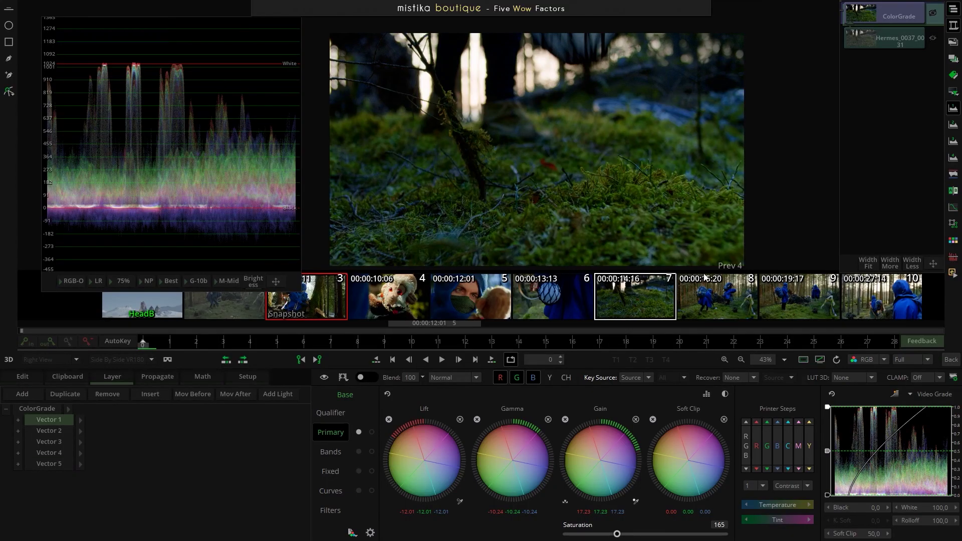
scroll(505, 301, "down", 1)
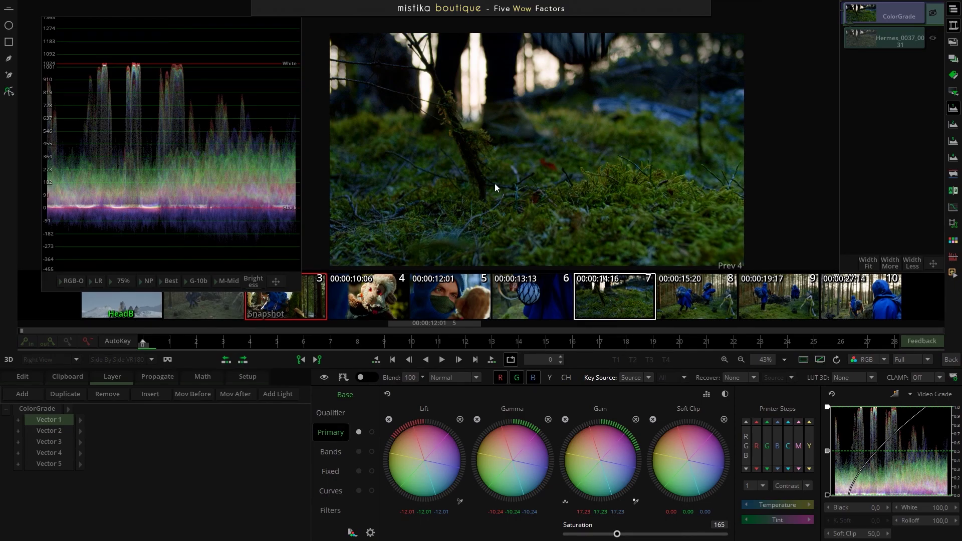
left_click(953, 108)
scroll(481, 178, "up", 1)
scroll(481, 178, "down", 1)
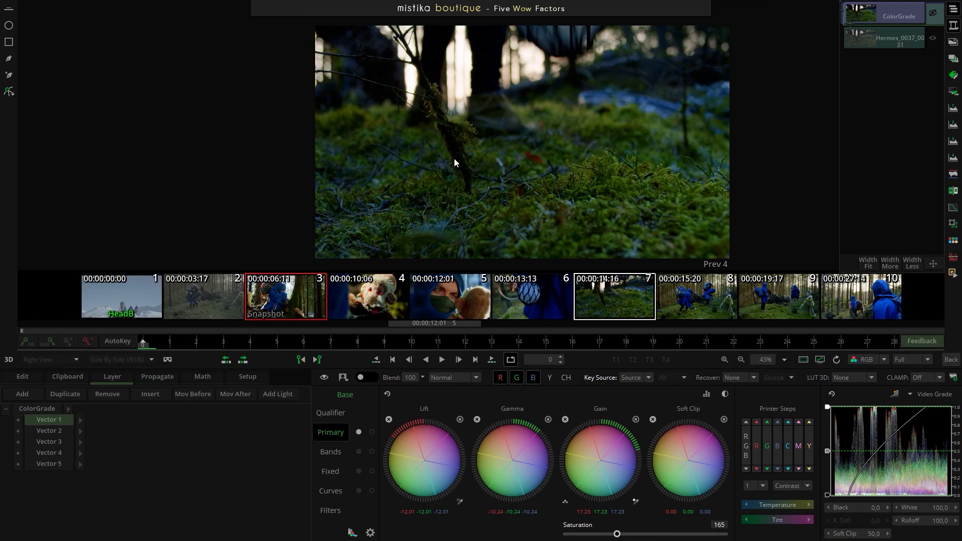
- Review the graded image of shot 5, Hermes_0037_0029, and return to the editing timeline
left_click(458, 313)
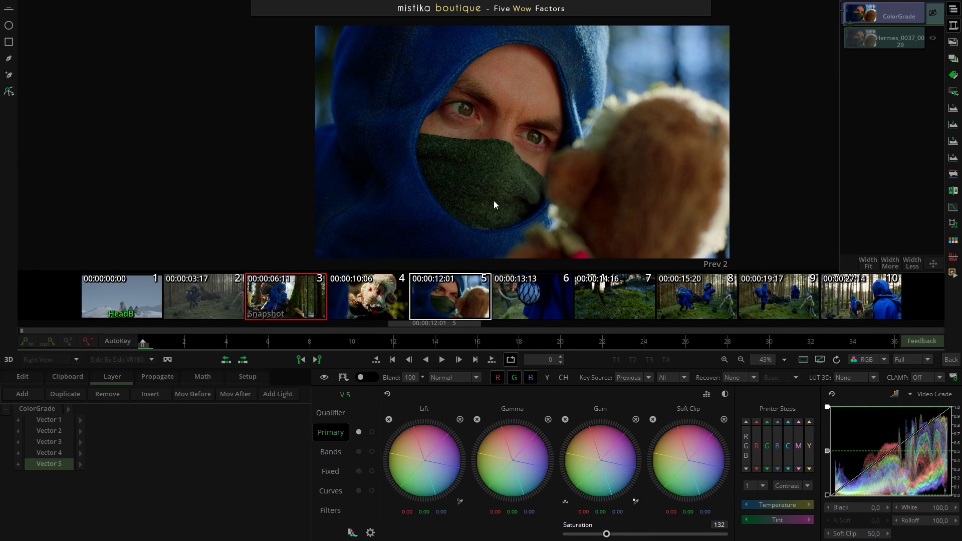
left_click(951, 359)
left_click(496, 241)
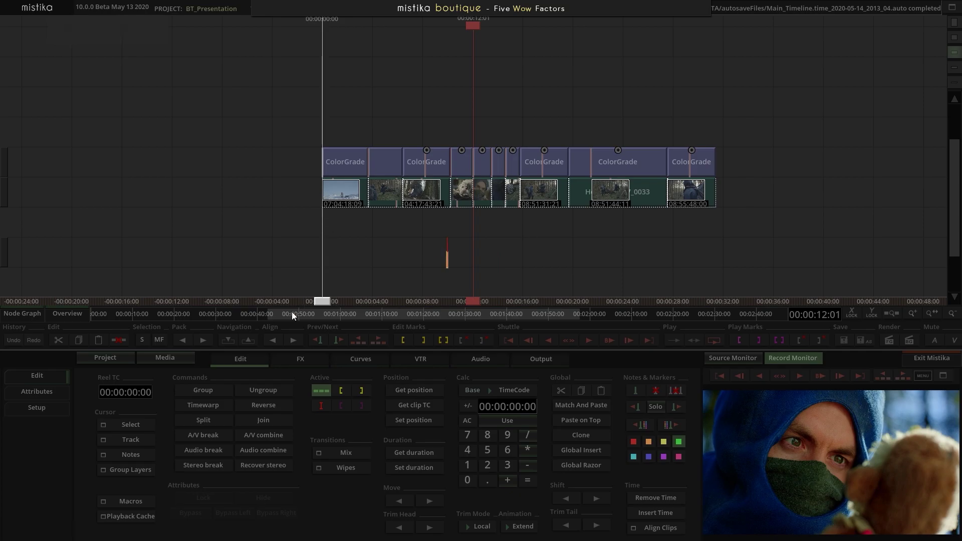
- Look through the project list, and inspect the VFX_Shots folder inside the BT_Presentation project's DATA folder in the Media Manager
left_click(109, 359)
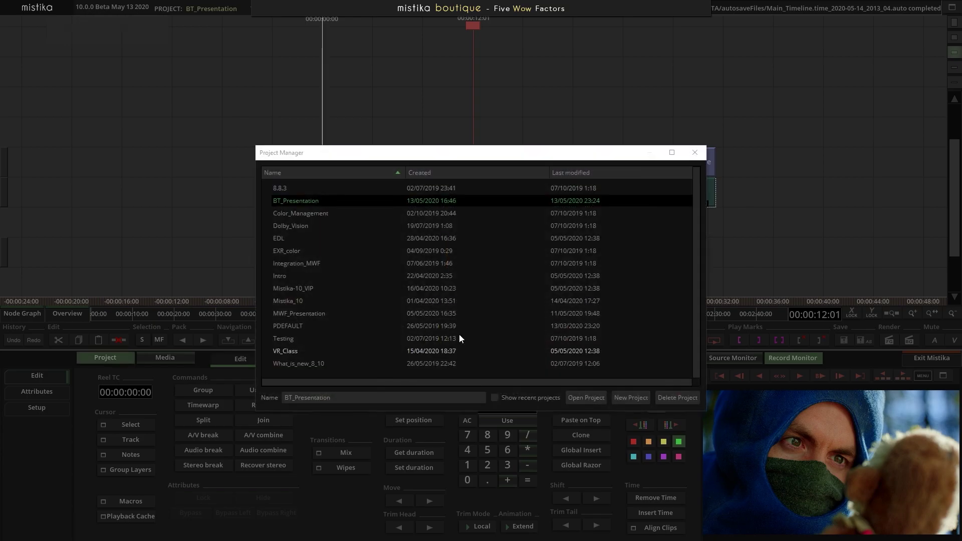
left_click(694, 152)
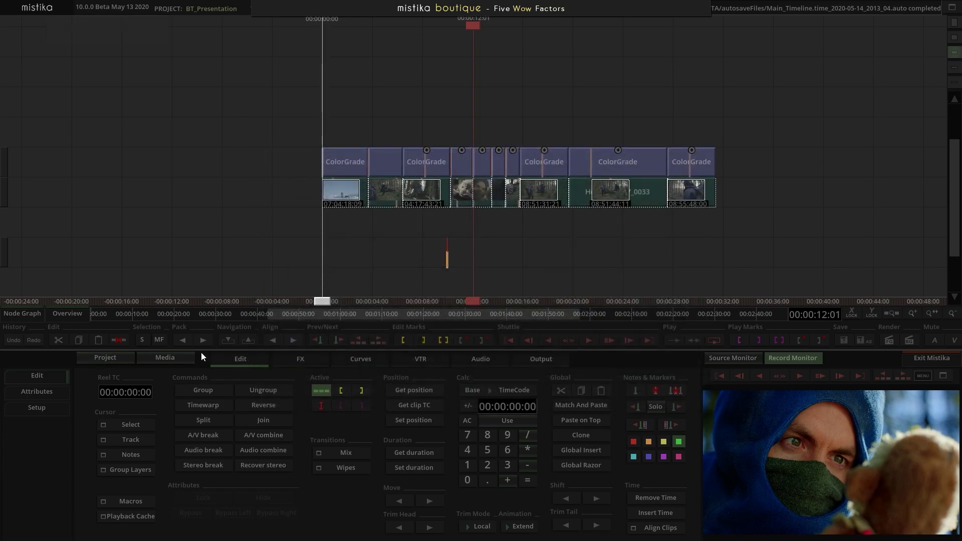
left_click(167, 359)
left_click_drag(413, 179, 404, 117)
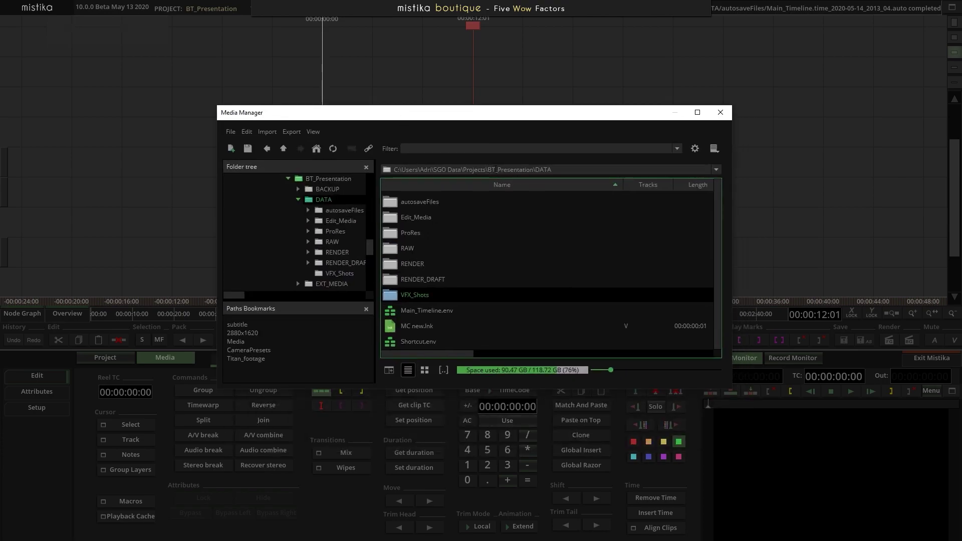
left_click(283, 149)
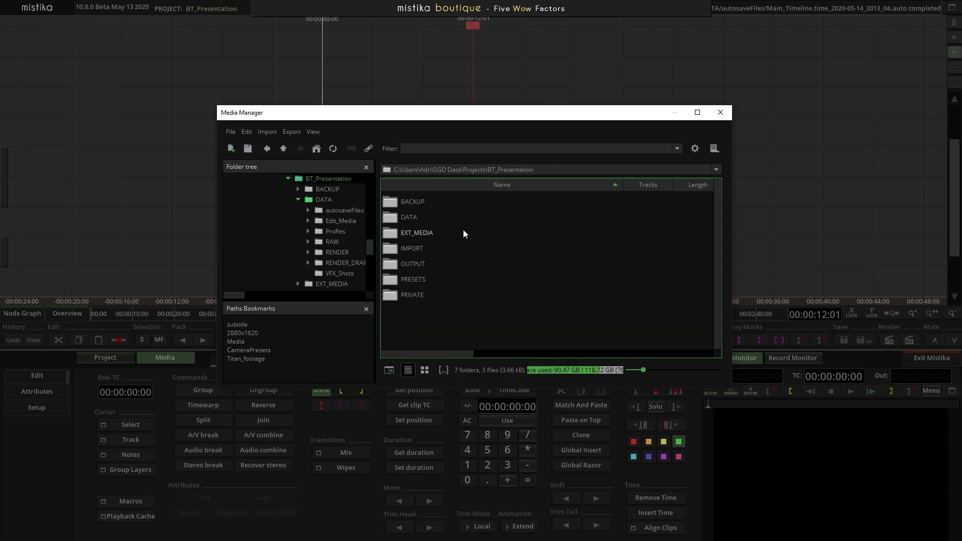
left_click(419, 222)
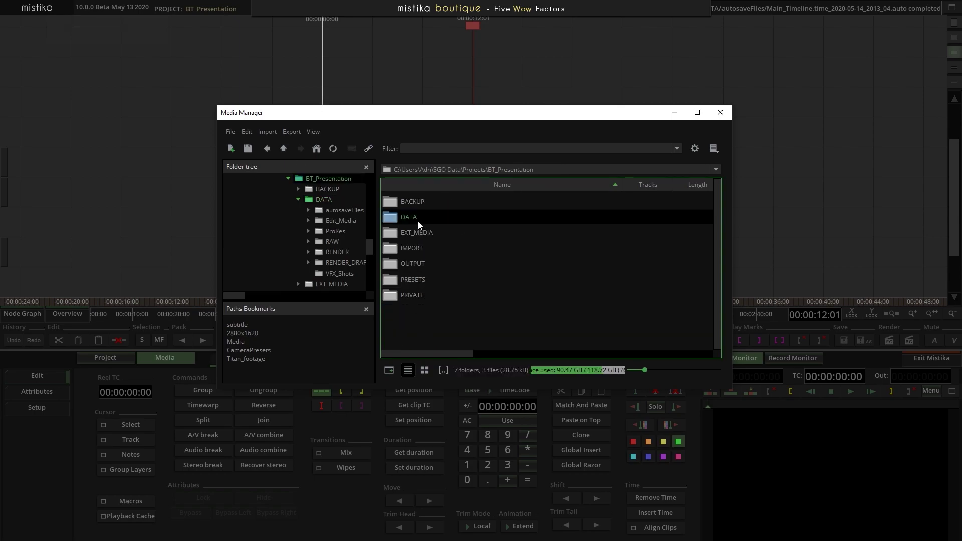
double_click(419, 224)
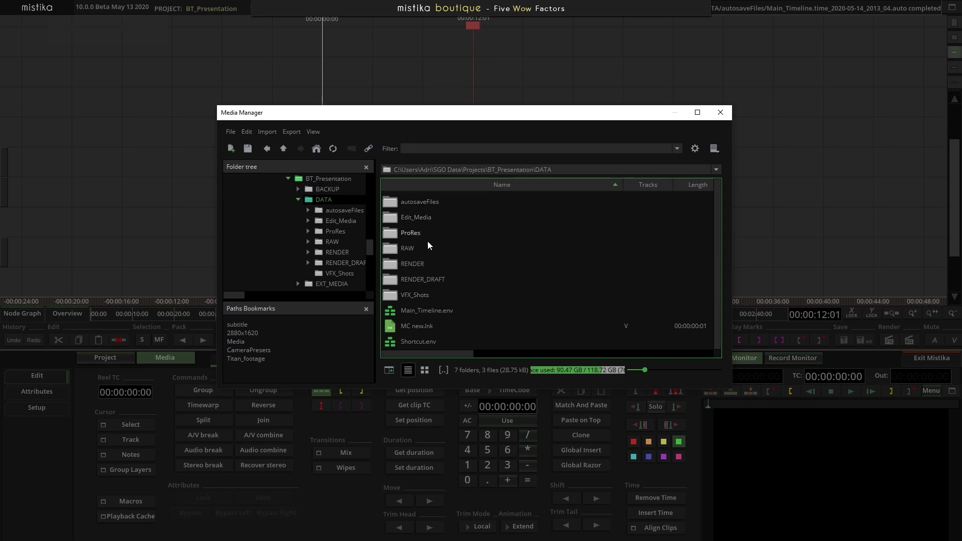
double_click(410, 295)
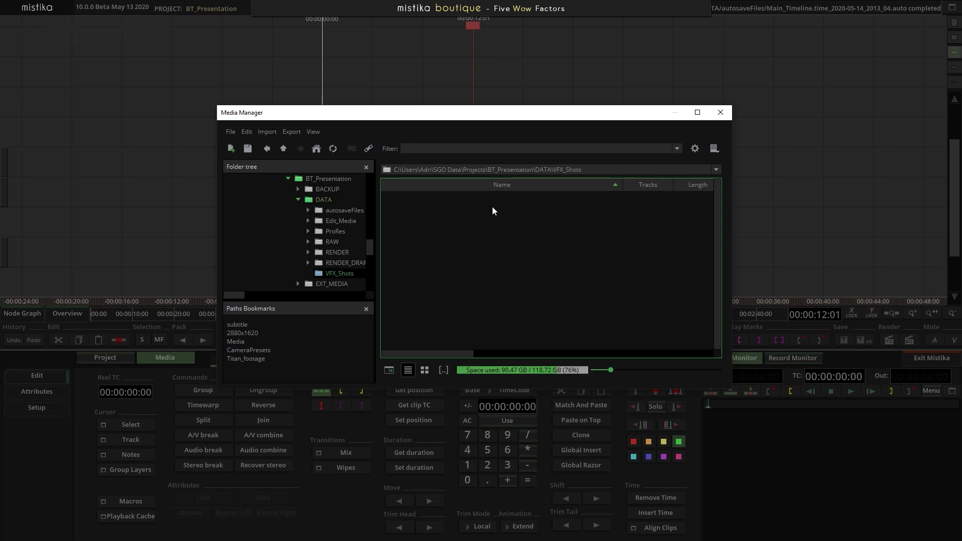
- Examine the details of the Hermes_0010 and Hermes_0037_0025 link files in the Edit_Media folder and close the Media Manager
left_click(283, 150)
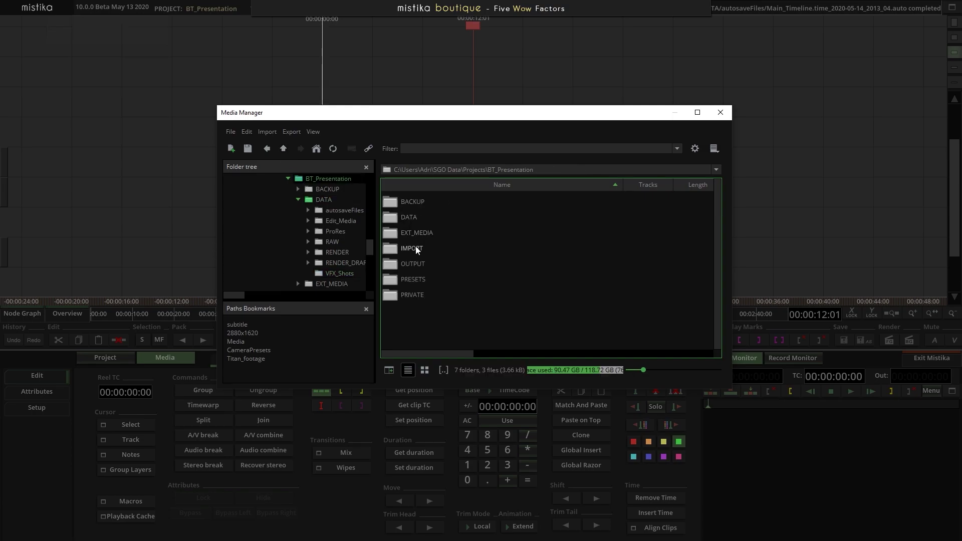
left_click(406, 218)
double_click(423, 220)
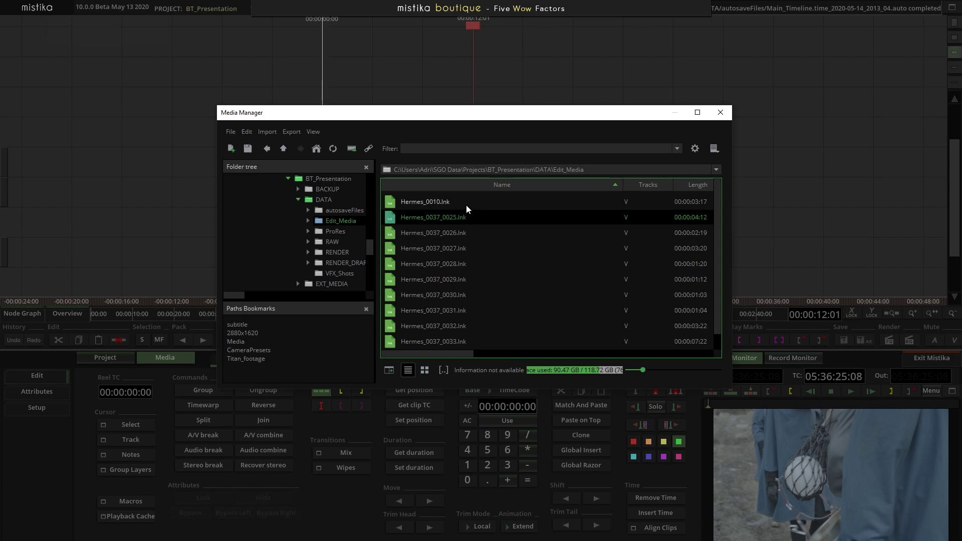
mouse_move(466, 205)
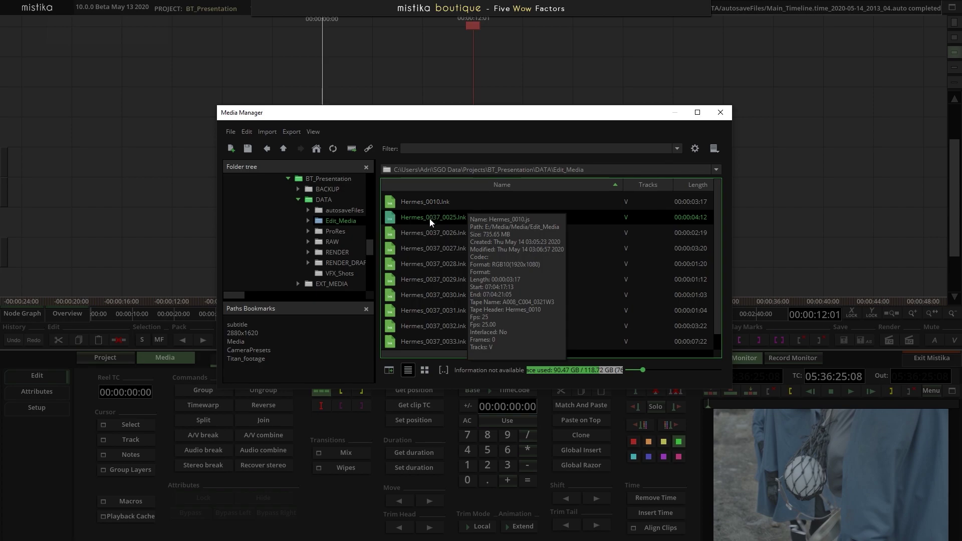
mouse_move(429, 219)
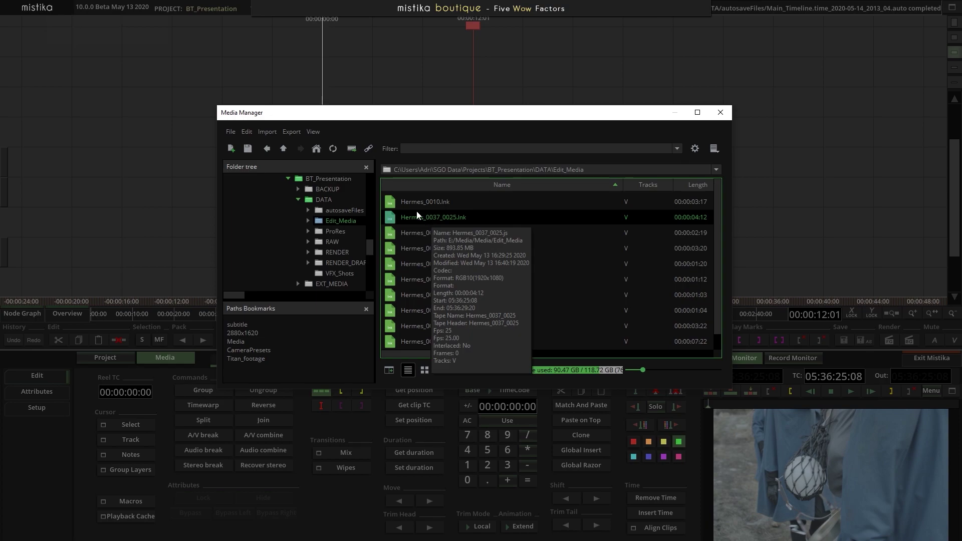
left_click(282, 148)
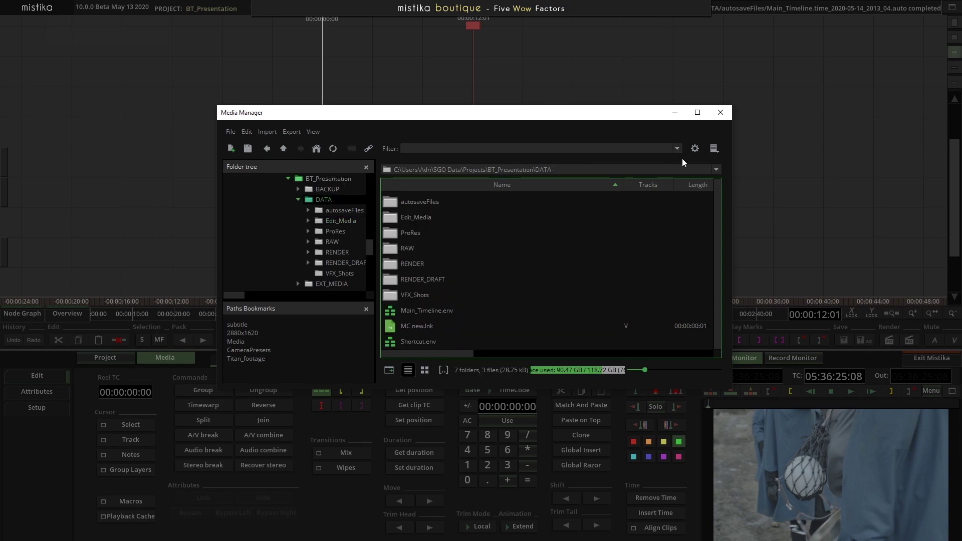
left_click(721, 112)
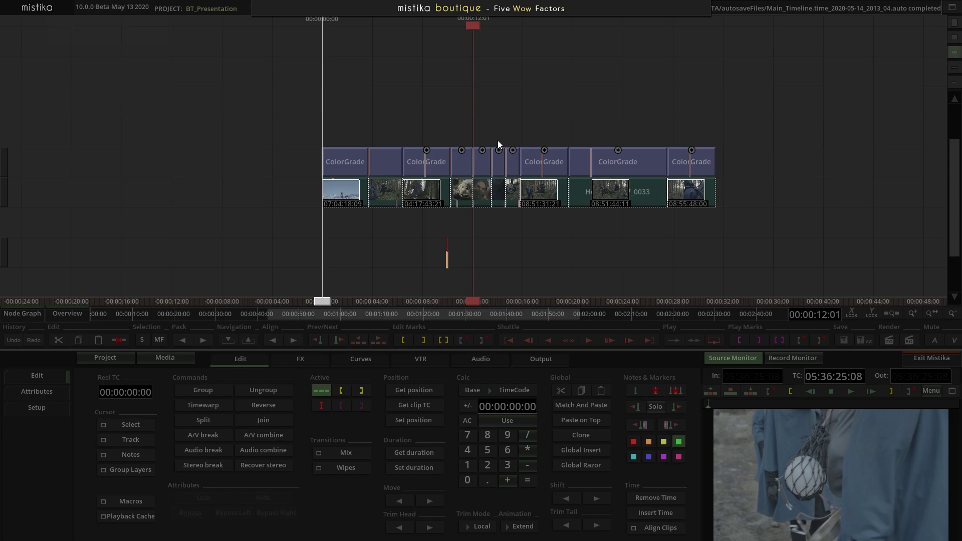
- Switch to Mistika Workflows and add a Watcher input node to the empty workflow
key("alt+Tab")
left_click(660, 212)
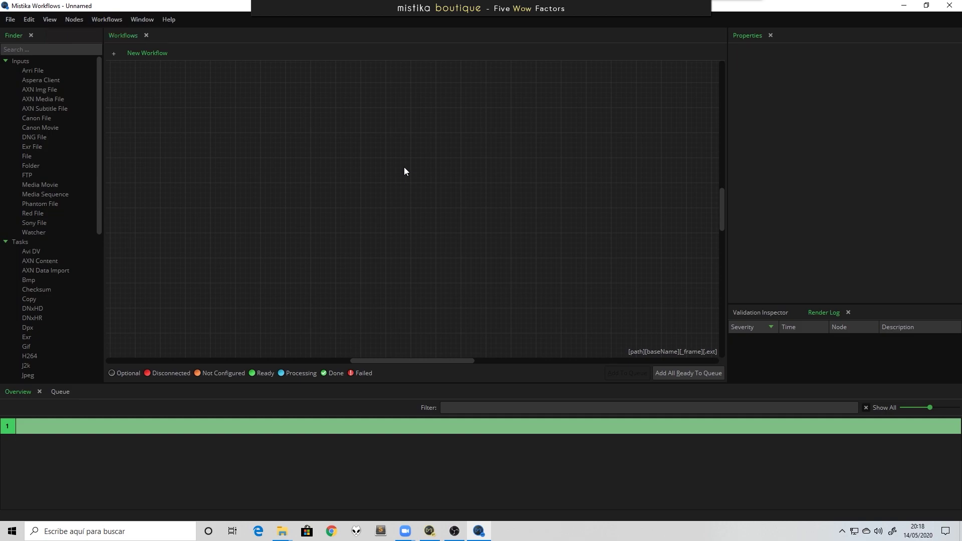
left_click_drag(40, 235, 240, 206)
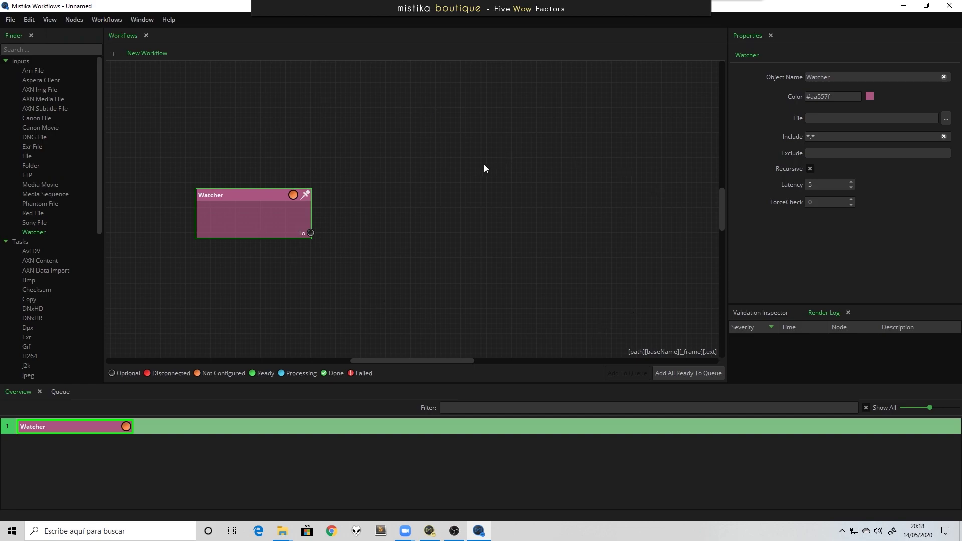
- Add a Mistika Lnk task node and connect the Watcher's output to its Files input
scroll(102, 202, "down", 4)
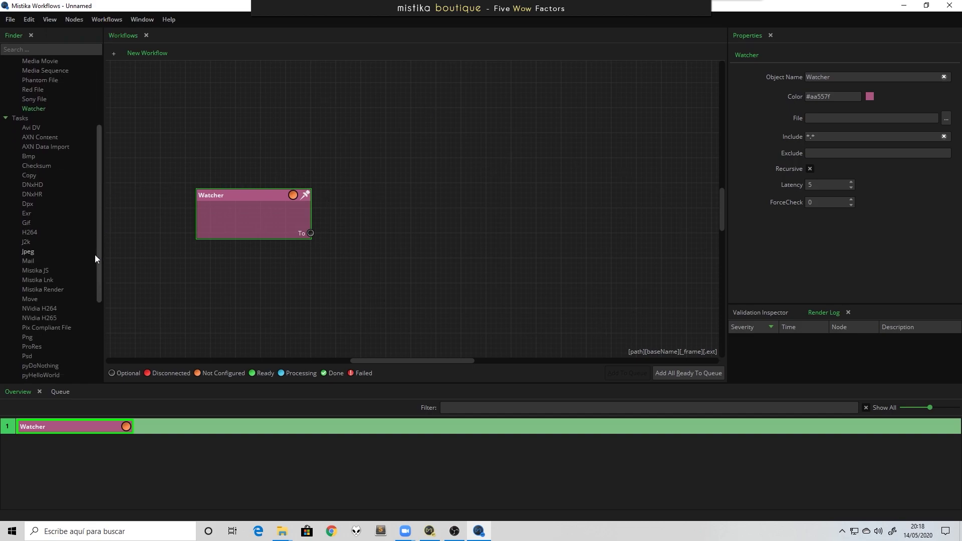
left_click_drag(43, 281, 416, 205)
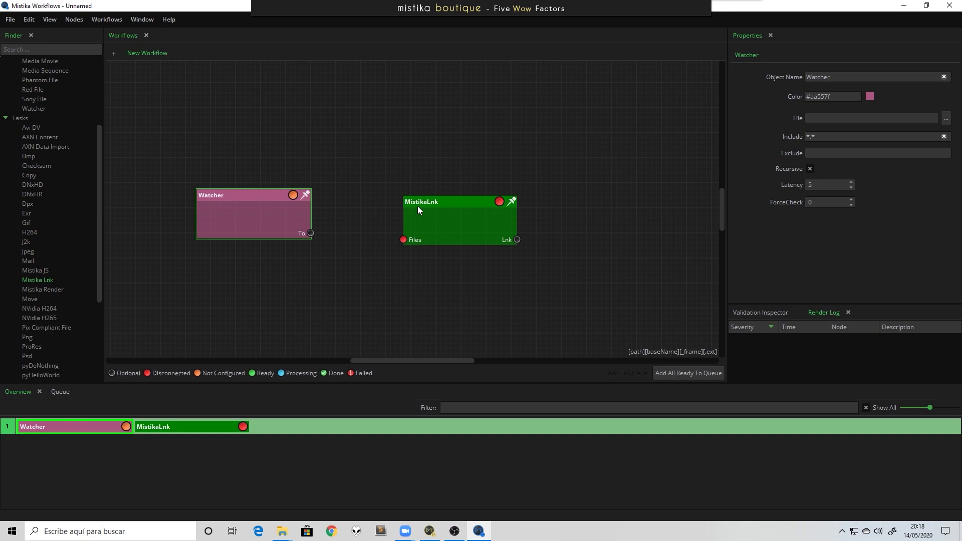
left_click_drag(310, 233, 379, 231)
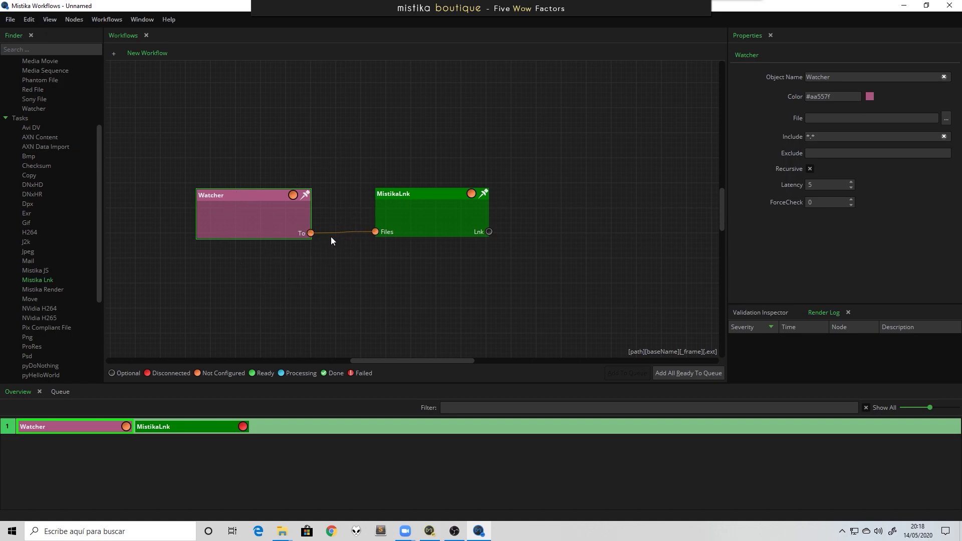
left_click(416, 209)
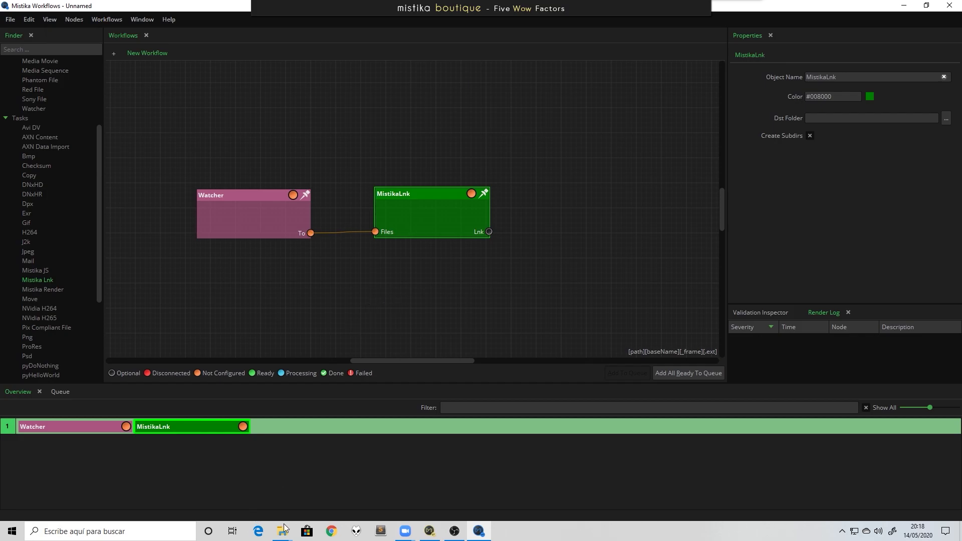
- Switch to File Explorer and inspect the VFX_Department and VFX_Shots folders inside the Media folder on drive E
mouse_move(282, 531)
left_click(255, 478)
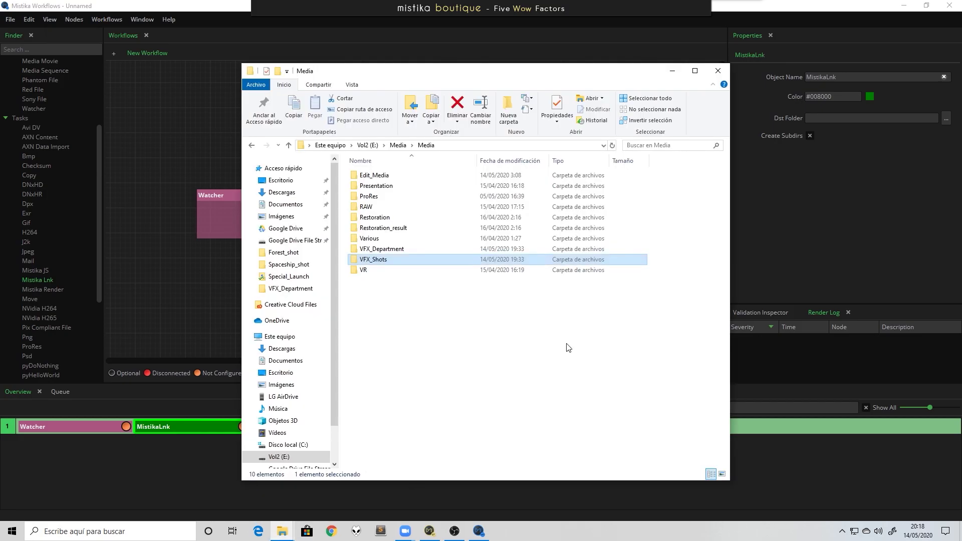
left_click_drag(411, 77, 420, 88)
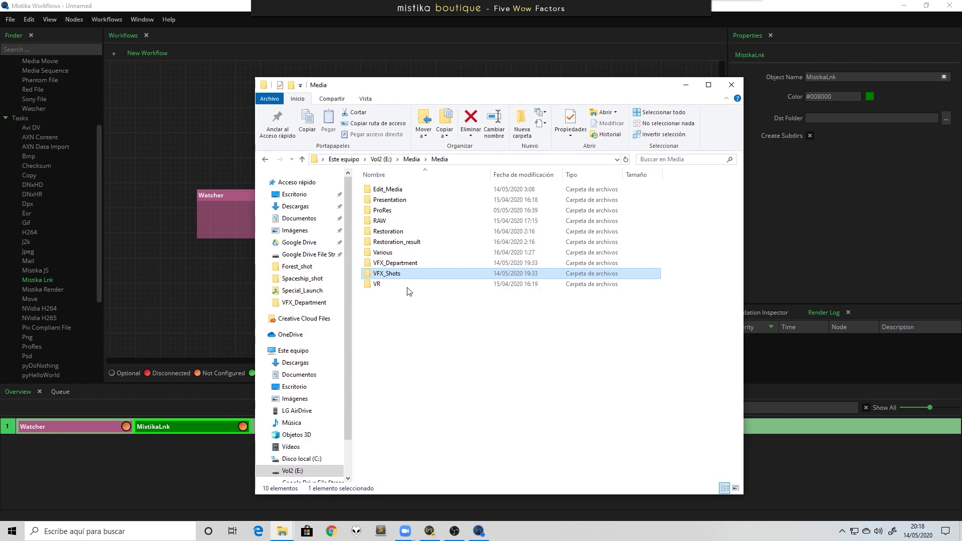
double_click(392, 264)
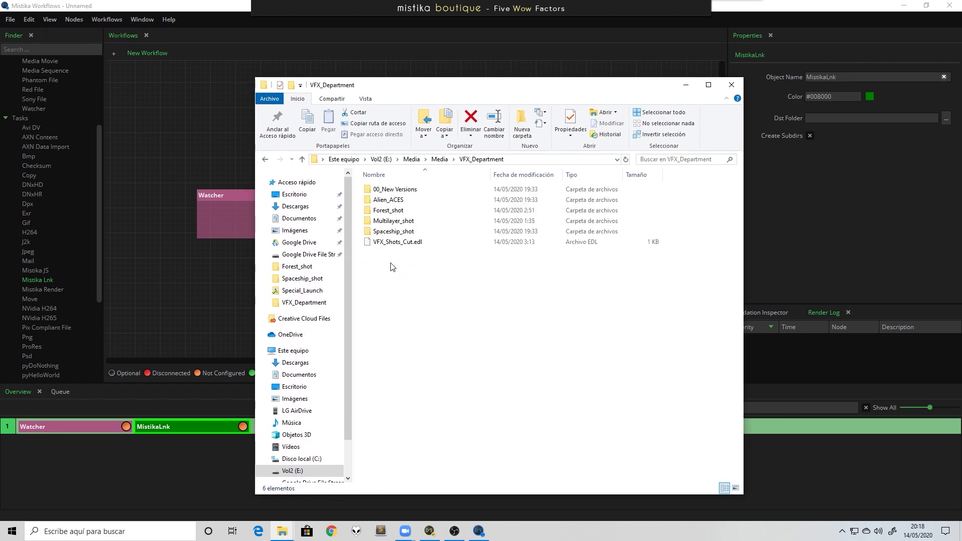
left_click(303, 159)
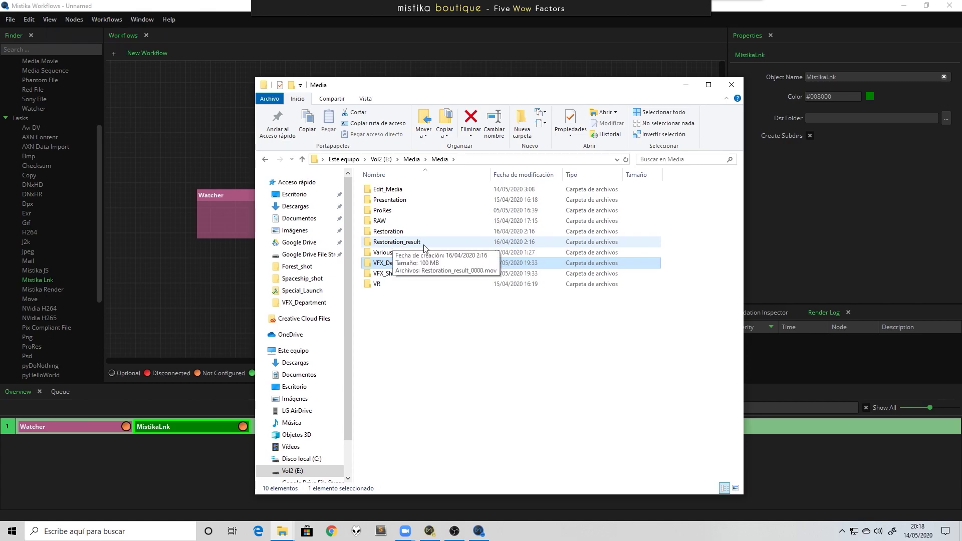
double_click(389, 275)
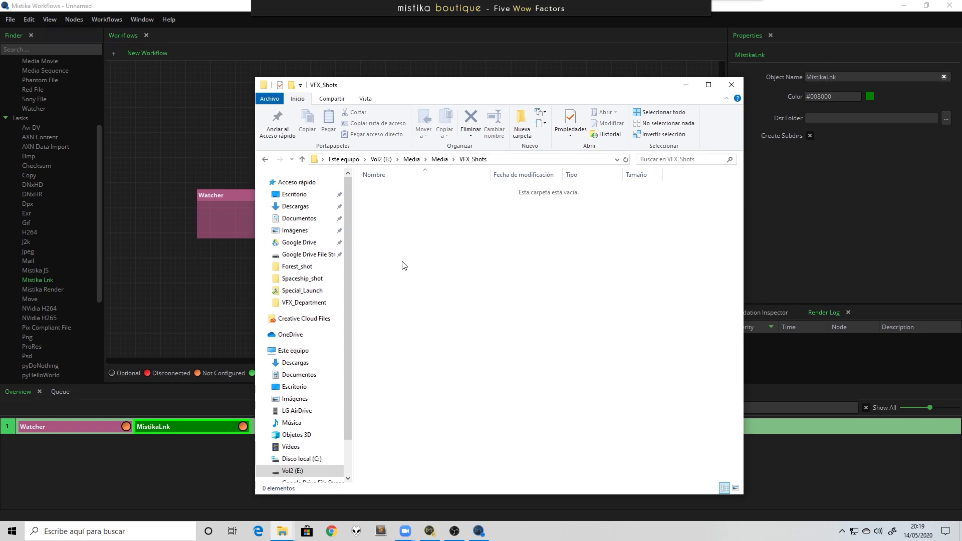
- Assign the e:/Media/Media/VFX_Shots/ folder to the Watcher node as its watched location
left_click(303, 159)
left_click_drag(449, 87, 586, 82)
left_click_drag(524, 267, 248, 213)
left_click(286, 238)
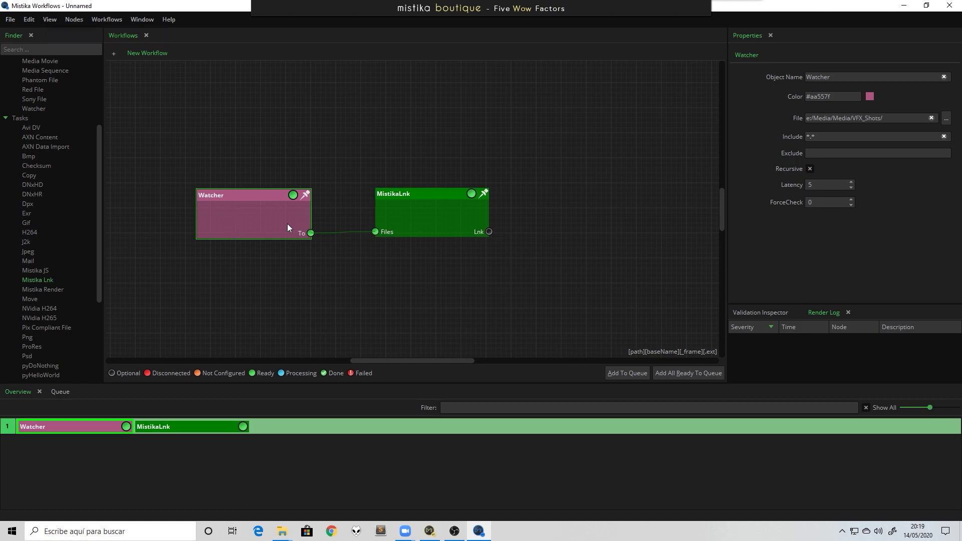
- Set the MistikaLnk node's destination folder to the VFX_Shots folder inside BT_Presentation/DATA, taken from File Explorer
mouse_move(413, 219)
left_mouse_down()
mouse_move(404, 244)
mouse_move(425, 208)
left_mouse_up()
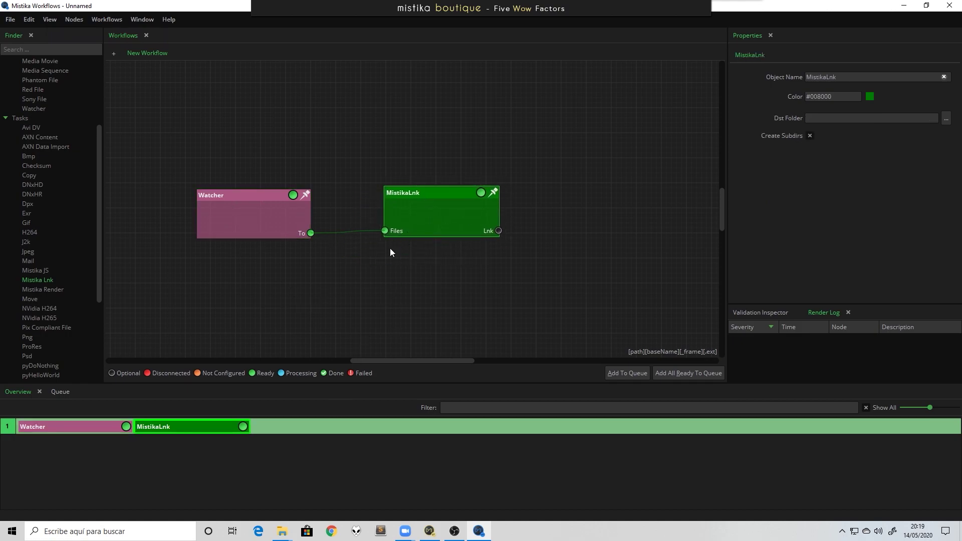
left_click(282, 528)
left_click(323, 482)
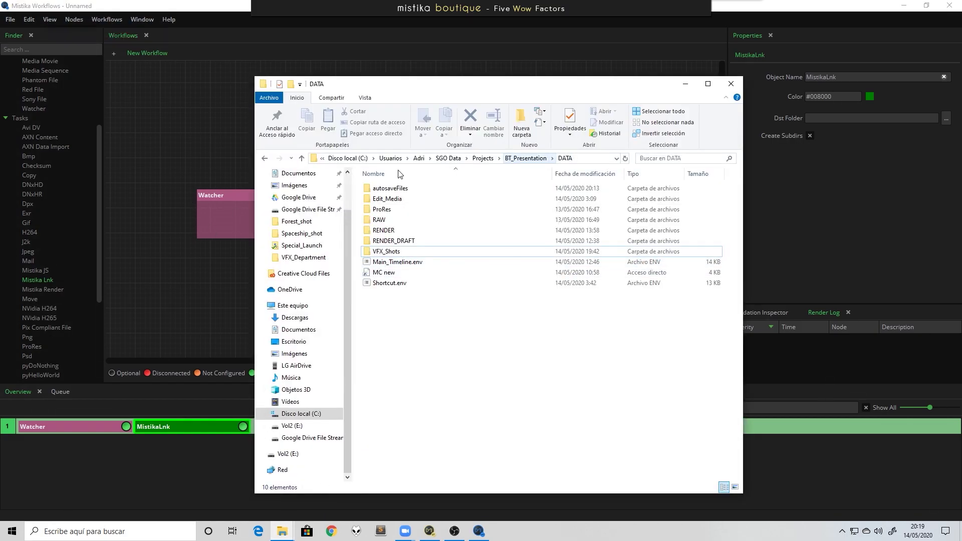
left_click(395, 252)
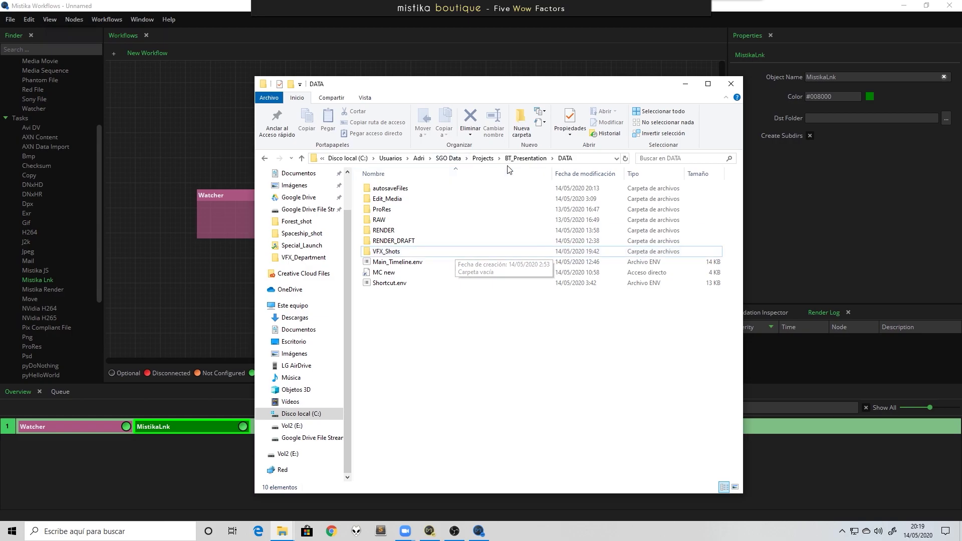
left_click(379, 253)
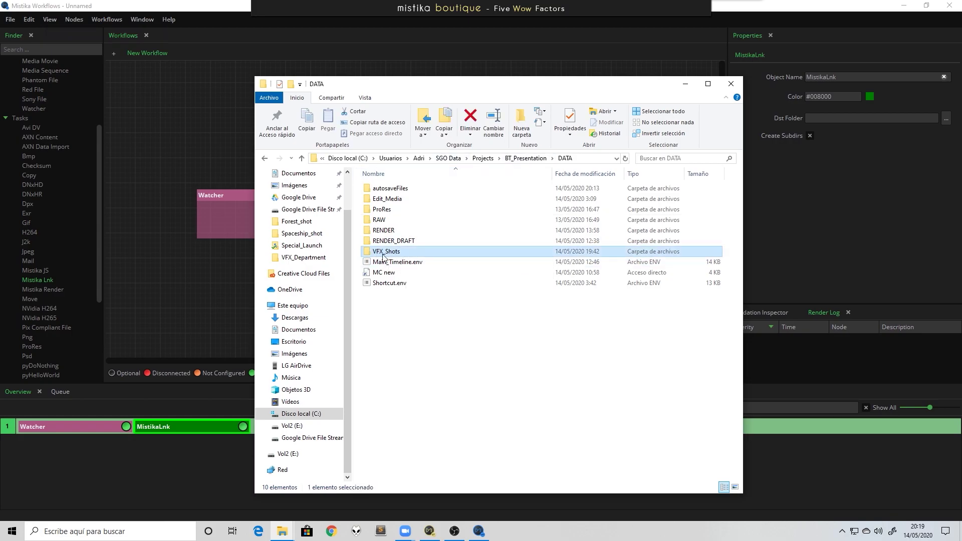
double_click(382, 253)
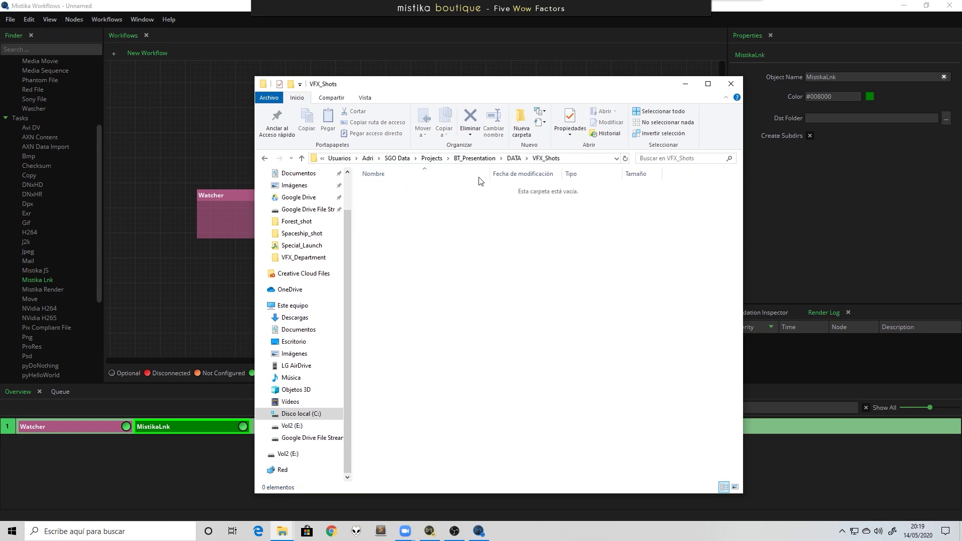
left_click(301, 158)
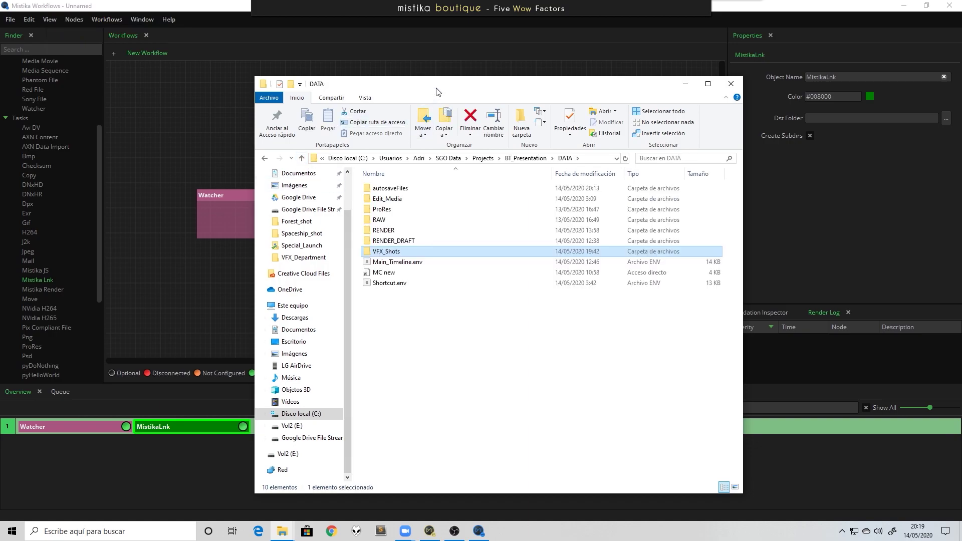
left_click_drag(441, 90, 231, 247)
left_click_drag(177, 407, 440, 211)
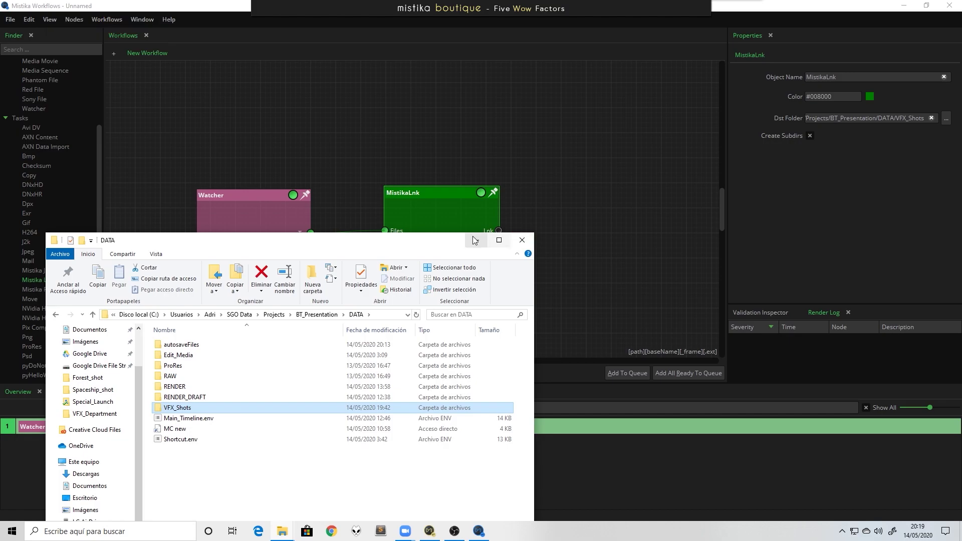
left_click(522, 241)
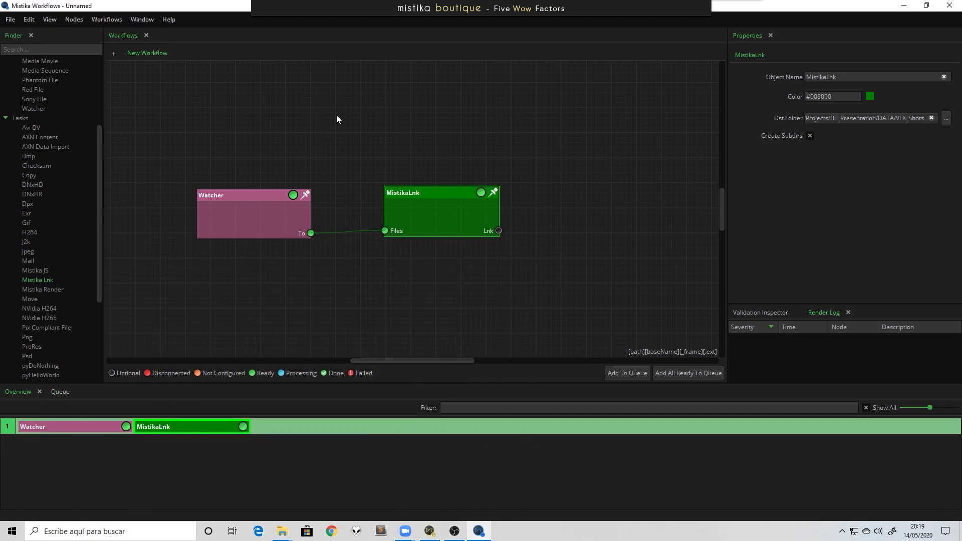
- Make room around the Watcher and MistikaLnk nodes, and add a Slack output node connected to MistikaLnk's Lnk output
mouse_move(227, 215)
left_mouse_down()
mouse_move(246, 215)
mouse_move(212, 214)
mouse_move(214, 204)
left_mouse_up()
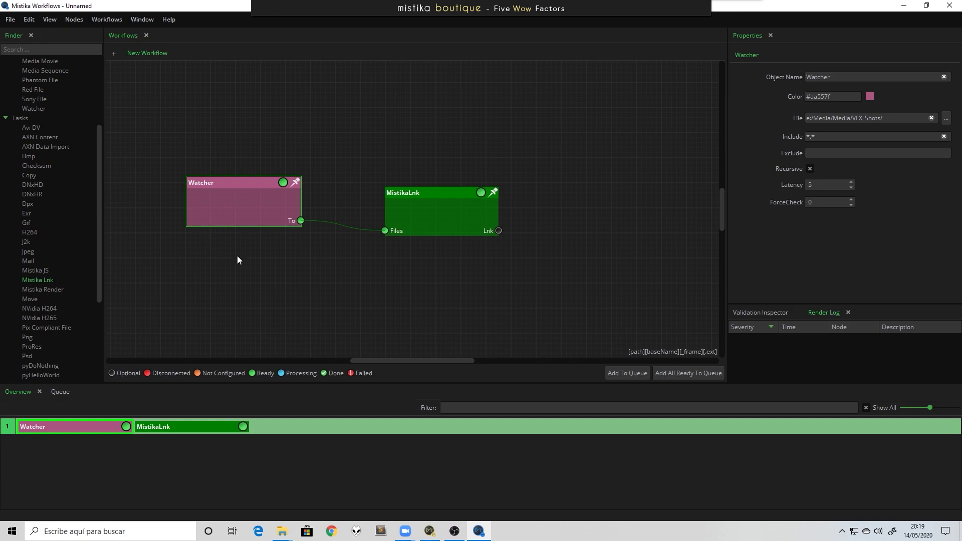
left_click_drag(453, 212, 448, 220)
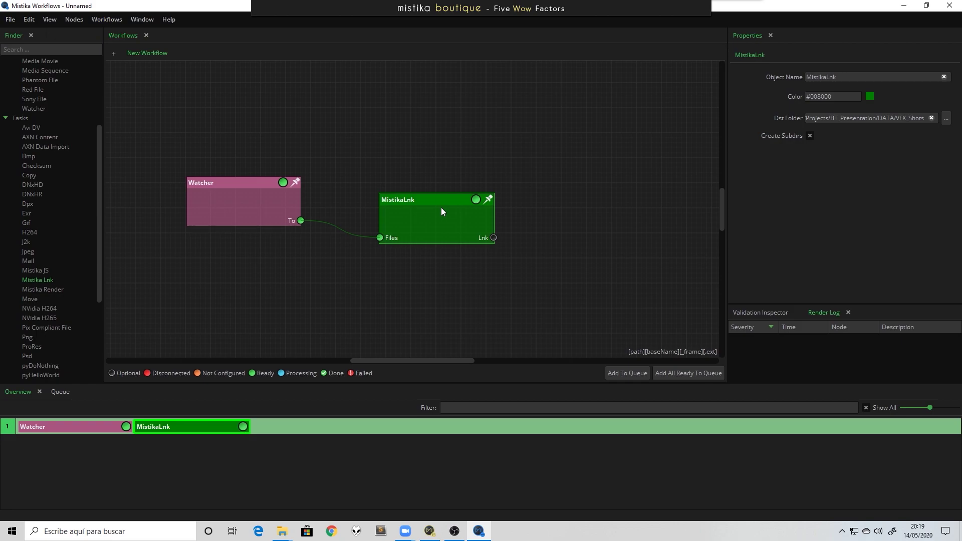
left_click_drag(381, 274, 344, 274)
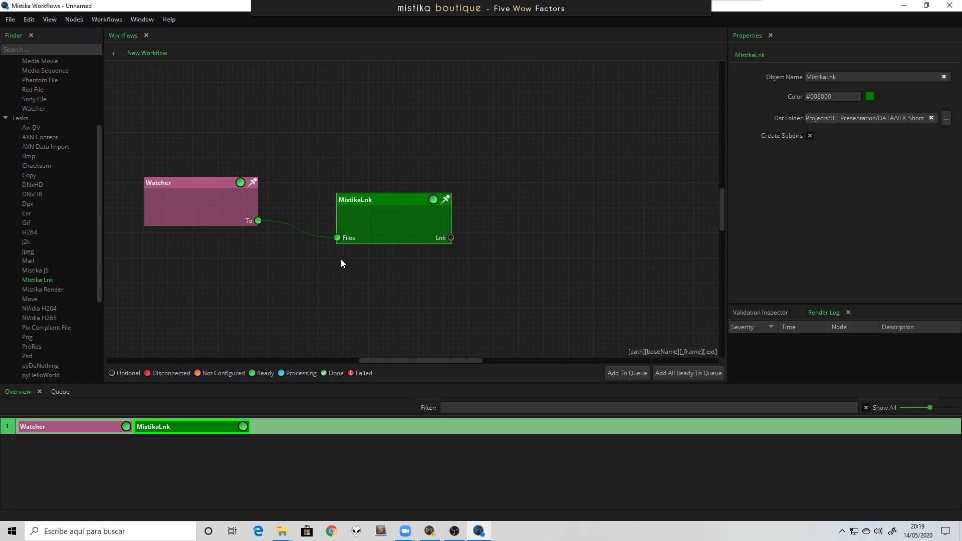
left_click_drag(100, 236, 112, 296)
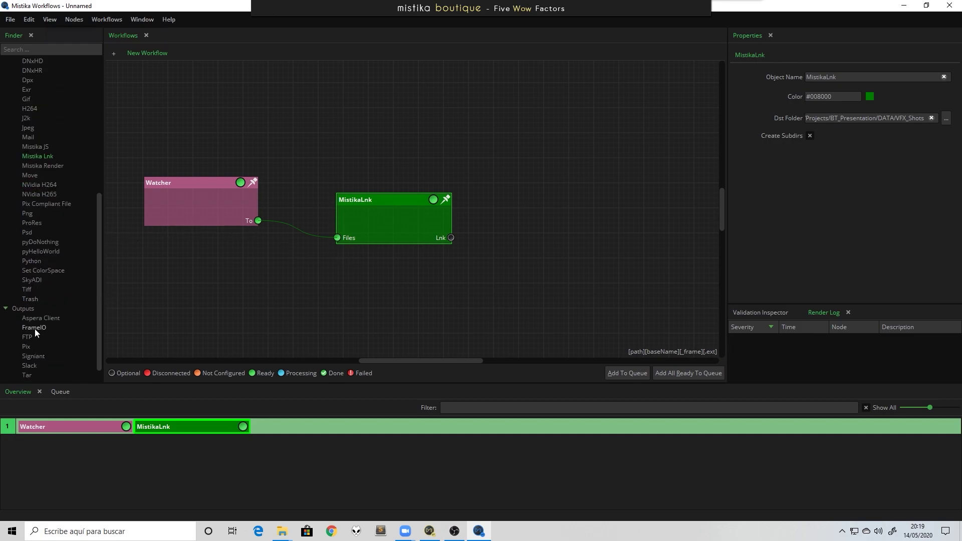
scroll(63, 343, "down", 1)
left_click_drag(62, 345, 545, 165)
left_click_drag(506, 215, 574, 171)
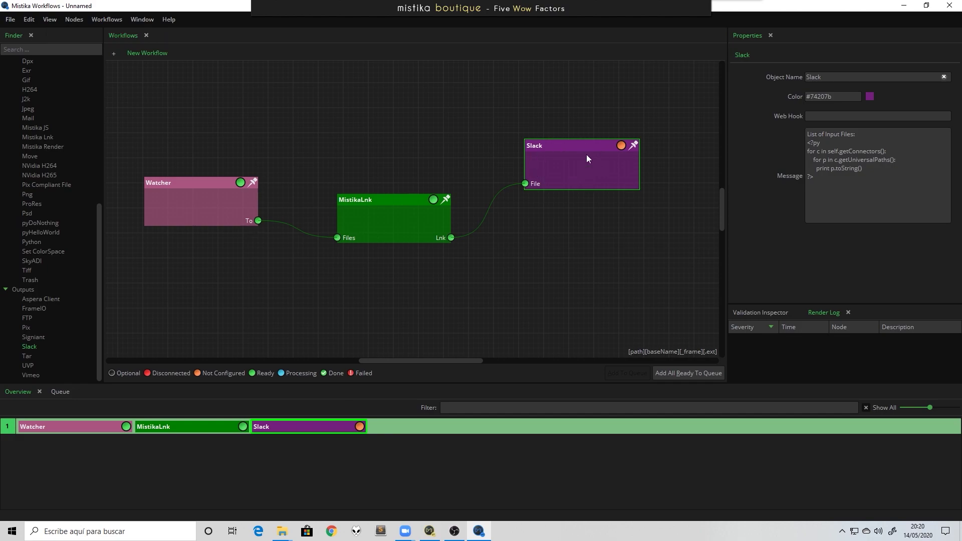
- Add a Mail task node below Slack and connect MistikaLnk's Lnk output to its input
scroll(64, 276, "up", 1)
left_click_drag(44, 146, 562, 230)
left_click_drag(451, 238, 585, 266)
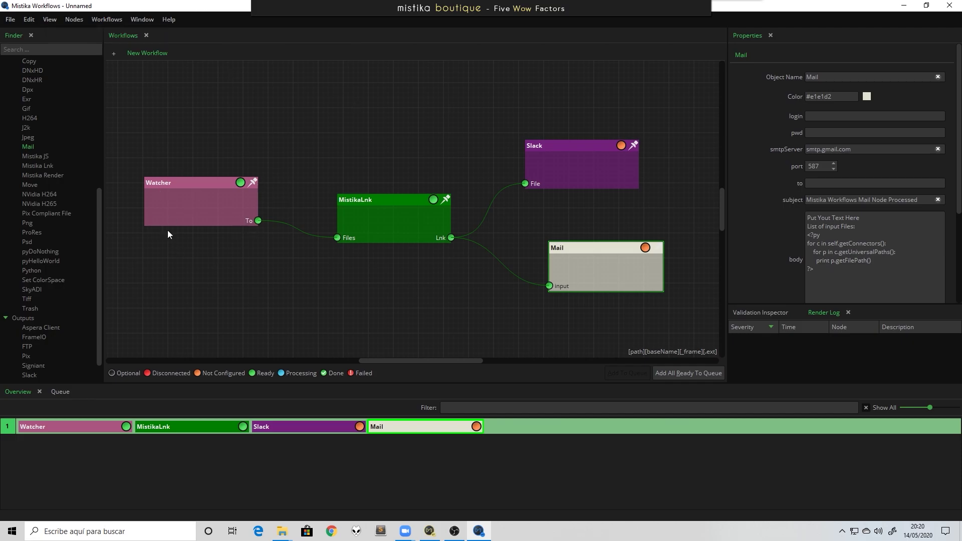
left_click_drag(583, 256, 579, 261)
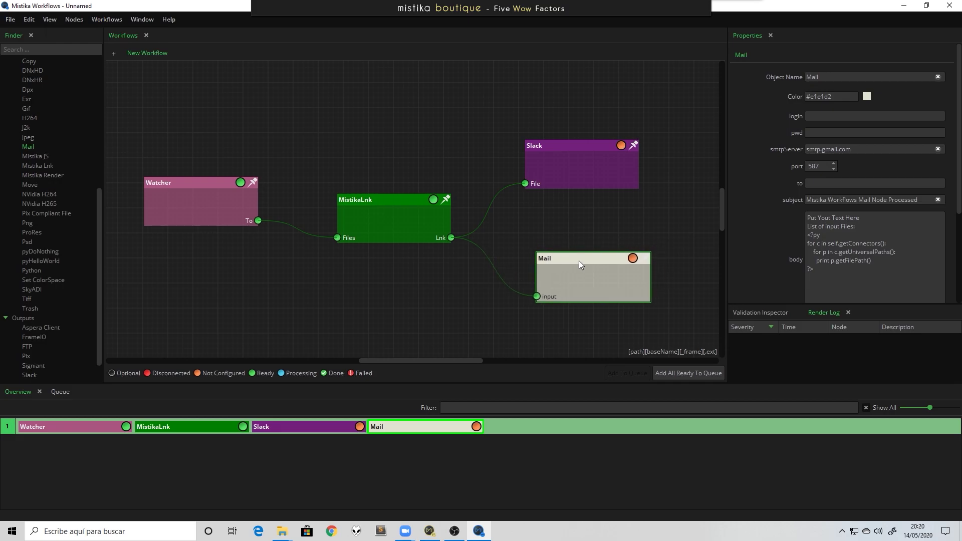
- Delete the Mail and Slack nodes from the workflow
key("Delete")
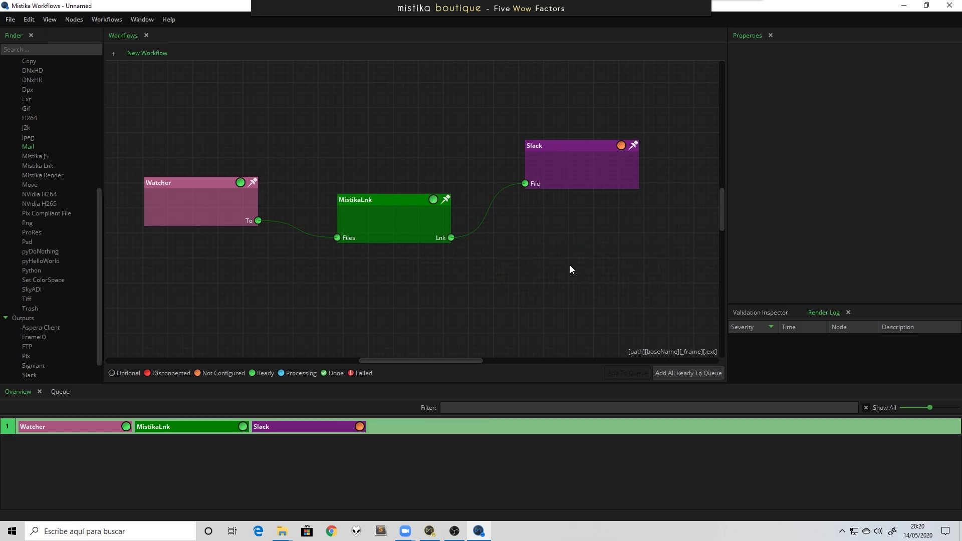
left_click(560, 170)
key("Delete")
- Move the Watcher and MistikaLnk nodes together toward the middle of the workflow canvas
left_click_drag(494, 265, 201, 153)
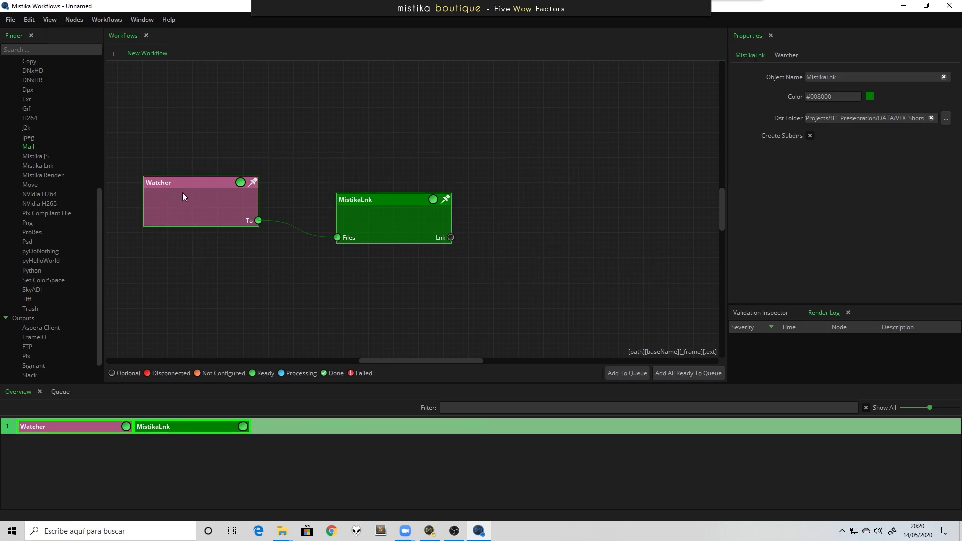
left_click_drag(176, 191, 251, 198)
left_click(320, 258)
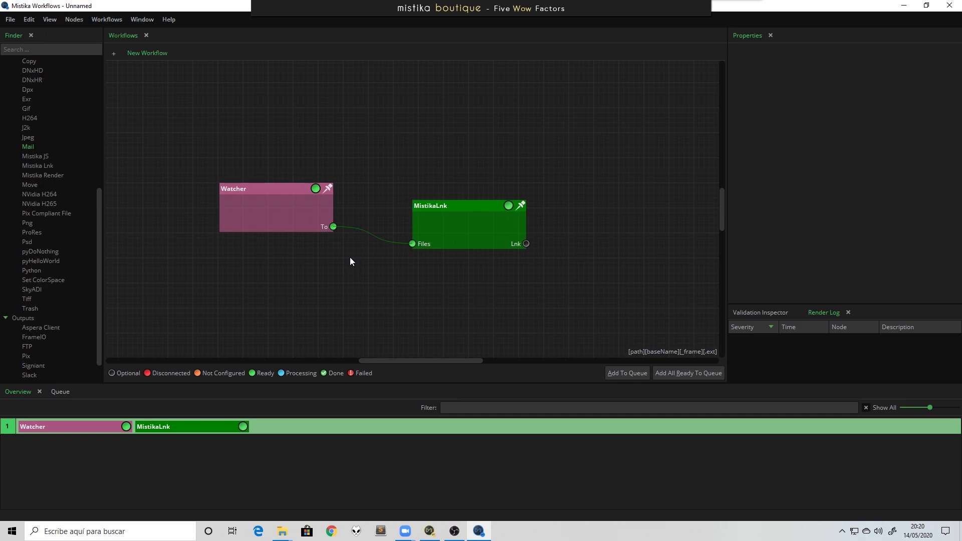
- Add the Watcher and MistikaLnk workflow to the queue and display the queued workflows
left_click(459, 207)
left_click(281, 203)
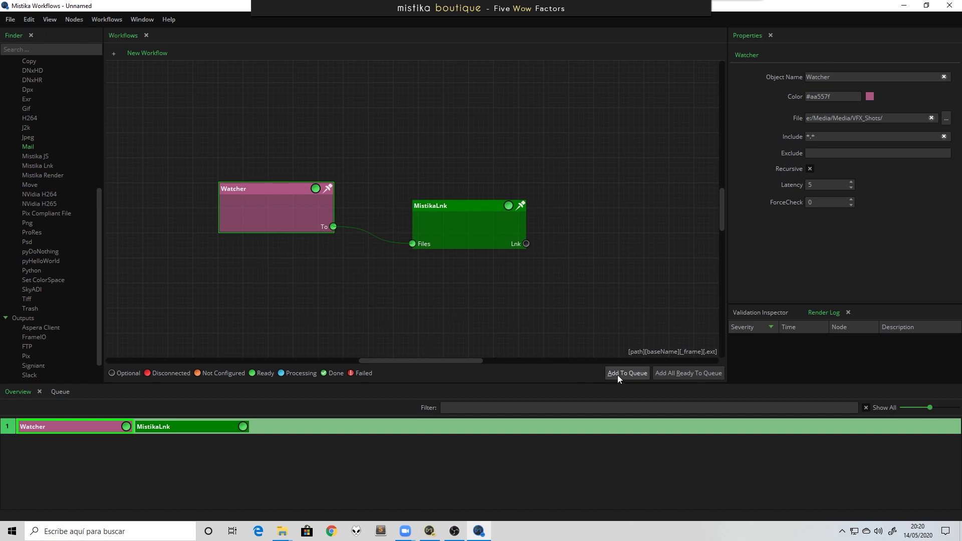
left_click(60, 392)
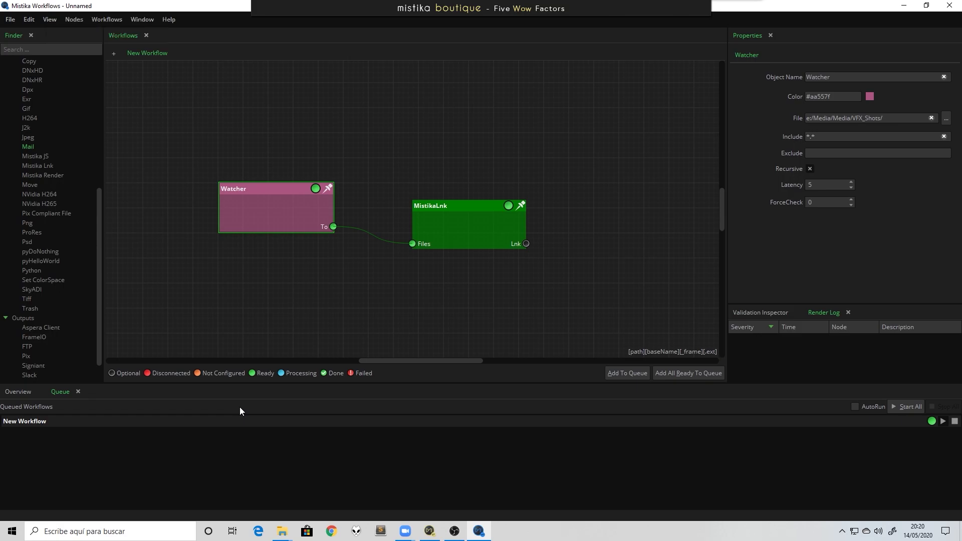
- Switch to File Explorer and copy the Alien_ACES, Forest_shot, Multilayer_shot and Spaceship_shot folders from Media's VFX_Department folder
key("alt+Tab")
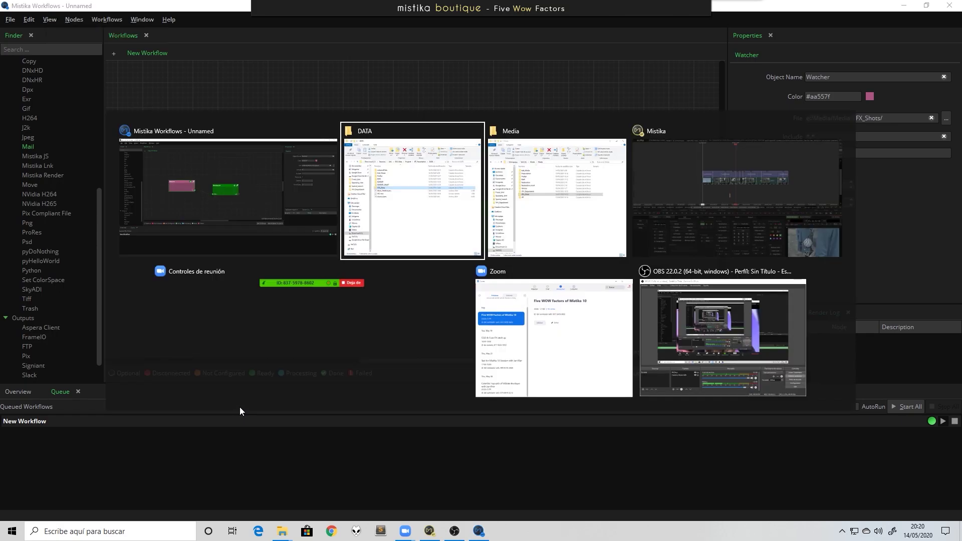
left_click(550, 196)
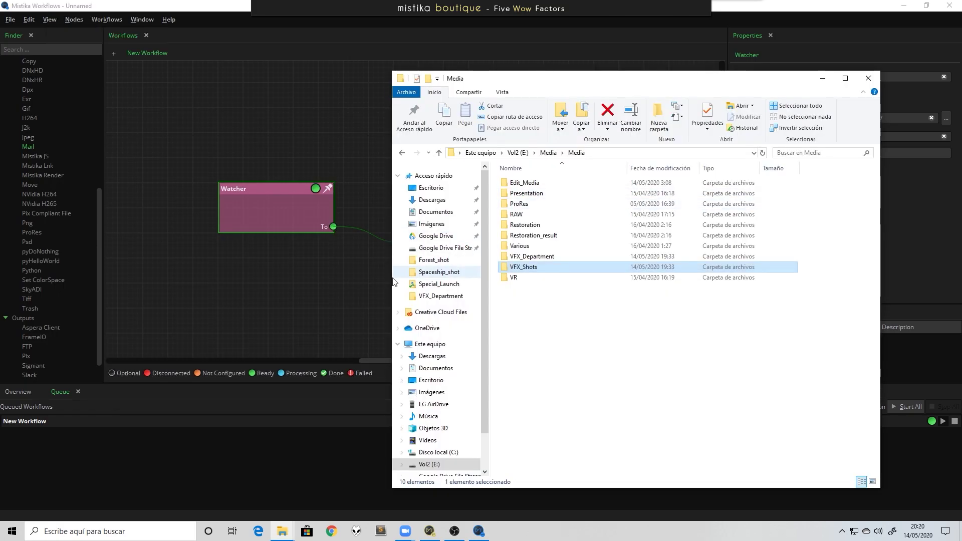
double_click(533, 256)
left_click_drag(549, 242, 529, 200)
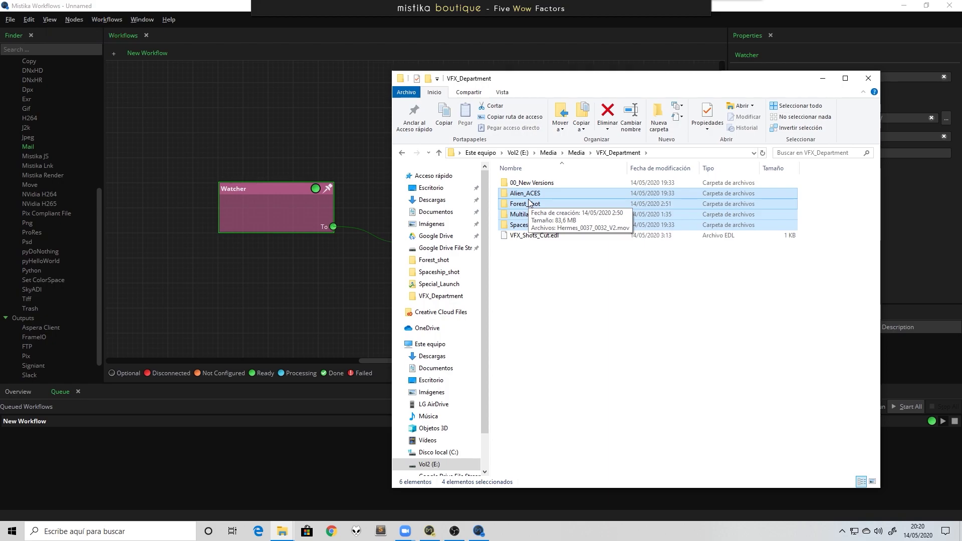
right_click(529, 201)
key("Escape")
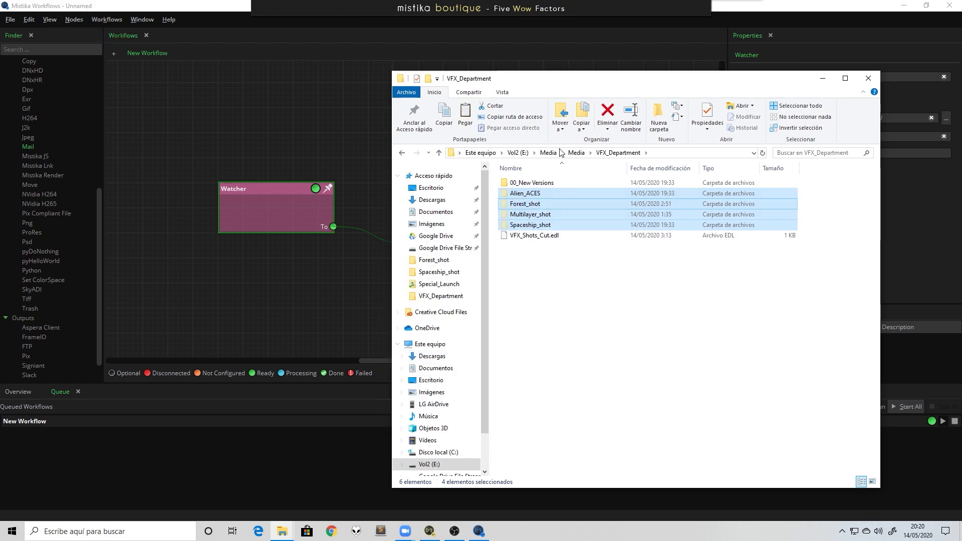
- Paste the copied shot folders into the watched VFX_Shots folder inside Media on drive E
left_click(576, 153)
double_click(524, 267)
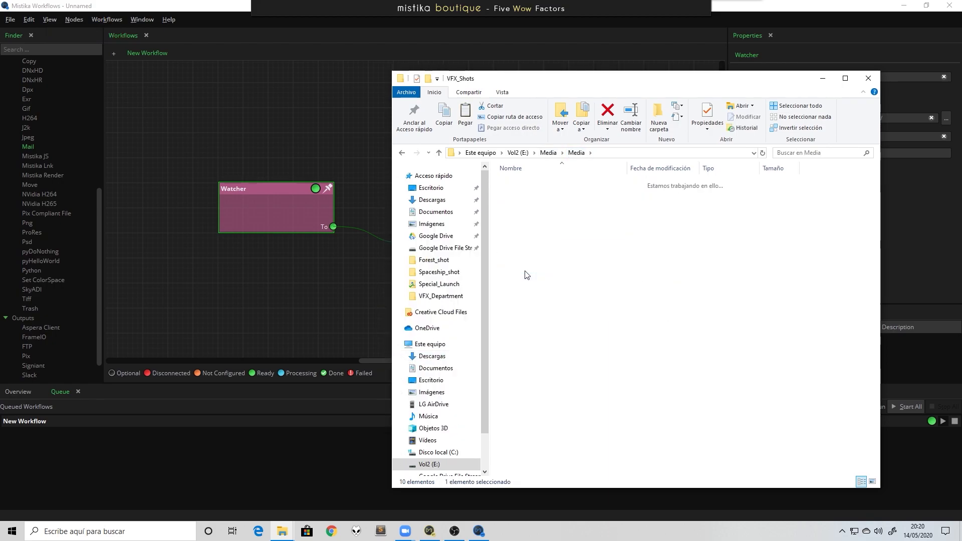
right_click(550, 248)
left_click(490, 320)
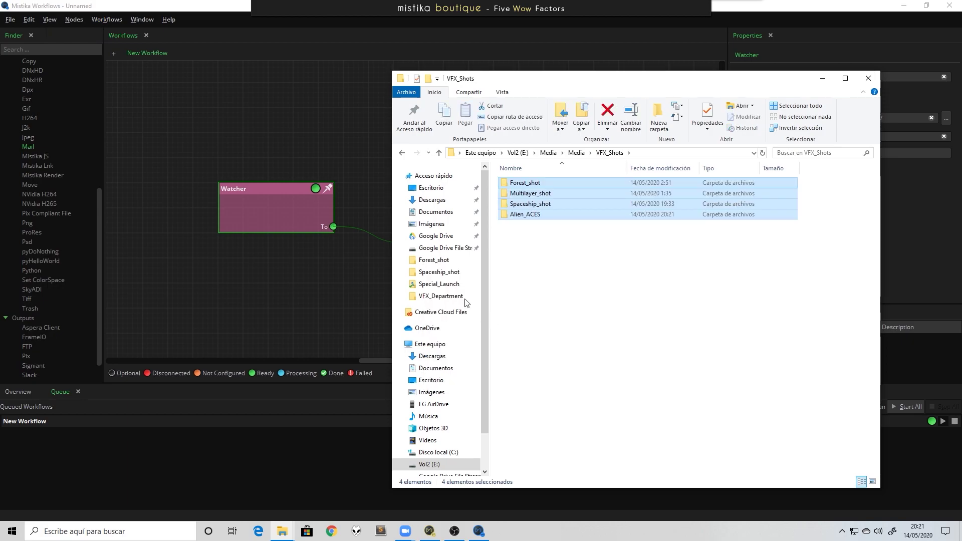
- Check the project's DATA/VFX_Shots folder for new shot links in Mistika Boutique's Media Manager, refreshing it, and return to Mistika Workflows
left_click(308, 291)
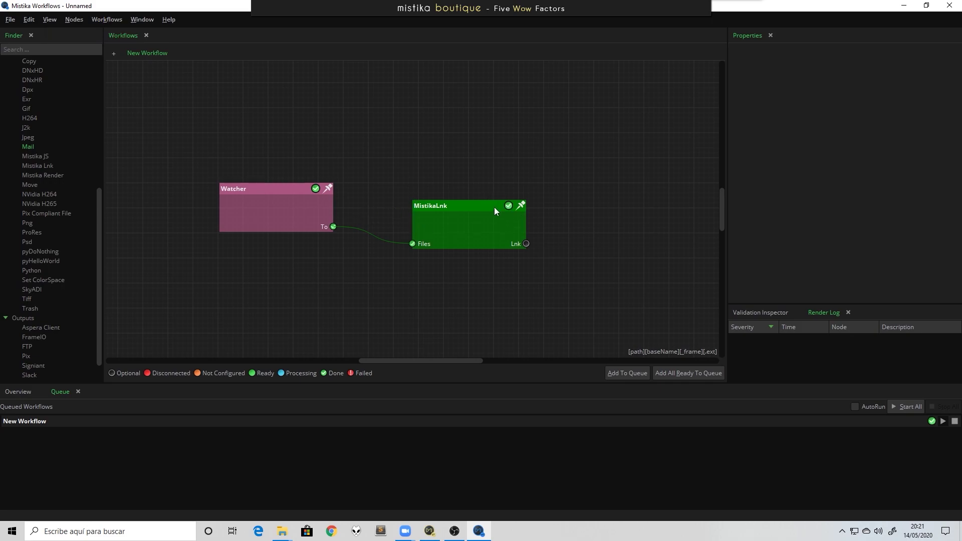
left_click(429, 531)
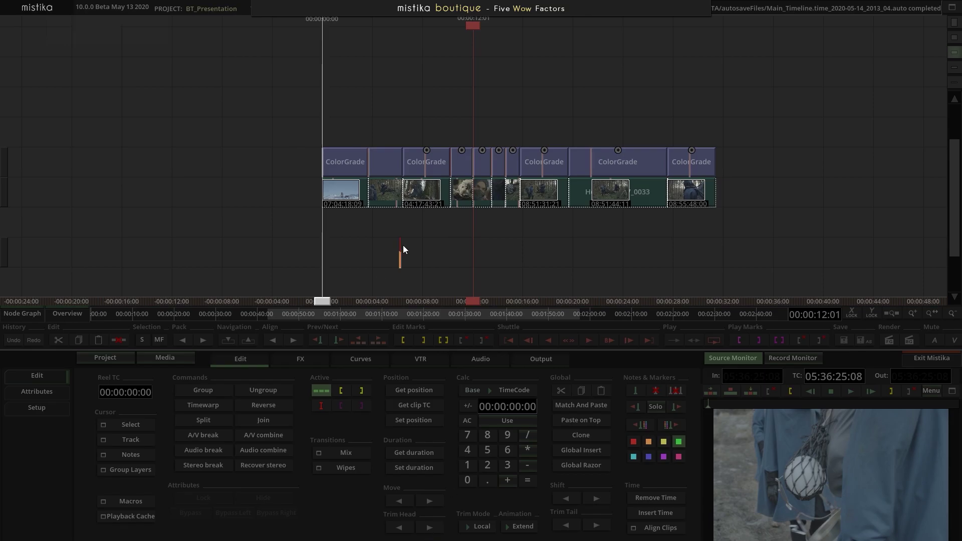
left_click(151, 359)
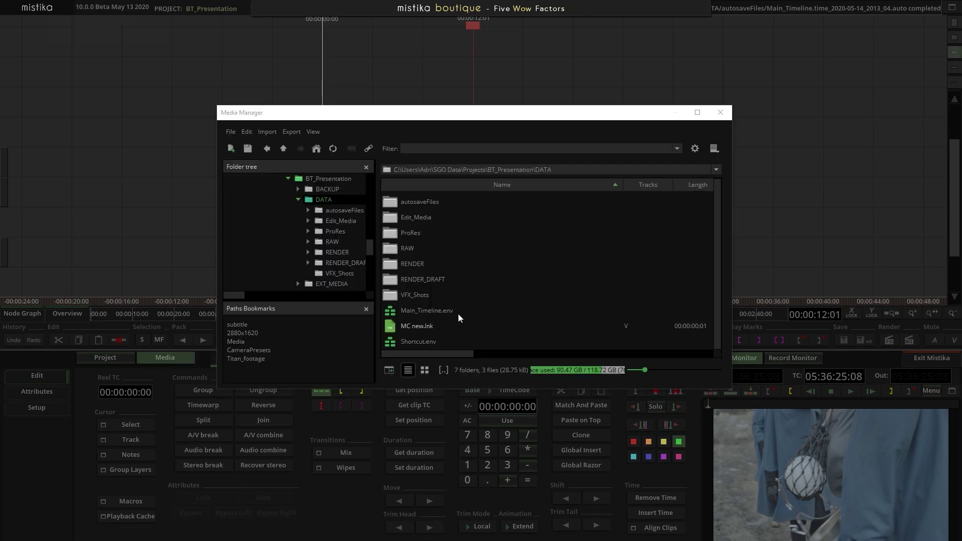
left_click(426, 298)
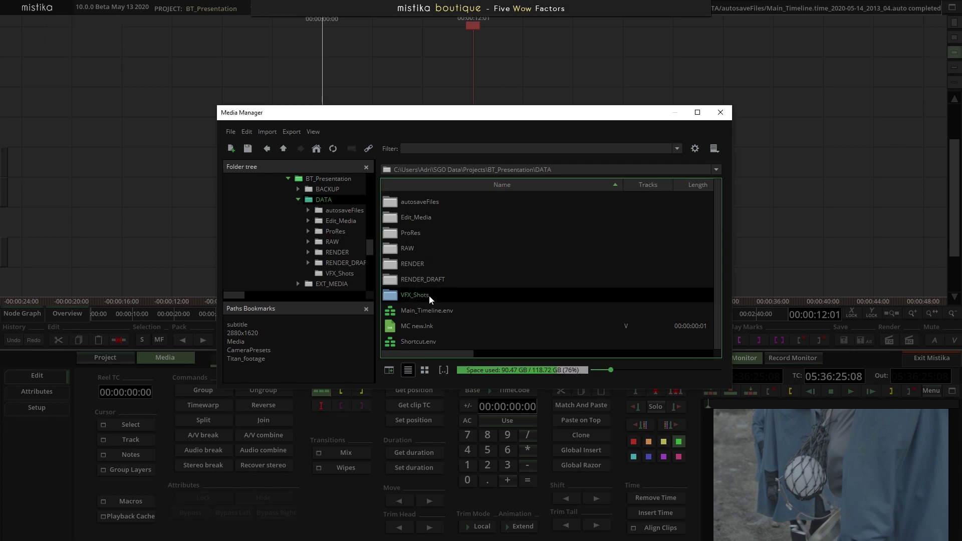
double_click(403, 300)
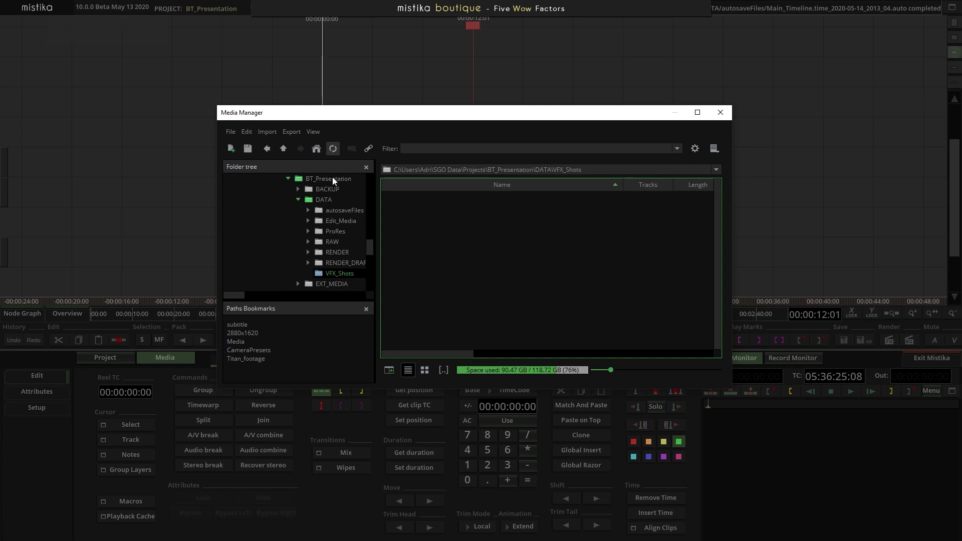
left_click(333, 148)
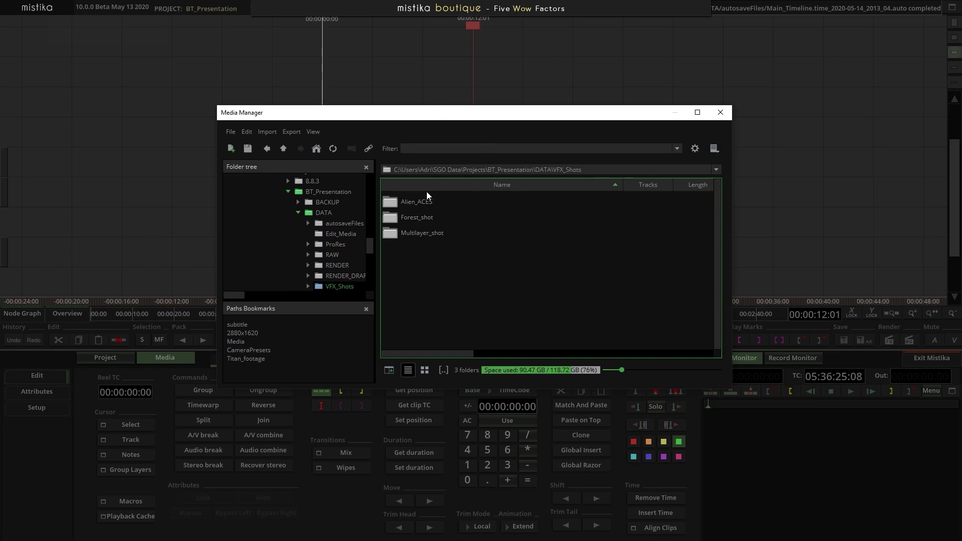
left_click(283, 149)
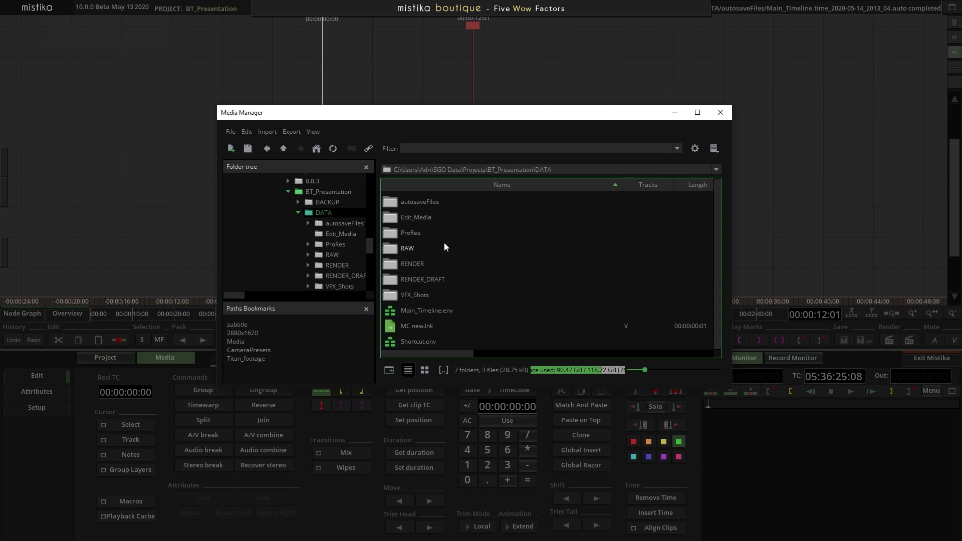
double_click(414, 296)
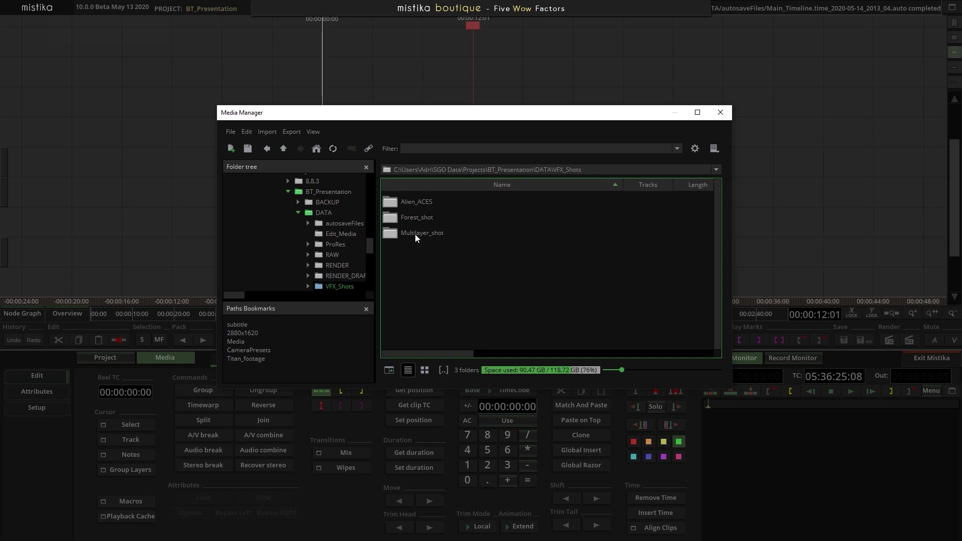
key("alt+Tab")
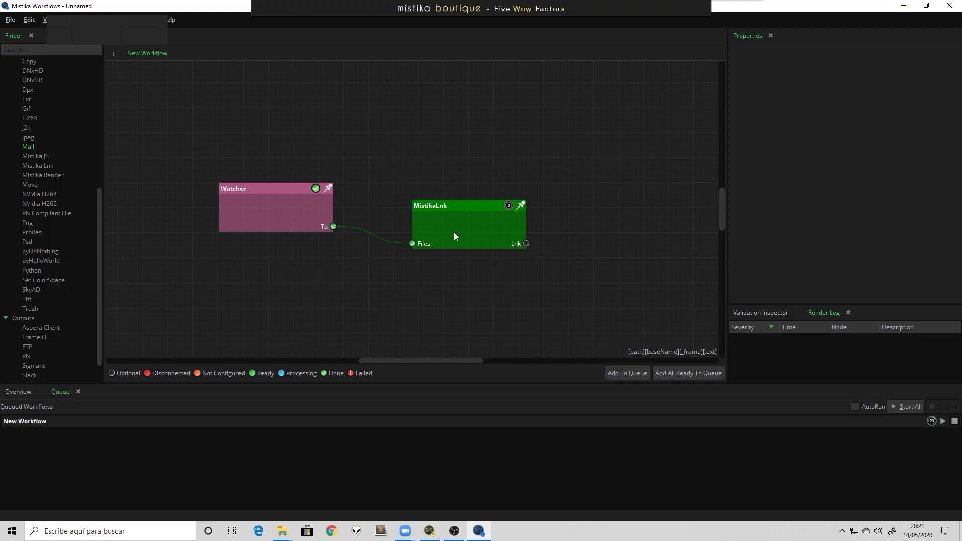
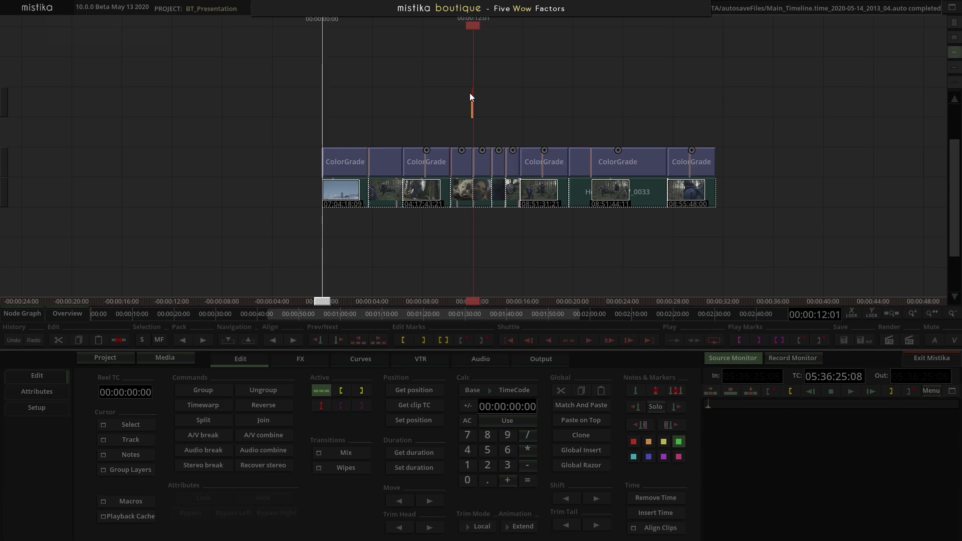
- Switch to File Explorer and bring VFX_Shots_Cut.edl from Media's VFX_Department folder into the Mistika Boutique timeline
key("alt+Tab")
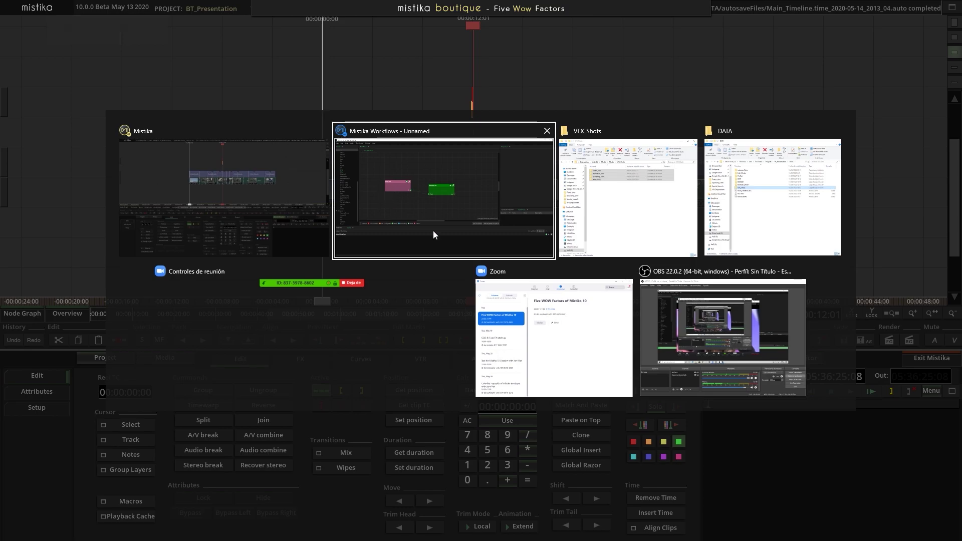
left_click(621, 209)
left_click(439, 152)
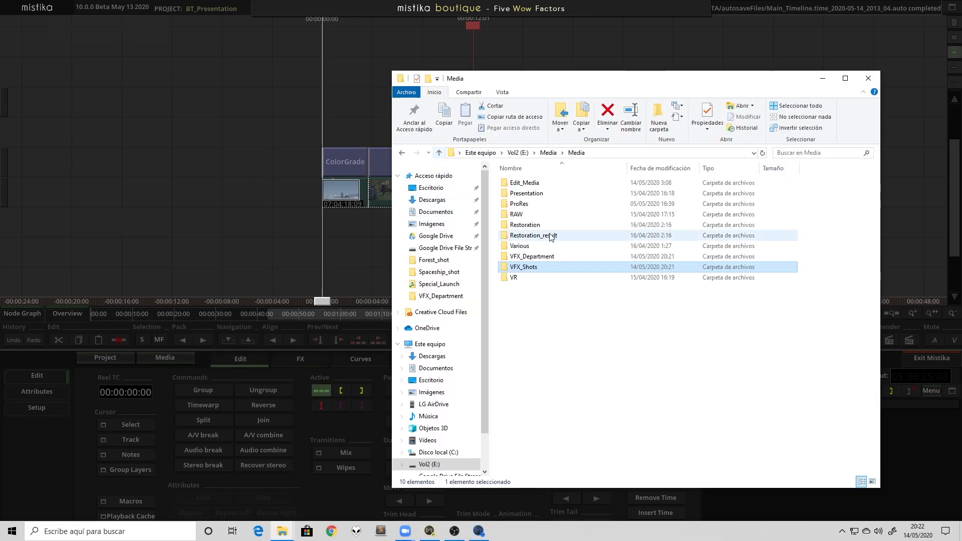
double_click(526, 256)
left_click(540, 194)
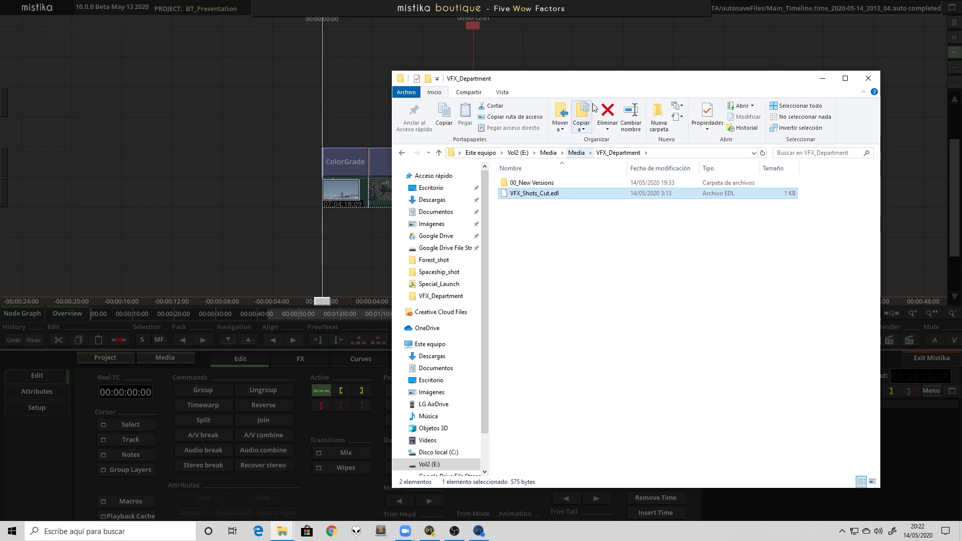
left_click_drag(593, 82, 201, 144)
left_click_drag(156, 258, 599, 259)
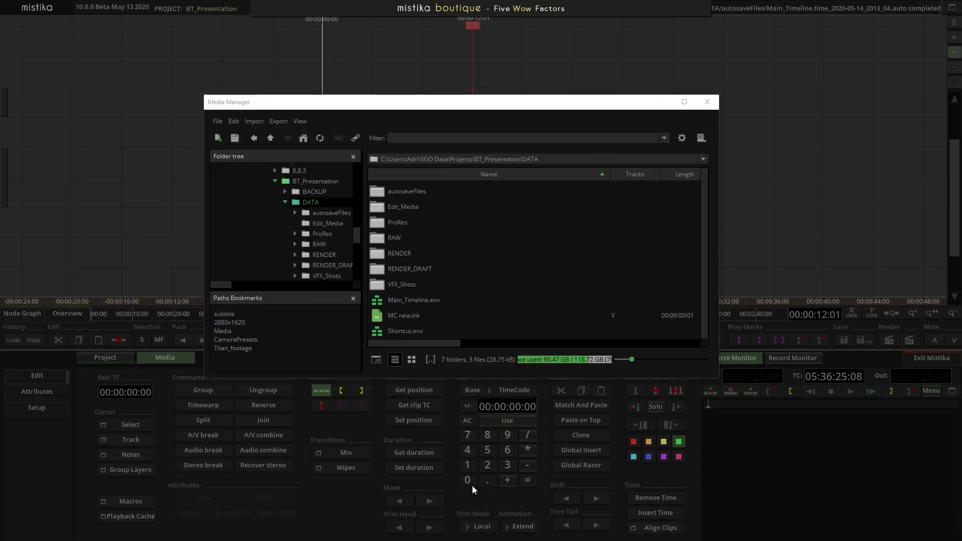
key("alt+Tab")
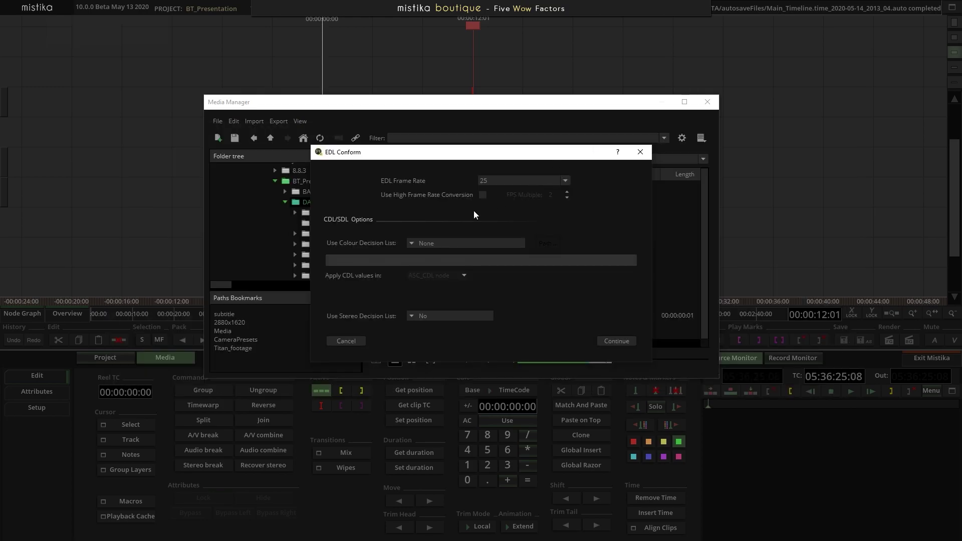
- Conform the EDL at 25 fps, searching for media in the project's DATA/VFX_Shots folder
left_click_drag(404, 155, 417, 137)
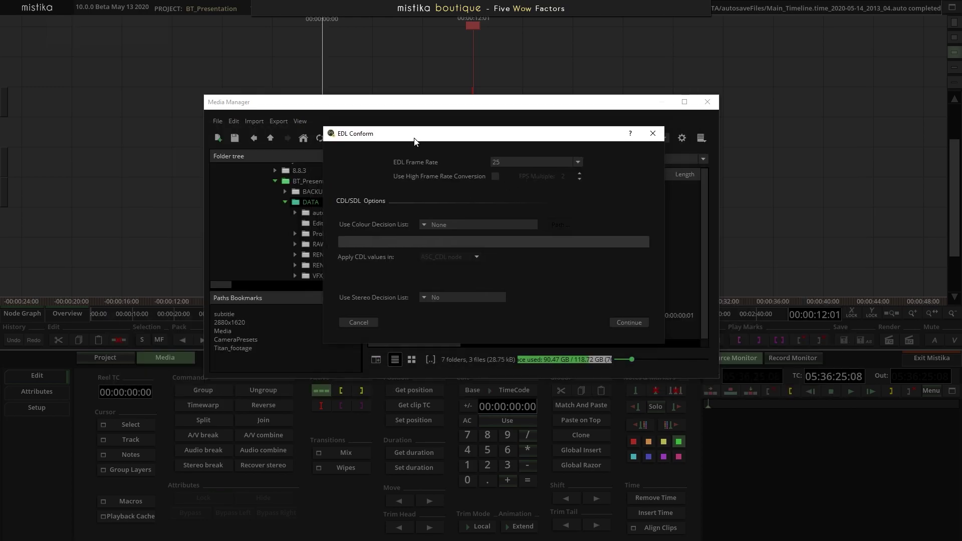
left_click(628, 323)
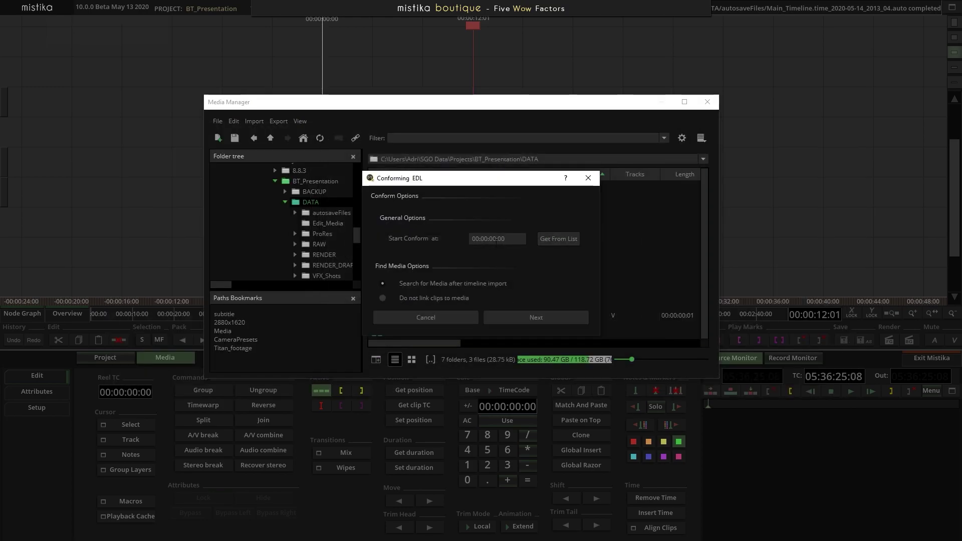
left_click(529, 317)
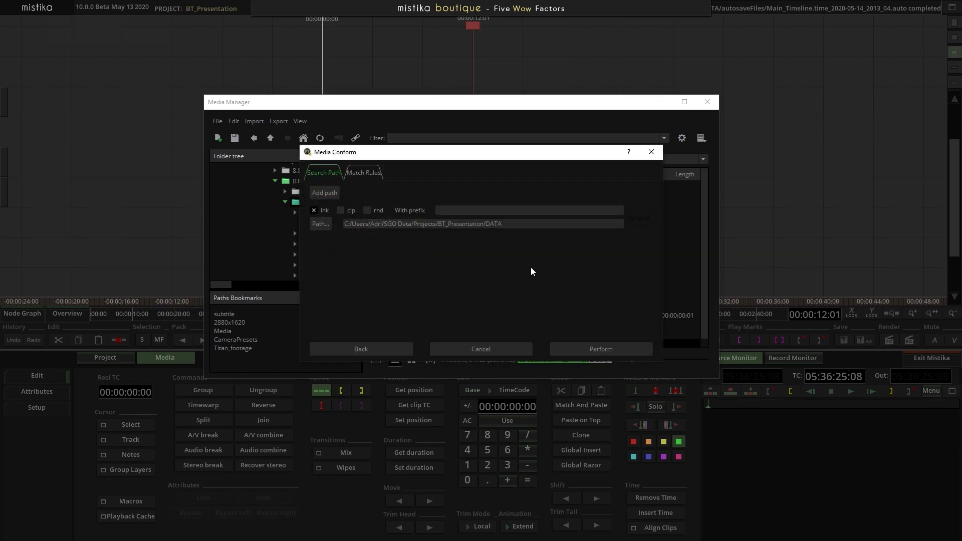
left_click(322, 226)
left_click(419, 293)
left_click(682, 413)
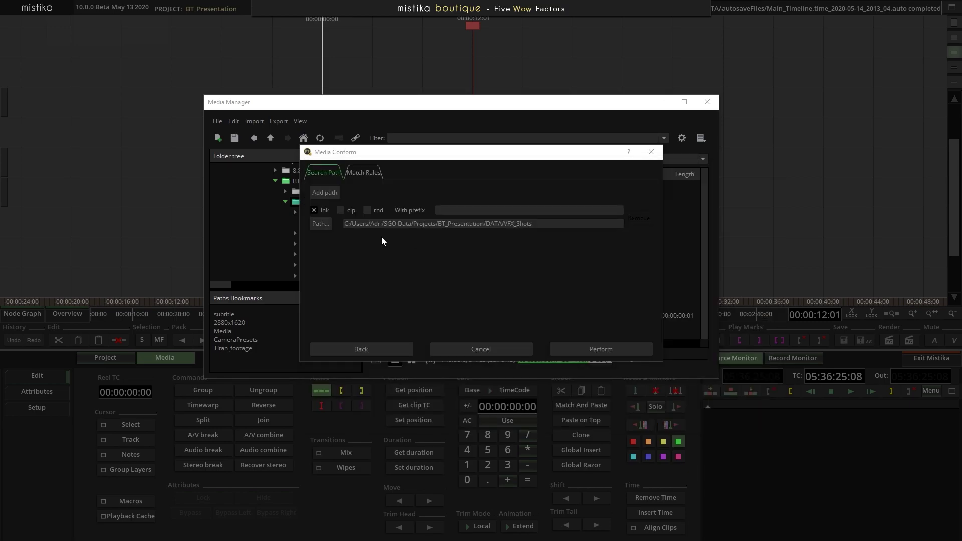
left_click(569, 350)
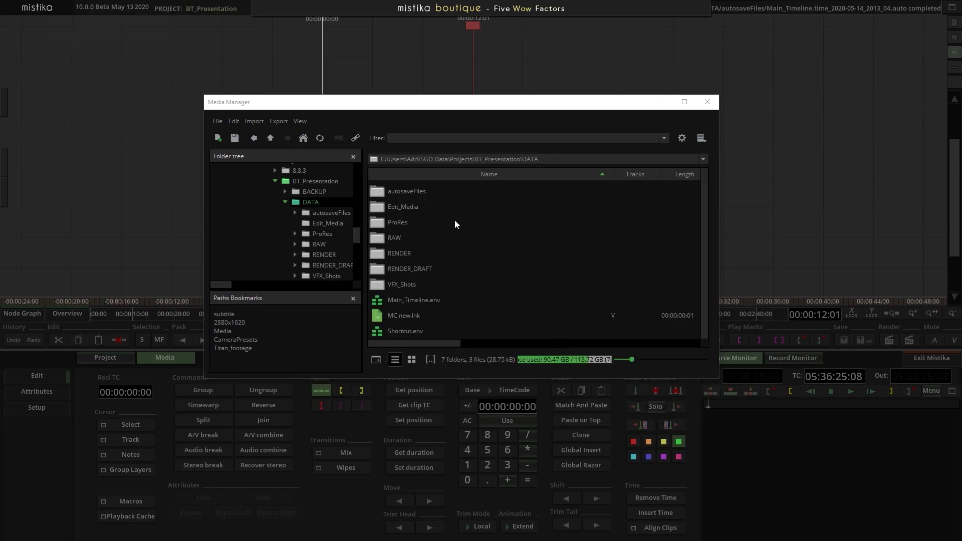
- Place the conformed VFX shots beneath the graded timeline clips, aligned with the timeline's start
left_click_drag(500, 106, 385, 311)
left_click(593, 302)
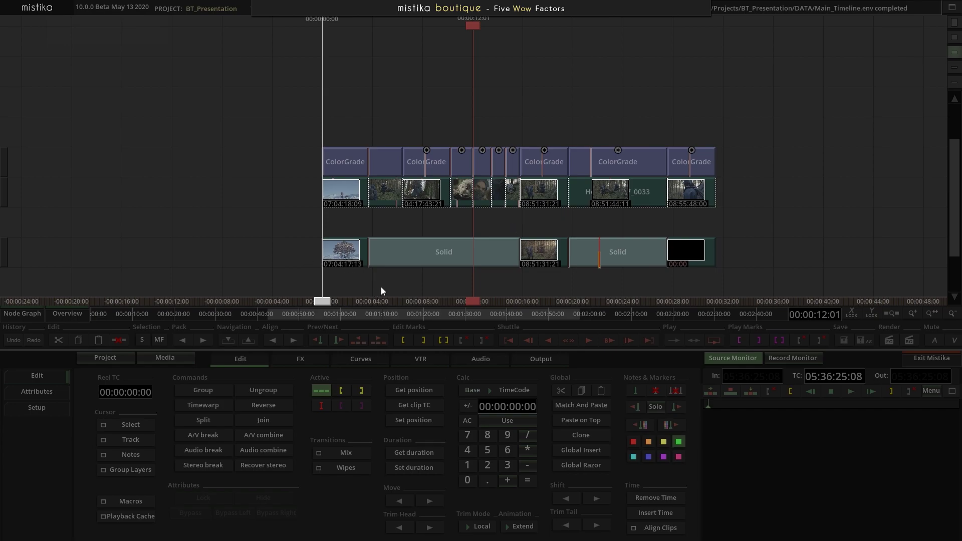
left_click_drag(374, 288, 505, 257)
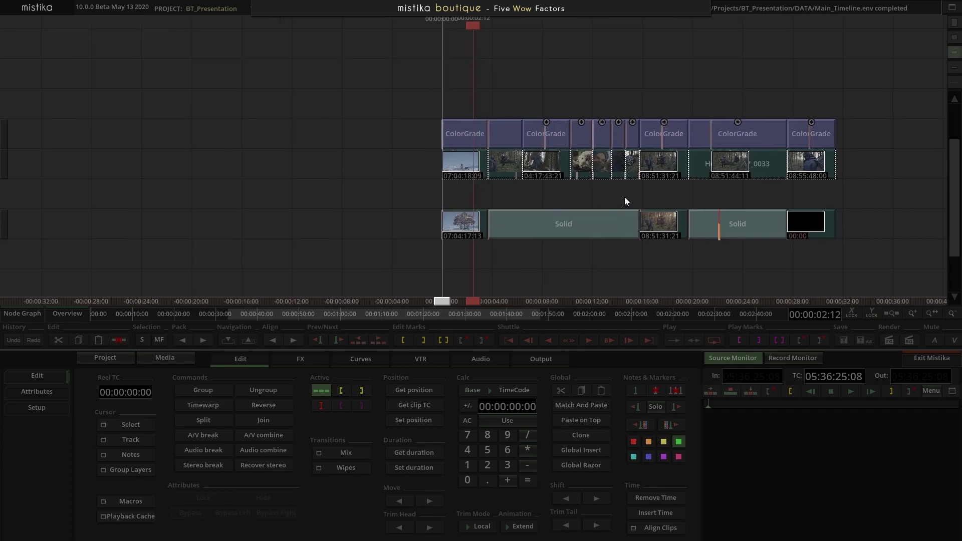
left_click_drag(626, 199, 437, 207)
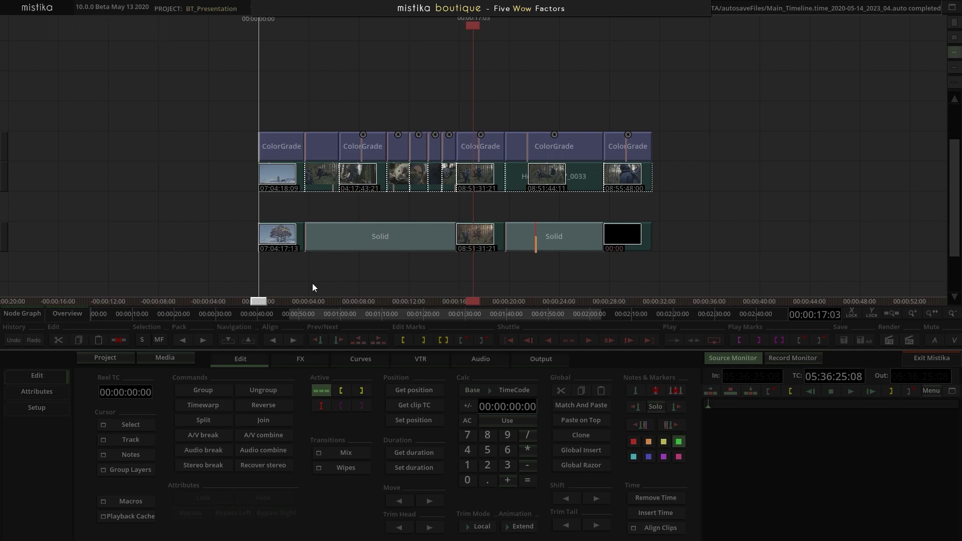
left_click_drag(314, 282, 501, 263)
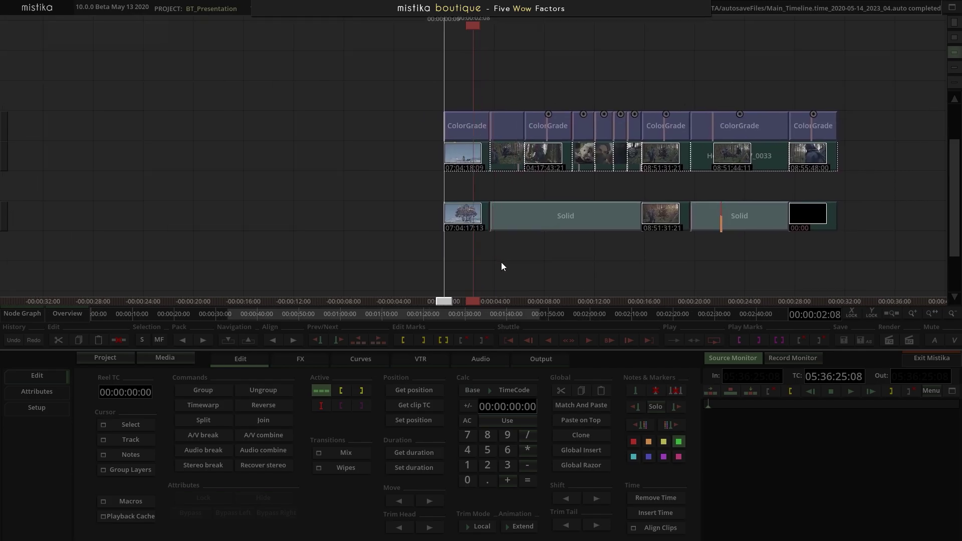
- Compare the first shot's Hermes_0010 plate and ColorGrade with the conformed spaceship clip VER_02_A008_C004_0321W3, and return to the timeline
double_click(477, 128)
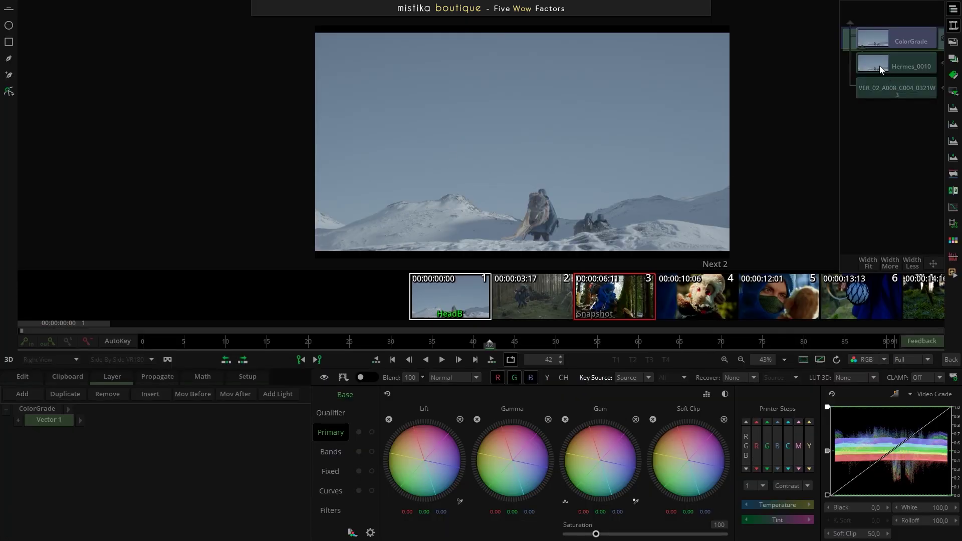
left_click(879, 65)
left_click(879, 92)
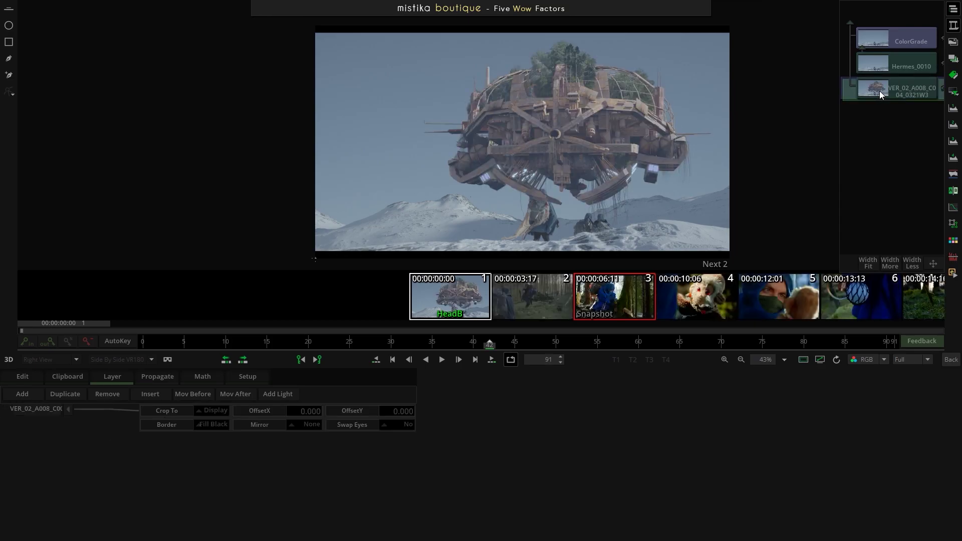
left_click(888, 41)
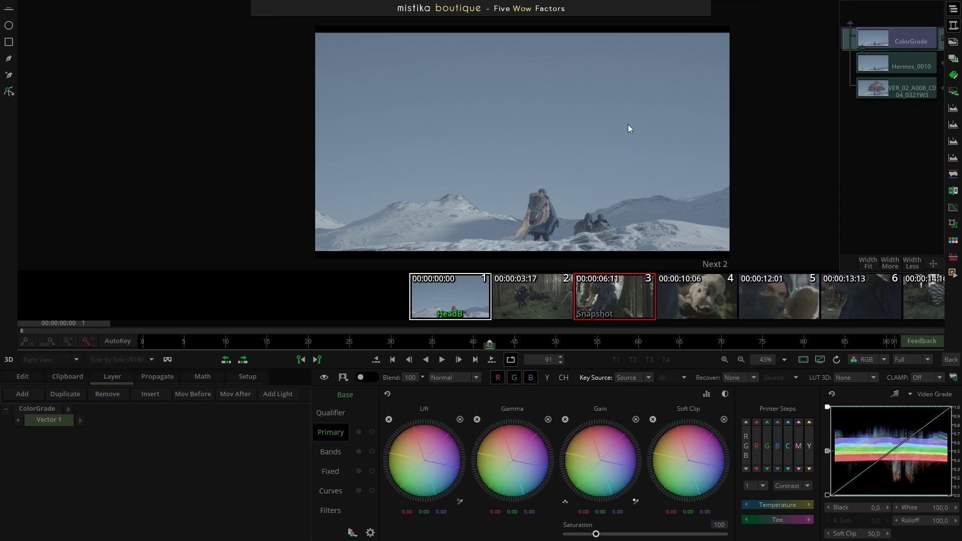
left_click(881, 92)
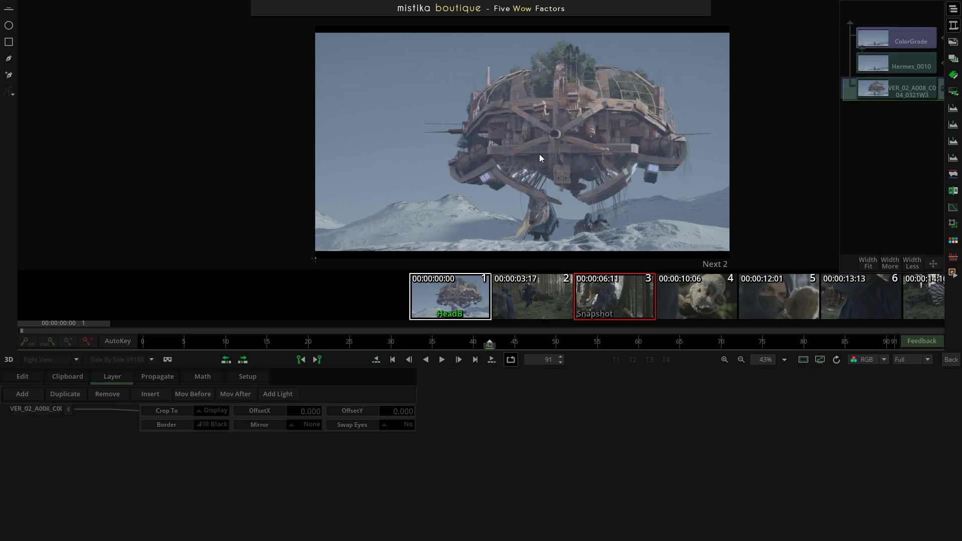
left_click(950, 359)
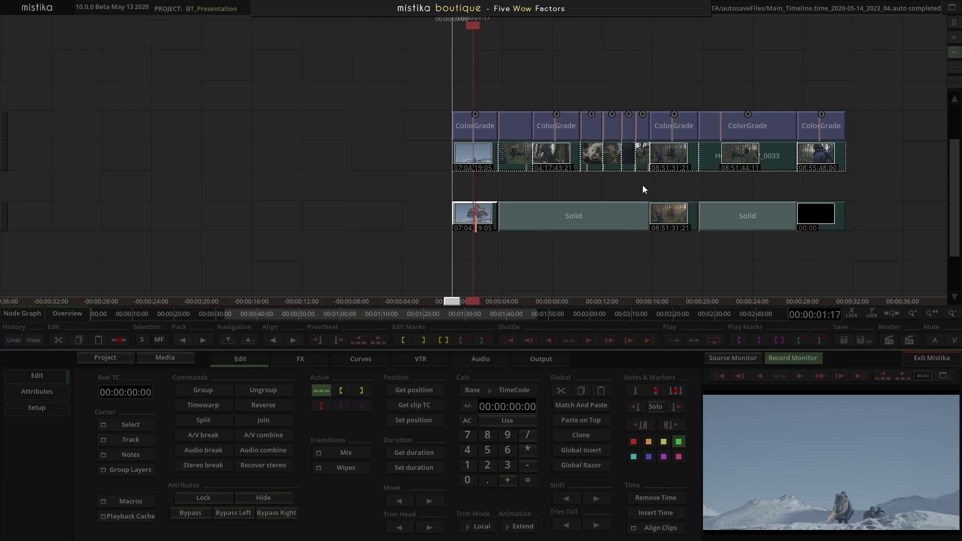
- Examine the conformed Hermes_0037_0032_V2.mov layer of the forest shot at 00:00:15:20 and return to the timeline
double_click(478, 121)
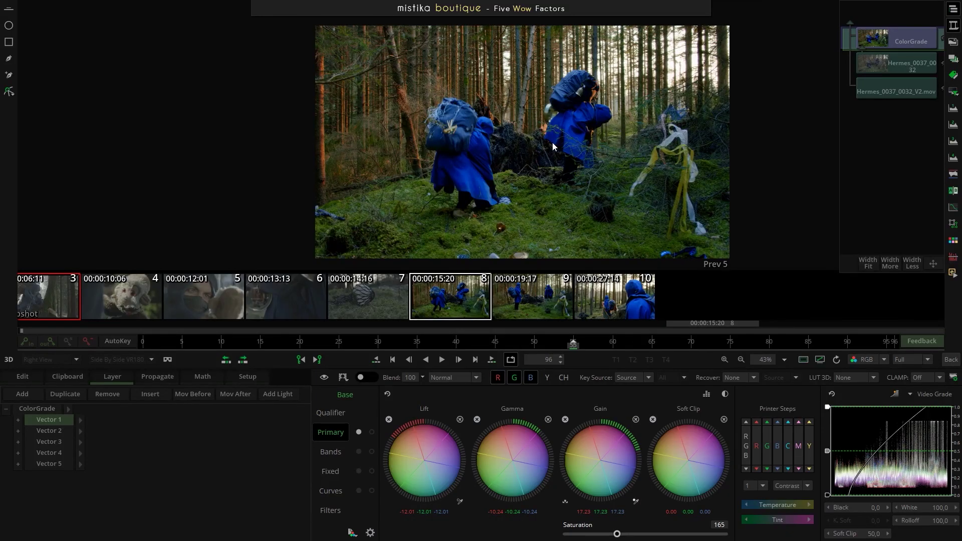
left_click(898, 88)
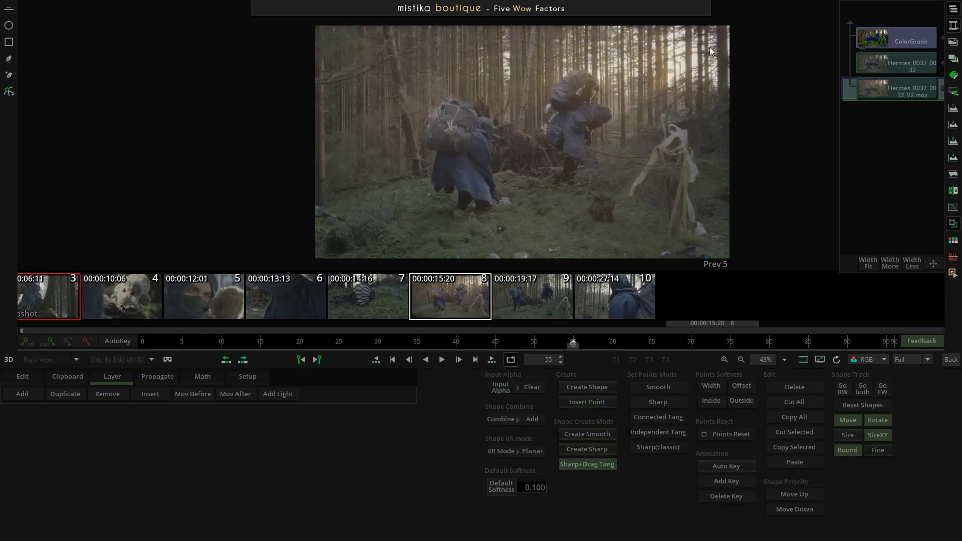
scroll(302, 197, "down", 3)
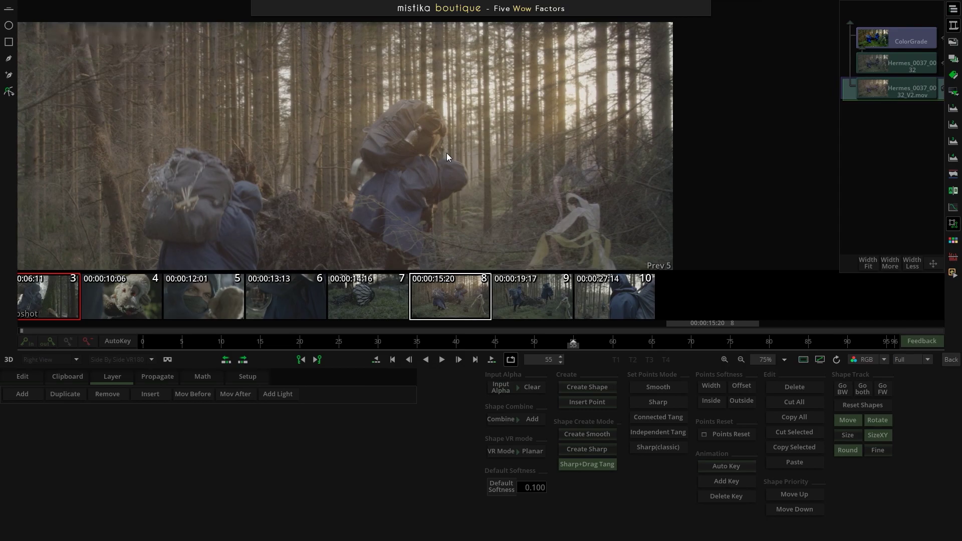
scroll(446, 152, "down", 2)
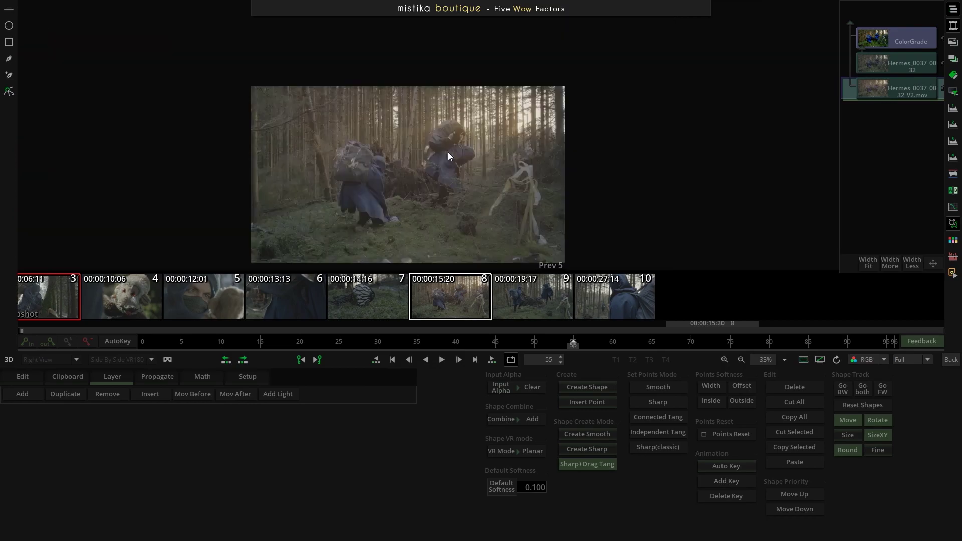
left_click(952, 361)
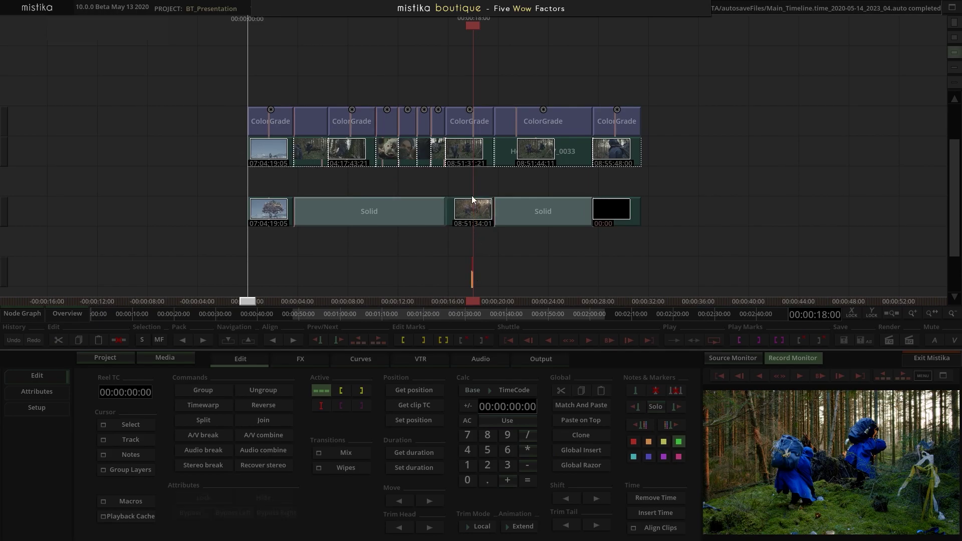
- Swap the original Hermes_0037_0032 clip with Hermes_0037_0032_V2.mov under the ColorGrade and check the graded forest shot
left_click_drag(471, 147, 470, 210)
double_click(477, 117)
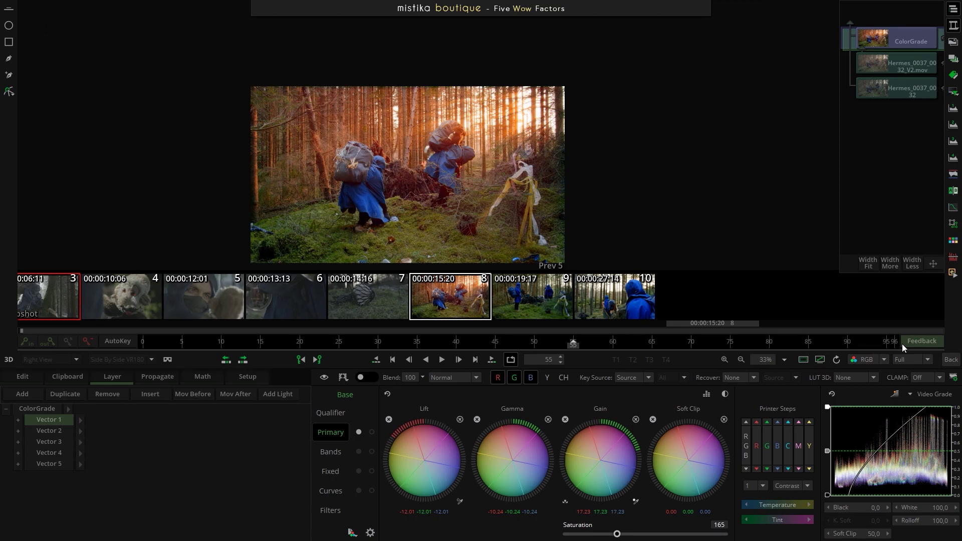
left_click(951, 360)
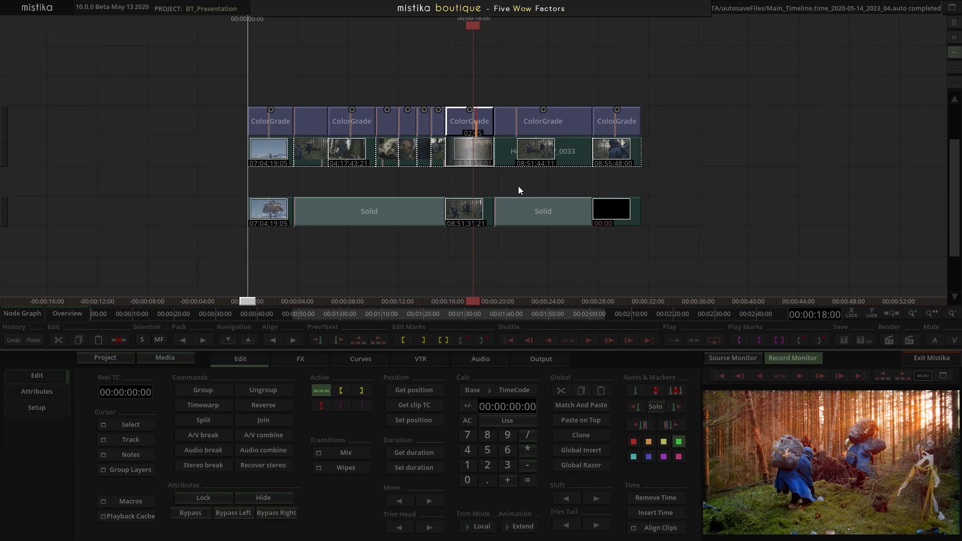
- Switch to File Explorer and select the Spaceship_V2 folder inside VFX_Department's 00_New Versions folder
key("alt+Tab")
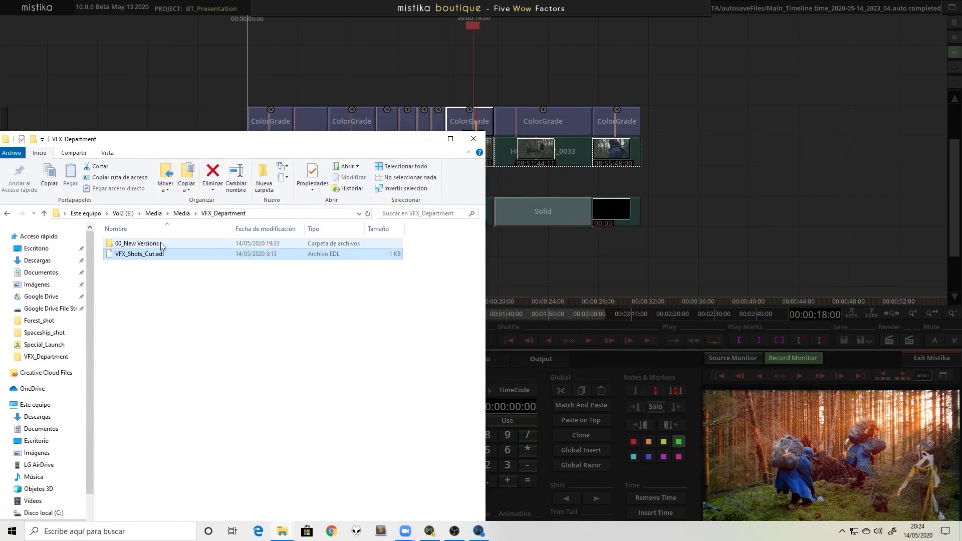
left_click_drag(220, 144, 427, 91)
double_click(350, 191)
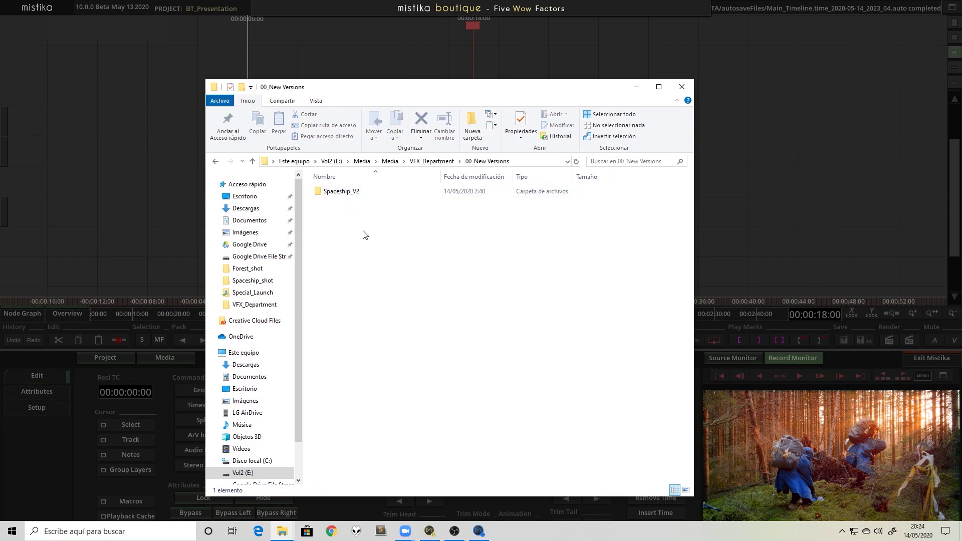
left_click(366, 195)
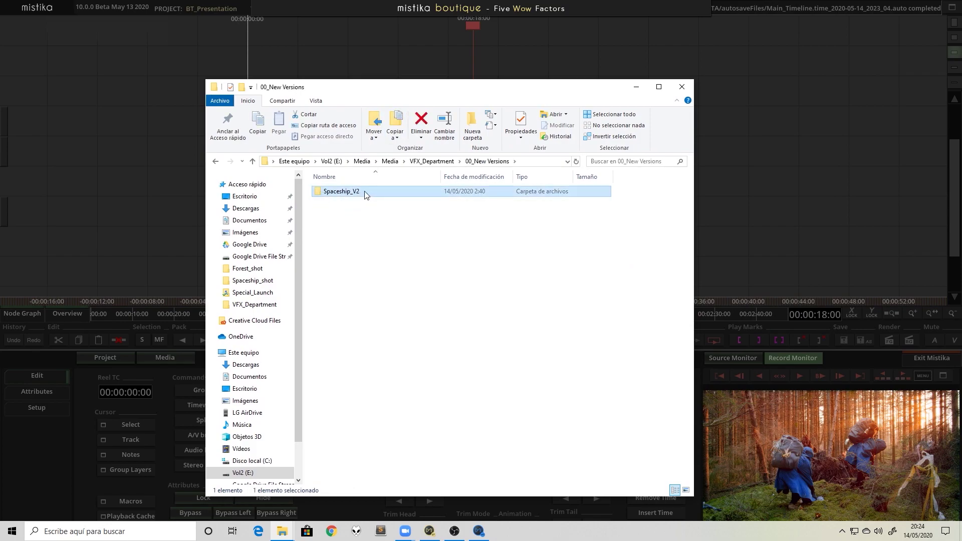
right_click(338, 192)
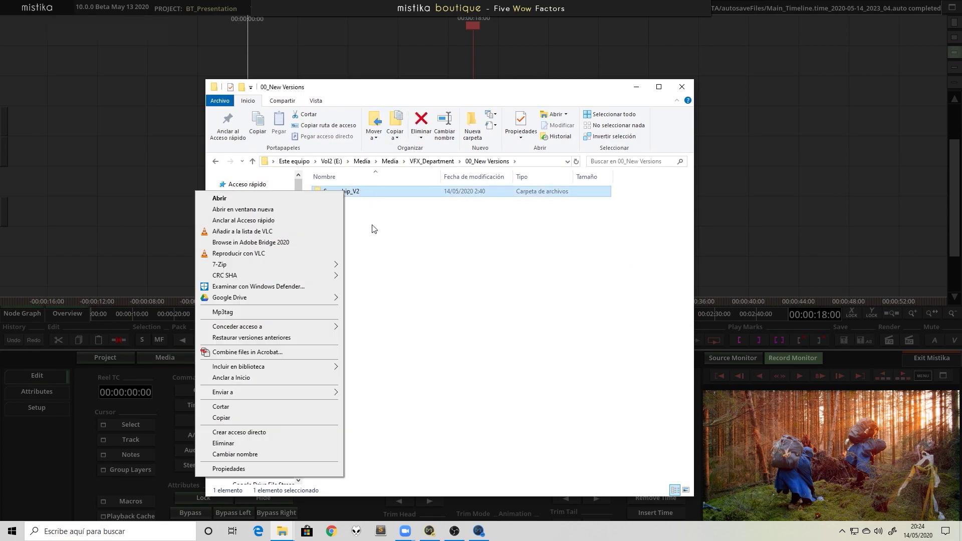
left_click(260, 418)
left_click(252, 161)
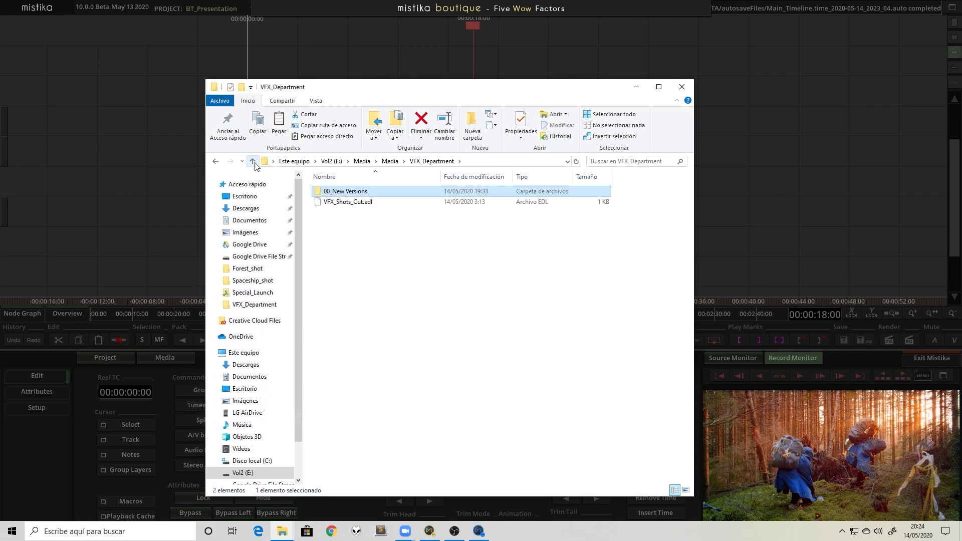
double_click(356, 196)
- Move the Spaceship_V2 folder from 00_New Versions into the watched VFX_Shots/Spaceship_shot folder using cut and paste
left_click(341, 193)
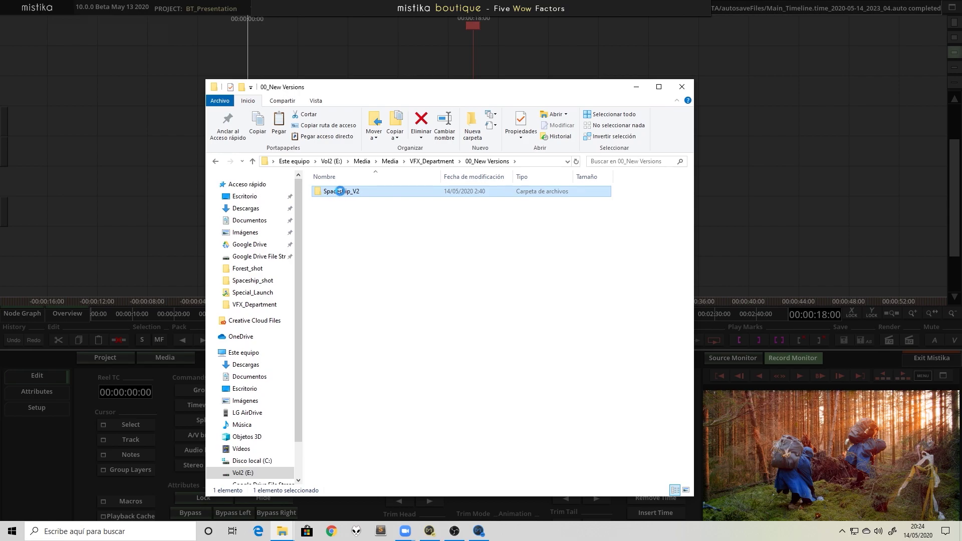
right_click(342, 192)
left_click(235, 409)
left_click(252, 162)
left_click(253, 161)
double_click(338, 281)
double_click(351, 223)
right_click(349, 232)
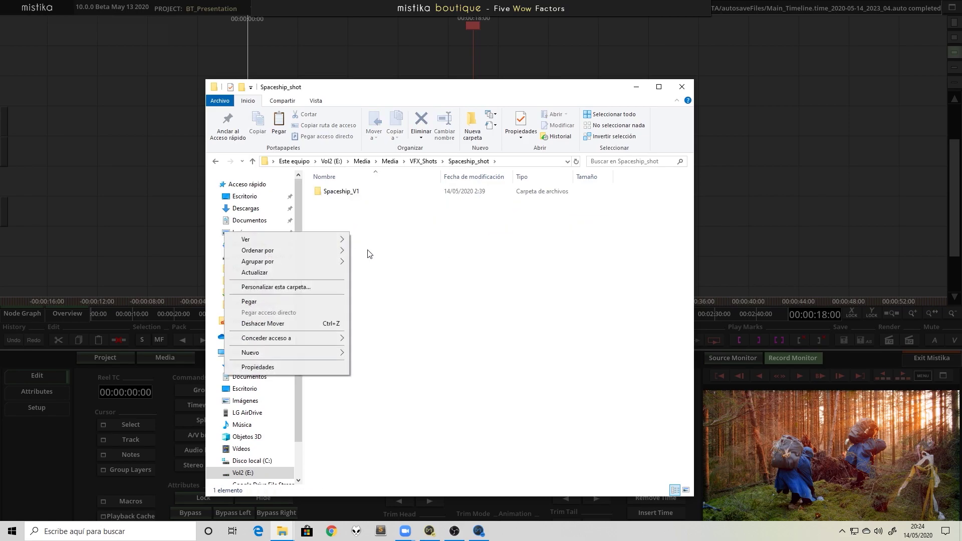
left_click(276, 302)
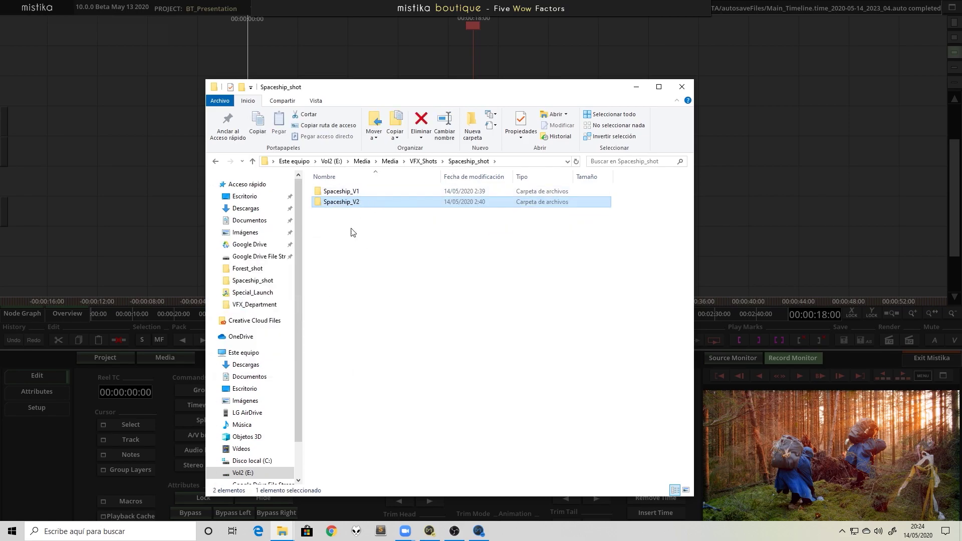
- Check the Watcher workflow in Mistika Workflows, switch to Mistika Boutique, and open VFX_Shots/Spaceship_shot/Spaceship_V2 in the Media Manager
left_click(479, 531)
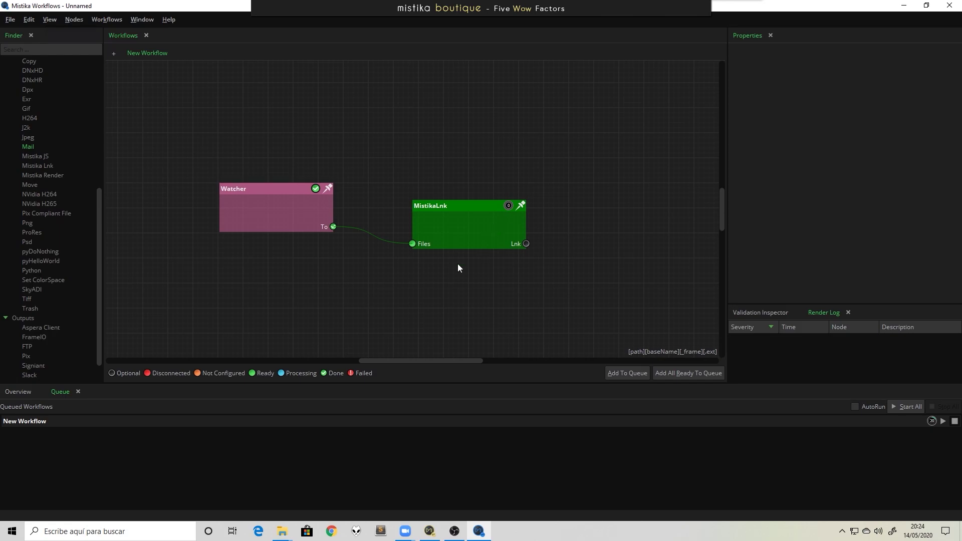
left_click(432, 534)
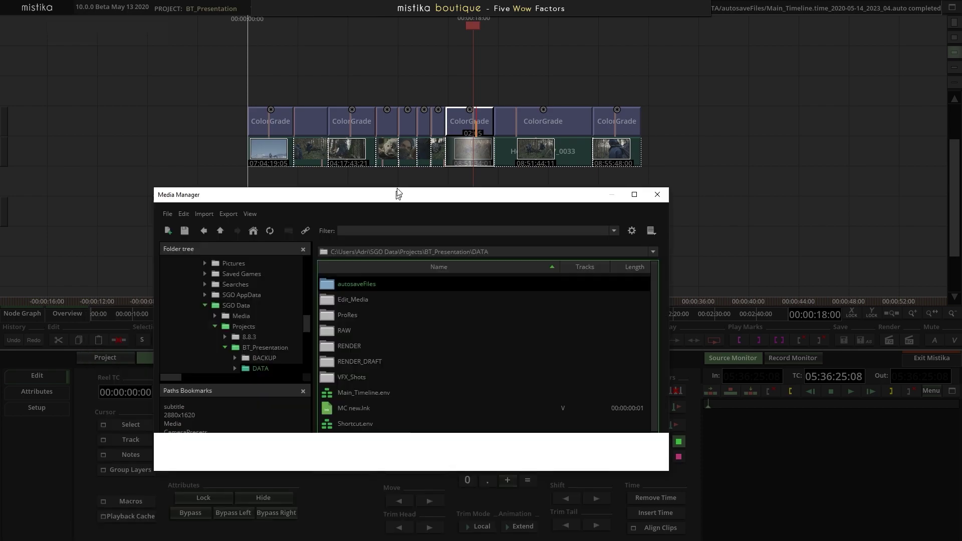
double_click(354, 327)
left_click(270, 181)
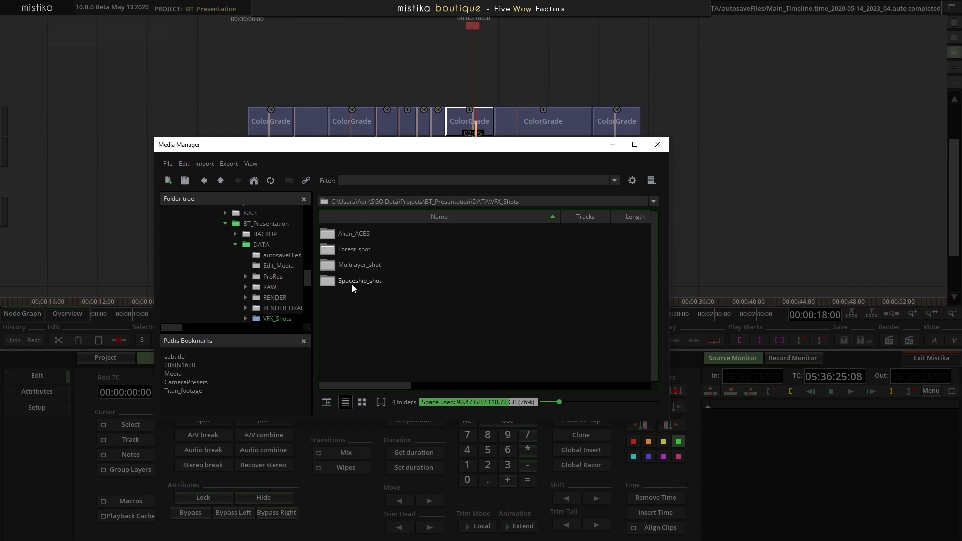
double_click(353, 285)
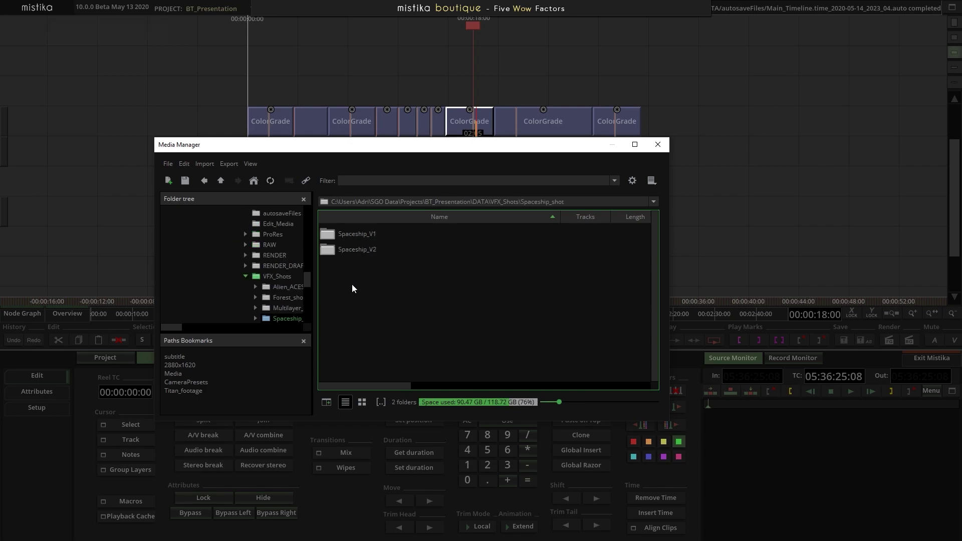
double_click(354, 250)
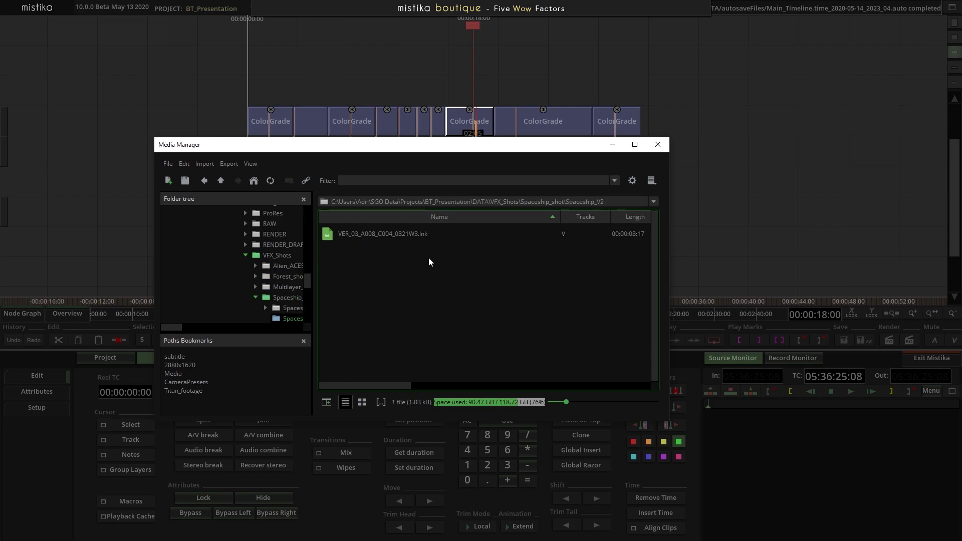
- Place VER_03_A008_C004_0321W3.lnk under the VER_02 layer of the first shot and open that shot's ColorGrade in the effect editor
left_click(359, 236)
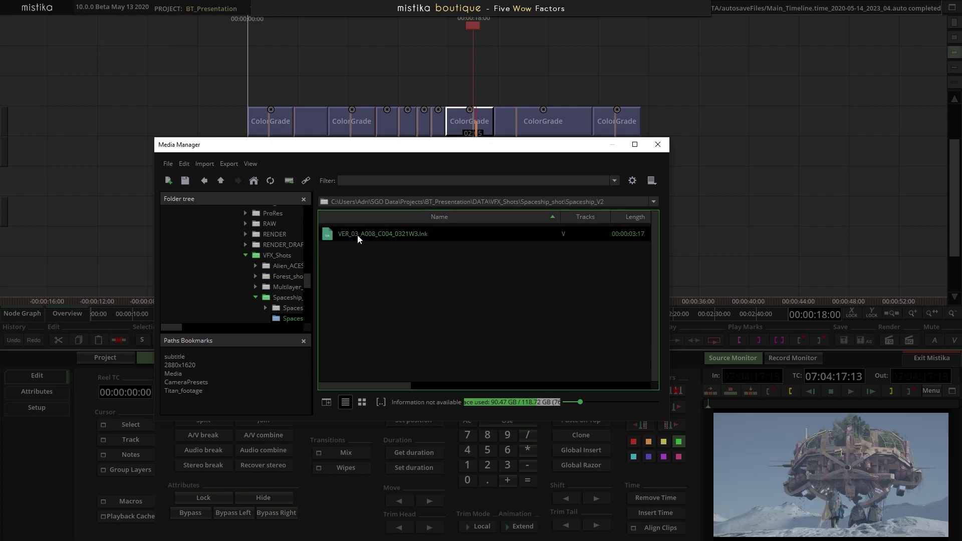
left_click_drag(687, 241, 276, 243)
double_click(278, 117)
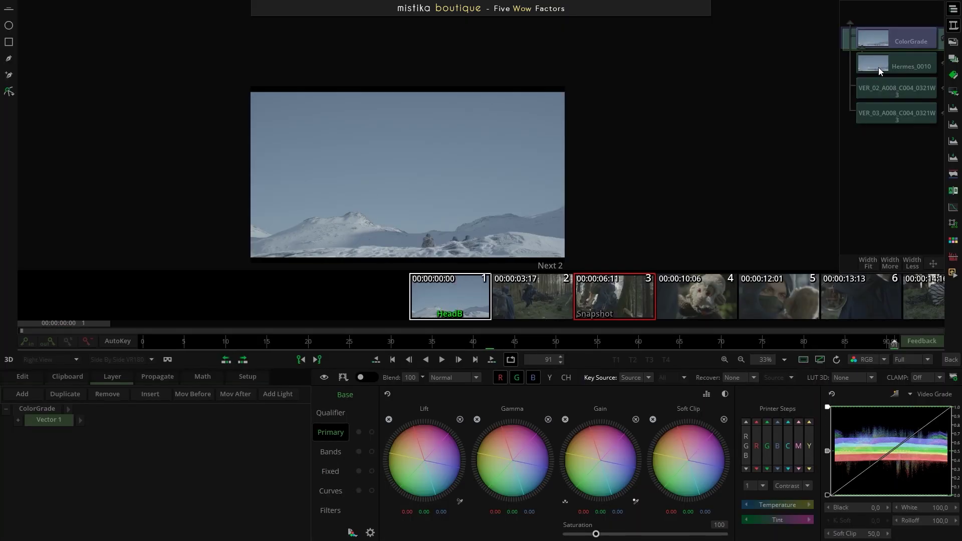
- Compare the VER_02 and VER_03 spaceship layers up close around the foreground figures and return to the timeline
left_click(886, 92)
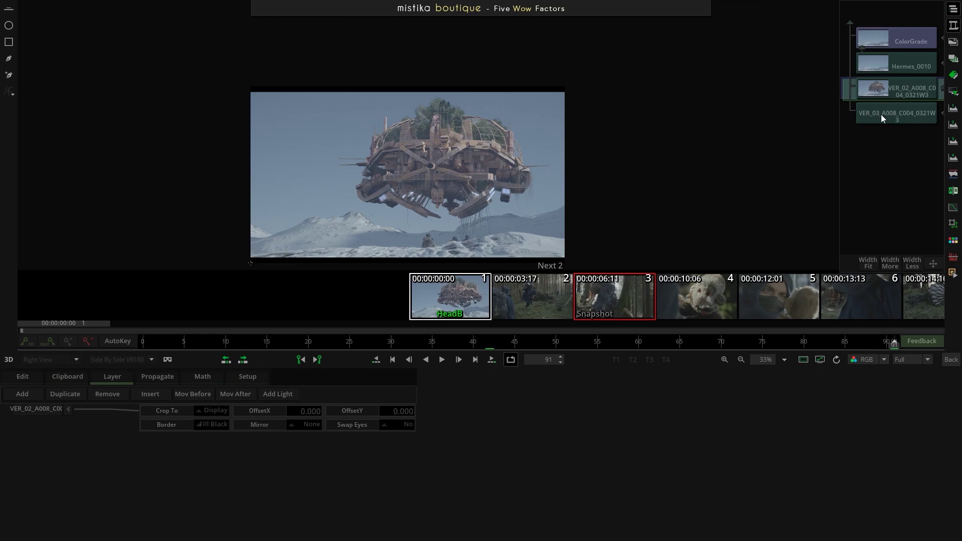
scroll(495, 223, "up", 2)
left_click_drag(401, 348, 375, 348)
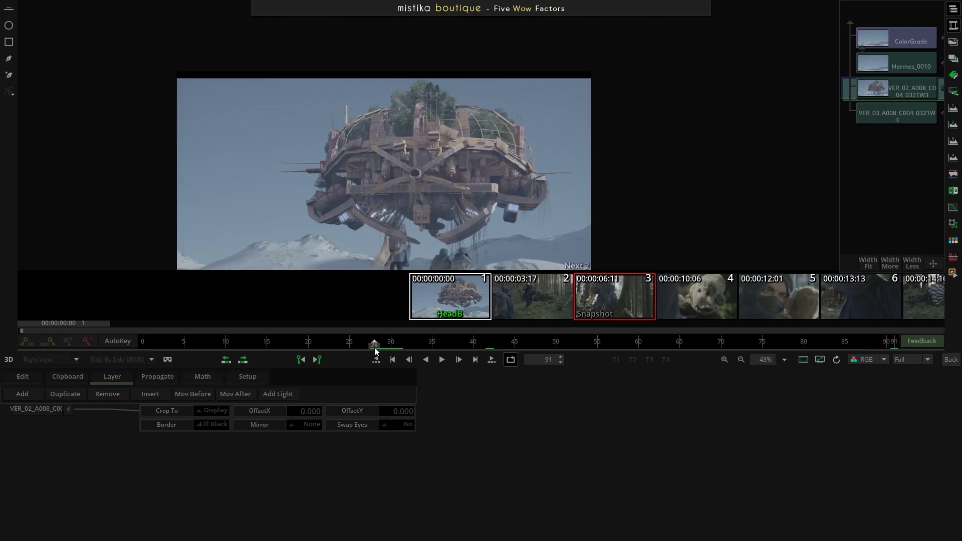
scroll(410, 111, "up", 3)
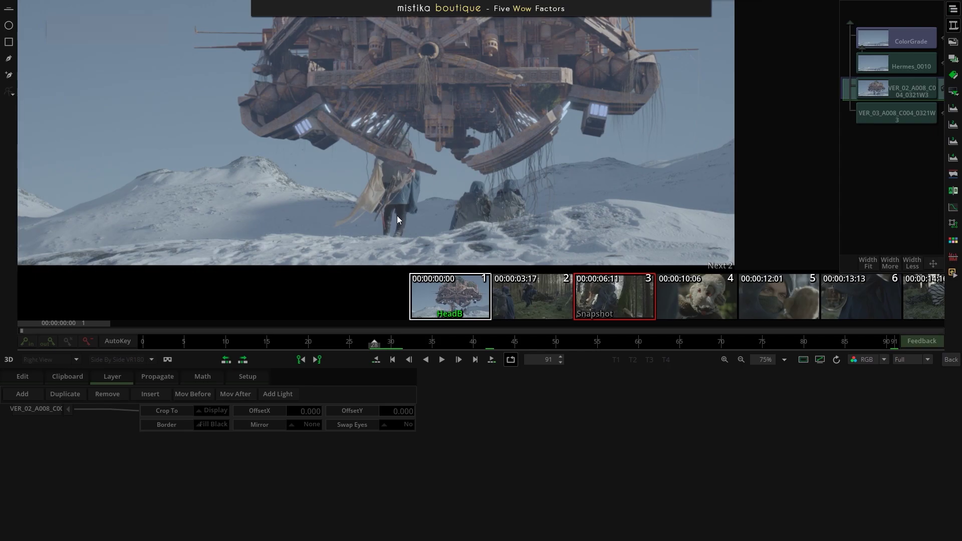
left_click(868, 112)
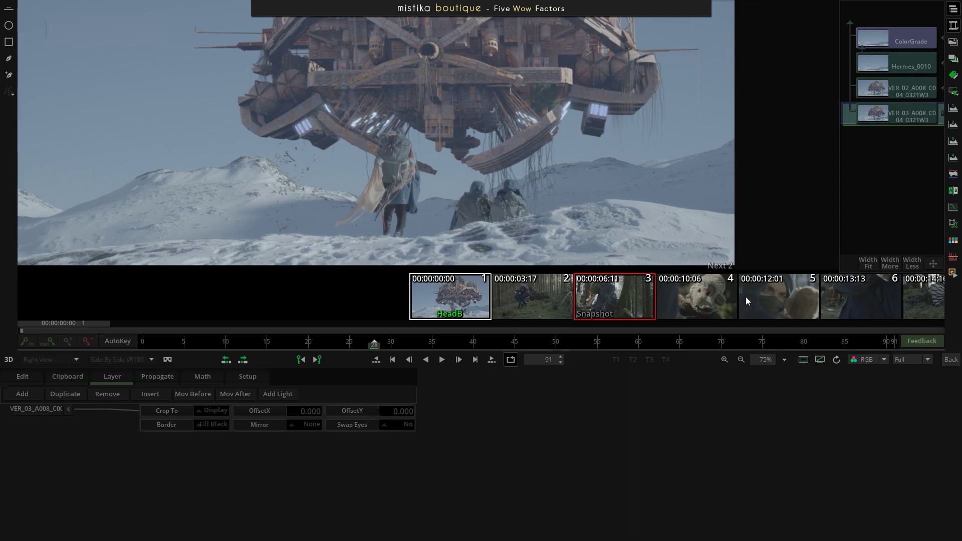
left_click(951, 360)
- Place Alien.lnk from VFX_Shots/Alien_ACES in the empty timeline area after the last clip, around 00:00:38:24
left_click(507, 232)
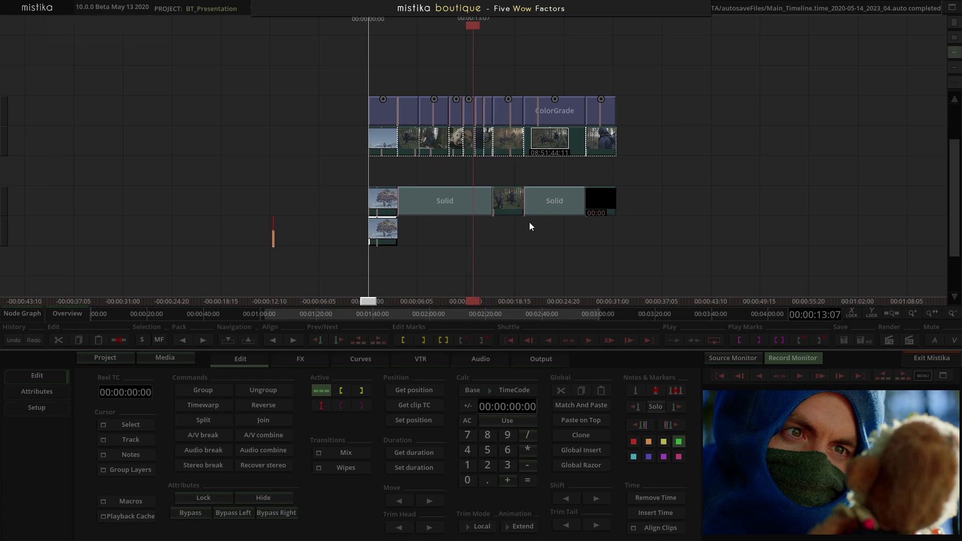
left_click(524, 239)
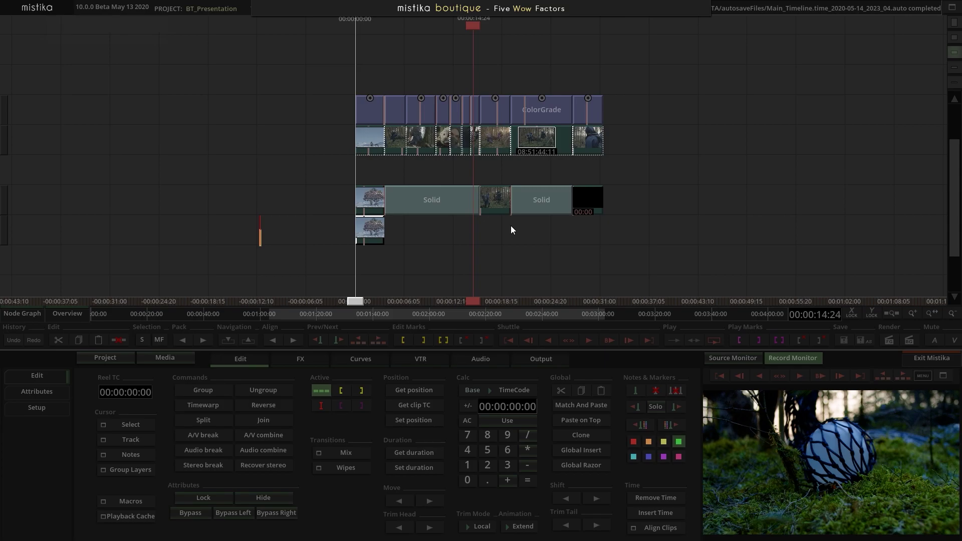
left_click_drag(582, 244, 472, 244)
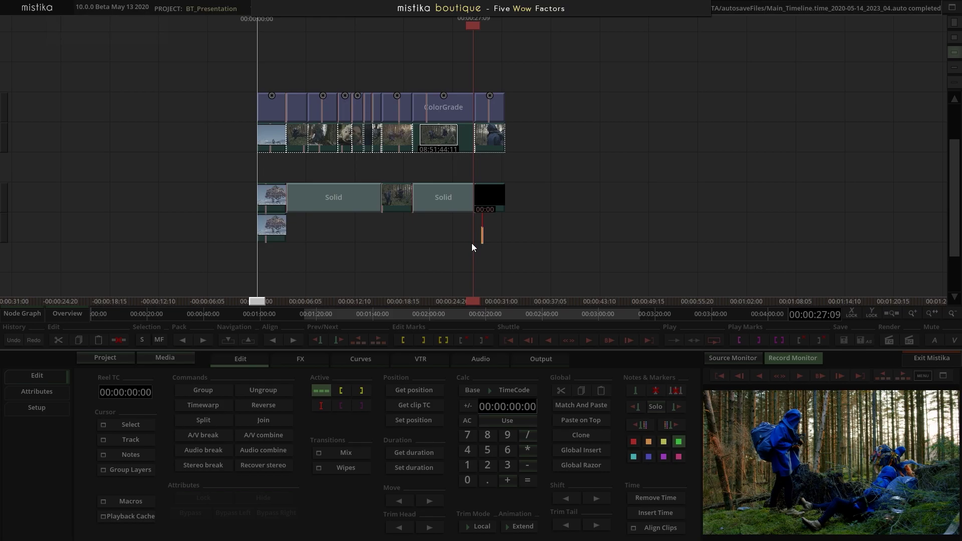
left_click_drag(531, 227, 441, 236)
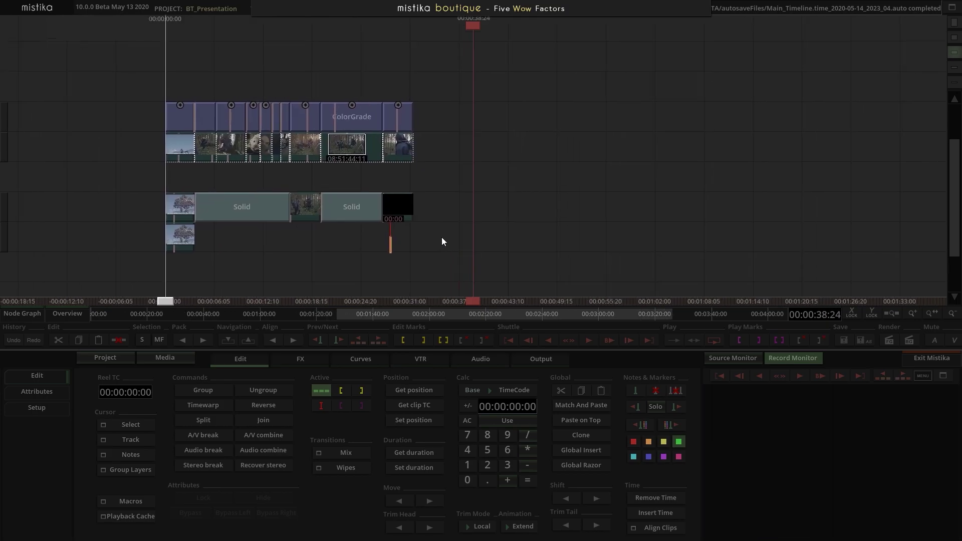
left_click(165, 358)
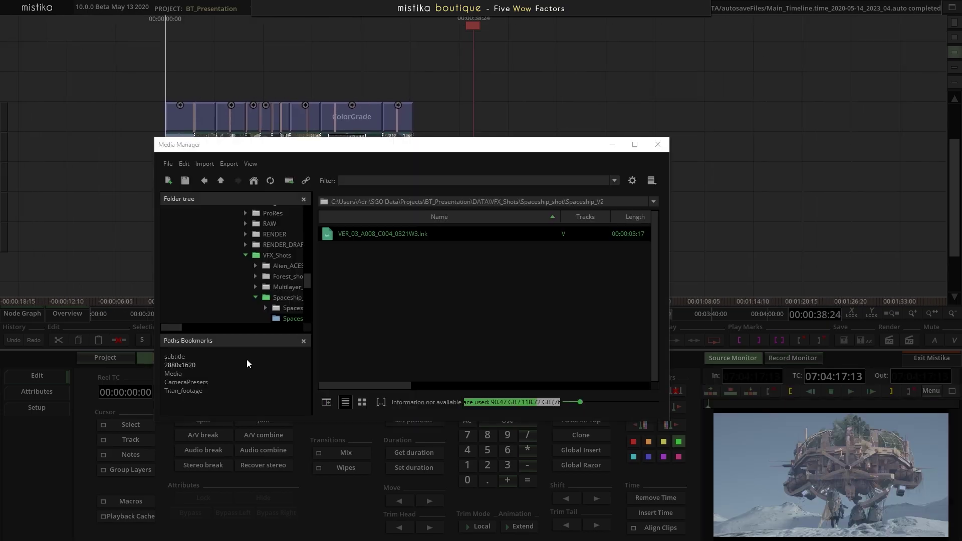
left_click(254, 182)
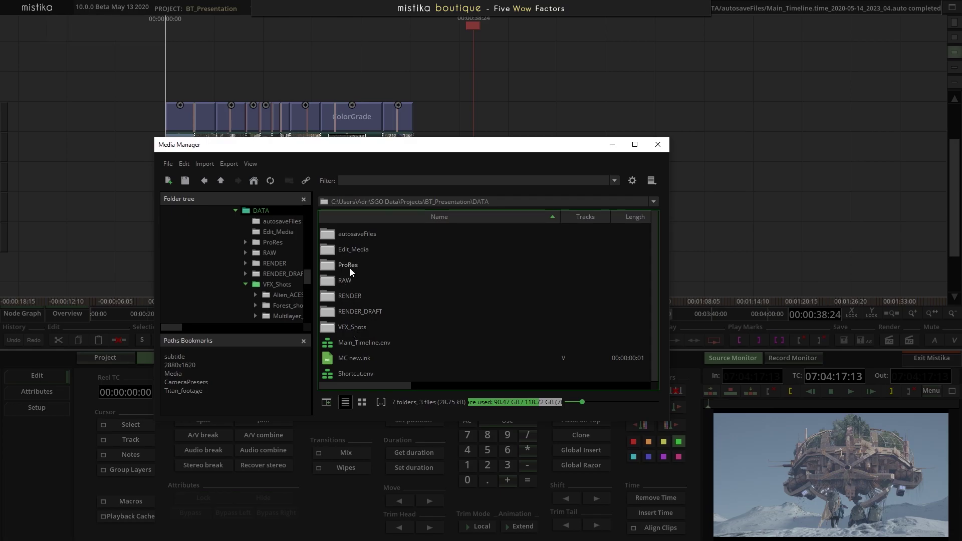
left_click(358, 328)
double_click(357, 327)
double_click(363, 236)
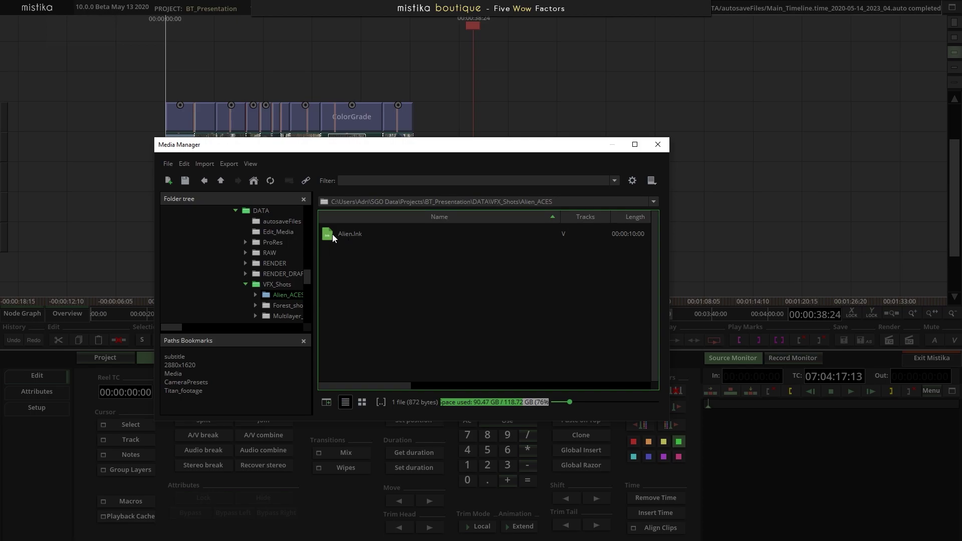
left_click(342, 243)
left_click_drag(342, 243, 518, 200)
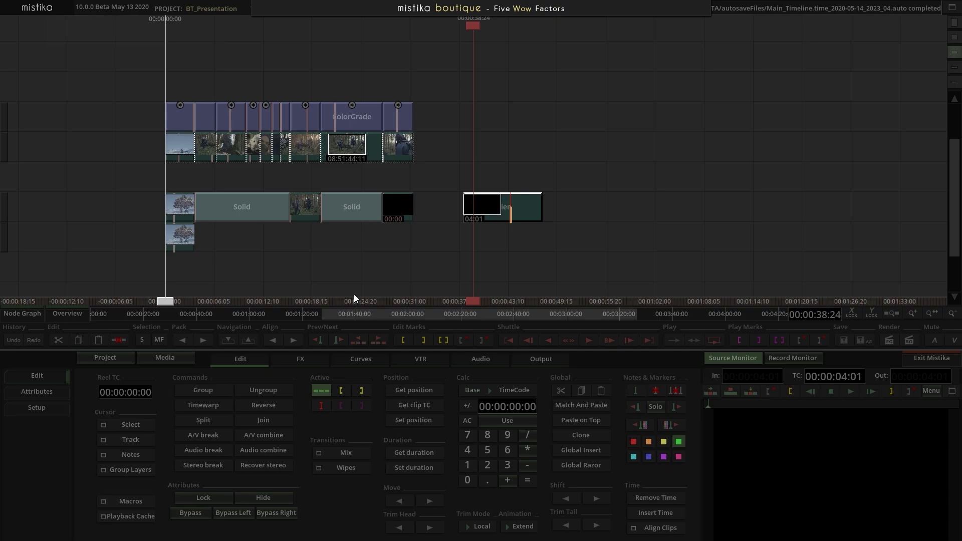
- Add a Layer Route effect to the Alien clip, set its Layer Set to RenderLayer.Combined RGBA, and return to the timeline
left_click(299, 360)
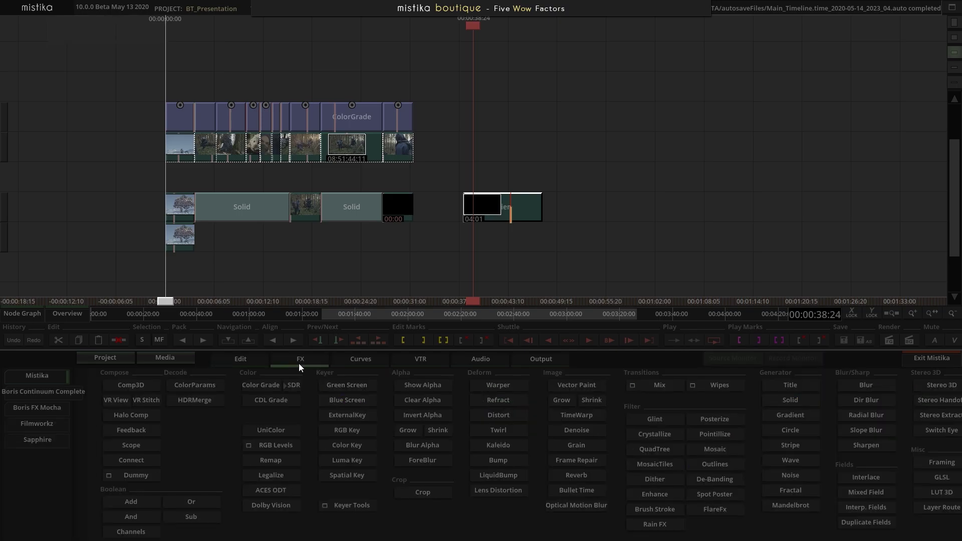
left_click(937, 507)
double_click(499, 179)
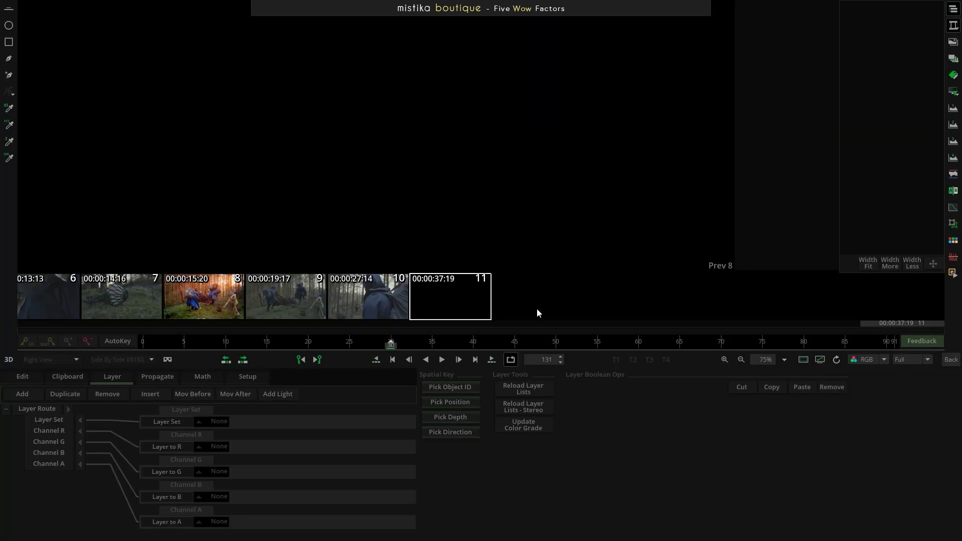
left_click(167, 421)
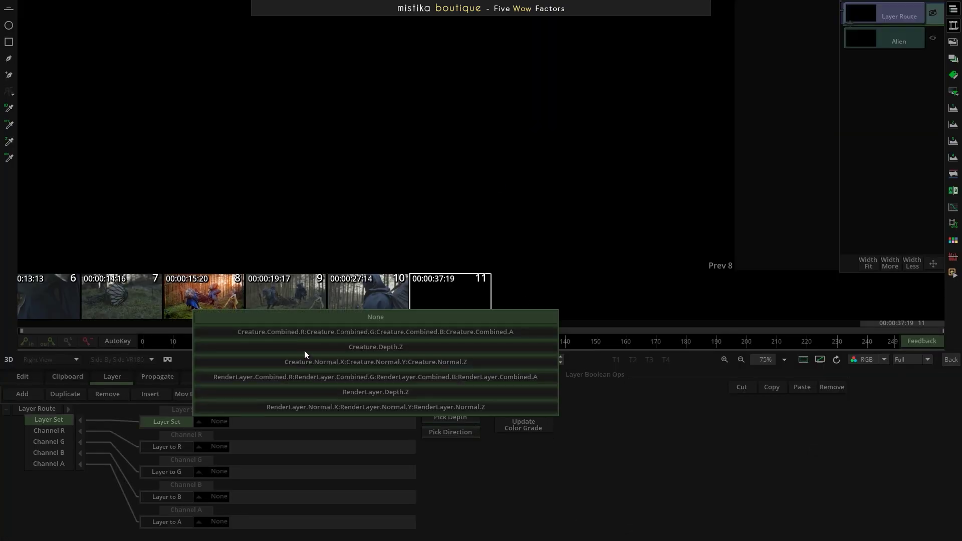
left_click(305, 350)
scroll(415, 184, "down", 4)
scroll(457, 173, "up", 2)
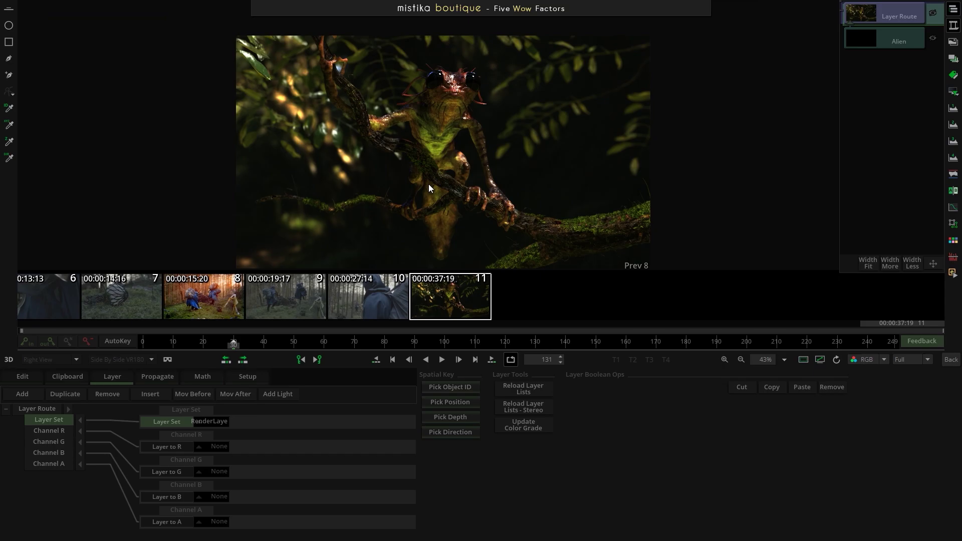
mouse_move(429, 184)
left_mouse_down()
mouse_move(392, 149)
mouse_move(485, 101)
left_mouse_up()
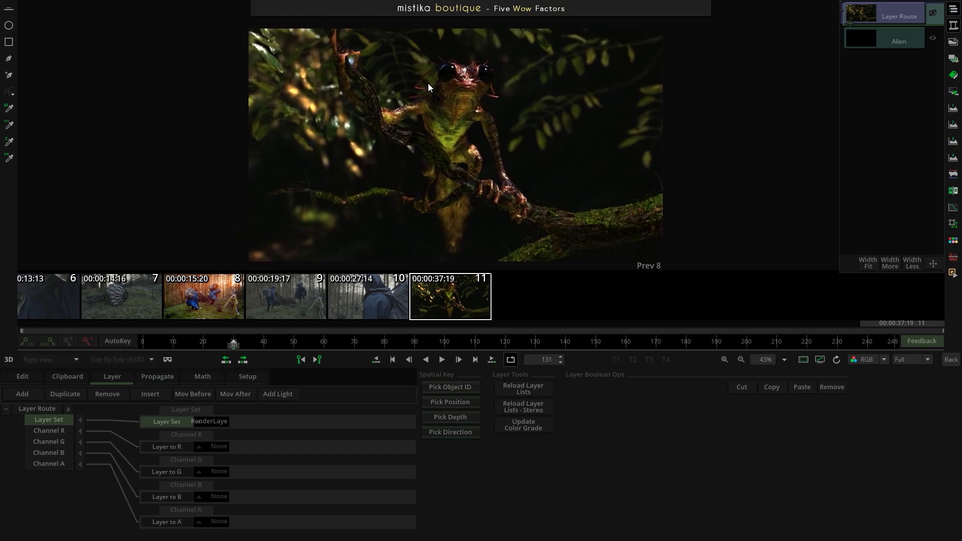
left_click(952, 359)
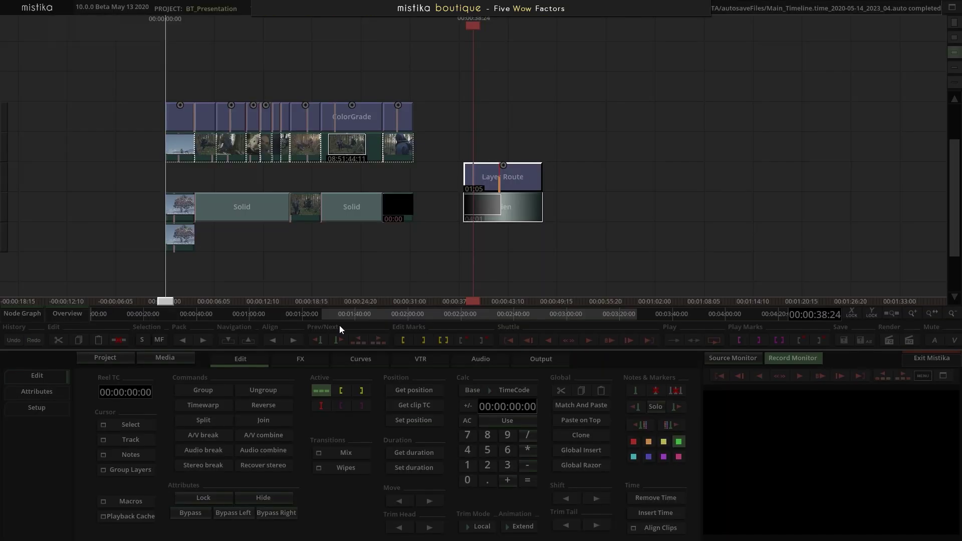
- Add a UniColor effect above the Layer Route with Output Curve set to Gamma 2.4 (ITU-BT 1886) and return to the timeline
left_click(301, 358)
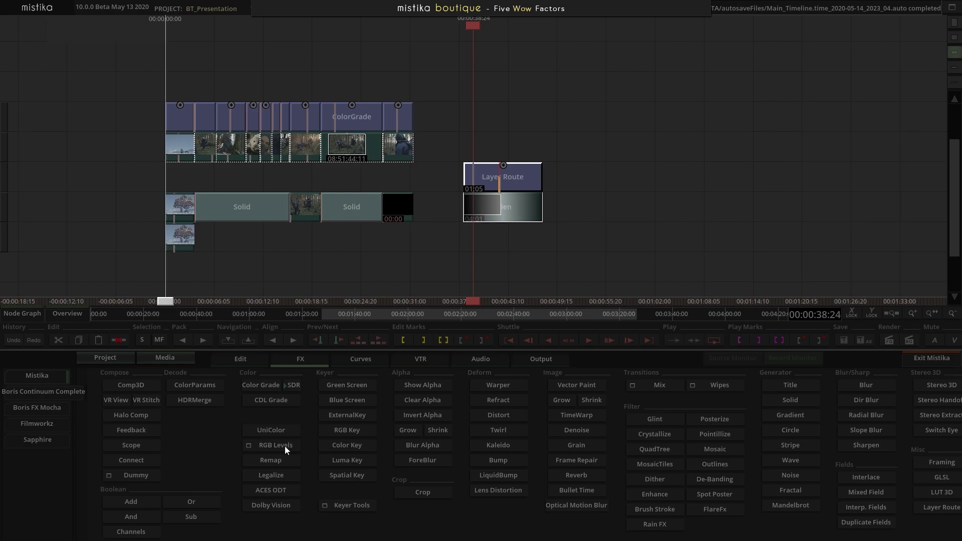
left_click(271, 429)
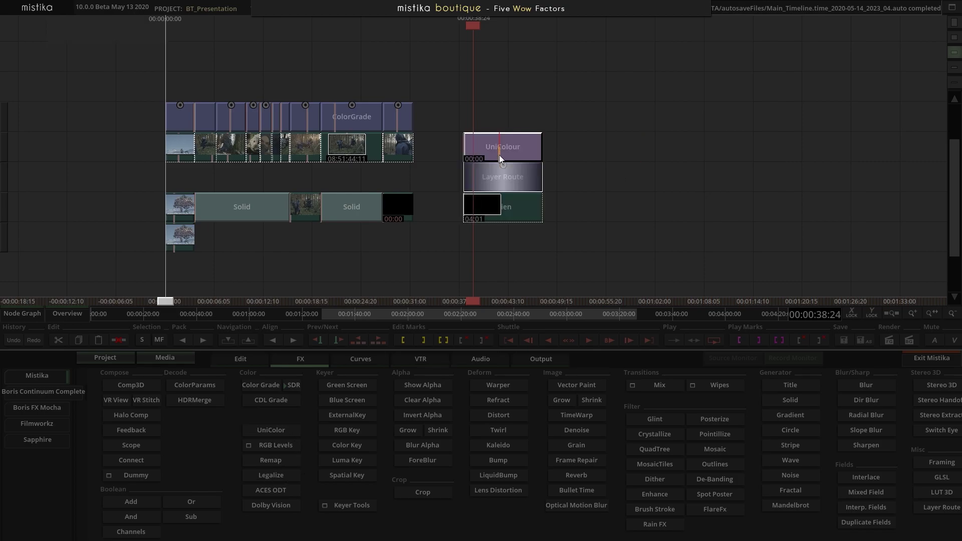
double_click(500, 155)
left_click(304, 471)
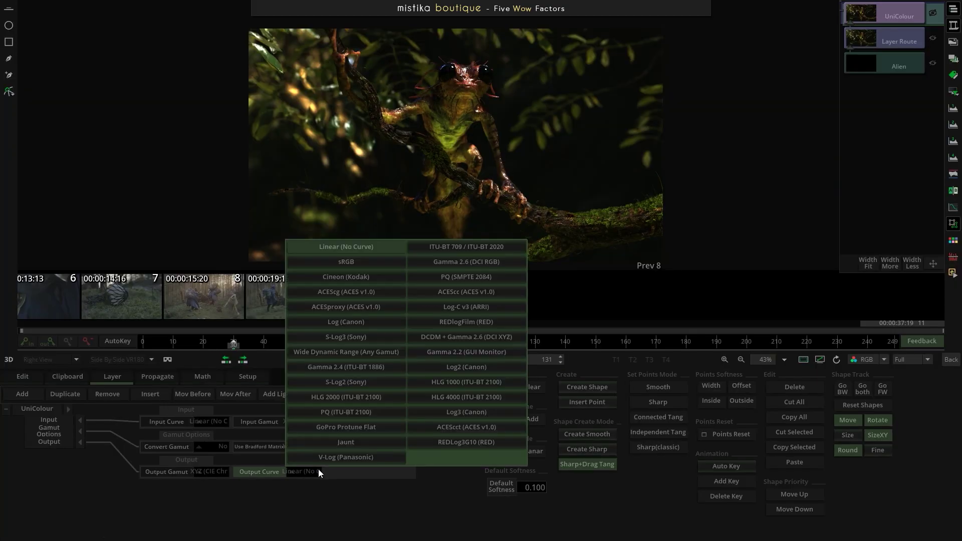
left_click(352, 369)
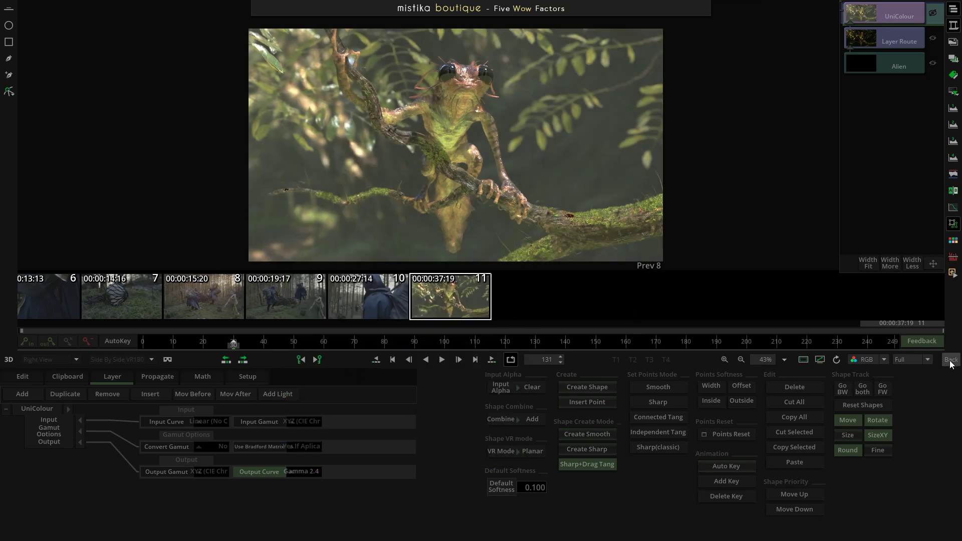
left_click(950, 360)
- Add a Color Grade effect above the UniColour on the Alien stack and open it in the effect editor
left_click(300, 359)
left_click(259, 386)
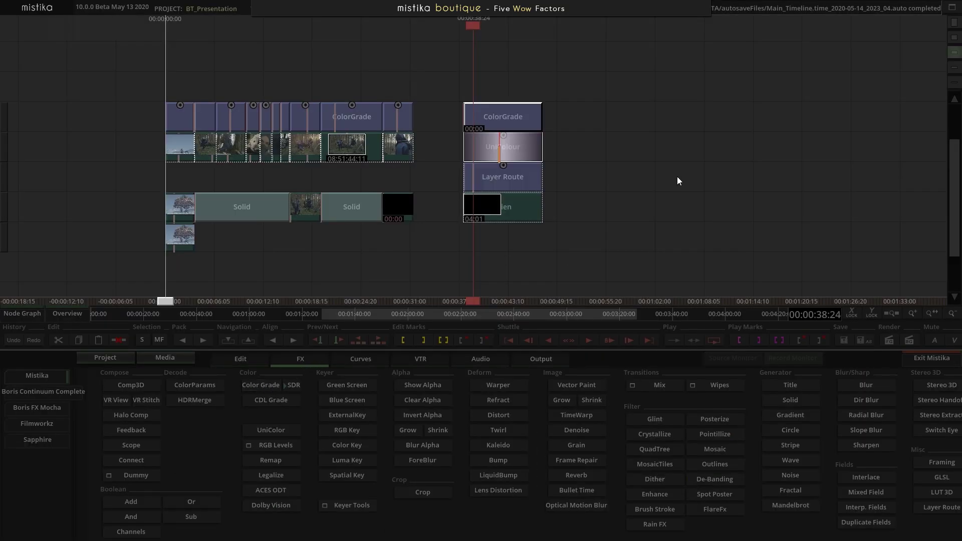
left_click(504, 123)
double_click(504, 123)
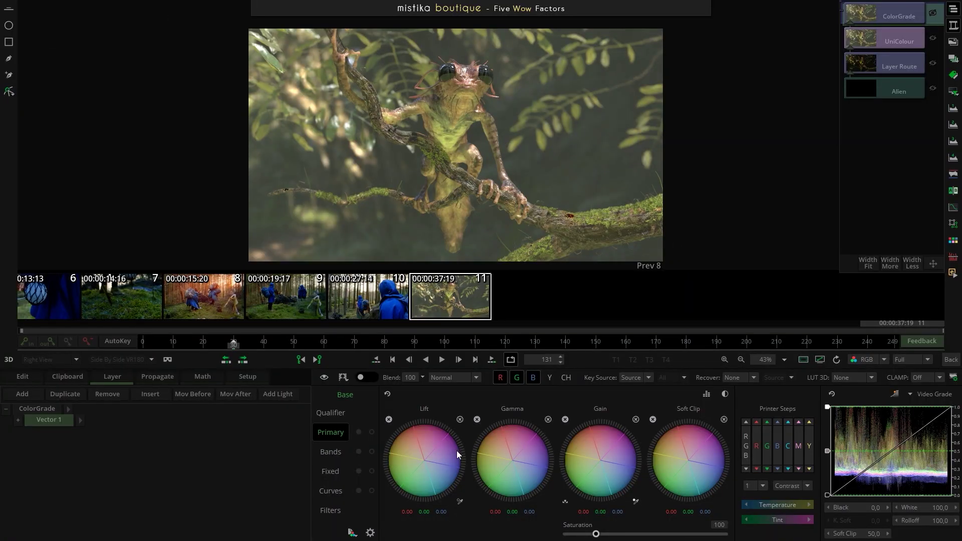
- Grade the alien shot with Lift at about -10.80, Gamma at about -4.26 and Gain at about 13.37
left_click_drag(416, 447, 370, 447)
left_click_drag(552, 461, 561, 448)
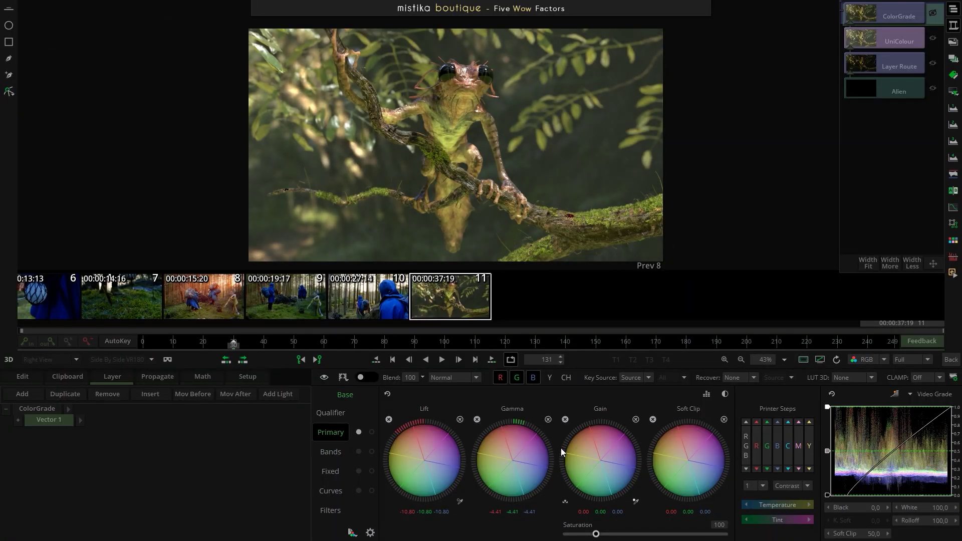
left_click_drag(636, 426, 681, 402)
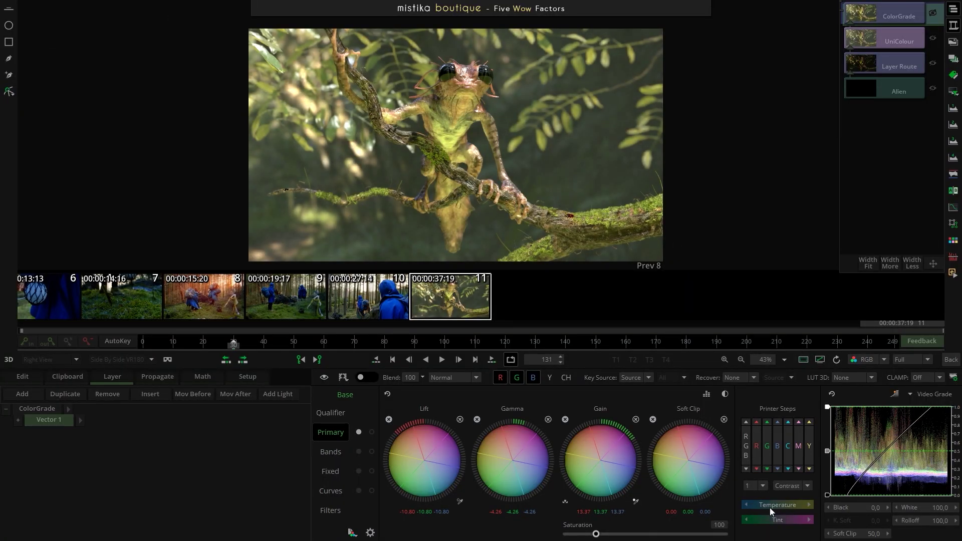
- Adjust the yellow Printer Steps of the alien grade in Contrast mode, one step down and three up
left_click(809, 469)
left_click(809, 422)
left_click(810, 422)
left_click(809, 422)
- Switch the Printer Steps mode to Offsets and shift the alien shot's yellow balance six steps down and two up
left_click(806, 485)
left_click(780, 497)
left_click(808, 469)
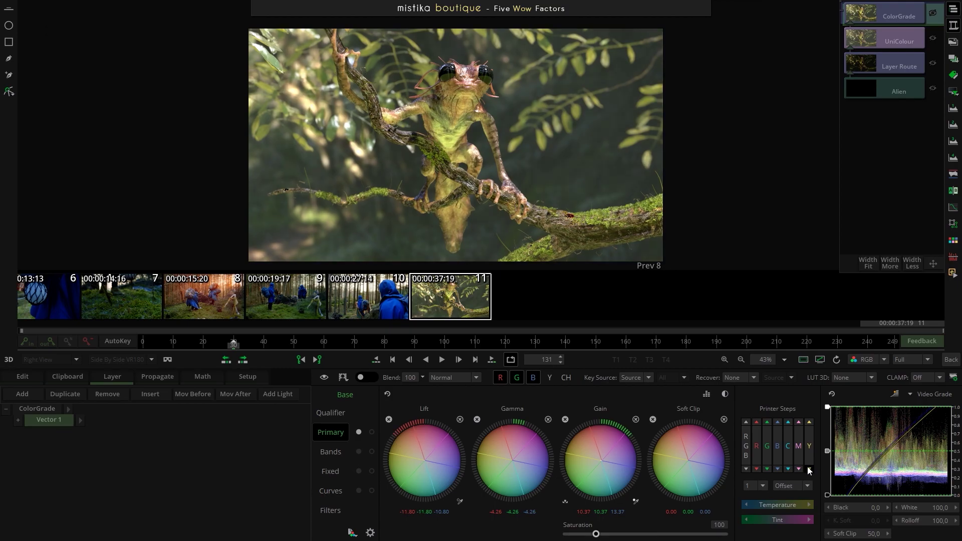
left_click(809, 469)
left_click(809, 469)
left_click(809, 470)
left_click(809, 469)
left_click(809, 469)
left_click(810, 422)
left_click(810, 422)
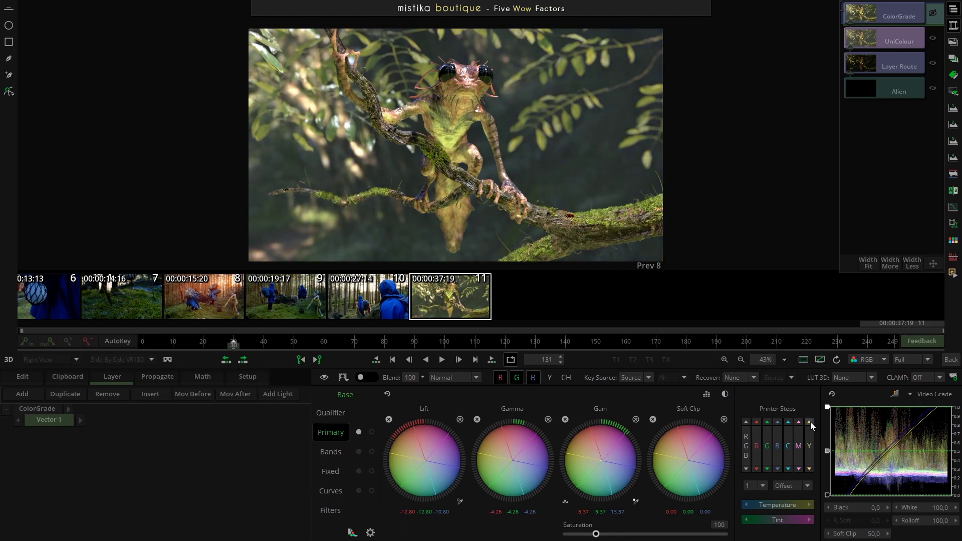
- Set the alien grade's Saturation to 126 and add a second vector to the Color Grade
mouse_move(596, 534)
left_mouse_down()
mouse_move(616, 535)
mouse_move(596, 534)
mouse_move(604, 534)
left_mouse_up()
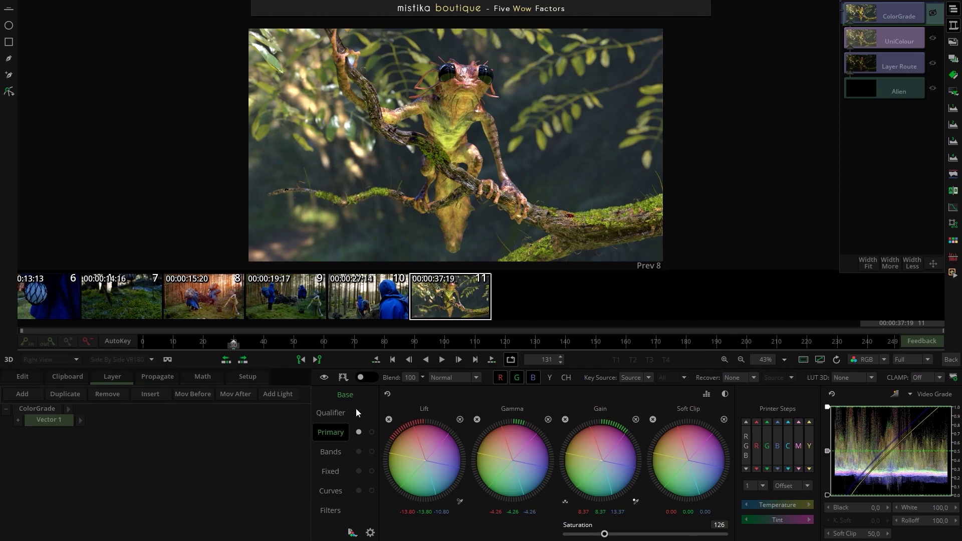
left_click(27, 398)
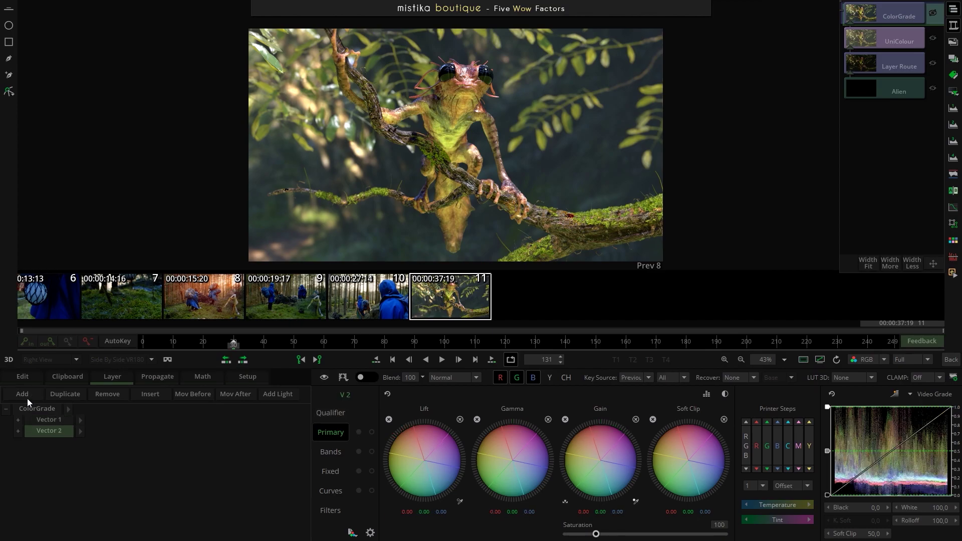
- Set Vector 2's qualifier to the MLayer Depth pass, using the Creature.Depth.Z layer
left_click(329, 419)
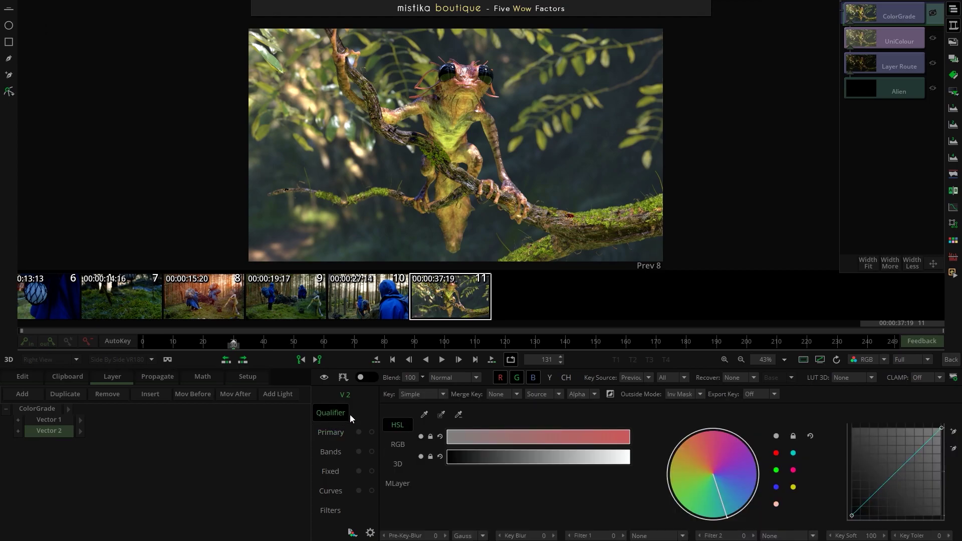
left_click(399, 484)
left_click(463, 439)
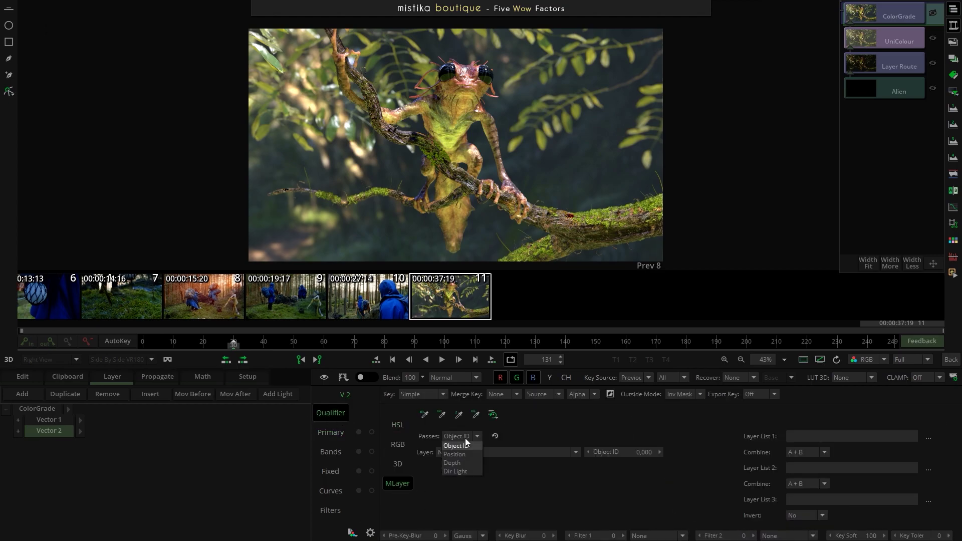
left_click(456, 464)
left_click(465, 452)
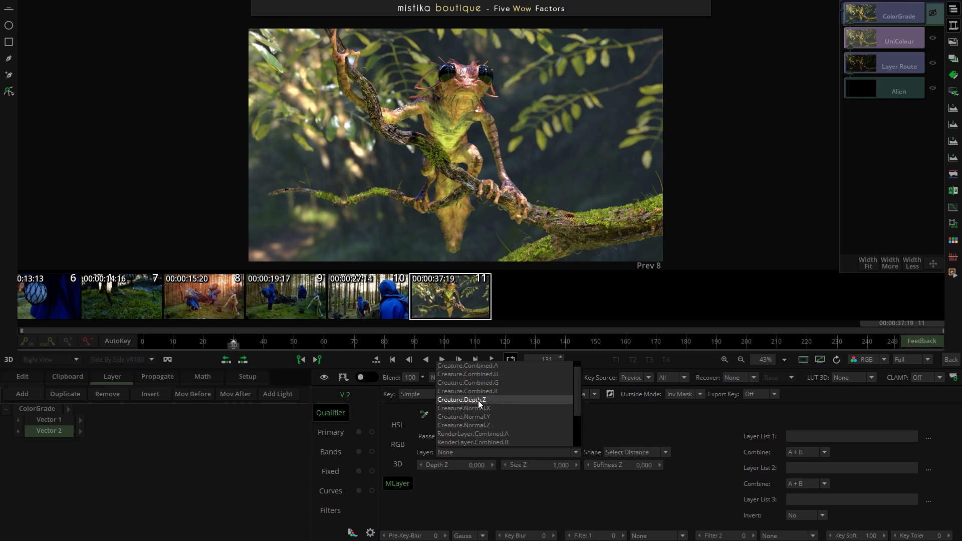
left_click(478, 399)
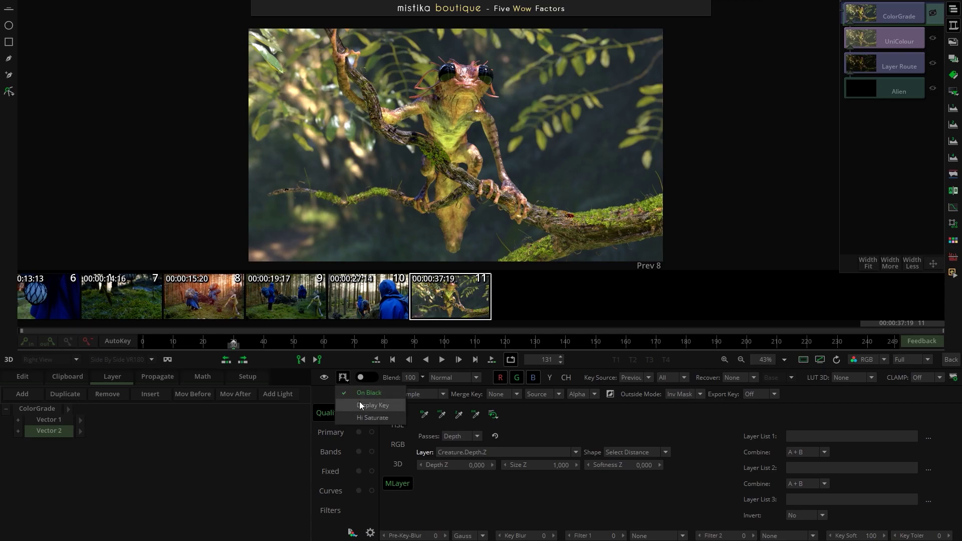
- Refine the creature's depth key with Depth Z 25 and Softness Z 5.4, viewing the matte while adjusting
left_click(344, 379)
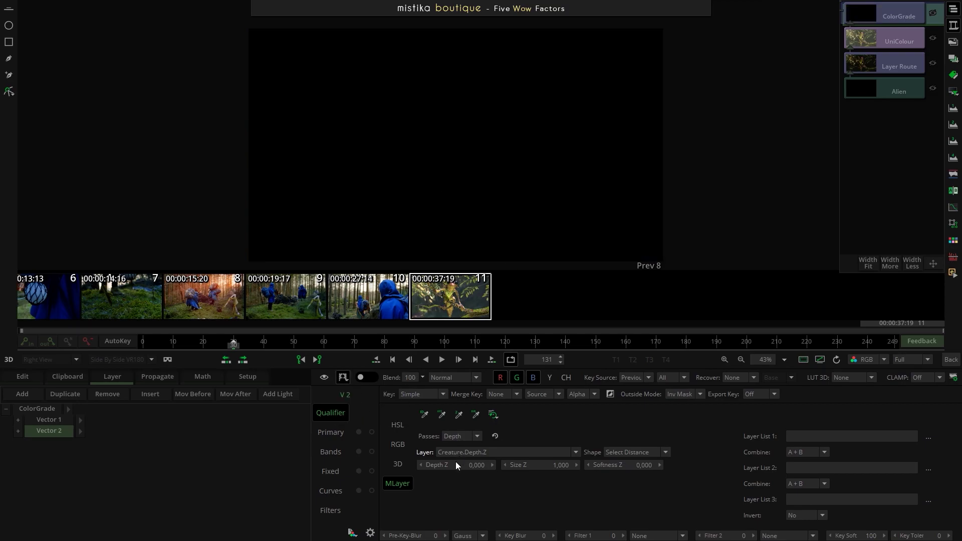
mouse_move(456, 467)
left_mouse_down()
mouse_move(474, 466)
mouse_move(466, 466)
left_mouse_up()
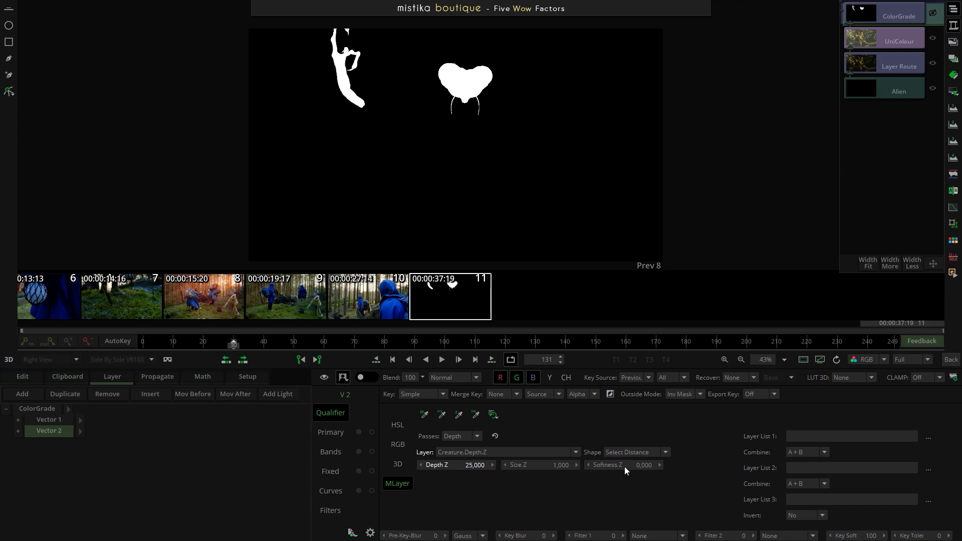
left_click_drag(631, 463, 698, 461)
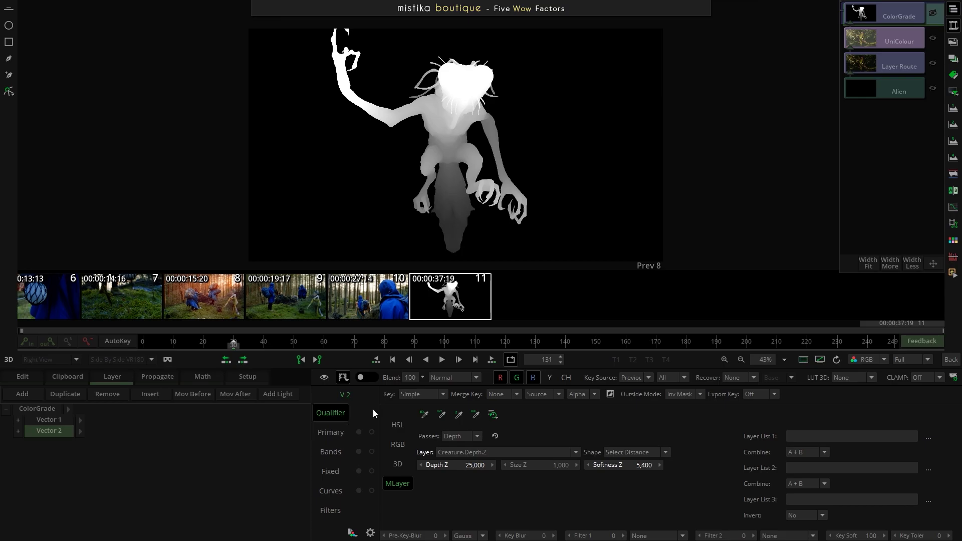
left_click(343, 377)
- Tint the depth-keyed creature pink by shifting Vector 2's Gamma to about -2.58, 14.25 and -6.98
left_click(332, 432)
left_click_drag(594, 417, 495, 407)
left_click_drag(526, 457, 569, 428)
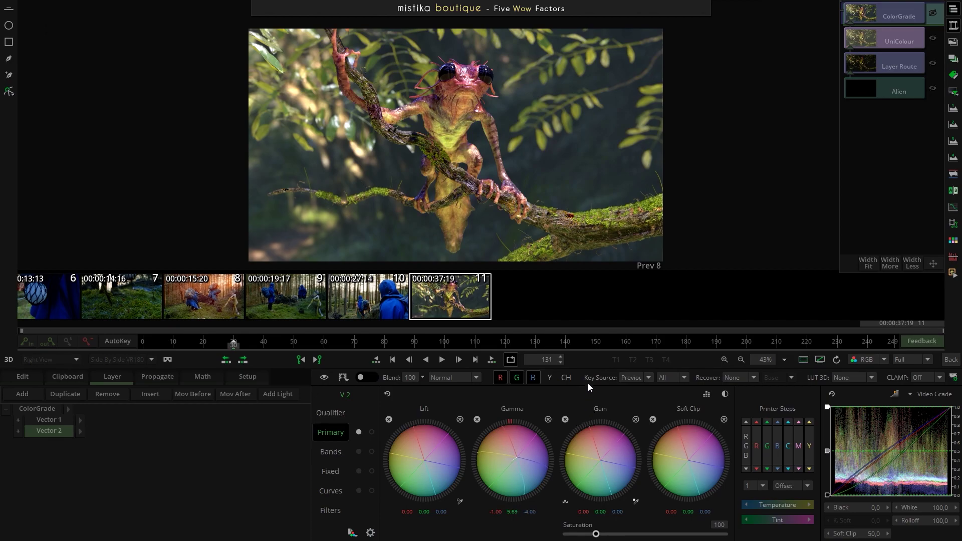
left_click_drag(513, 453, 549, 425)
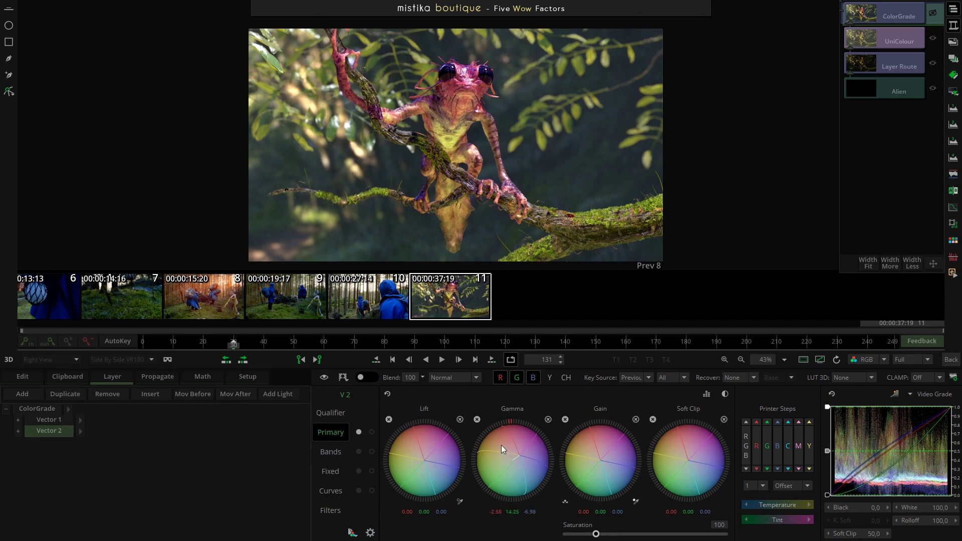
- Add Vector 3 and set its MLayer qualifier to the Dir Light pass with the RenderLayer.Normal X, Y and Z layers
left_click(22, 394)
left_click(330, 412)
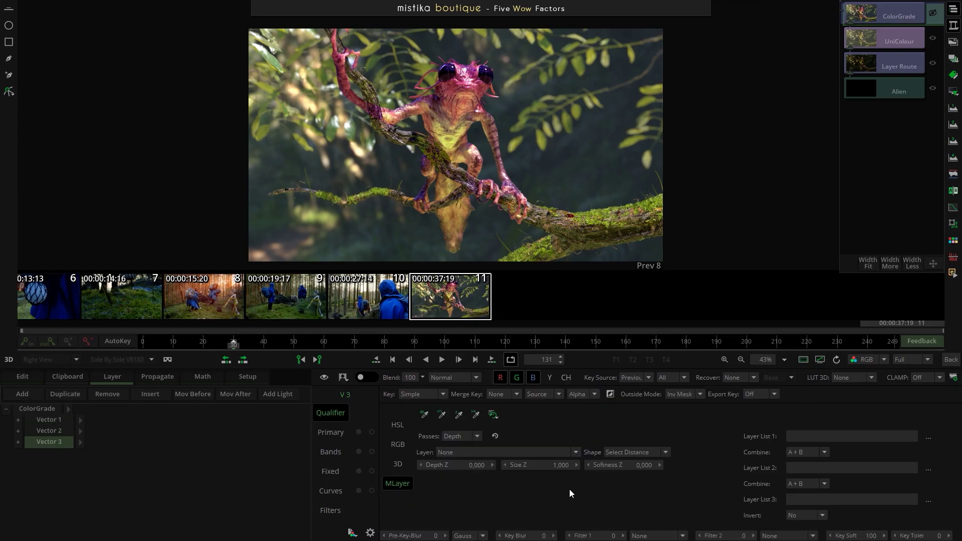
left_click(476, 437)
left_click(465, 470)
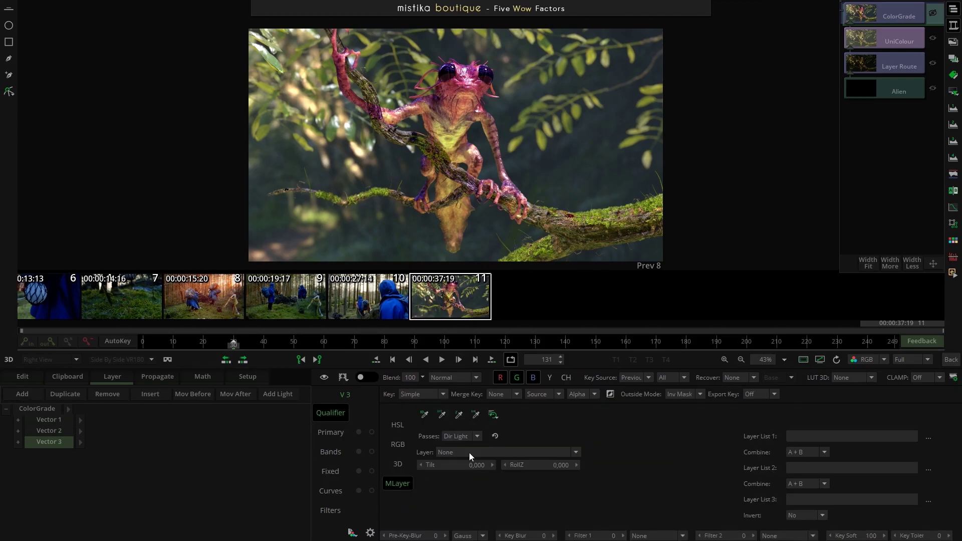
left_click(469, 452)
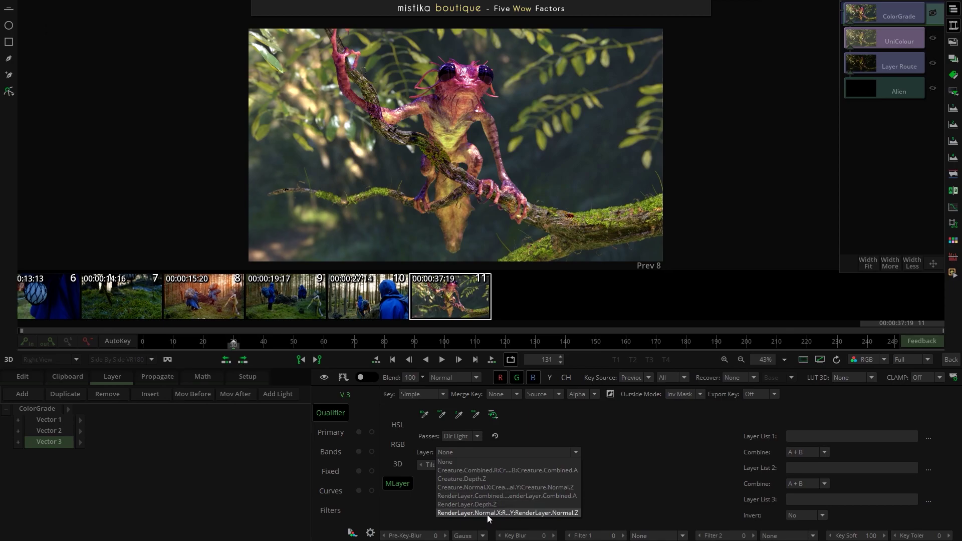
left_click(487, 513)
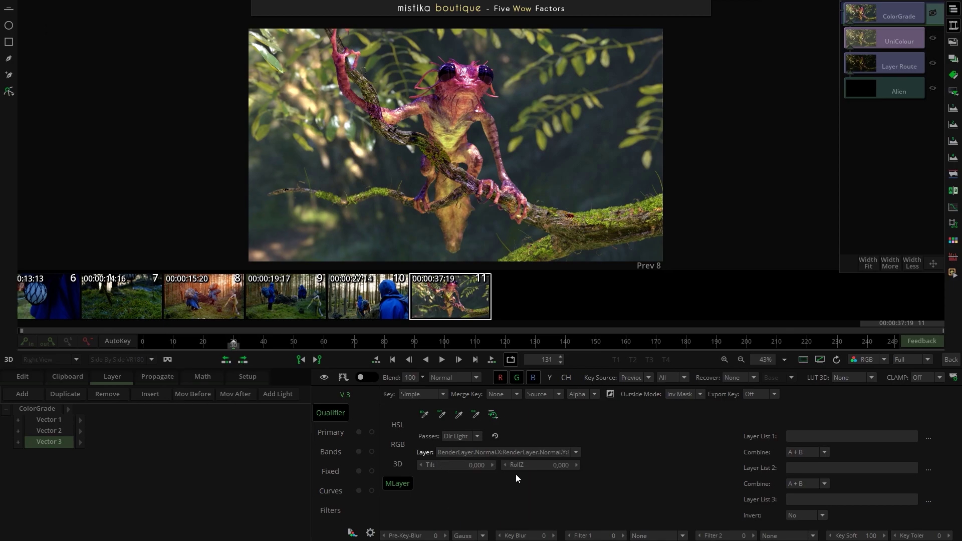
- Aim Vector 3's directional light key with Tilt 240 and RollZ 40, viewing the matte while adjusting
left_click(345, 379)
left_click_drag(459, 465, 546, 465)
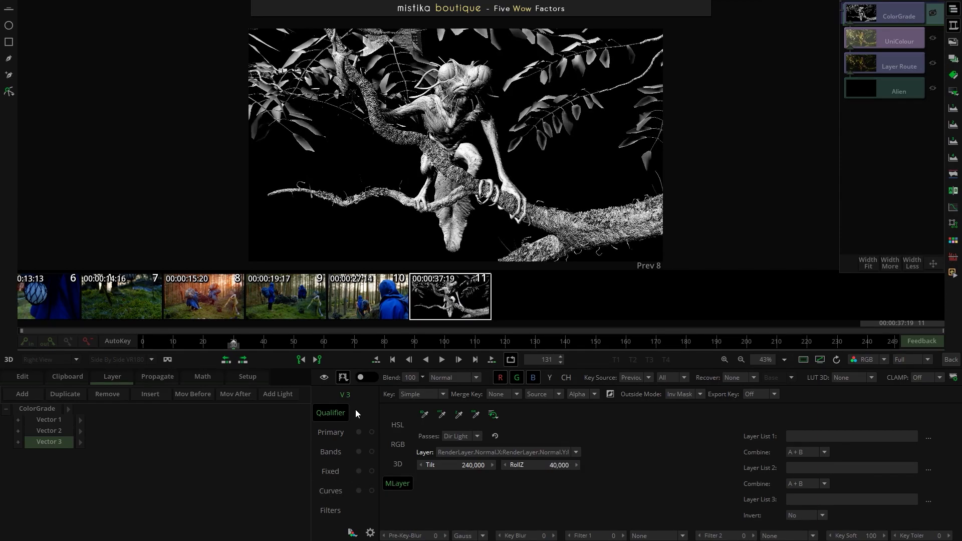
left_click(342, 379)
- Adjust Vector 3's Gamma to about -6.90 on all channels and return to the timeline
left_click(329, 433)
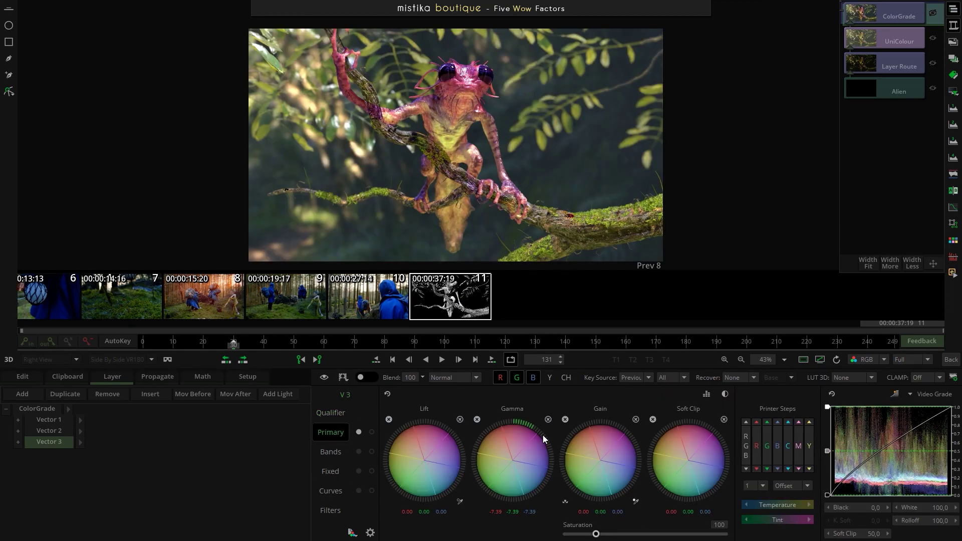
mouse_move(533, 424)
left_mouse_down()
mouse_move(549, 426)
mouse_move(531, 420)
left_mouse_up()
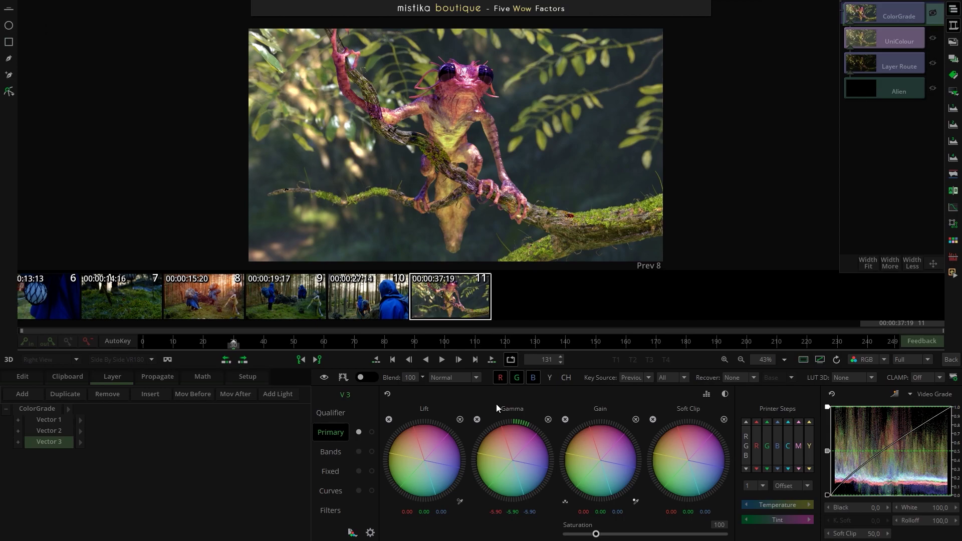
left_click(951, 359)
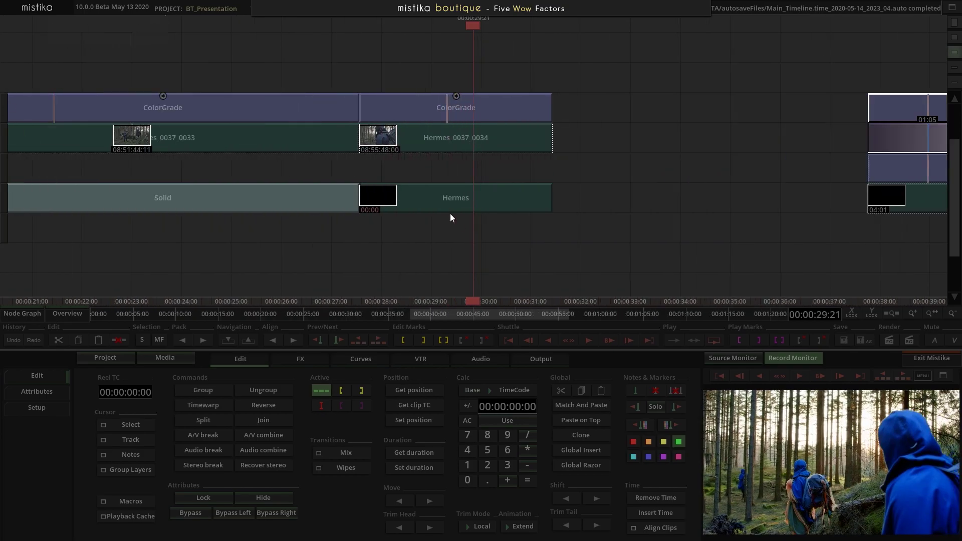
- Hide and move the graded Hermes_0037_0034 stack down out of the way, and place the multilayer Hermes clip in its track
left_click(451, 200)
left_click(487, 103)
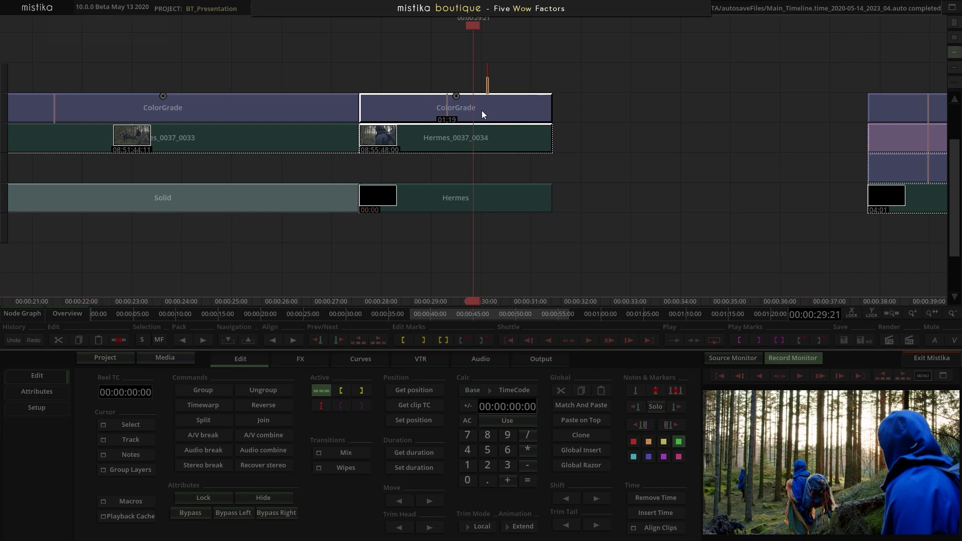
key("h")
left_click_drag(488, 133, 494, 288)
left_click_drag(455, 174, 454, 134)
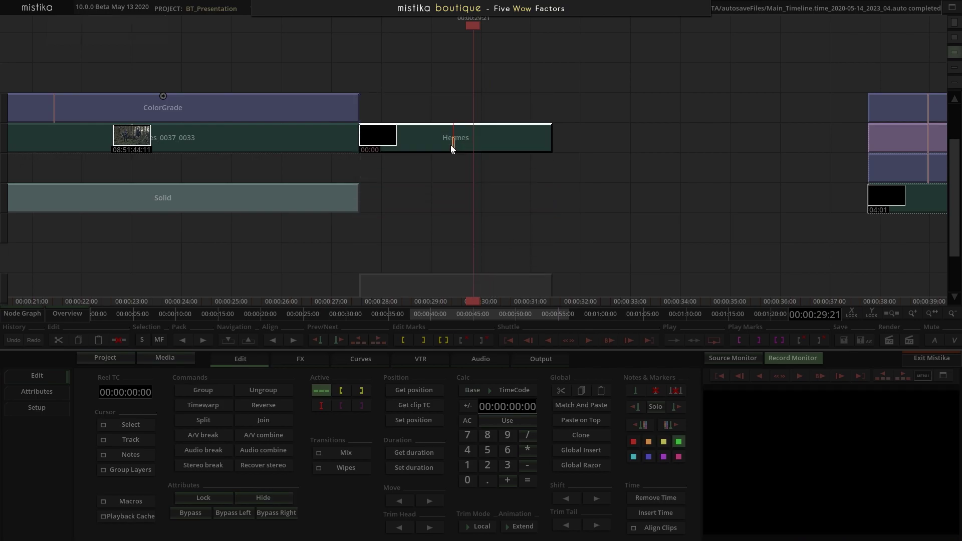
- Trim one frame off the head of the Hermes clip and butt it against the end of the preceding shot
scroll(331, 161, "up", 3)
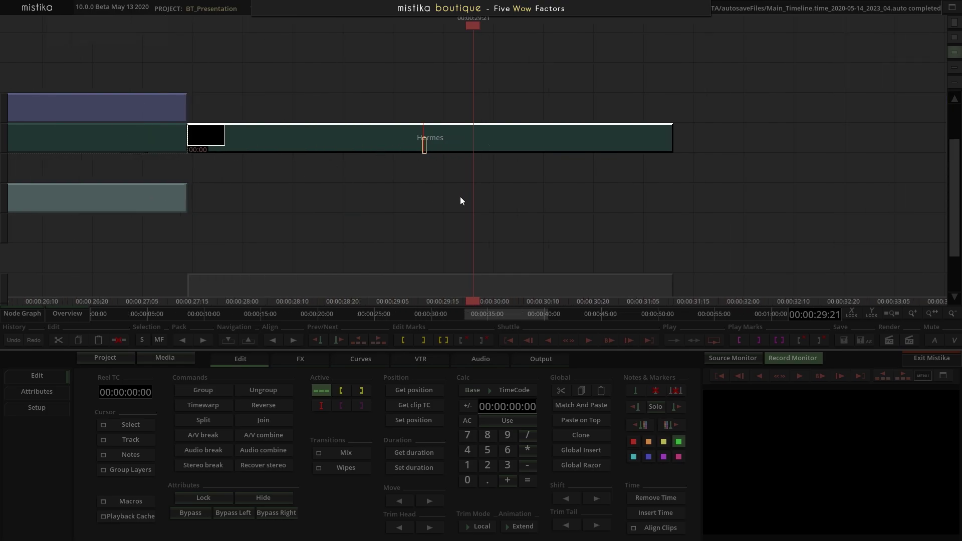
left_click(311, 176)
scroll(364, 190, "up", 3)
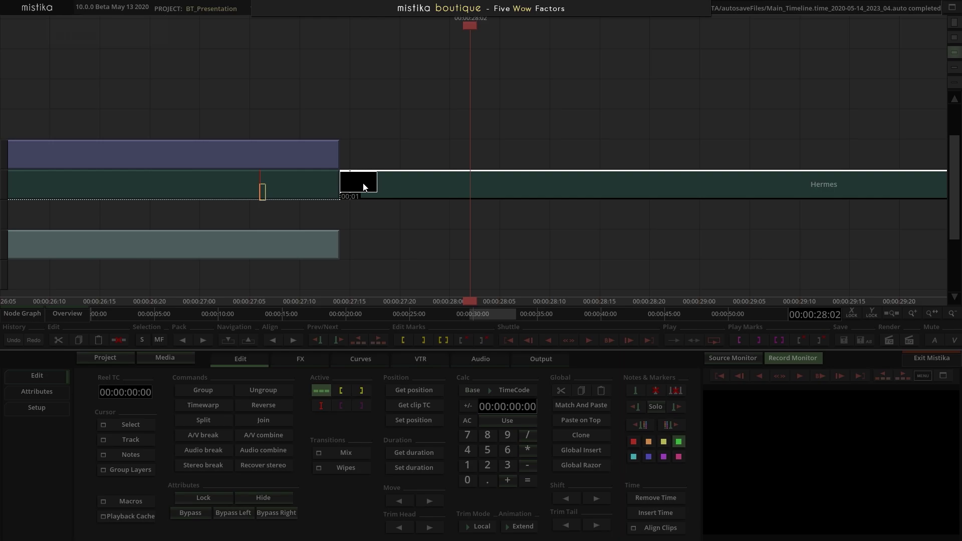
left_click(352, 188)
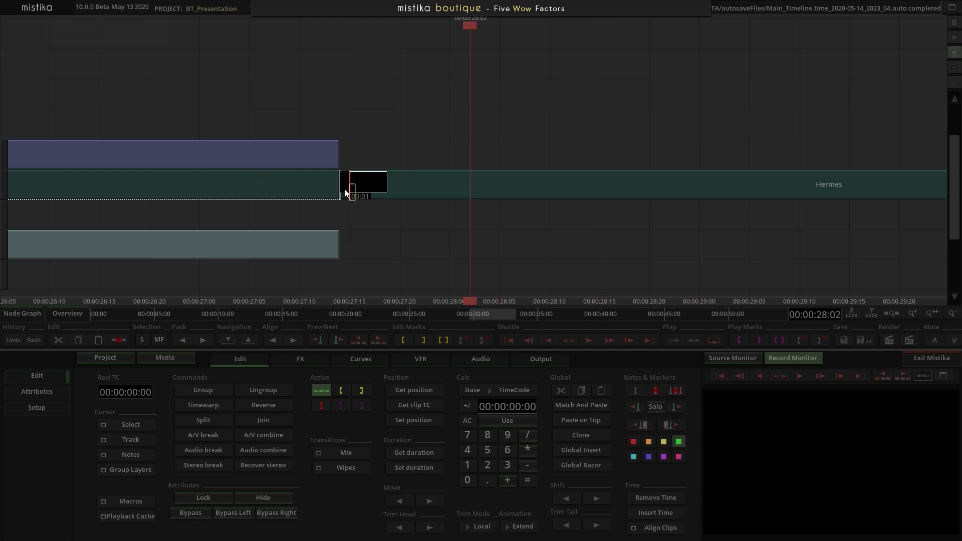
left_click(404, 175)
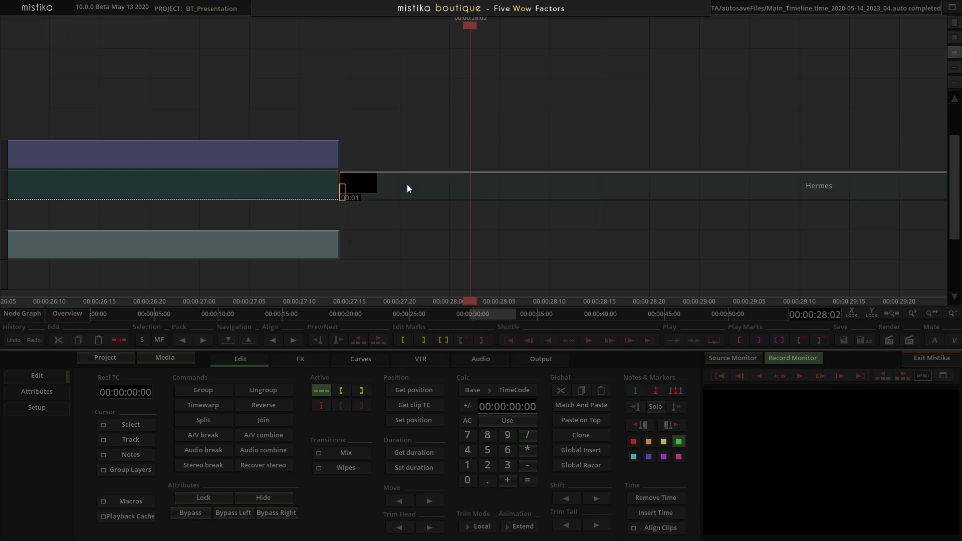
scroll(483, 140, "down", 5)
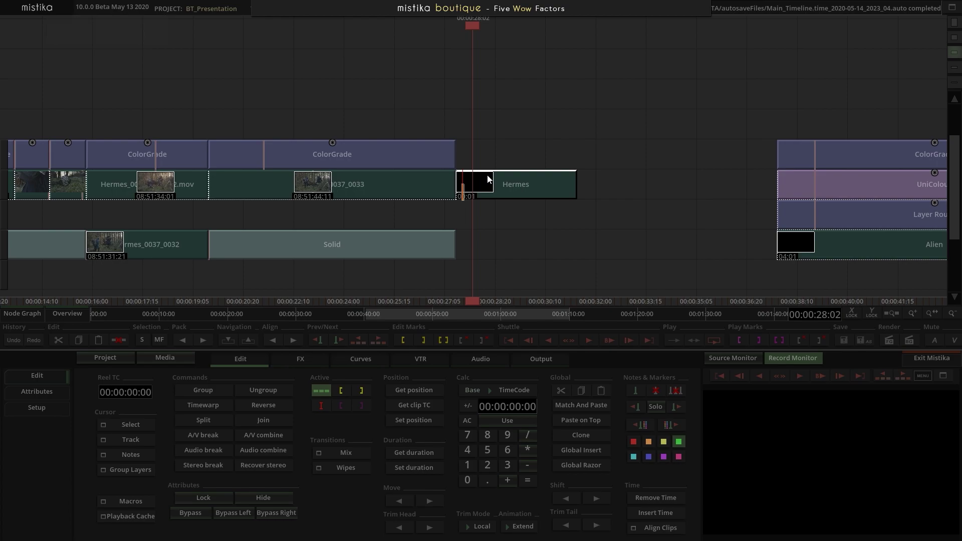
- Add a Layer Route effect to the Hermes clip and choose its Layer Set
left_click(296, 359)
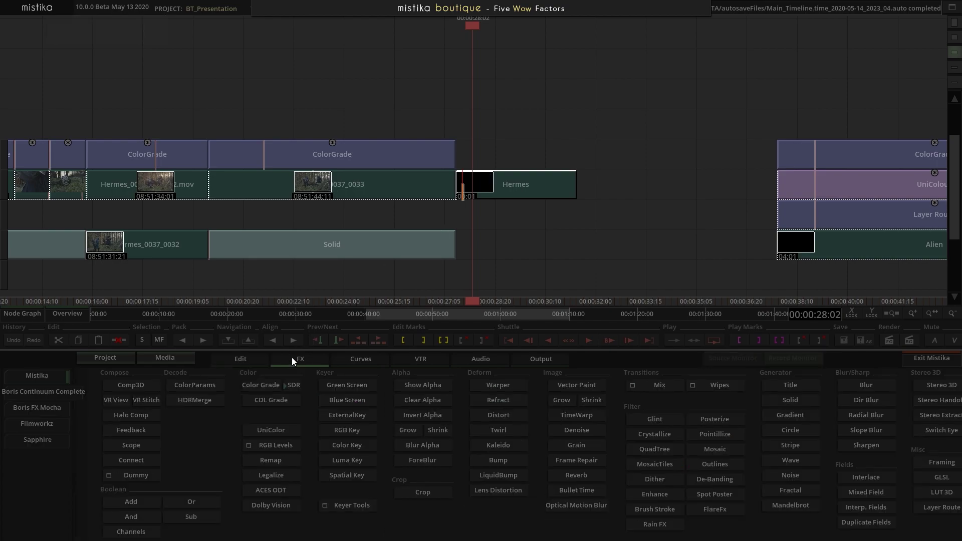
left_click(944, 509)
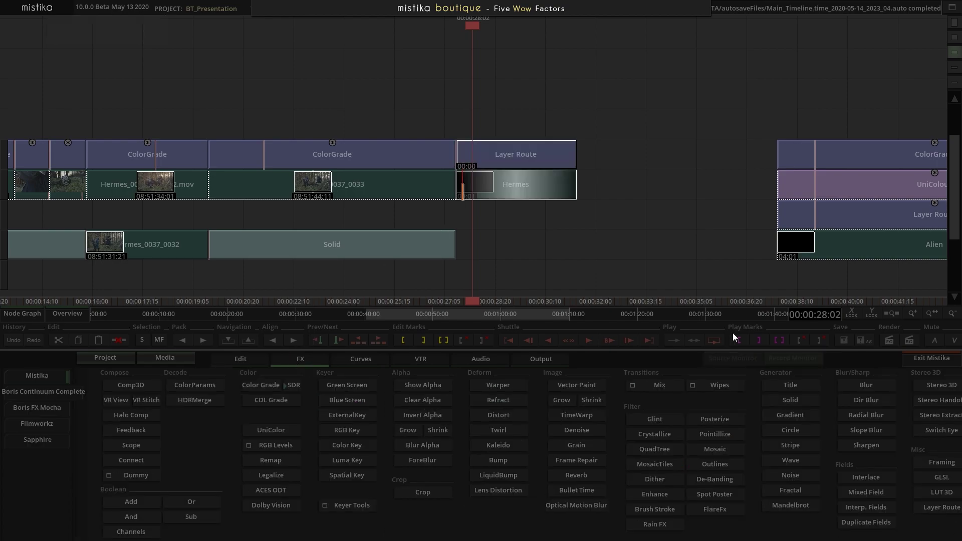
double_click(545, 162)
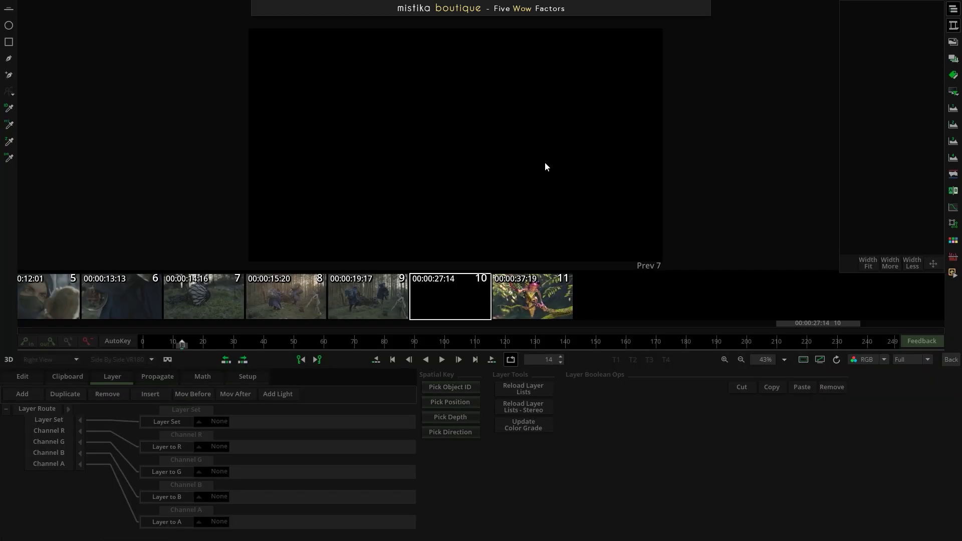
left_click(219, 425)
left_click(263, 406)
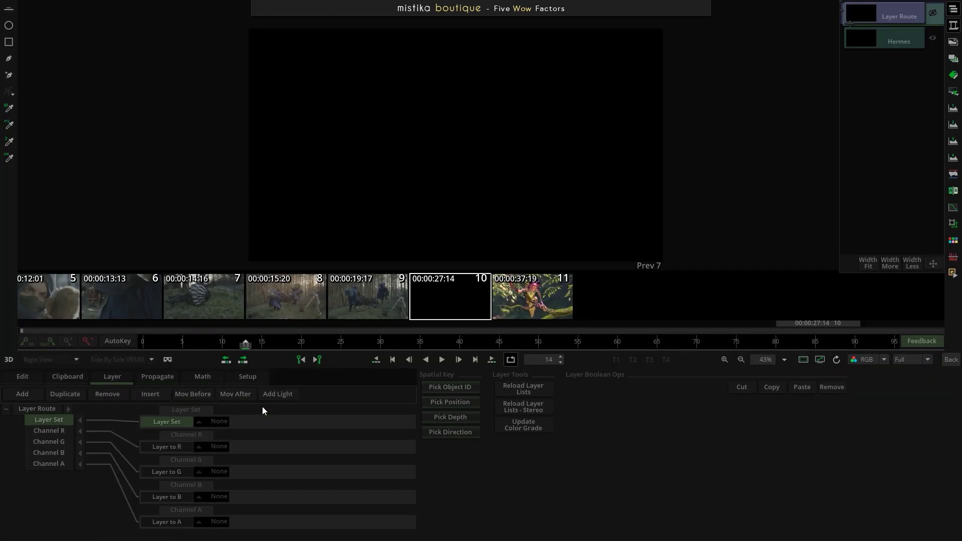
left_click(951, 360)
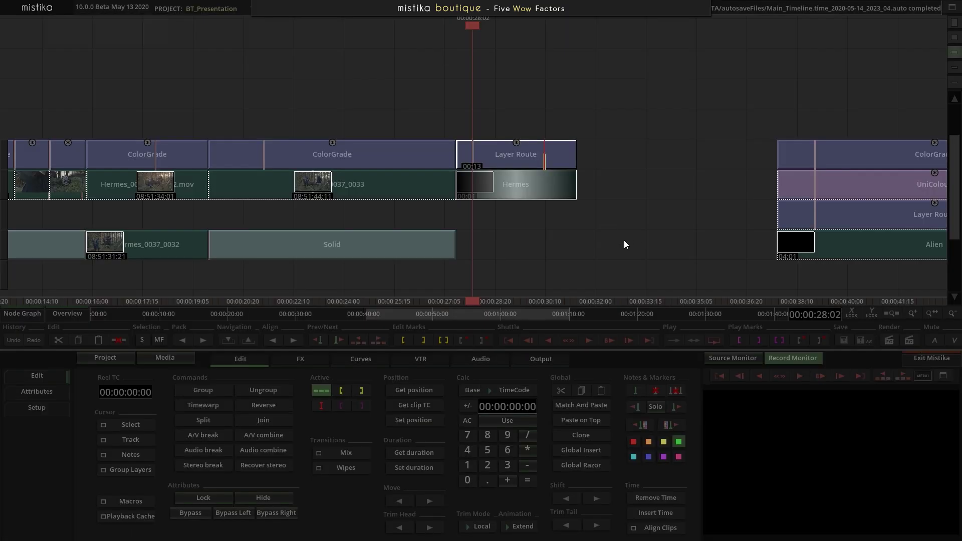
- Add a UniColour effect above the Hermes Layer Route and set its Output Curve to Gamma 2.4
left_click(500, 146)
left_click(300, 360)
left_click(261, 427)
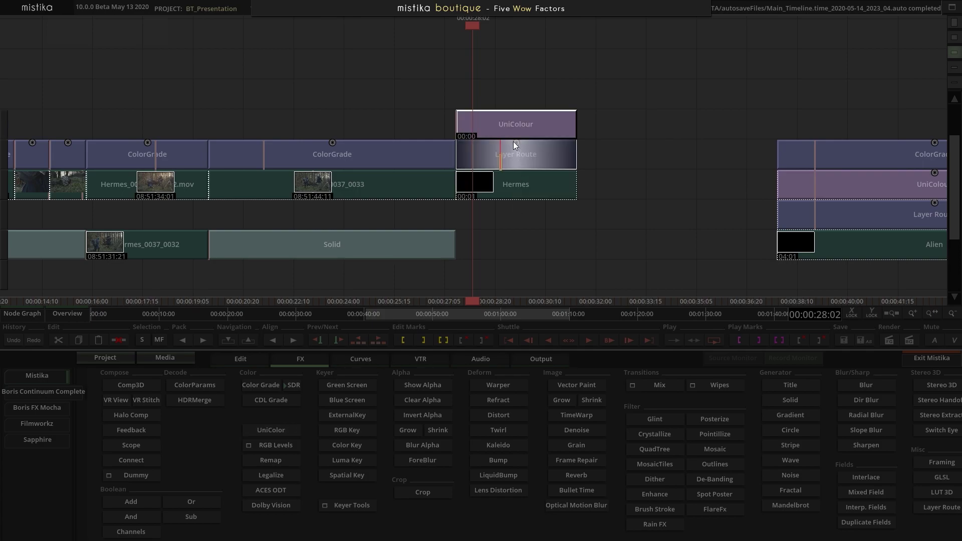
double_click(506, 124)
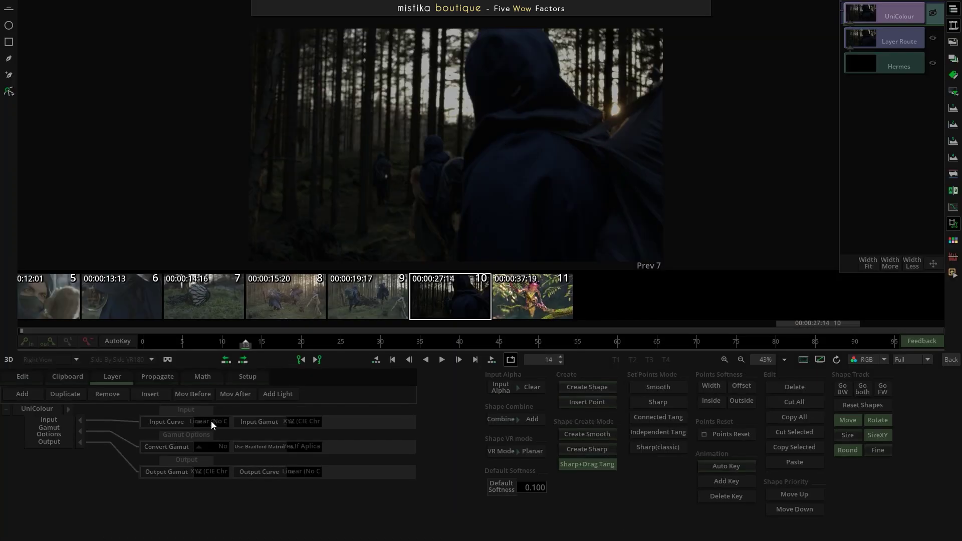
left_click(308, 473)
left_click(347, 367)
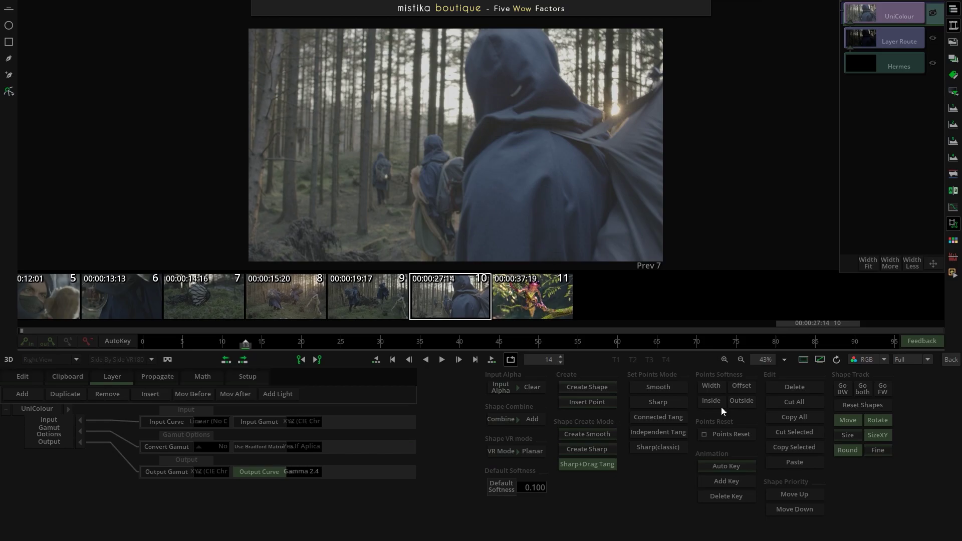
left_click(951, 360)
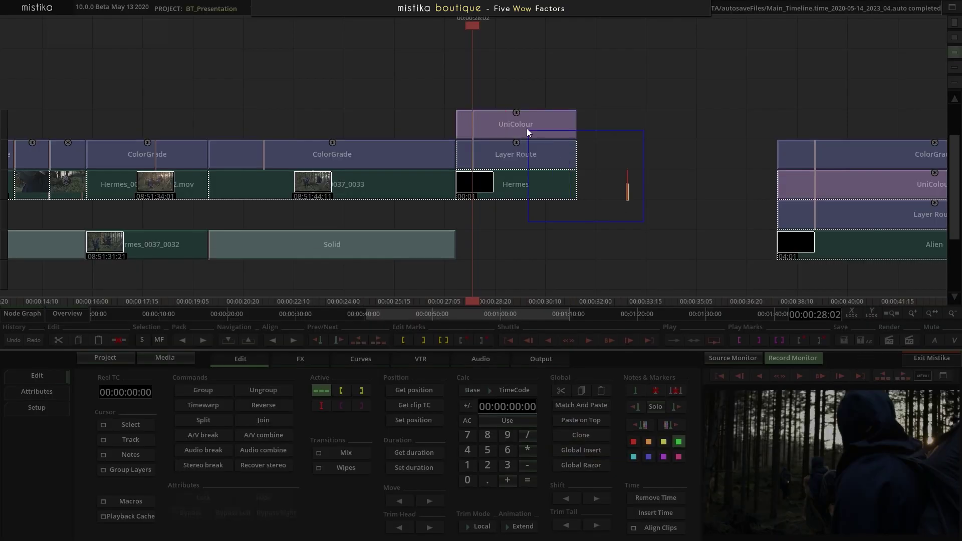
- Move the Hermes stack's effects and clip down one track, and delete the two Solid clips beneath the preceding Hermes shots
left_click(519, 152)
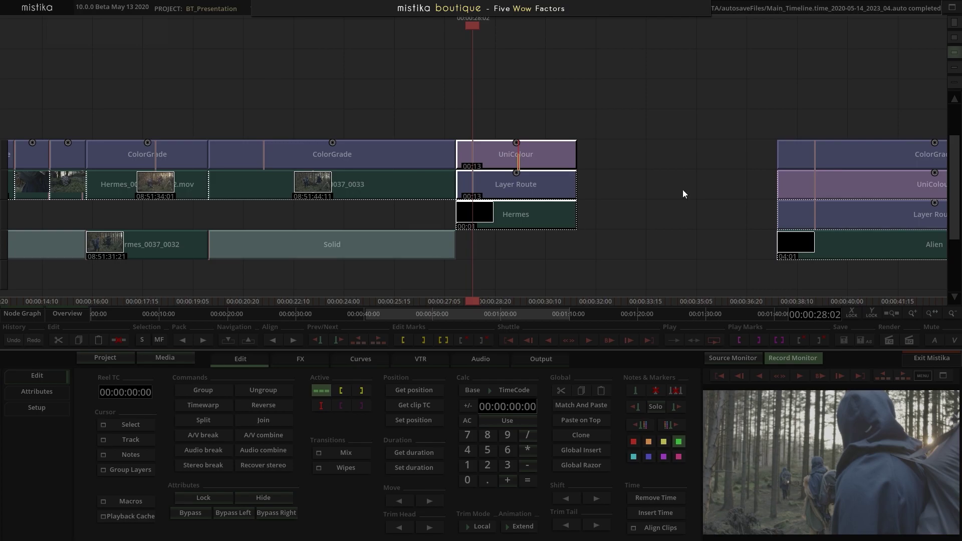
left_click(953, 71)
left_click(377, 148)
left_click(360, 146)
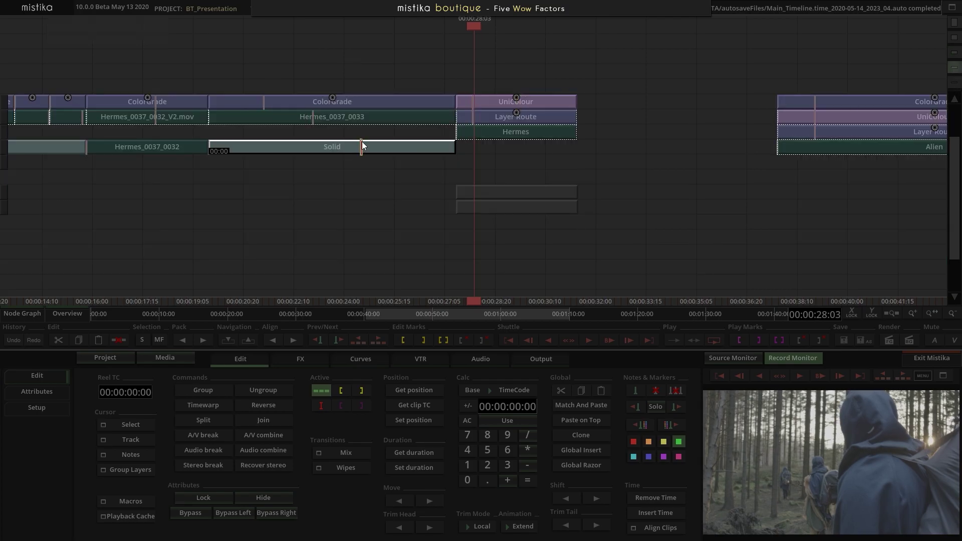
key("Delete")
left_click(52, 148)
key("Delete")
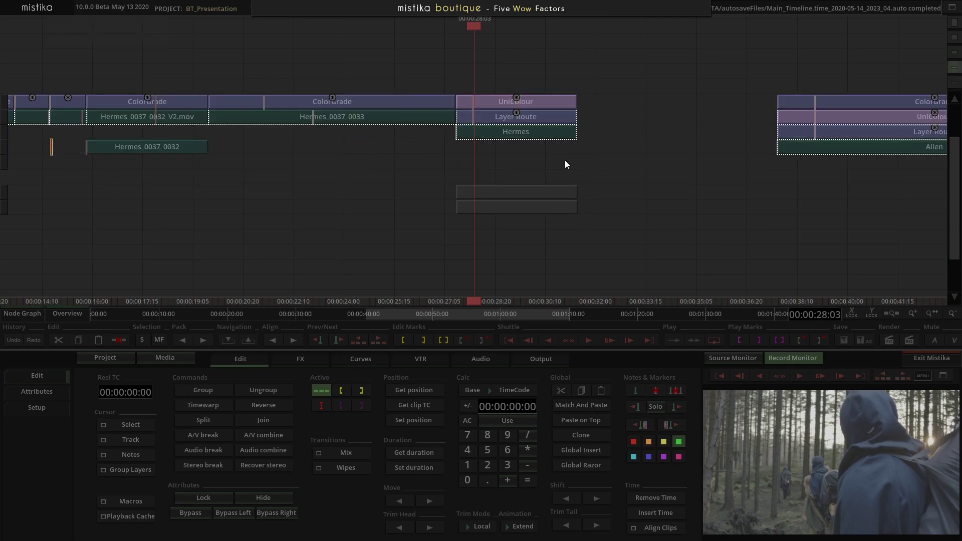
- Move the hidden graded stack further down, away from the multilayer Hermes clip
left_click(508, 195)
left_click_drag(520, 195, 522, 227)
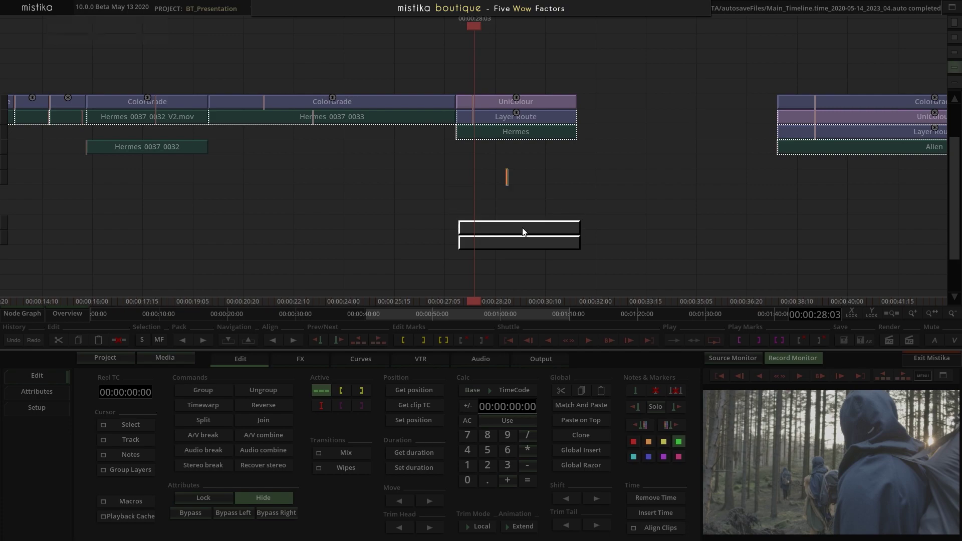
left_click(588, 161)
- Add a ColorGrade effect above the UniColour on the multilayer Hermes stack
left_click(517, 123)
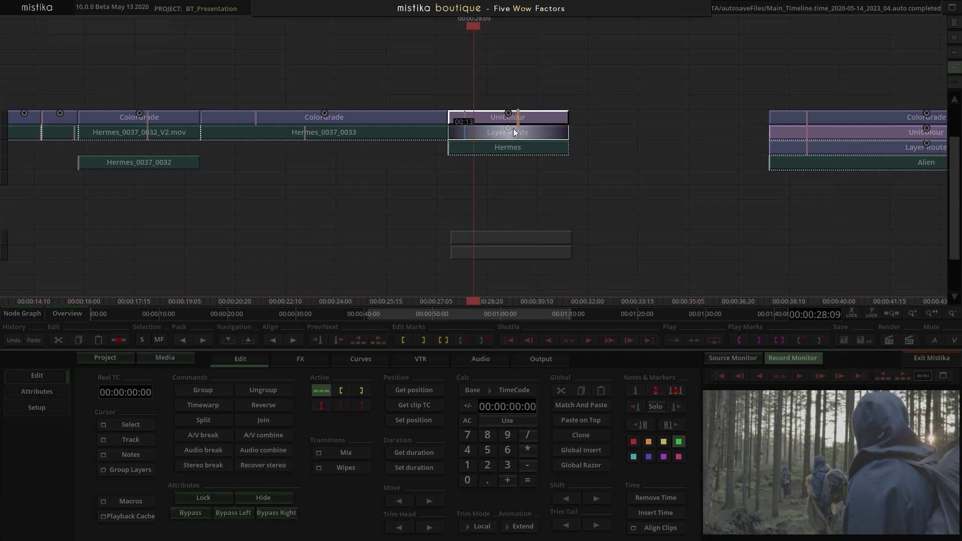
left_click(290, 359)
left_click(268, 384)
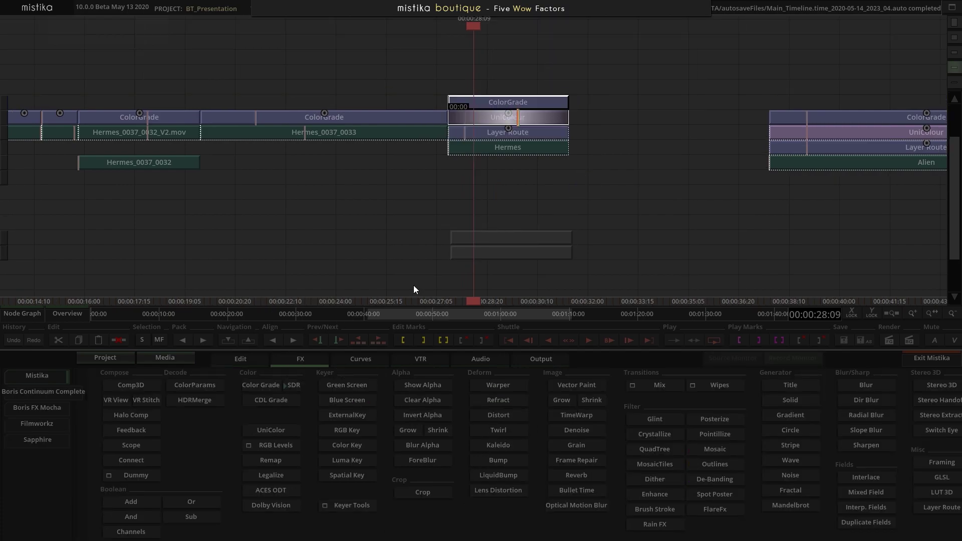
- Open the Hermes ColorGrade for grading and lower its primary Lift to -9.67 on all three channels
double_click(504, 101)
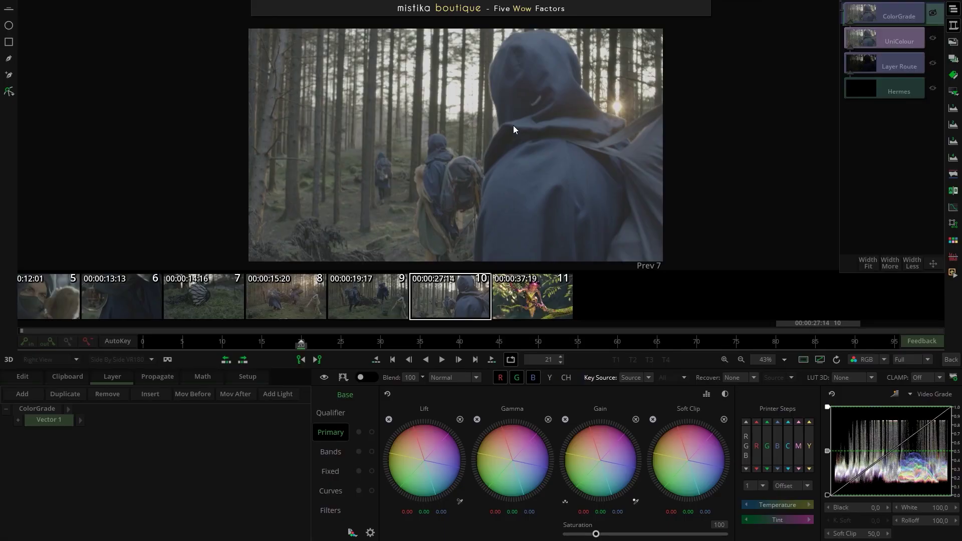
left_click_drag(426, 447, 375, 445)
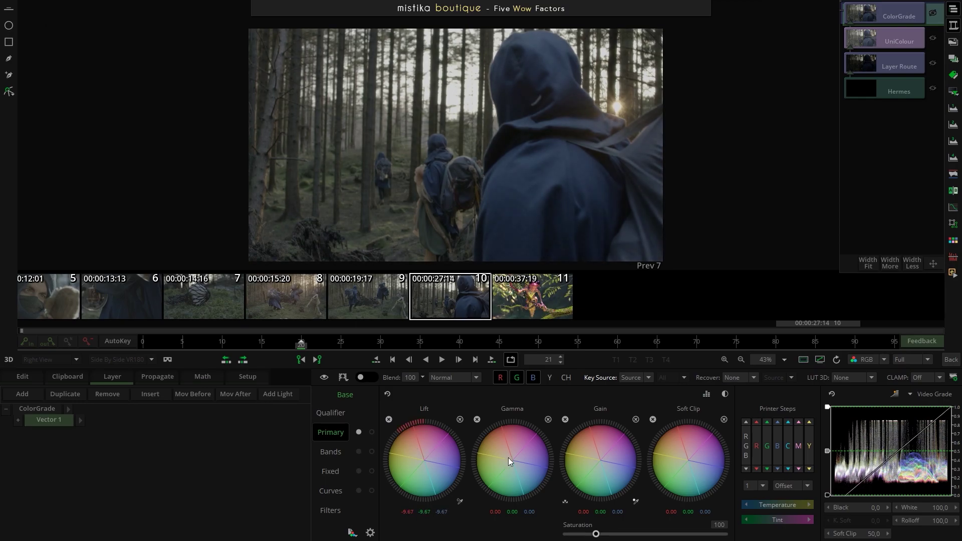
- Raise the base grade's Gain to about 13, lower Gamma to about -5.4 and strongly boost the Saturation
mouse_move(632, 427)
left_mouse_down()
mouse_move(614, 445)
mouse_move(592, 446)
left_mouse_up()
left_click_drag(522, 459, 548, 435)
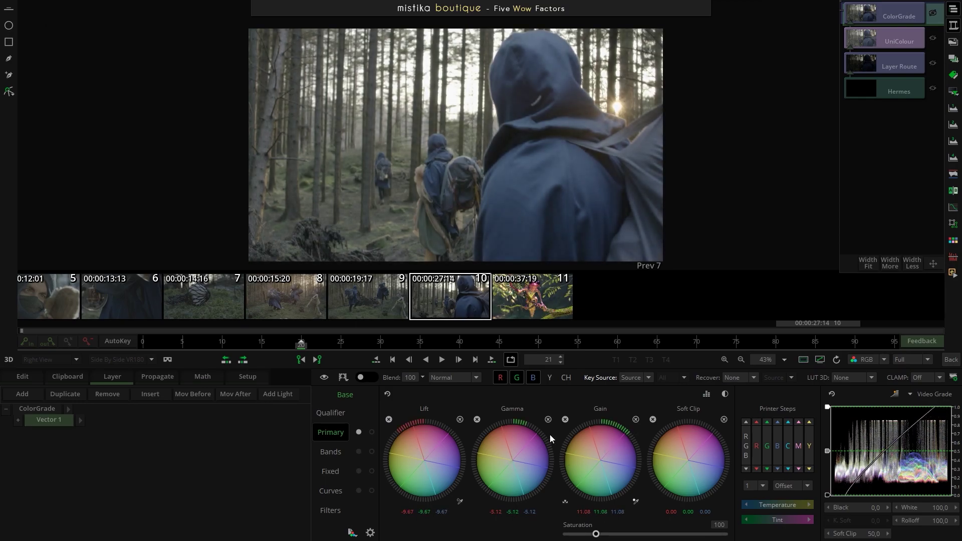
left_click_drag(607, 450, 572, 489)
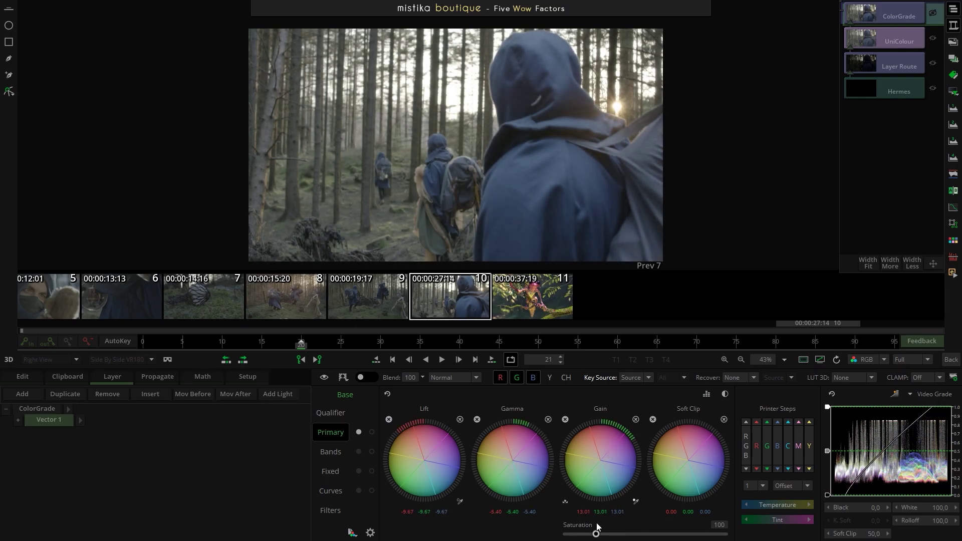
left_click_drag(597, 536, 636, 536)
left_click(338, 447)
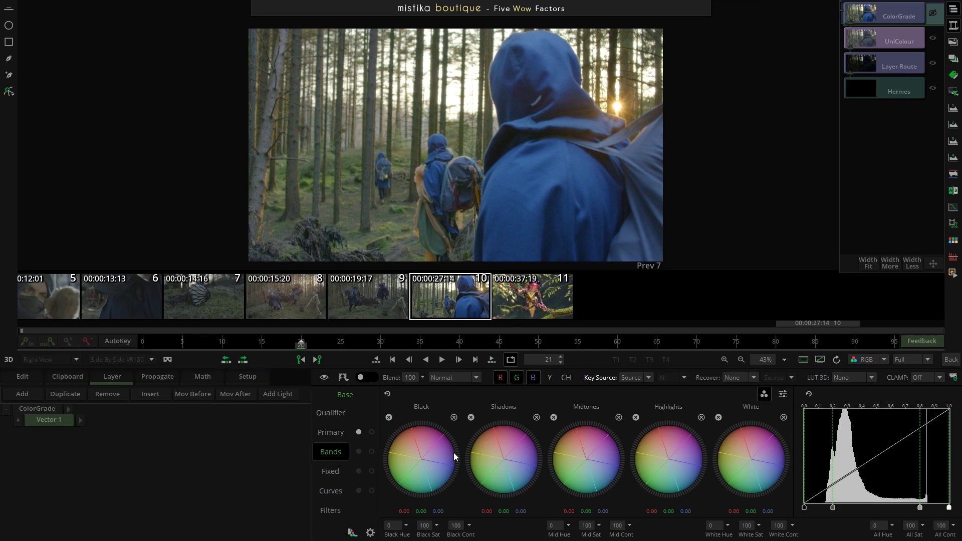
left_click(783, 394)
left_click(764, 394)
- In the base grade's Fixed corrections, shift the green hue to -59 and the yellow hue to -43
left_click(337, 473)
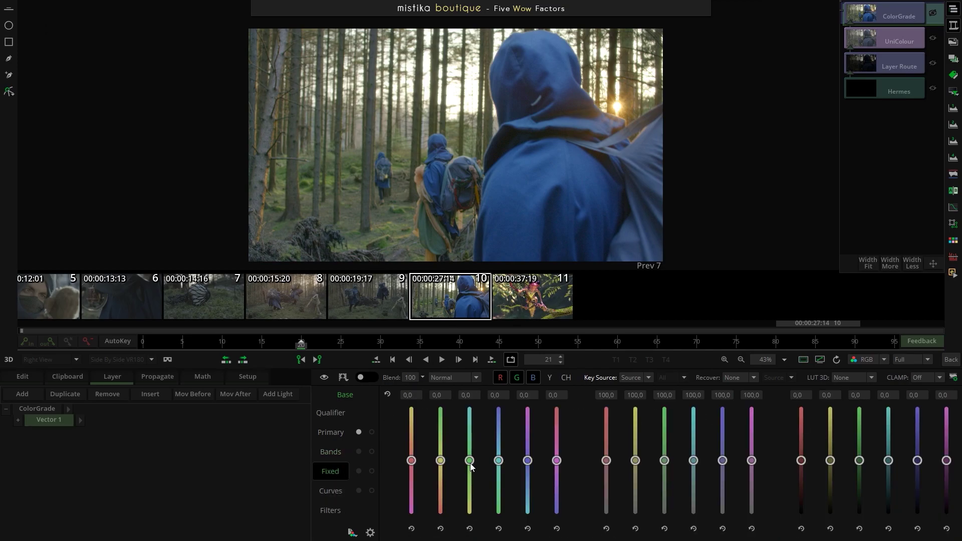
left_click_drag(470, 461, 440, 483)
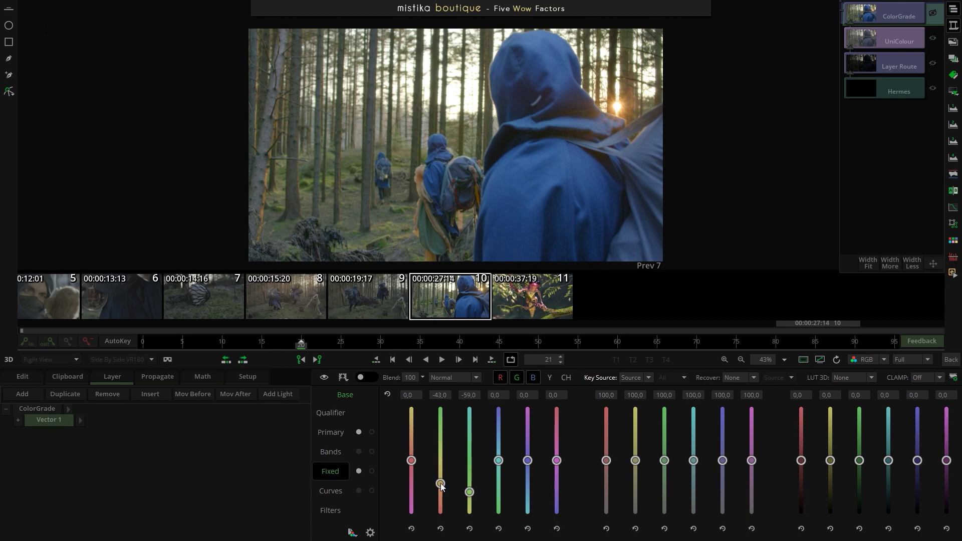
- Refine the base grade's Primary correction: Saturation 217, Gamma about -2.27 and Lift about -11.3
left_click(330, 431)
left_click_drag(630, 533, 635, 535)
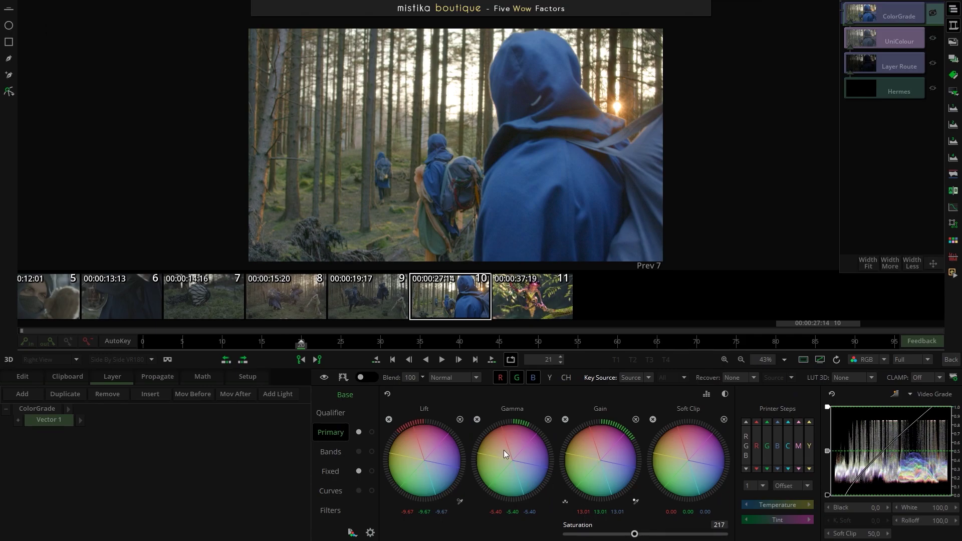
left_click_drag(519, 447, 484, 443)
mouse_move(417, 449)
left_mouse_down()
mouse_move(399, 447)
mouse_move(429, 448)
left_mouse_up()
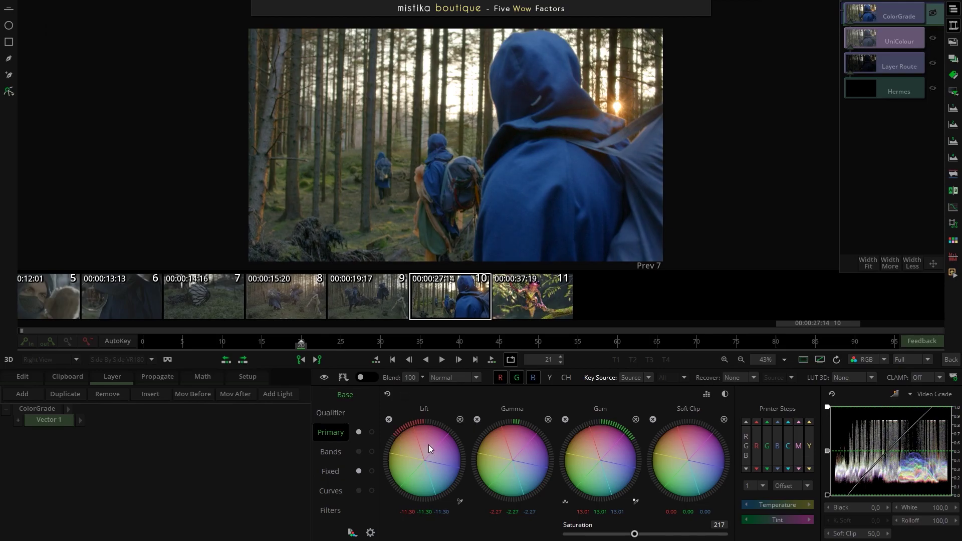
- Add a second vector and set its multilayer qualifier to the Depth pass with the Depth_Map.V layer
left_click(23, 393)
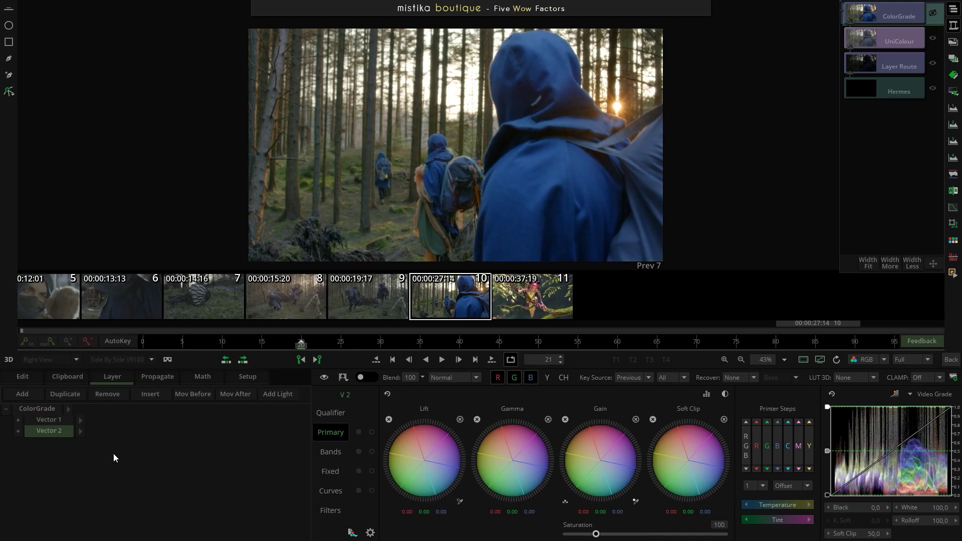
left_click(327, 413)
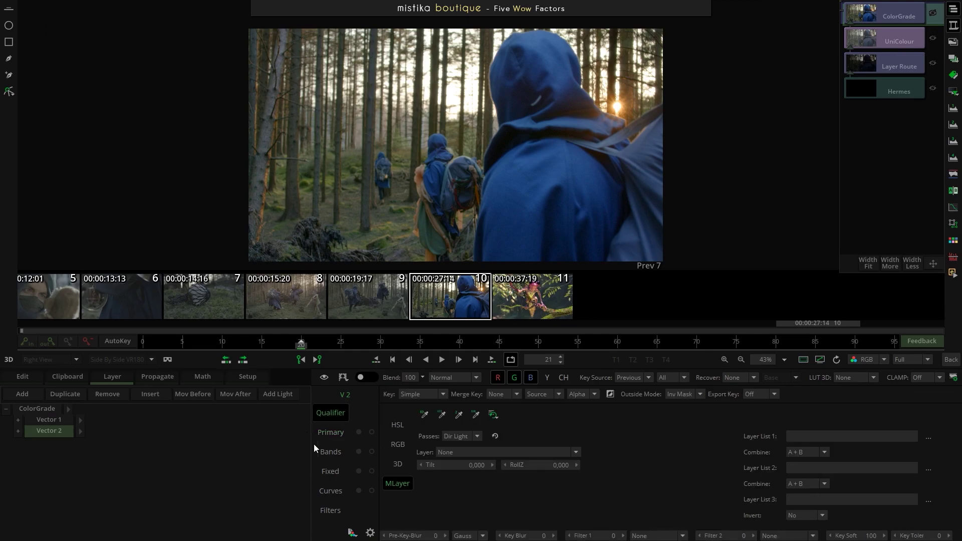
left_click(476, 436)
left_click(464, 461)
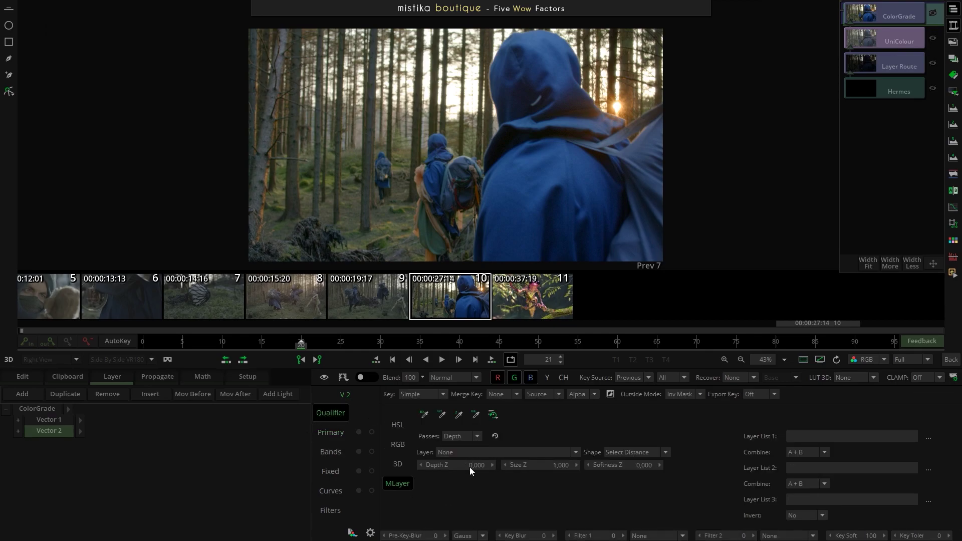
left_click(490, 452)
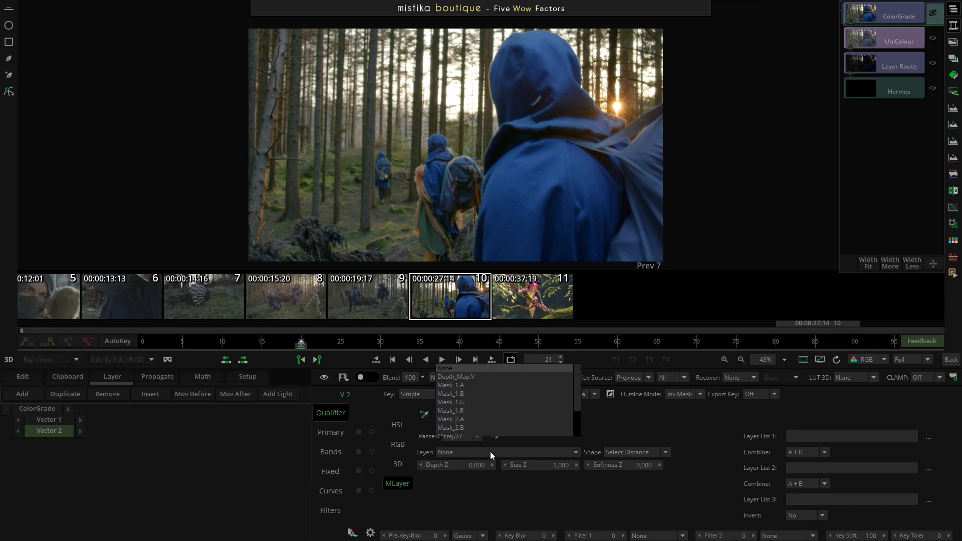
left_click(468, 375)
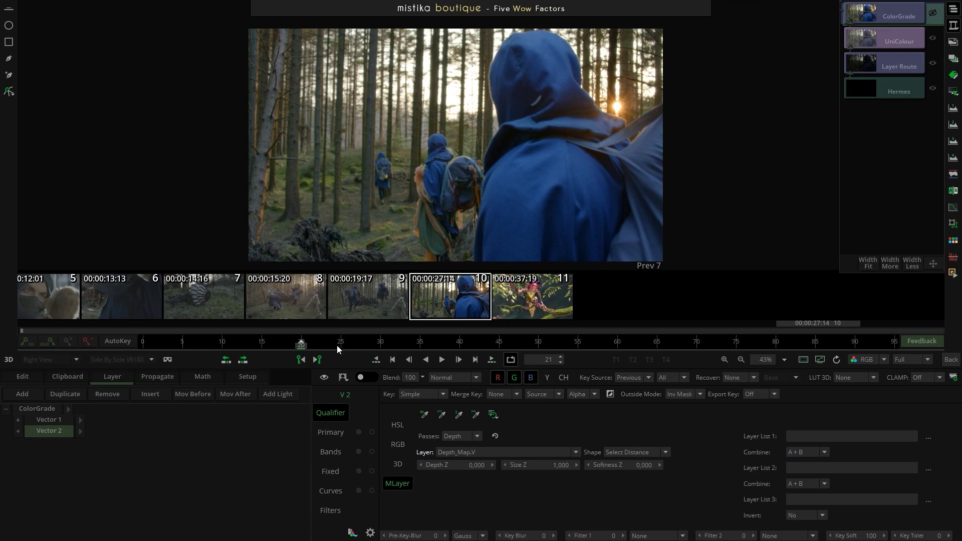
- Display the key matte and set Depth Z to 1.5, Softness Z to 0.6 and the shape to Off Focus Distance
left_click(341, 377)
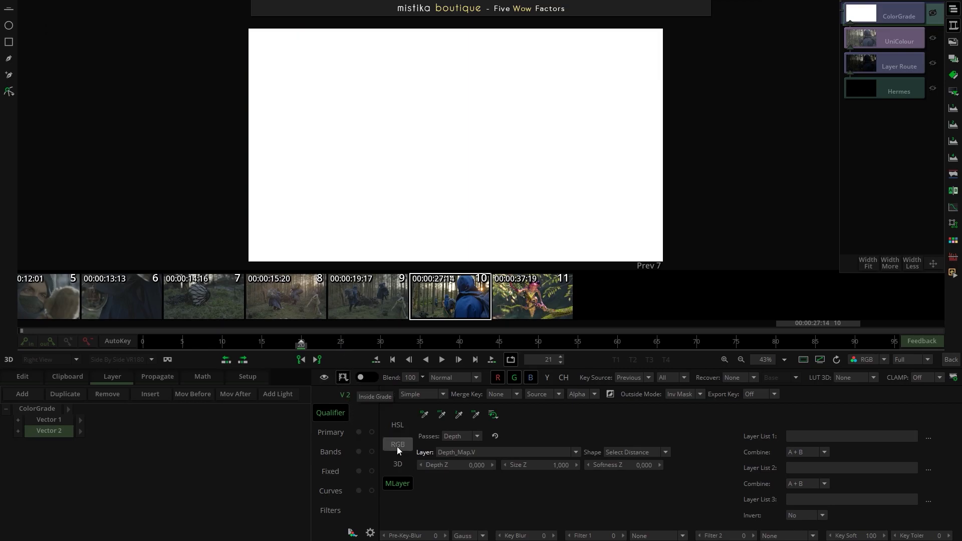
left_click_drag(461, 466, 475, 466)
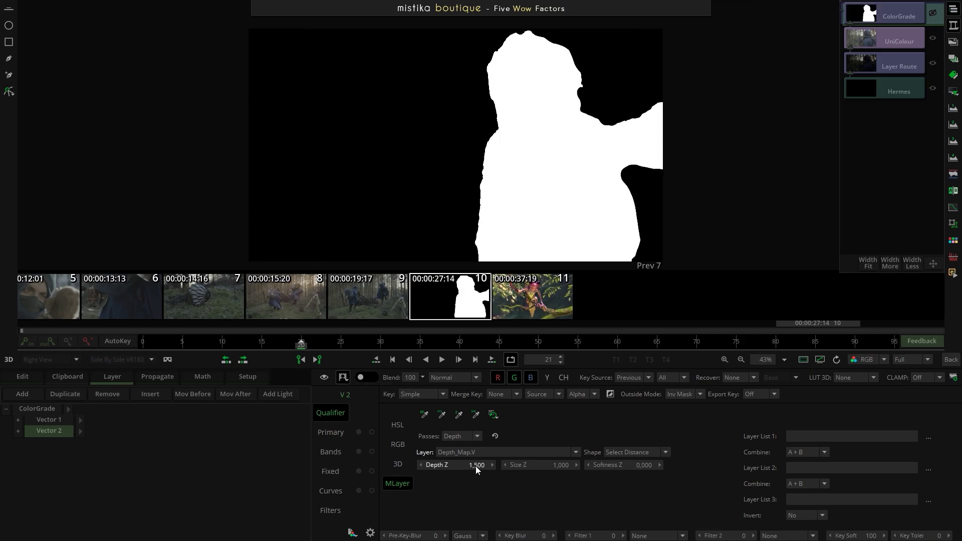
left_click_drag(623, 463, 633, 465)
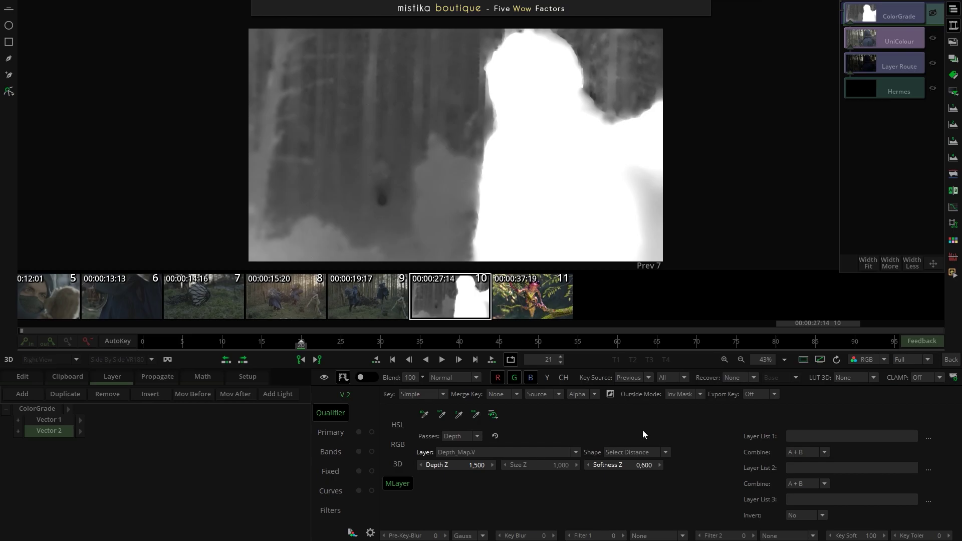
left_click(638, 455)
left_click(639, 469)
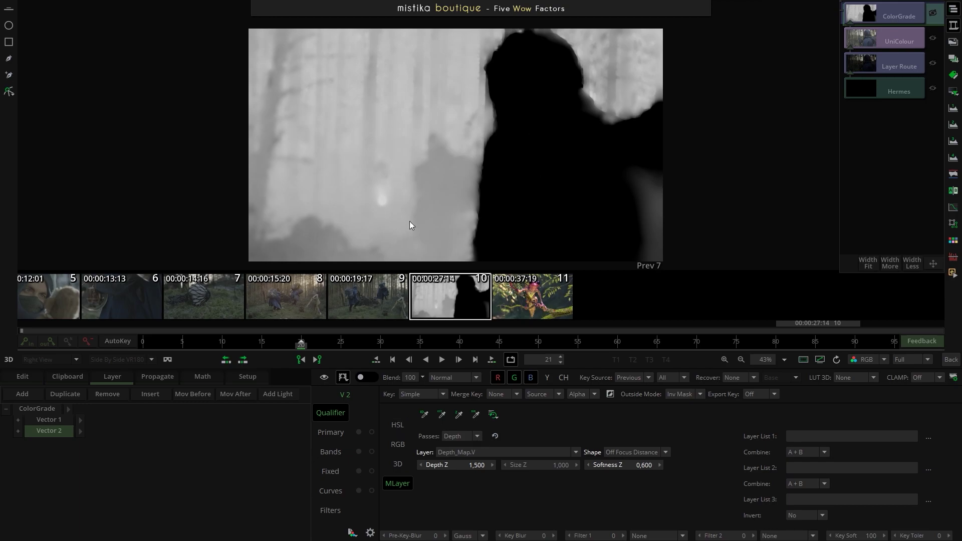
- Soften the dark end of the HSL luminance range in the key and set Depth Z to 1.4
left_click(397, 426)
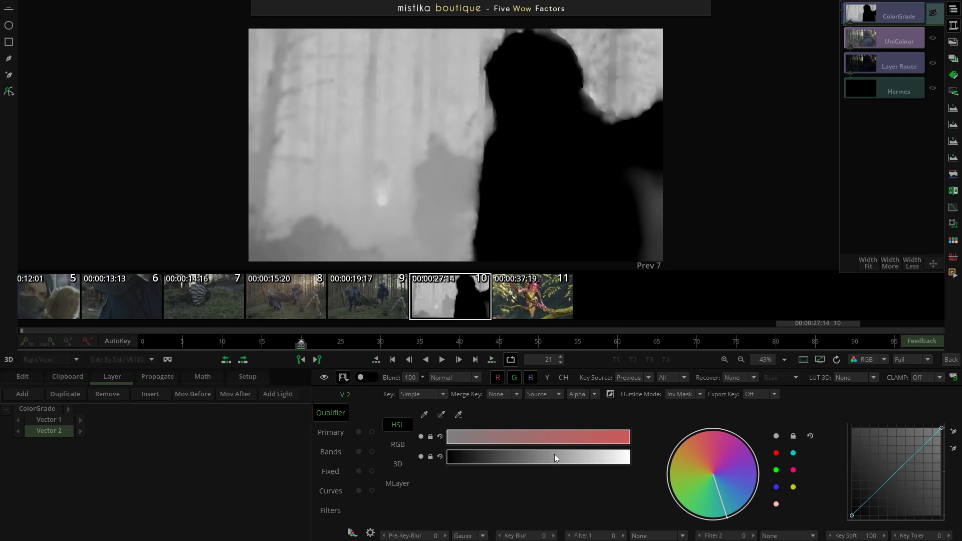
left_click_drag(452, 454, 472, 454)
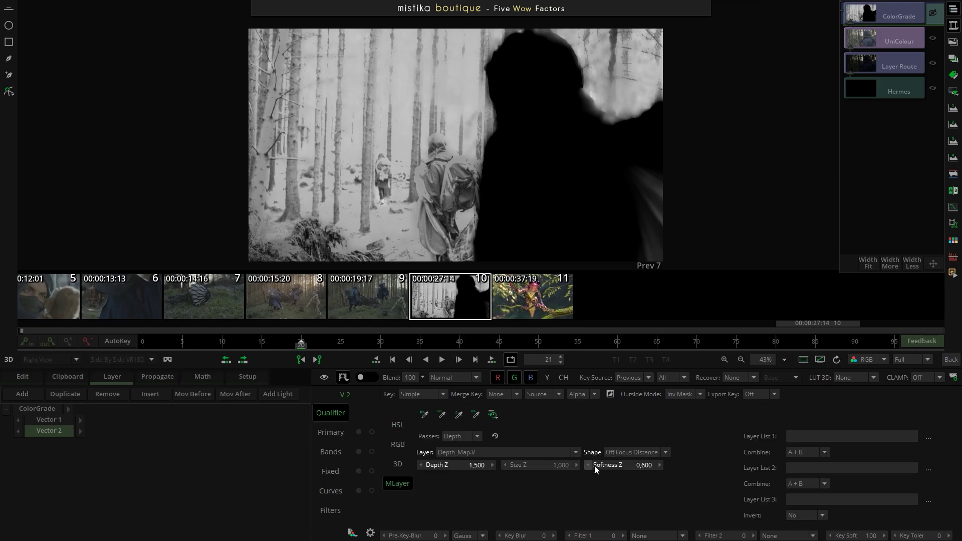
left_click_drag(474, 465, 492, 444)
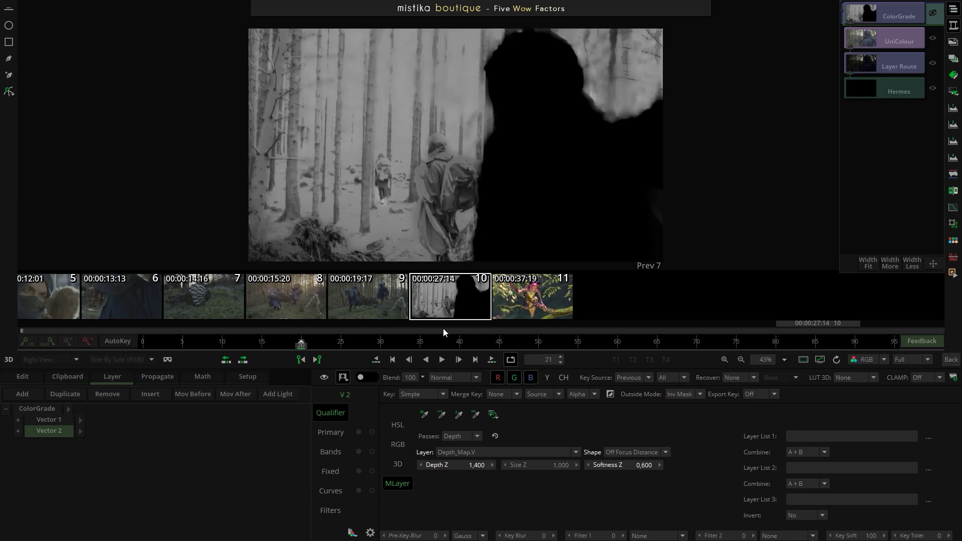
- Shape the HSL qualifier's key curve into an S for more matte contrast and set Key Blur to 21
left_click(396, 427)
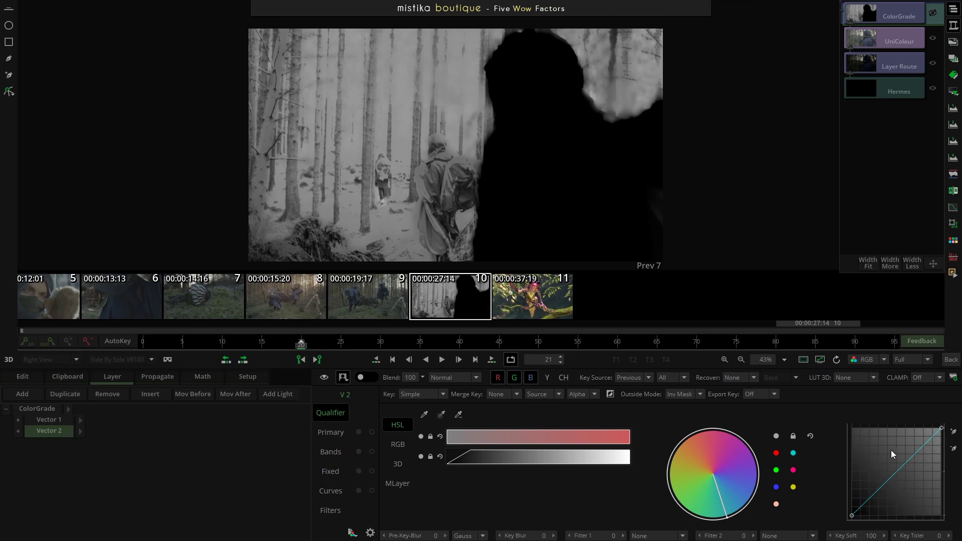
left_click_drag(913, 453, 908, 450)
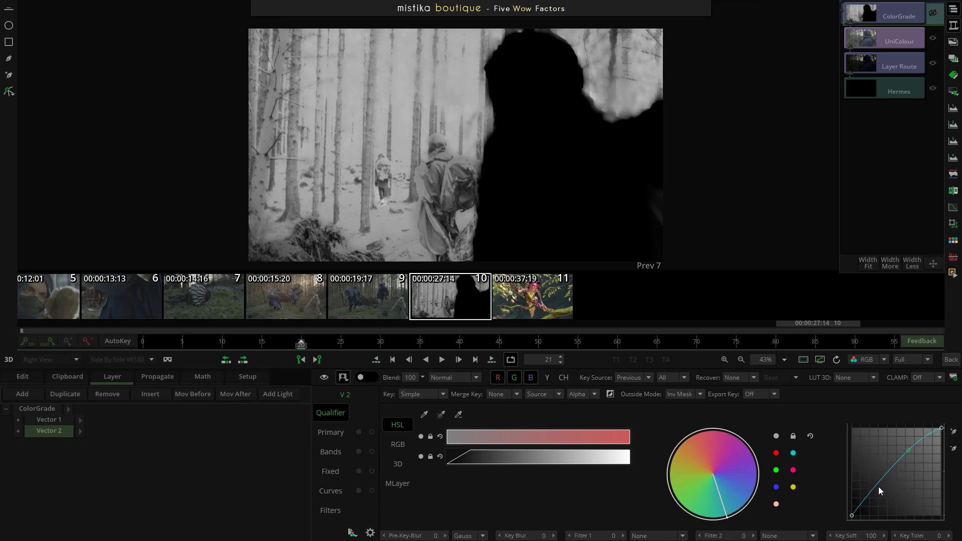
left_click_drag(870, 497, 874, 500)
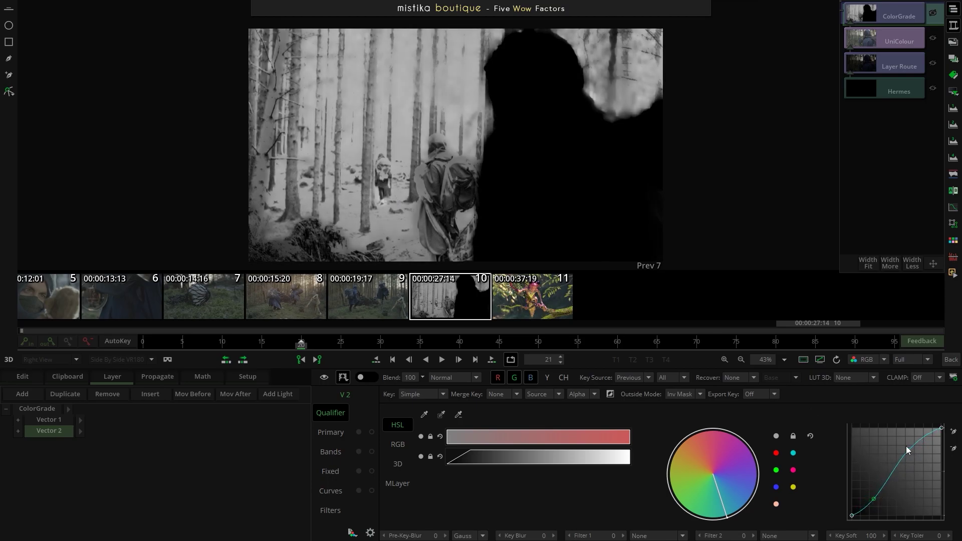
left_click_drag(907, 452, 906, 450)
left_click_drag(539, 535, 593, 534)
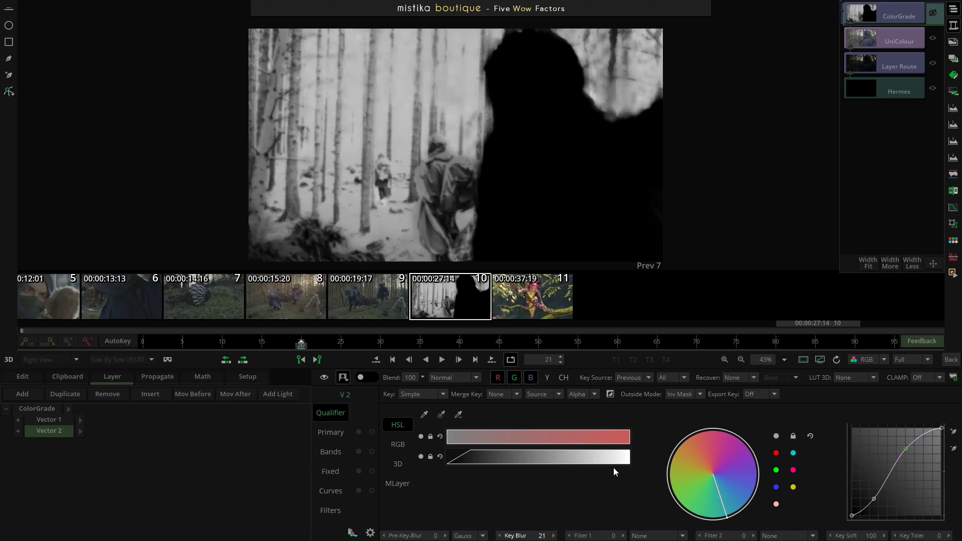
- Push Vector 2's Primary Gain toward warm orange and brighten it to give the forest background a sunset glow
left_click(339, 434)
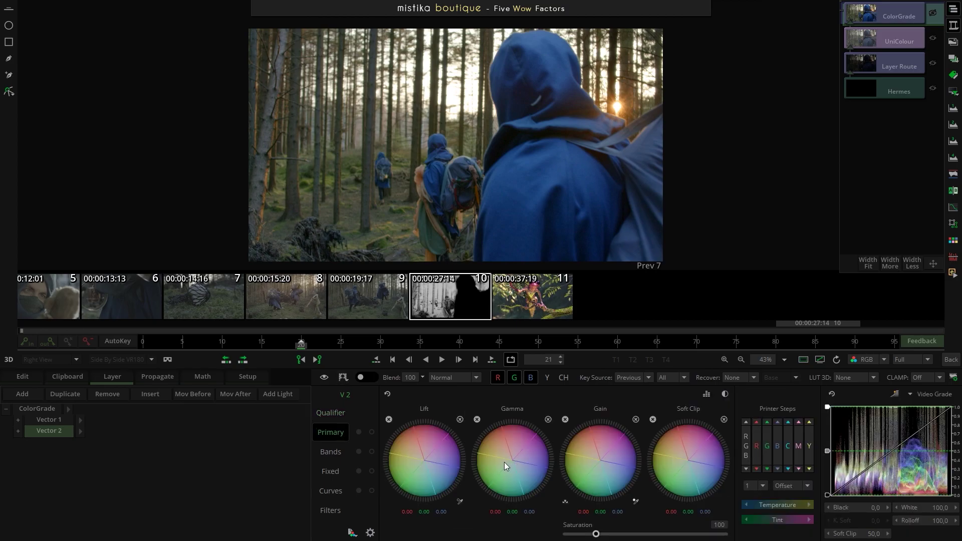
left_click_drag(590, 458, 504, 330)
left_click_drag(575, 447, 663, 425)
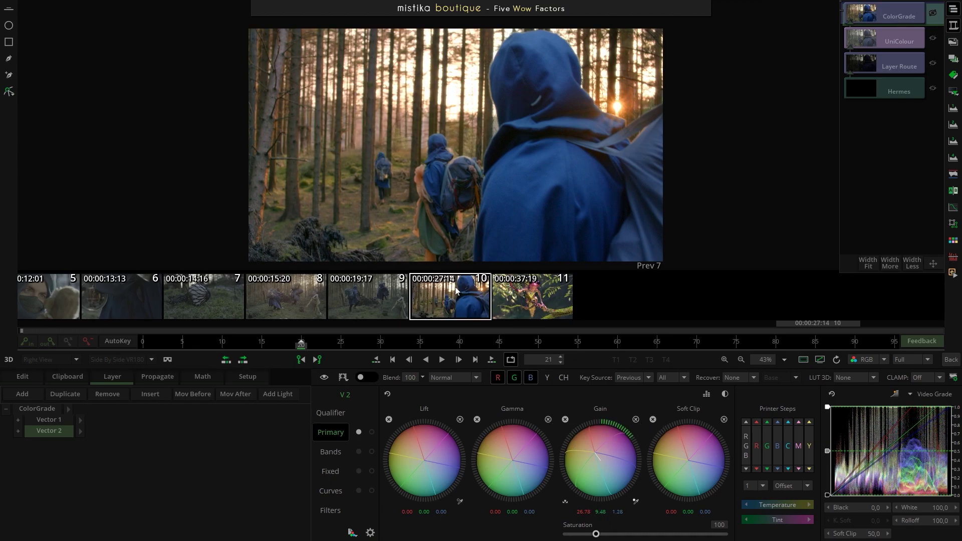
scroll(417, 194, "up", 2)
scroll(389, 176, "down", 2)
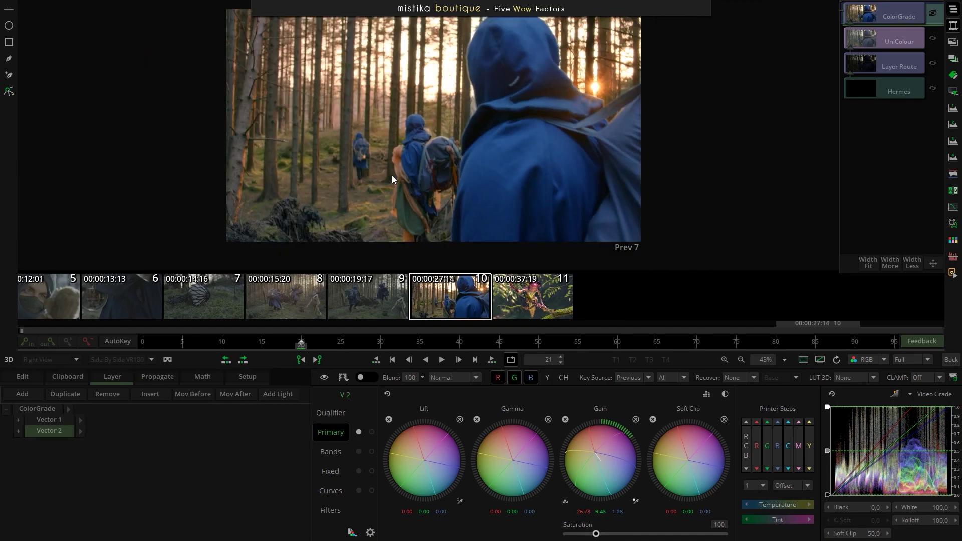
- Compare the image with Vector 2's Primary correction switched off and on
left_click(358, 432)
left_click(359, 432)
left_click(359, 432)
left_click(359, 431)
left_click(359, 432)
left_click(360, 431)
- Add a third vector to the grade, and on the timeline duplicate the Layer Route and Hermes clips below the effect stack
left_click(26, 394)
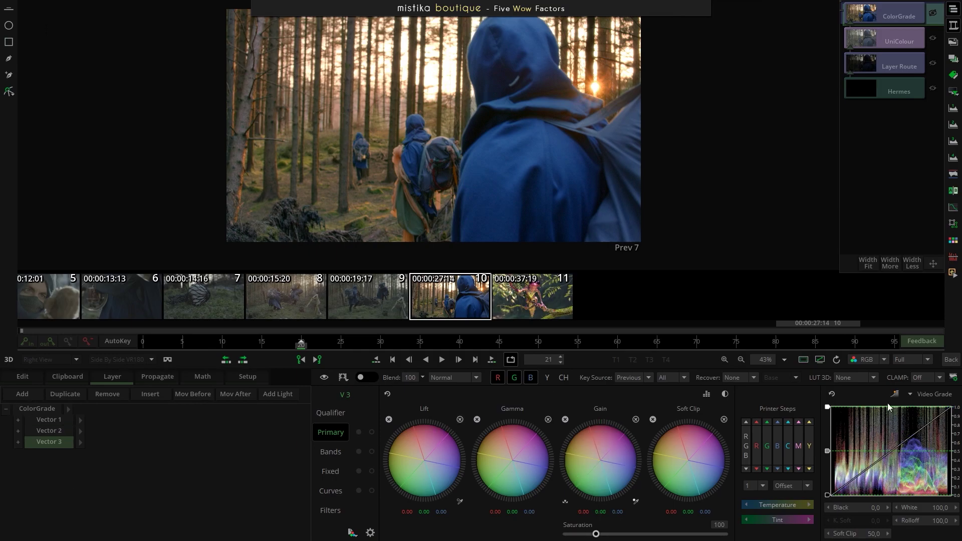
left_click(951, 360)
left_click(579, 164)
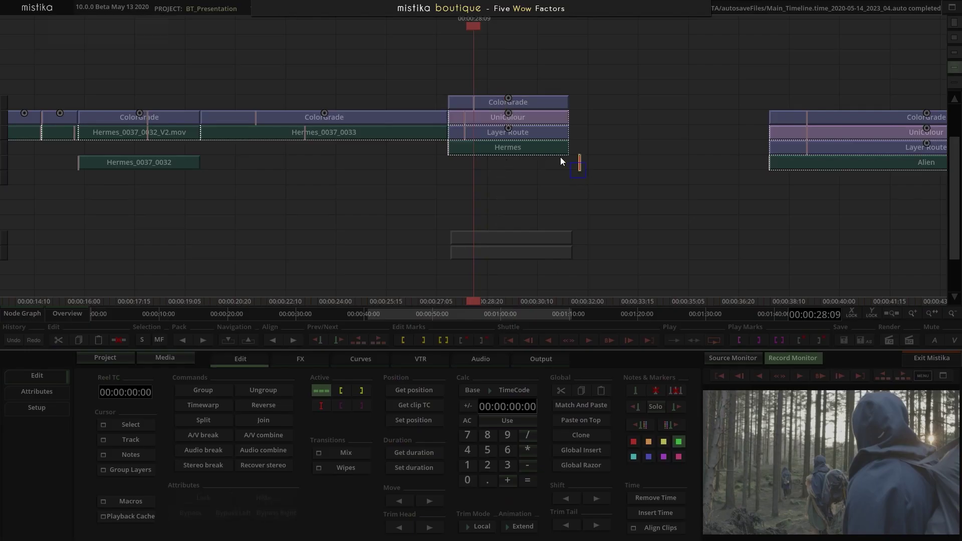
left_click(516, 135)
left_click_drag(522, 134, 522, 187)
left_click_drag(639, 212, 522, 88)
left_click(571, 209)
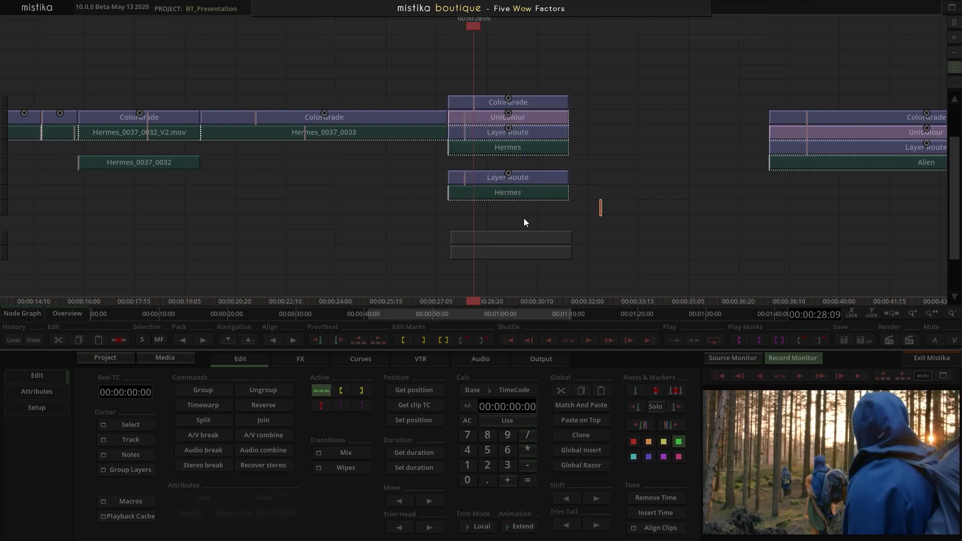
- Open the duplicated Layer Route effect and reset its Layer Set to None
double_click(501, 181)
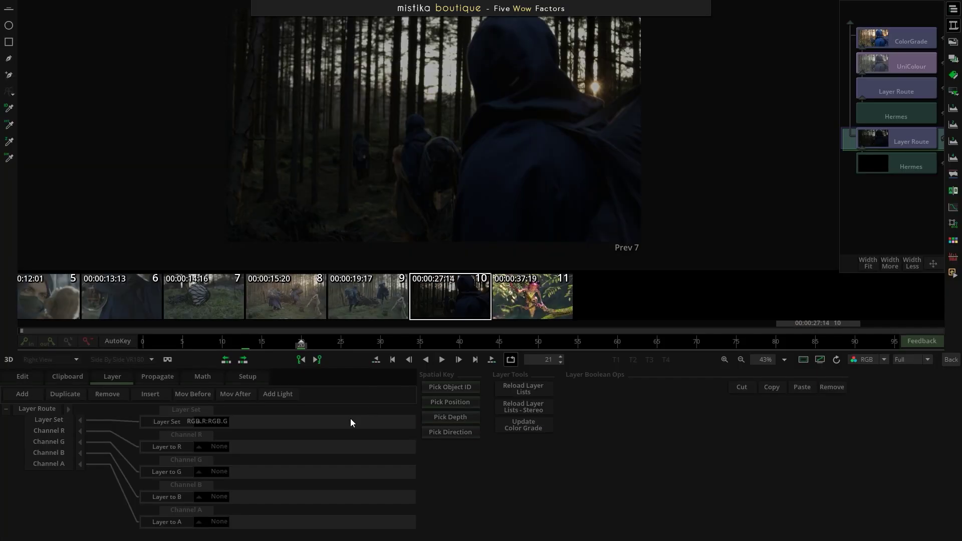
left_click(215, 421)
left_click(175, 419)
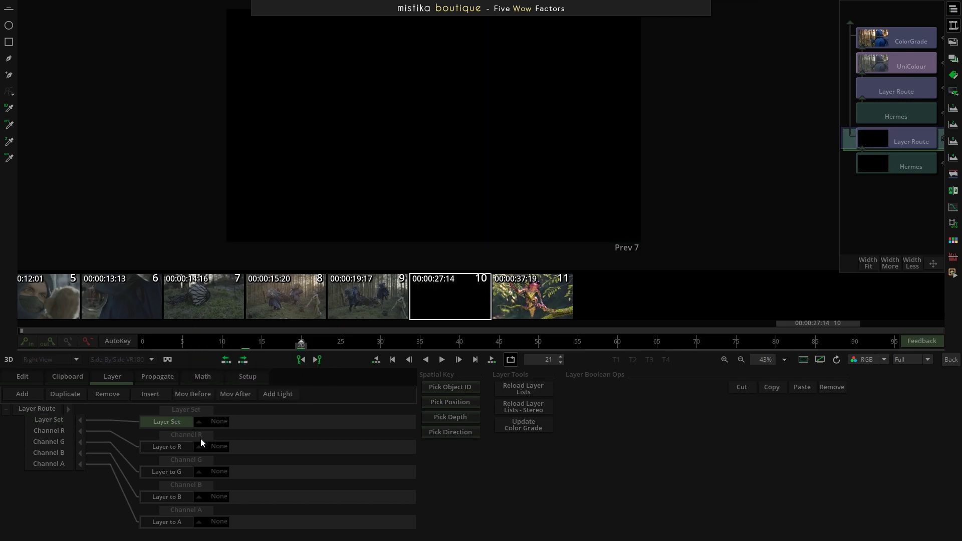
- Route Mask_1.R to the red channel, Mask_2.G to green and Mask_3.B to blue in the duplicated Layer Route
left_click(218, 447)
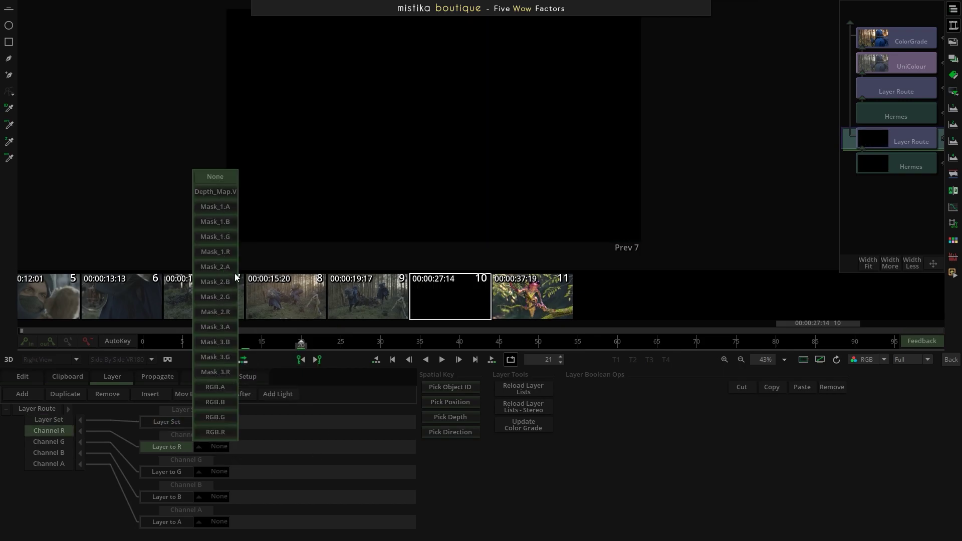
left_click(221, 251)
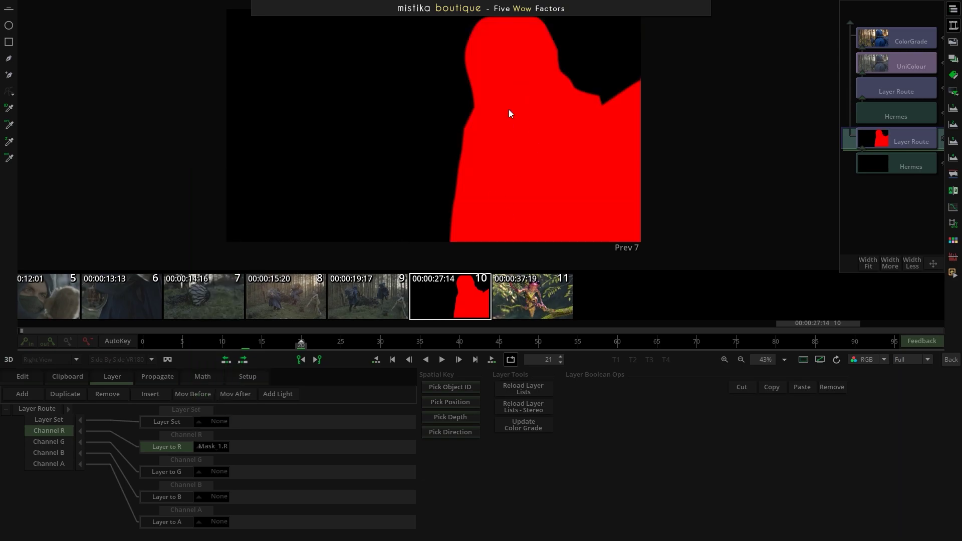
left_click(222, 473)
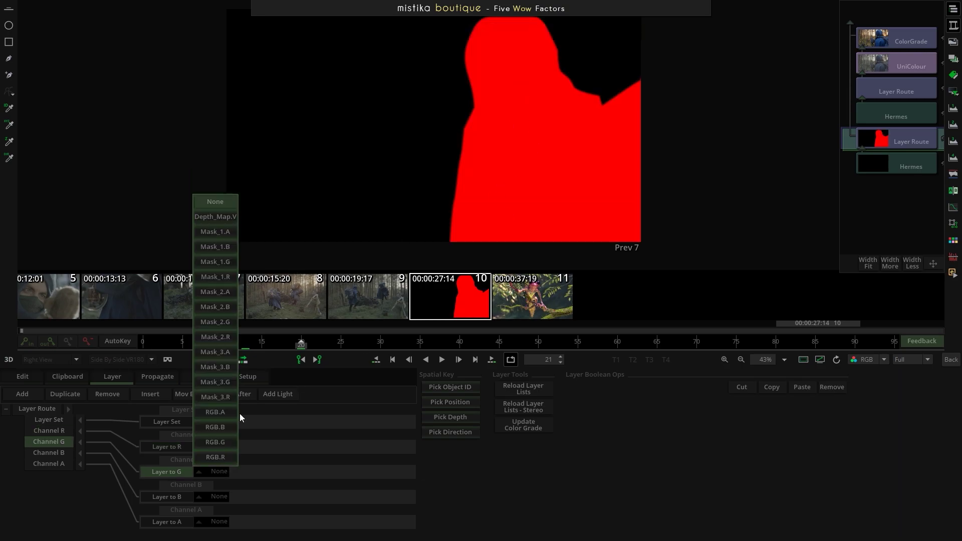
left_click(226, 322)
left_click(219, 496)
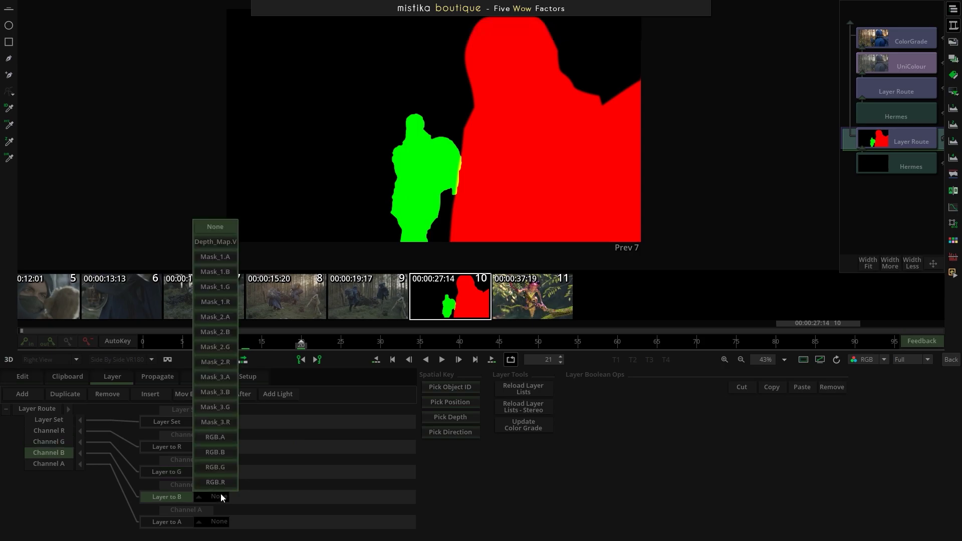
left_click(224, 392)
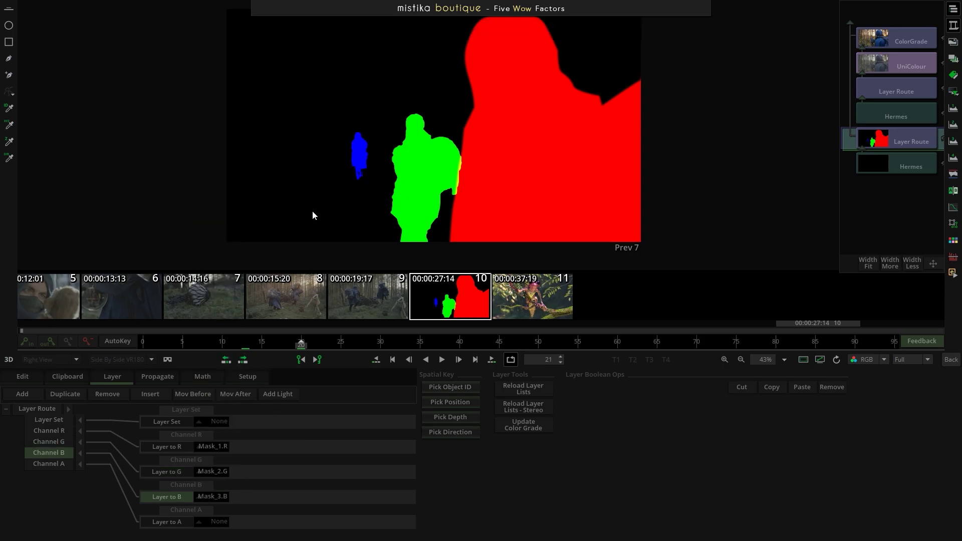
- Add a Blur effect on top of the duplicated Layer Route clip in the timeline and open its settings
left_click_drag(296, 346, 599, 328)
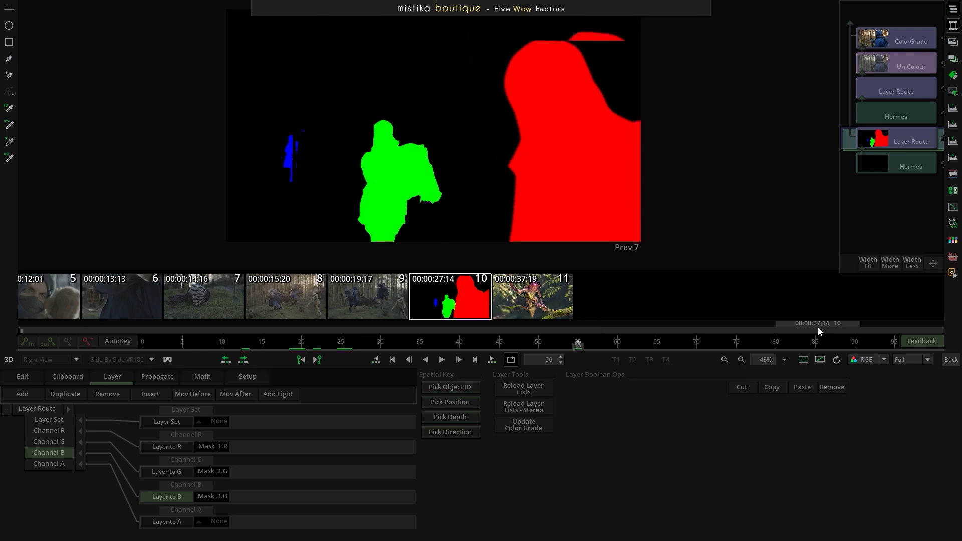
left_click(483, 343)
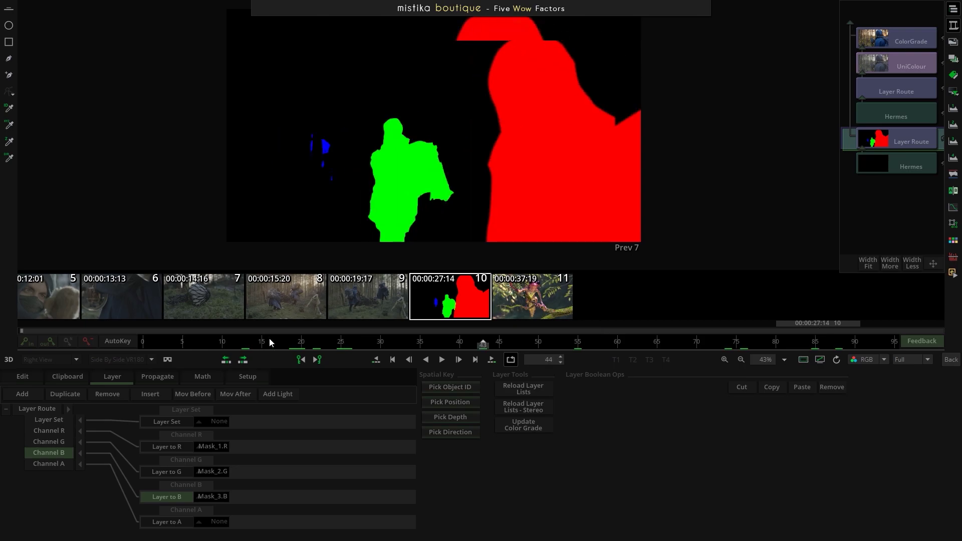
key("shift+Left")
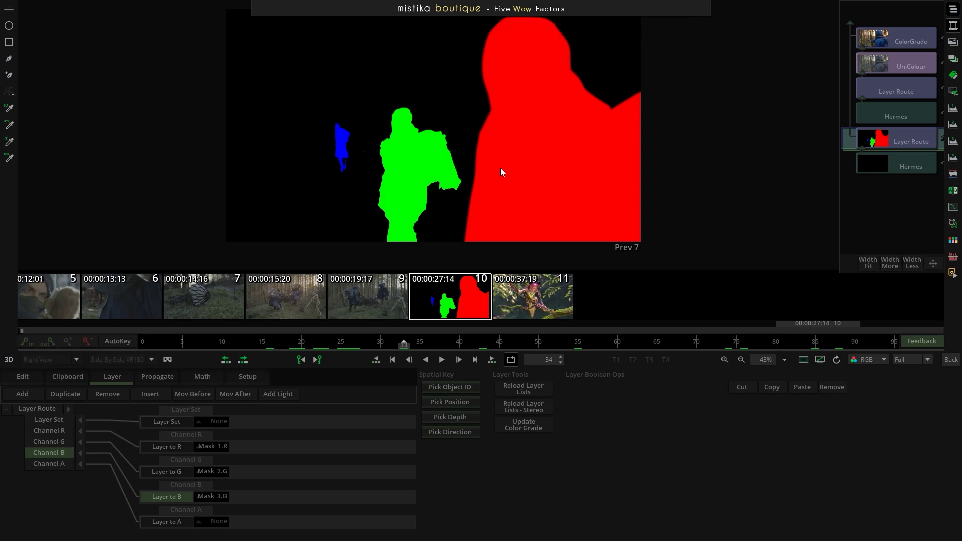
scroll(405, 198, "up", 3)
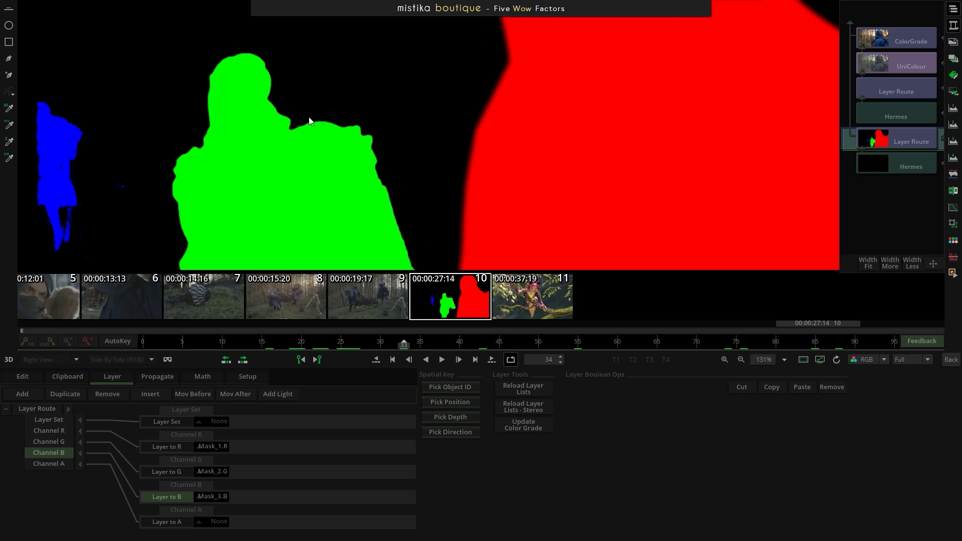
scroll(307, 145, "down", 2)
left_click(952, 361)
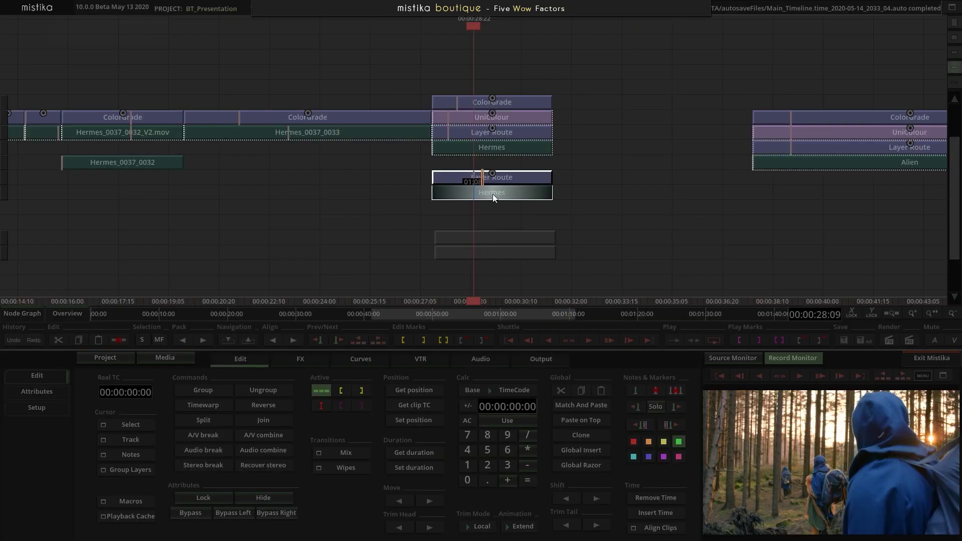
left_click(301, 359)
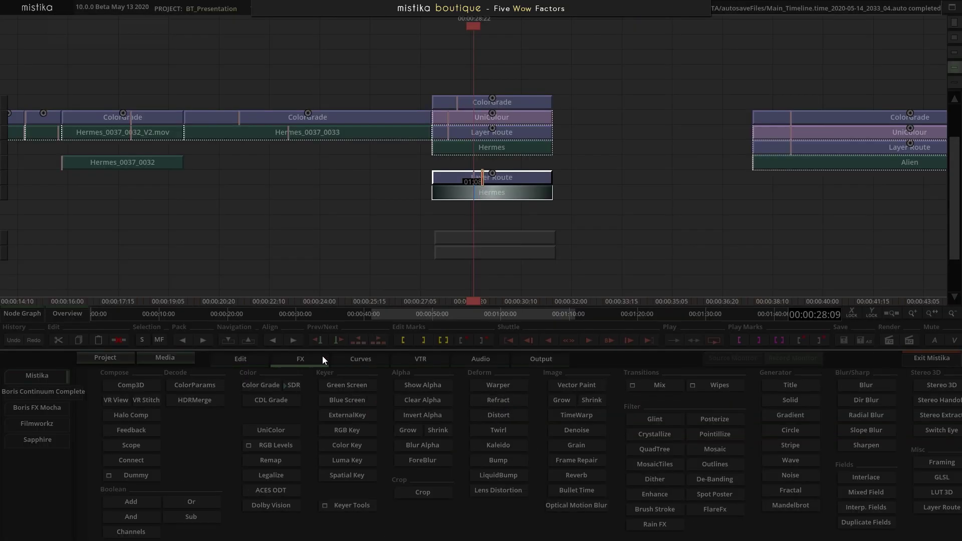
left_click(860, 387)
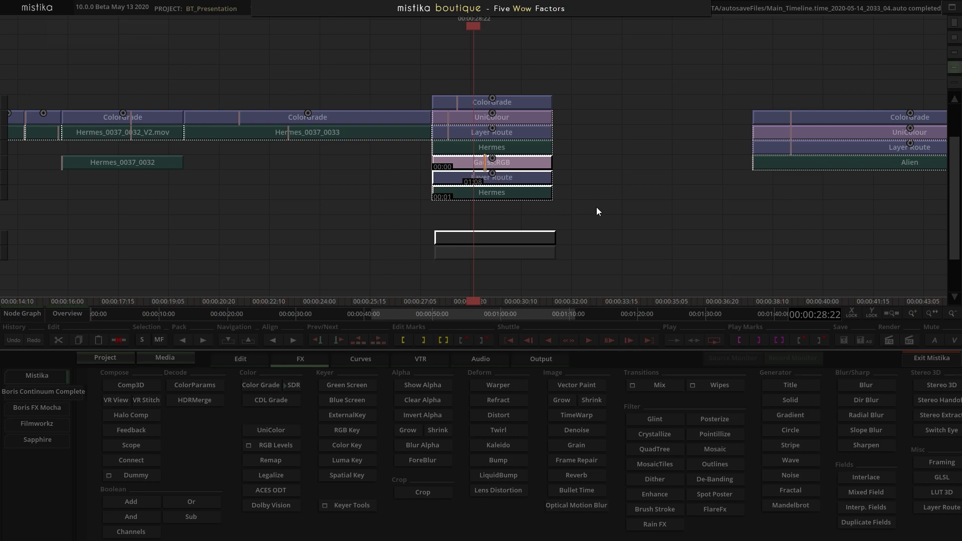
mouse_move(521, 164)
left_mouse_down()
mouse_move(519, 194)
mouse_move(522, 181)
left_mouse_up()
double_click(516, 176)
- Restrict the Gauss blur to the G channel and set its radius to 12
left_click(306, 421)
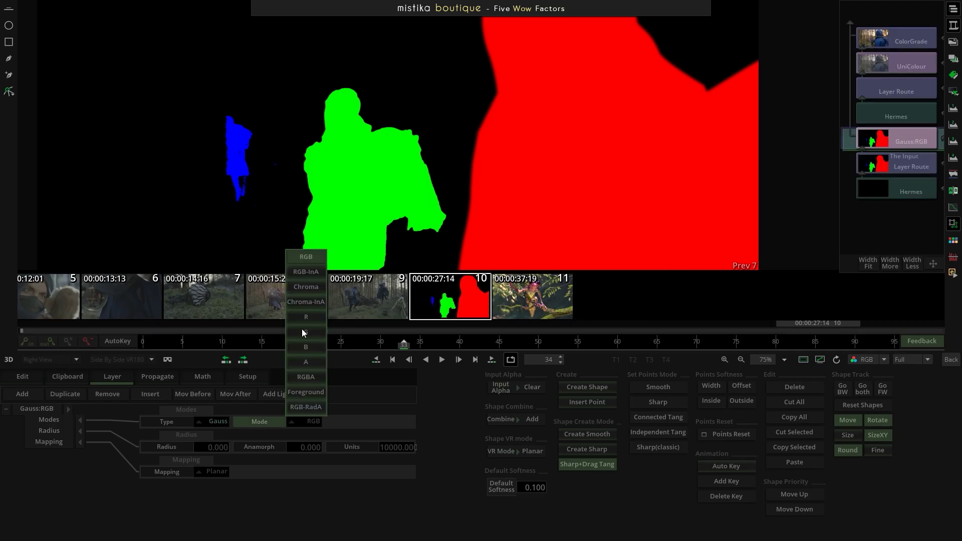
left_click(303, 333)
left_click_drag(205, 447, 267, 446)
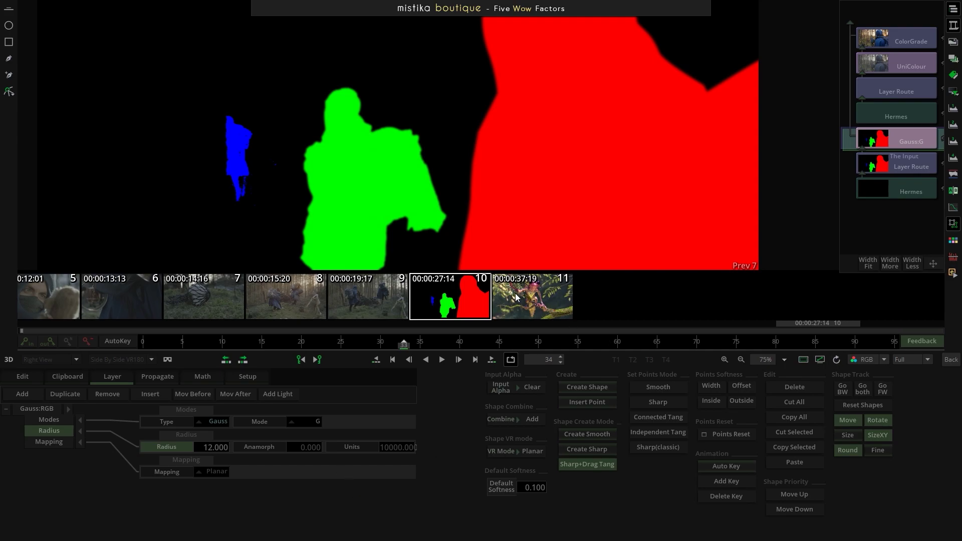
- Open the ColorGrade effect on top of the forest shot's stack and select Vector 3
left_click(951, 359)
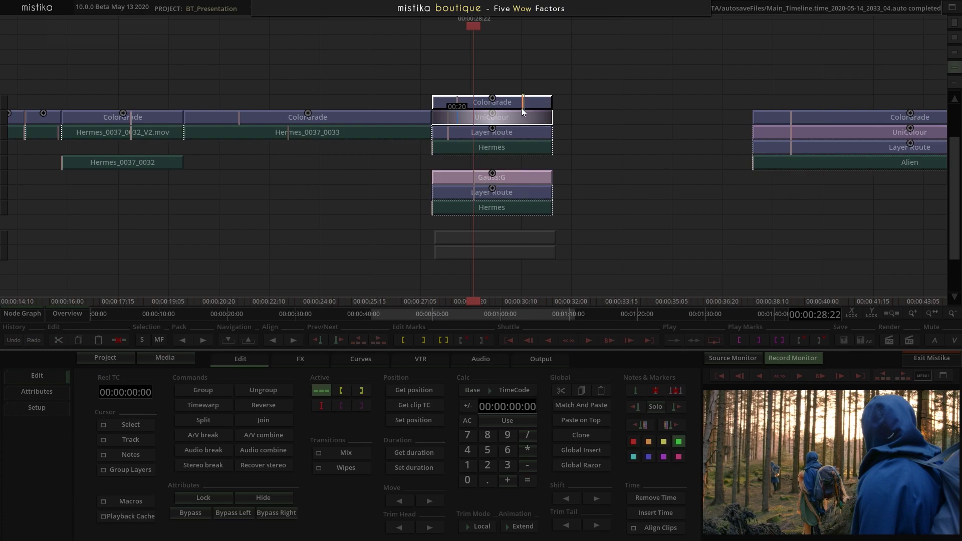
mouse_move(501, 126)
left_mouse_down()
mouse_move(495, 185)
mouse_move(514, 120)
left_mouse_up()
double_click(491, 105)
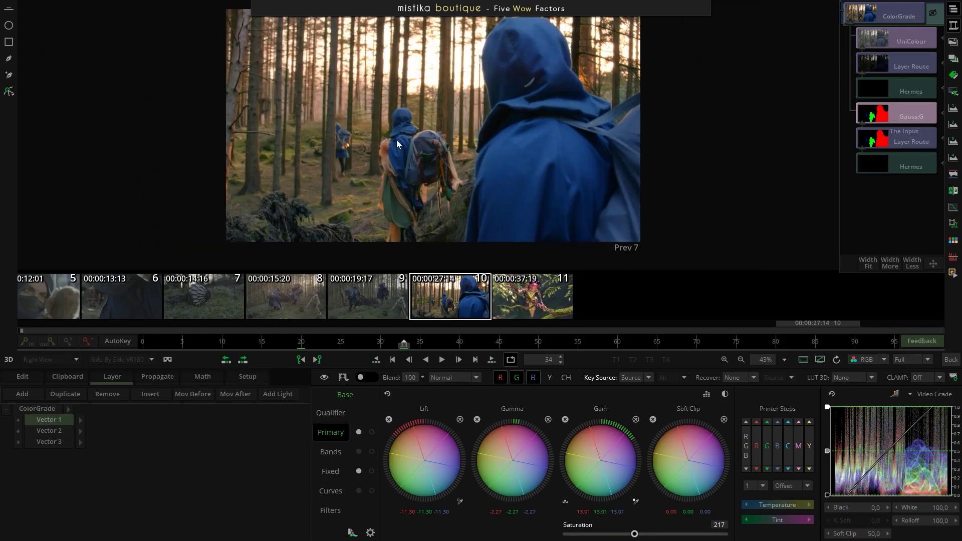
left_click(50, 442)
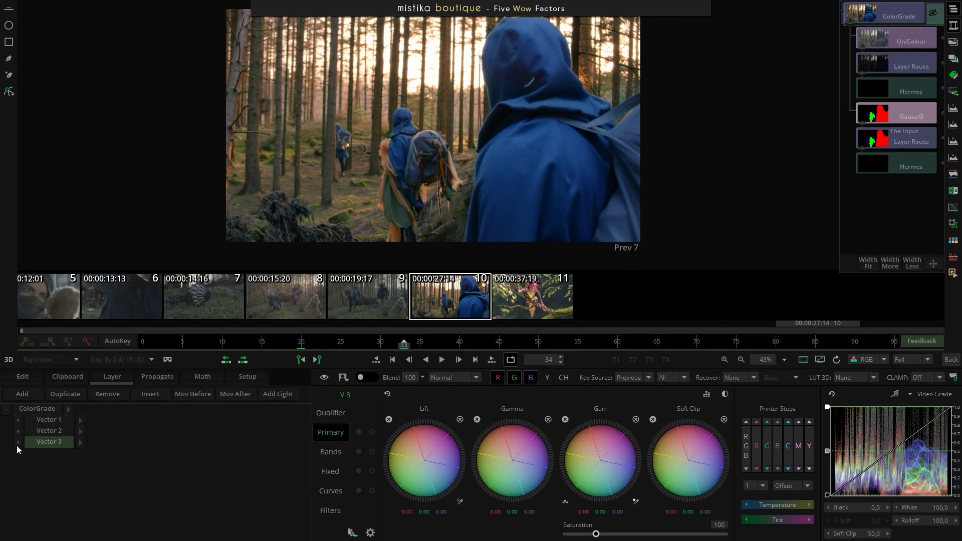
- In Vector 3's Qualifier, set Merge Key to And with In2's Green channel and display the resulting matte
left_click(338, 414)
left_click(509, 397)
left_click(503, 412)
left_click(542, 396)
left_click(535, 413)
left_click(578, 395)
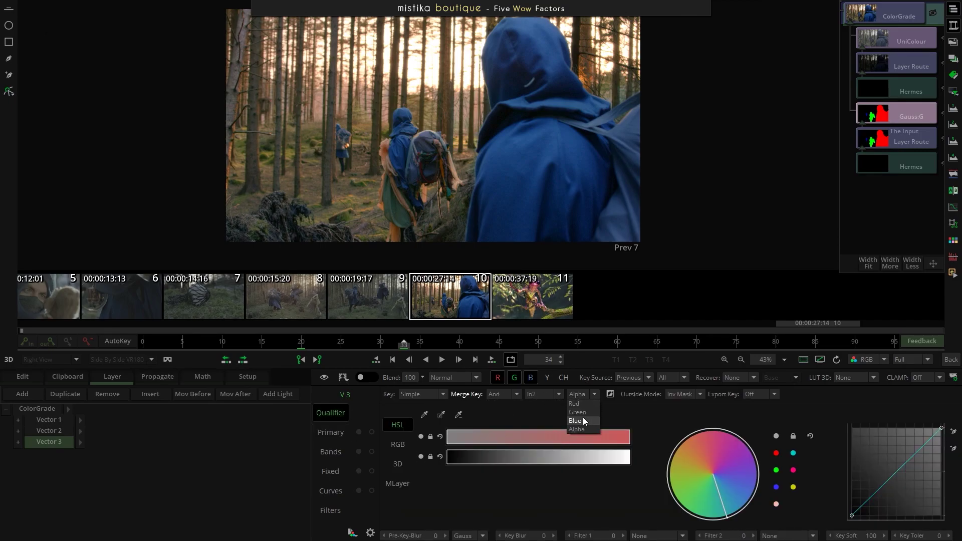
left_click(342, 381)
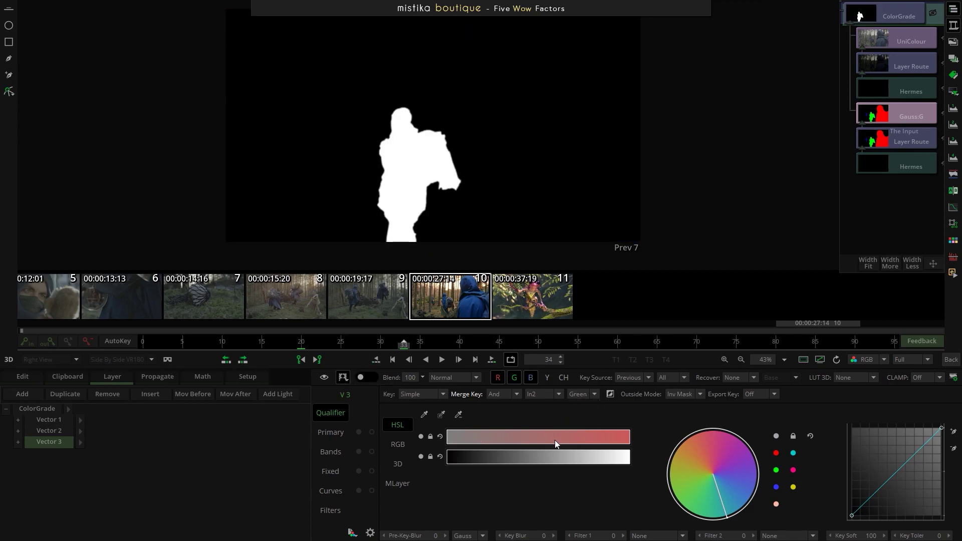
- Key the blue hues in Vector 3, adjust the hue range to cover the middle hiker's jacket, and soften the matte with Key Blur
left_click(775, 487)
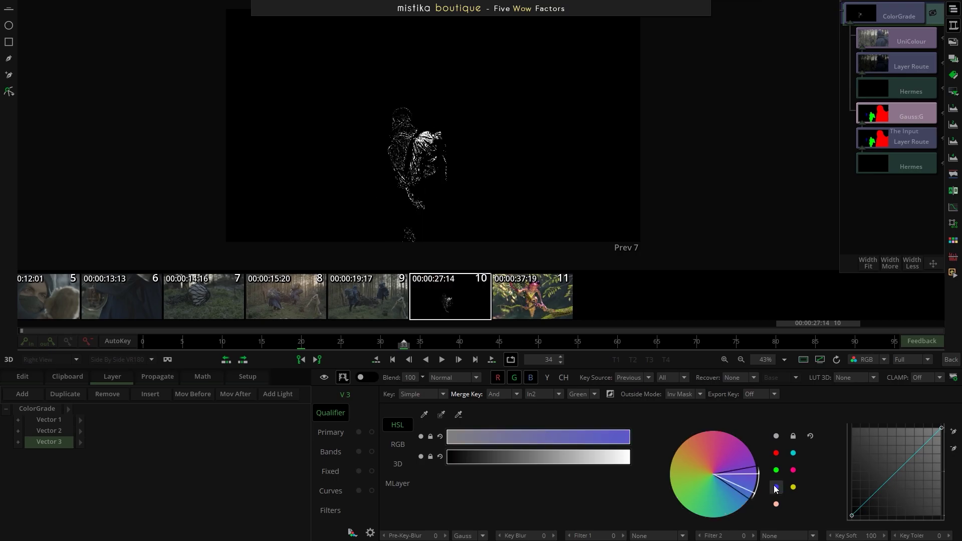
mouse_move(751, 479)
left_mouse_down()
mouse_move(745, 500)
mouse_move(750, 494)
left_mouse_up()
left_click_drag(534, 538, 587, 532)
left_click_drag(740, 488, 740, 489)
- Turn the middle hiker's jacket red in Vector 3's Bands with All Hue at -141 and All Sat at 172
left_click(330, 452)
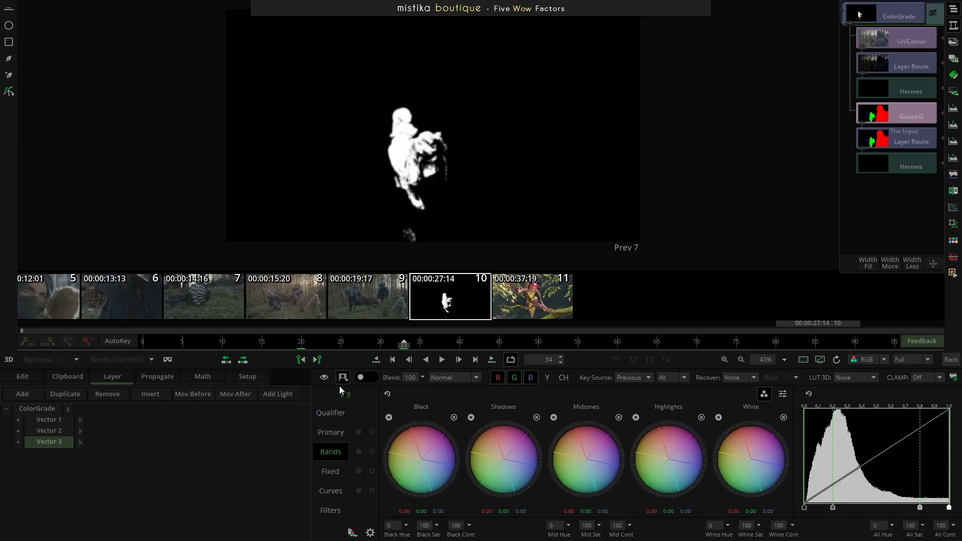
left_click(782, 394)
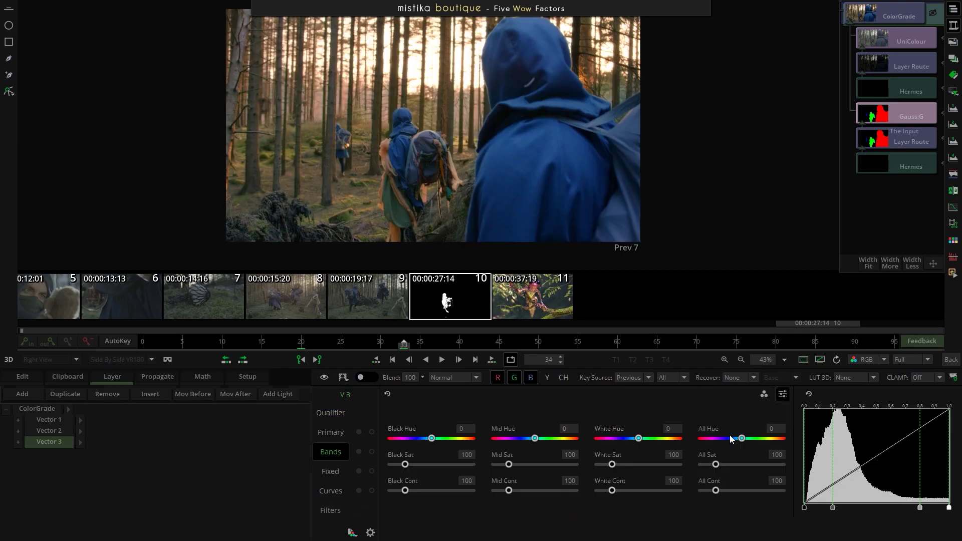
left_click_drag(742, 439, 728, 462)
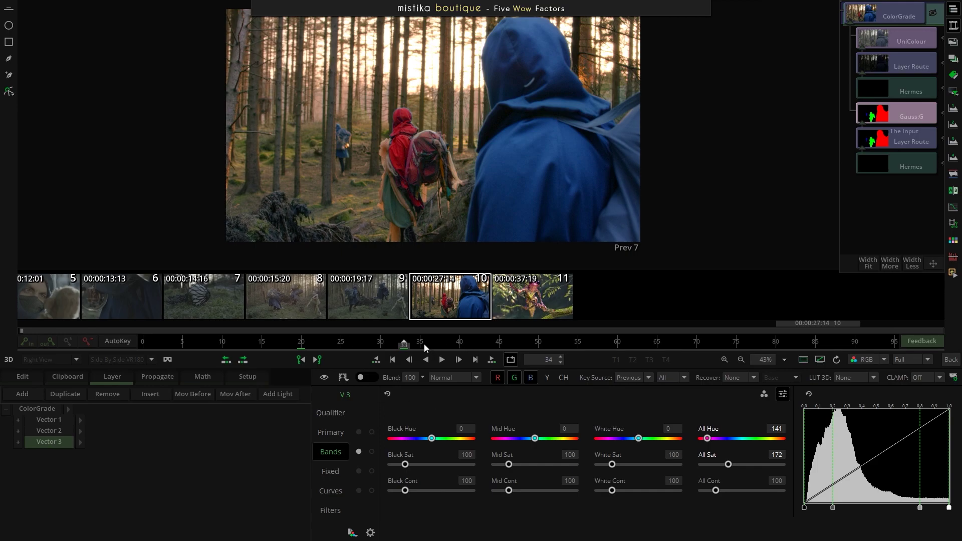
- Add a fourth vector, set its Merge Key to And with In2's Red channel, and check the foreground hiker's matte
left_click(214, 344)
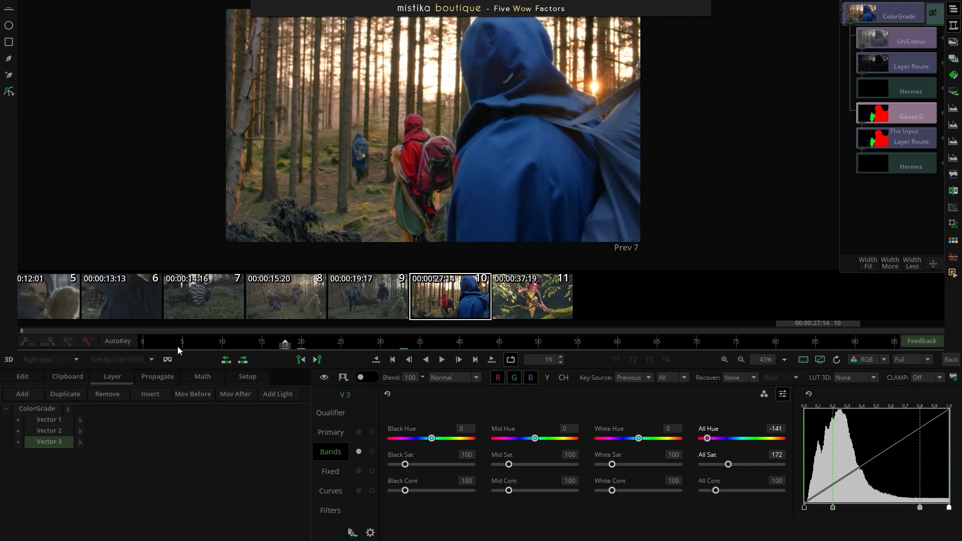
left_click(160, 345)
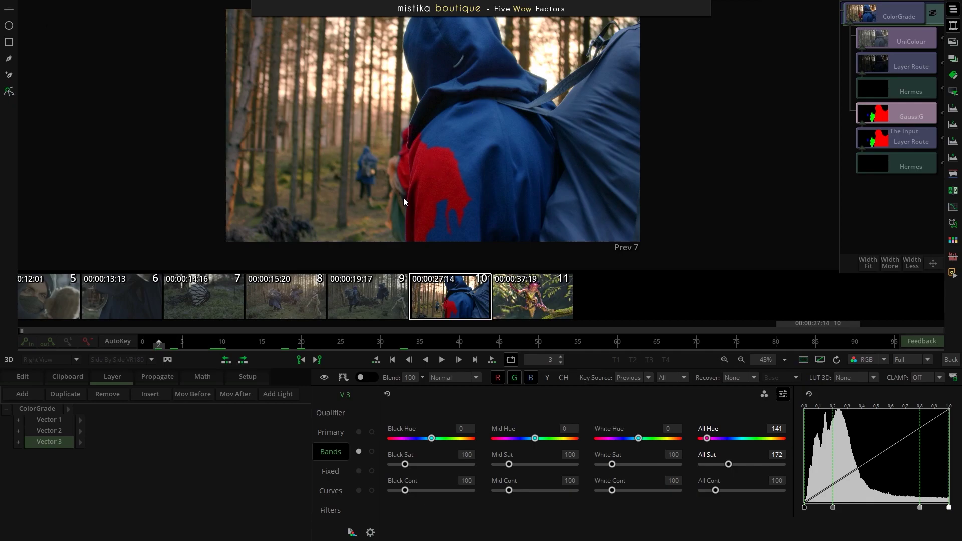
left_click(34, 391)
left_click(338, 415)
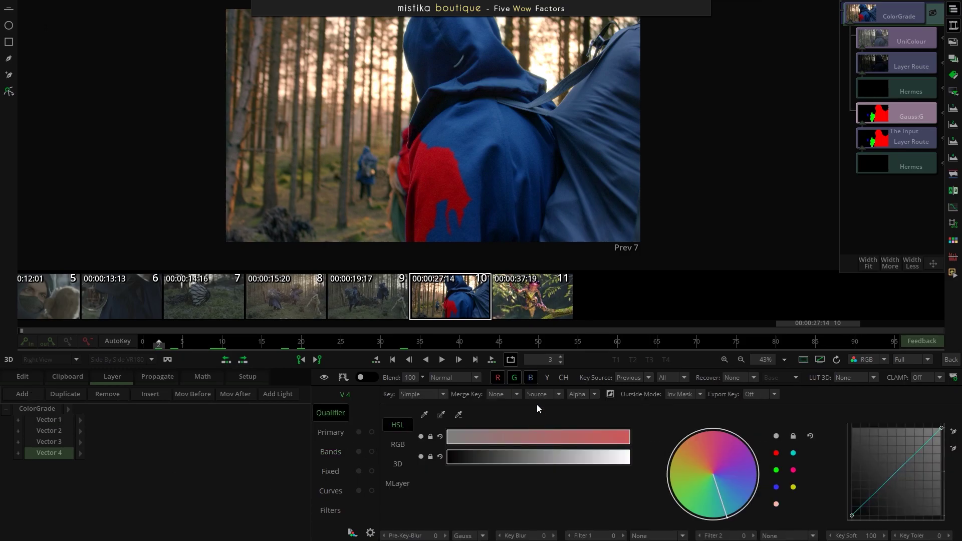
left_click(499, 398)
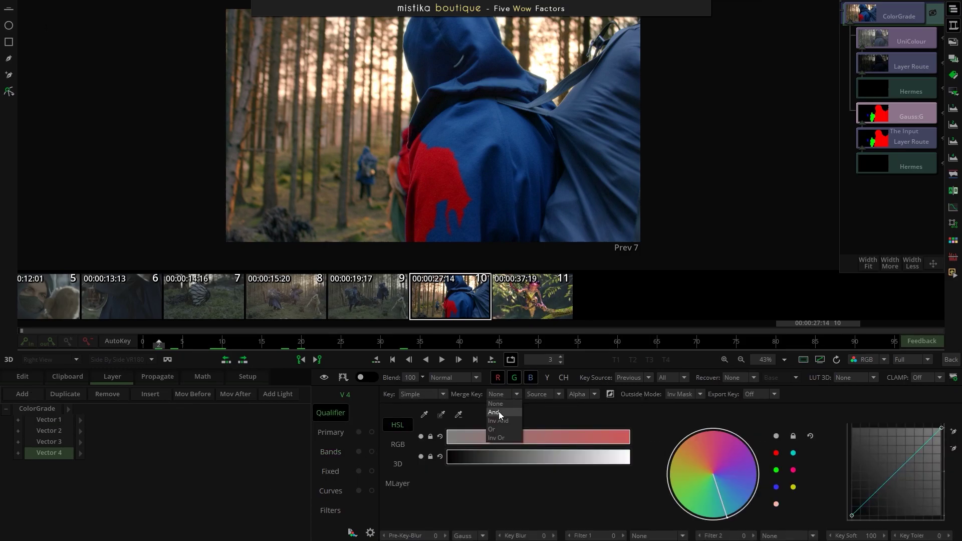
left_click(498, 410)
left_click(537, 394)
left_click(537, 411)
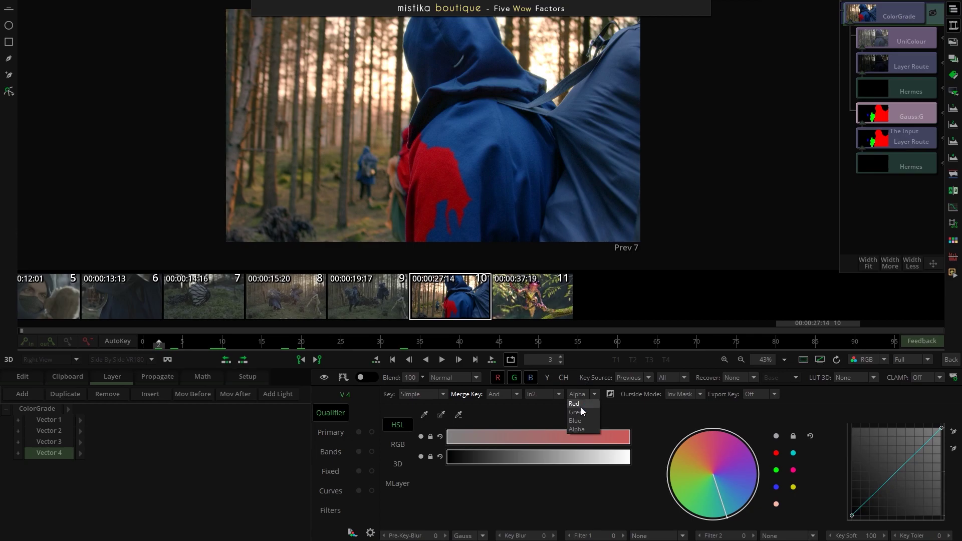
left_click(580, 405)
left_click(342, 378)
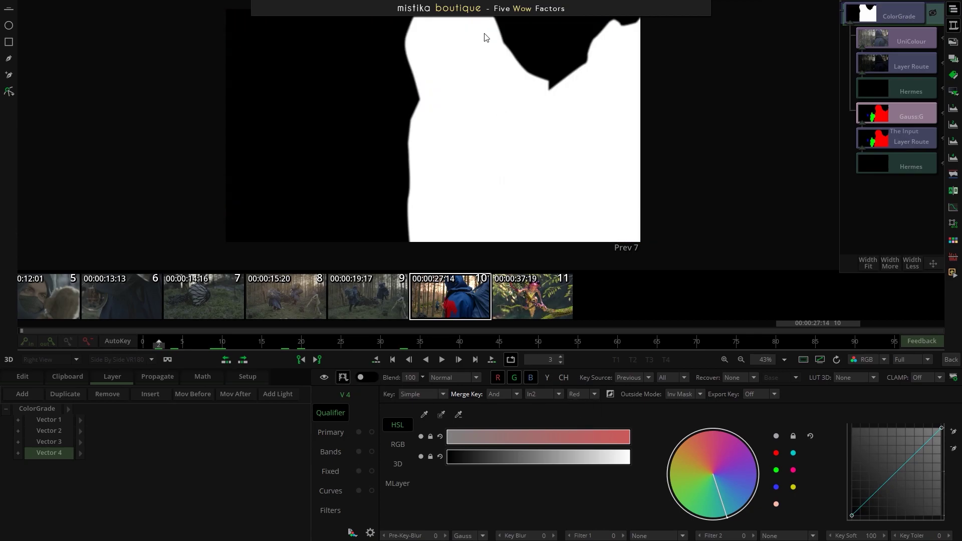
left_click(344, 381)
- Set Vector 4's Recover to Inside with V2 as the source, restoring the foreground hiker's blue jacket
left_click(739, 380)
left_click(753, 389)
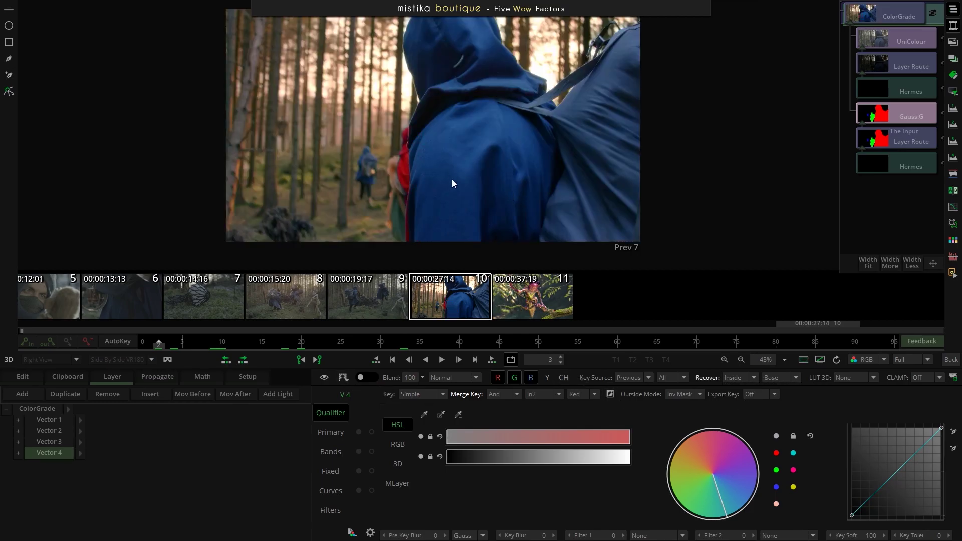
left_click(777, 380)
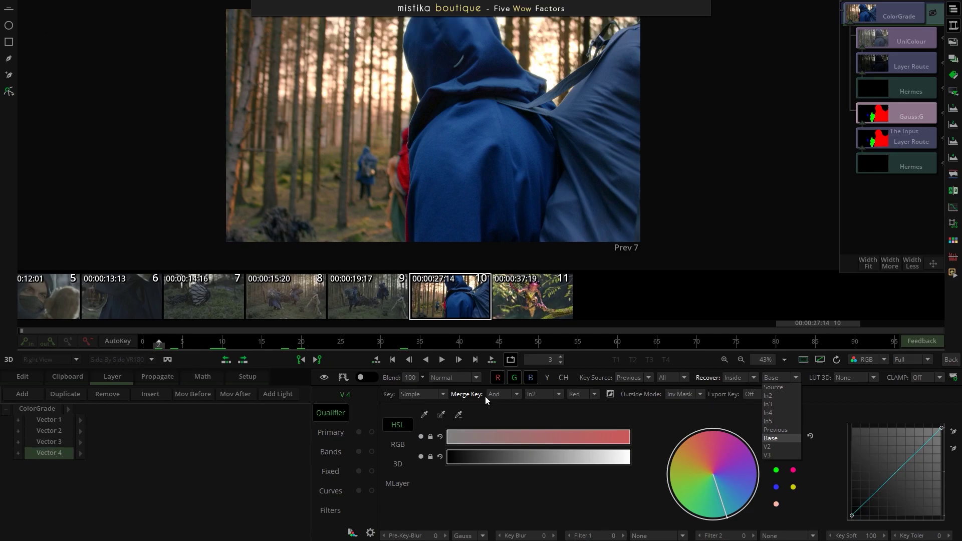
left_click(770, 446)
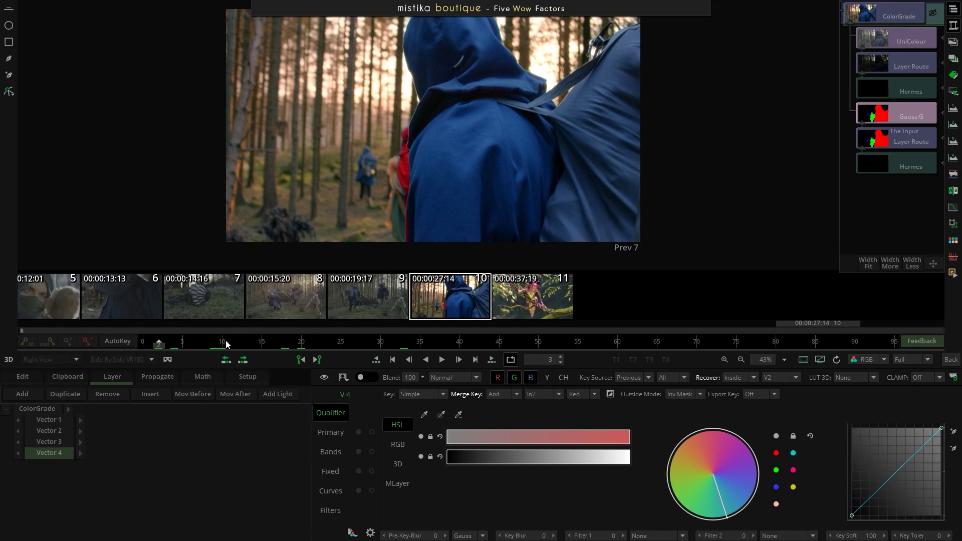
- Check the recovered foreground jacket on several frames of the shot, and add a fifth vector to the grade
left_click_drag(224, 343, 467, 343)
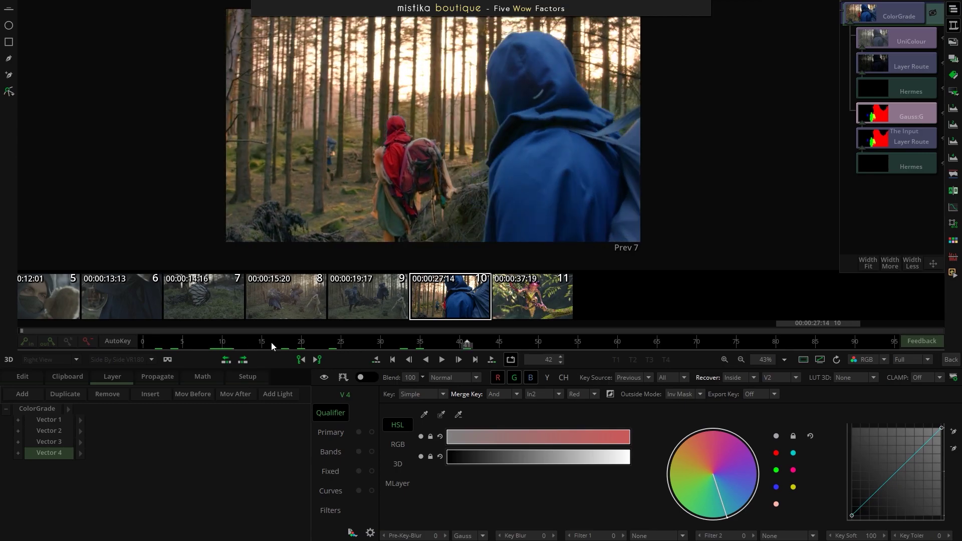
left_click_drag(272, 341, 190, 343)
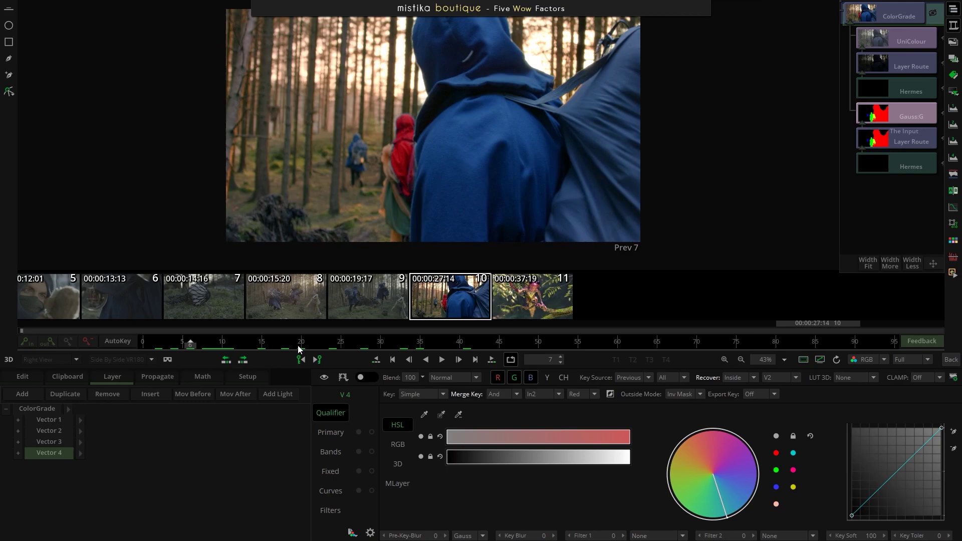
left_click_drag(299, 349, 435, 343)
left_click(37, 395)
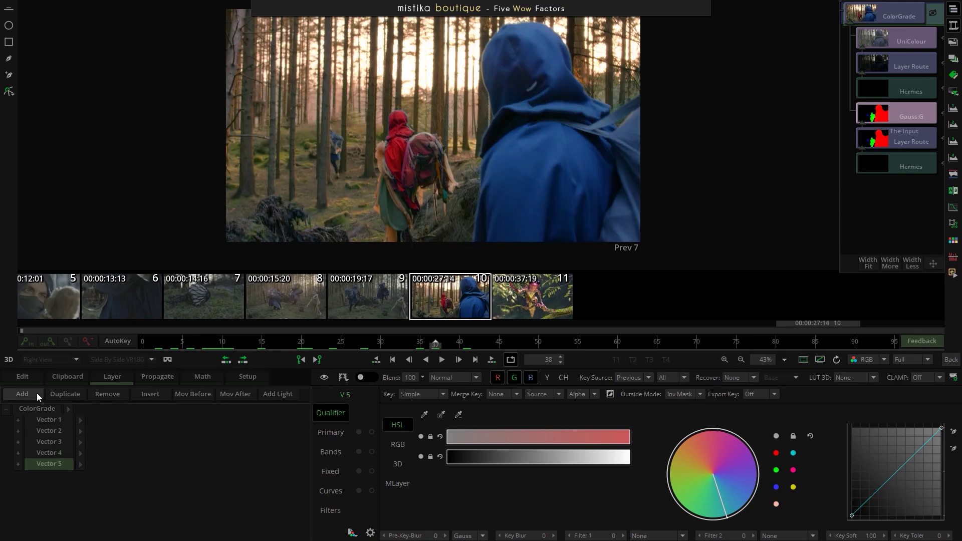
- Key Vector 5 from the Depth_Map.V layer in the MLayer qualifier, with Depth Z 1.300 and Softness Z 0.300
left_click(396, 482)
left_click(465, 453)
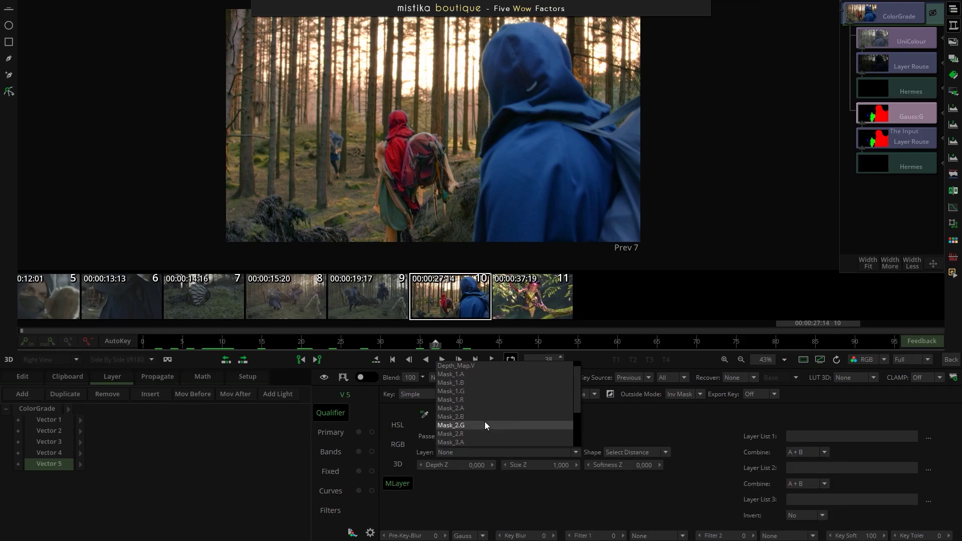
left_click(457, 366)
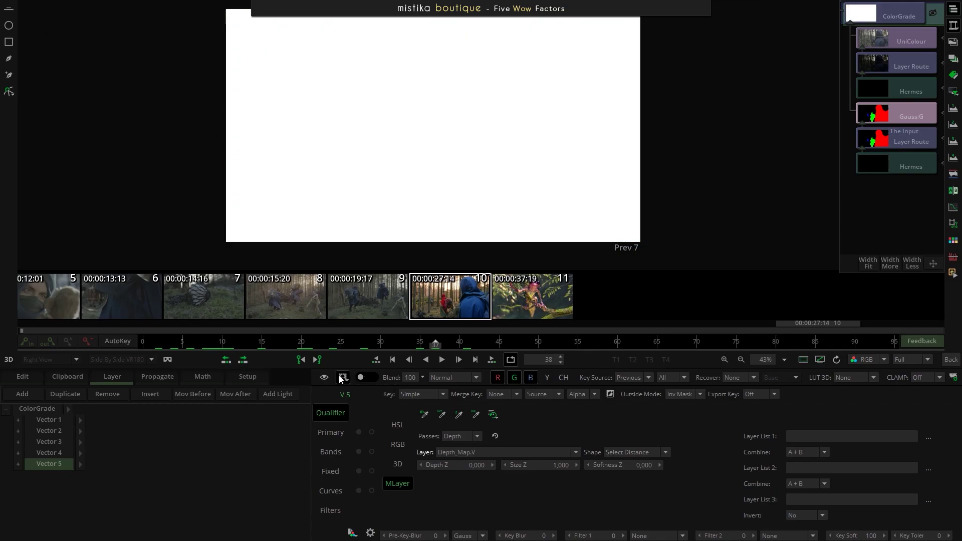
left_click_drag(462, 462, 509, 476)
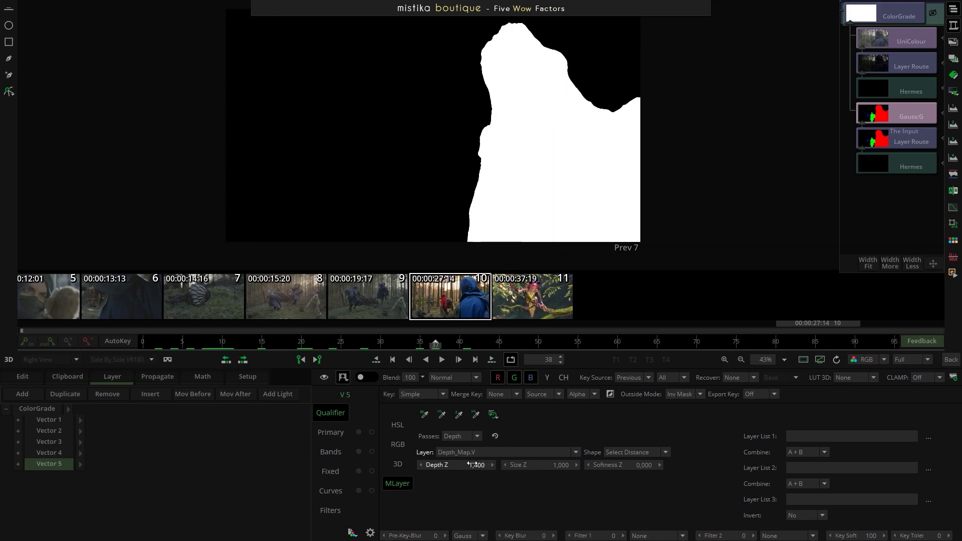
mouse_move(628, 465)
left_mouse_down()
mouse_move(643, 465)
mouse_move(614, 465)
left_mouse_up()
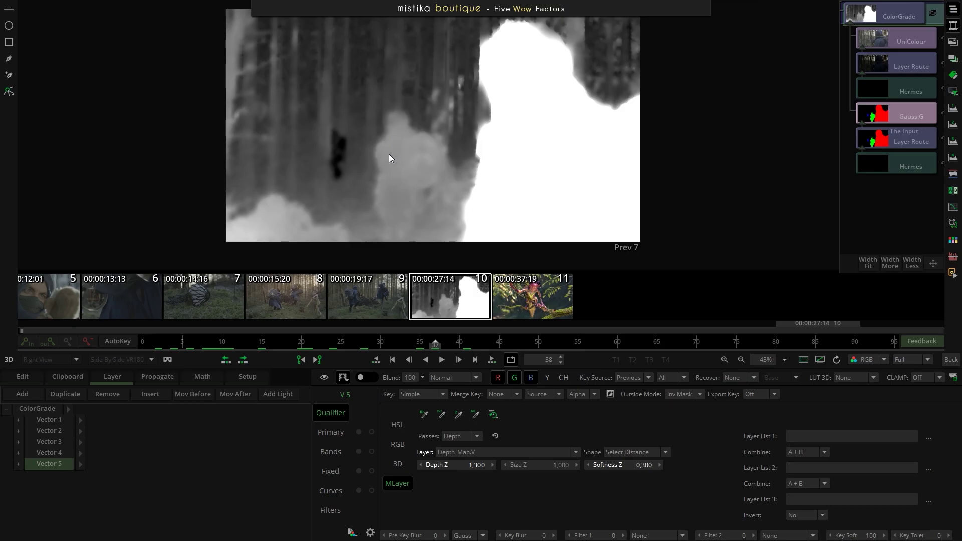
- Cut the middle hiker out of Vector 5's matte by setting Merge Key to Inv And with In2's Green channel
left_click(501, 394)
left_click(504, 424)
left_click(540, 395)
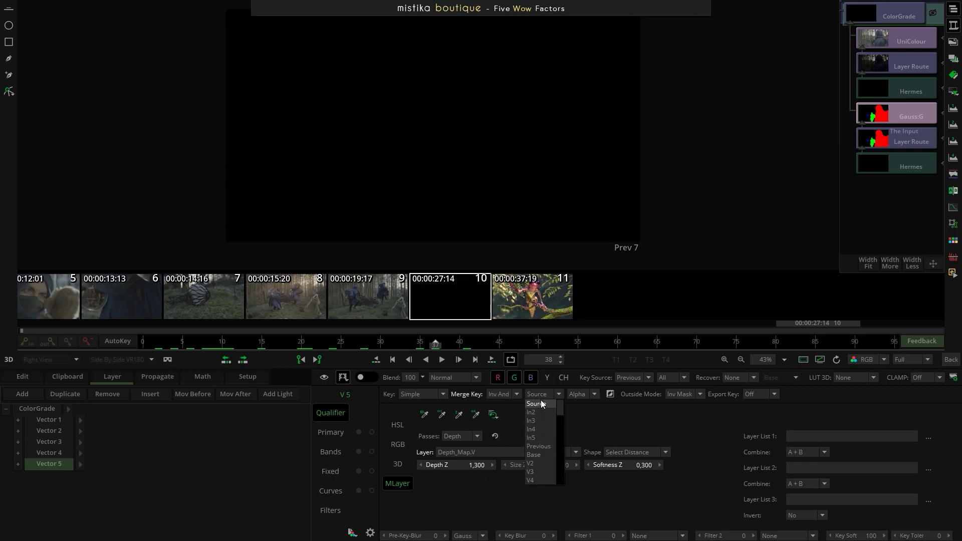
left_click(536, 412)
left_click(578, 395)
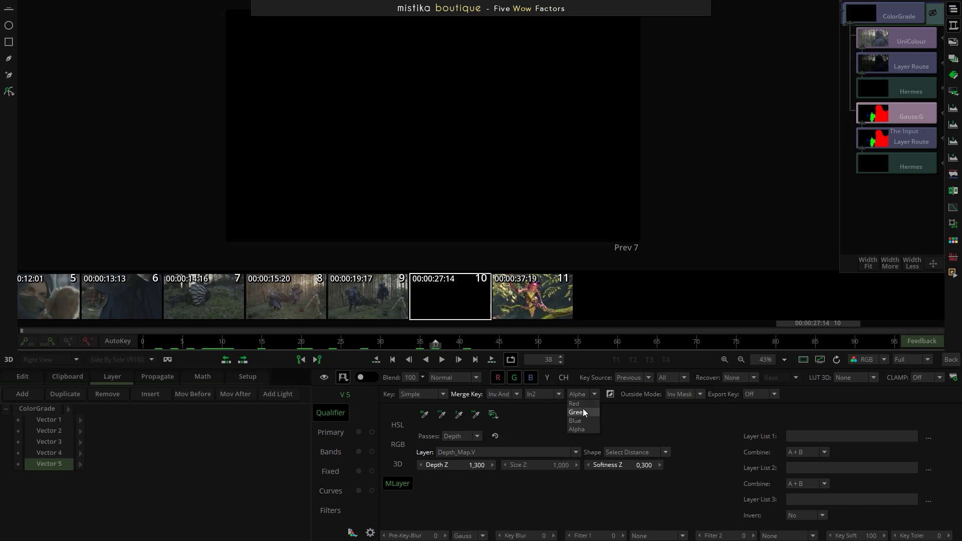
left_click(583, 410)
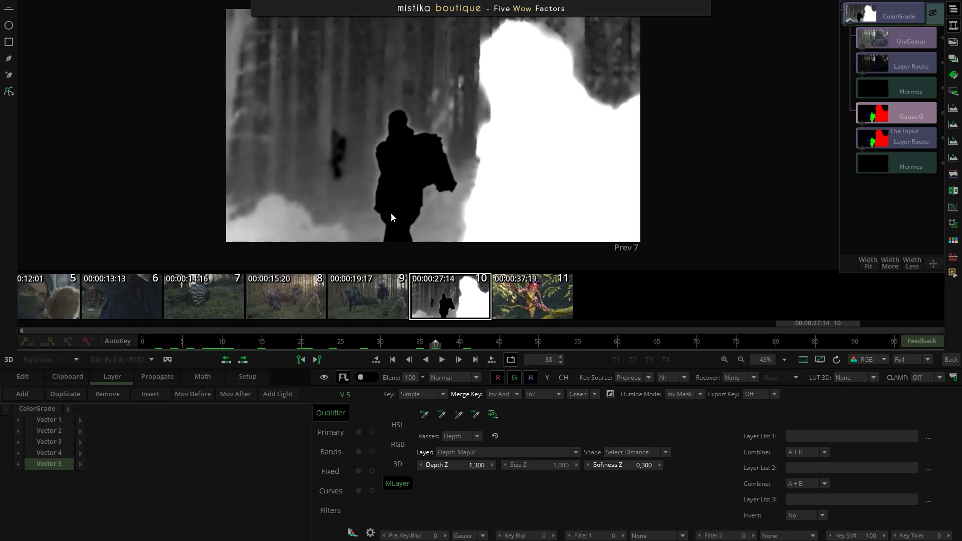
- Switch Vector 5's depth shape to Off Focus Distance and soften the matte with a Key Blur of 39
left_click(610, 453)
left_click(631, 470)
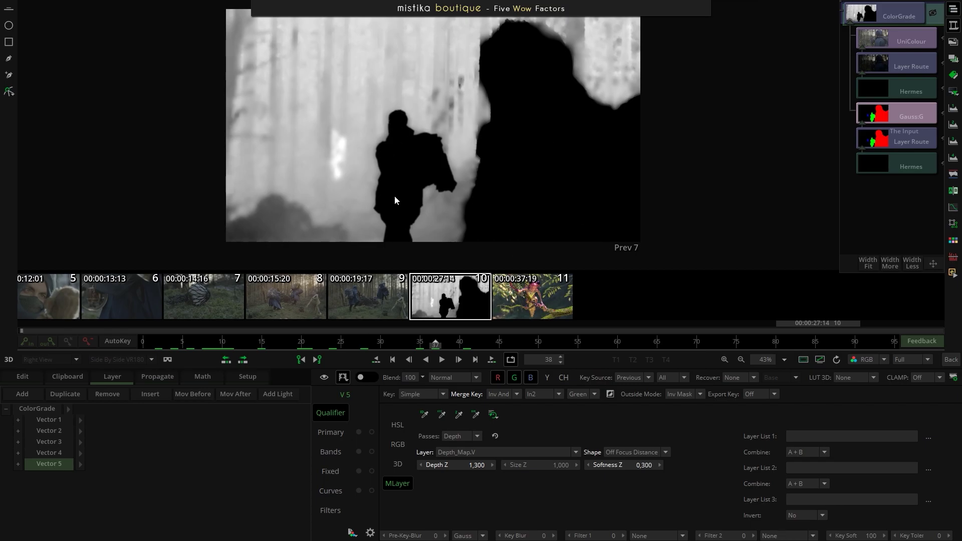
left_click_drag(537, 539, 624, 531)
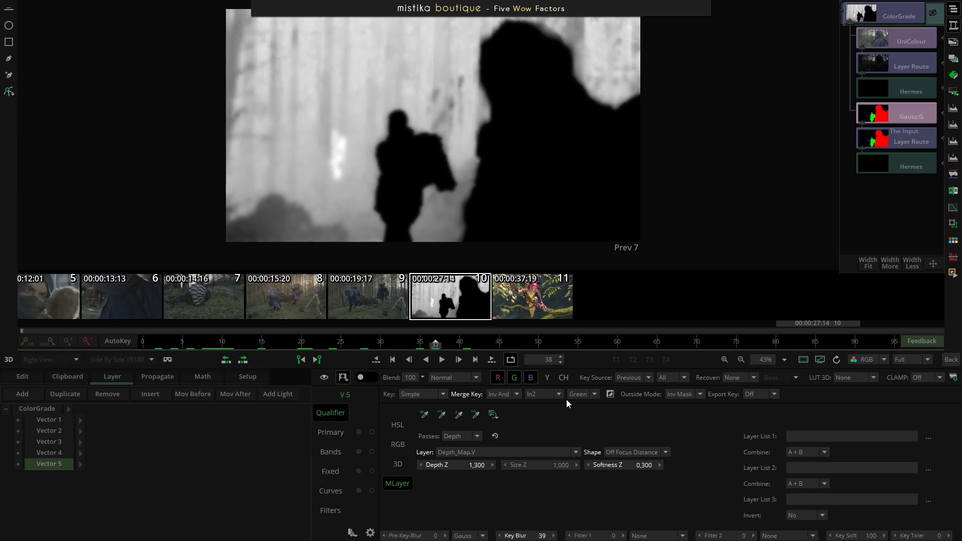
- Ramp off the darkest tones of Vector 5's key in the HSL luminance range, and return to viewing the graded picture
left_click(406, 422)
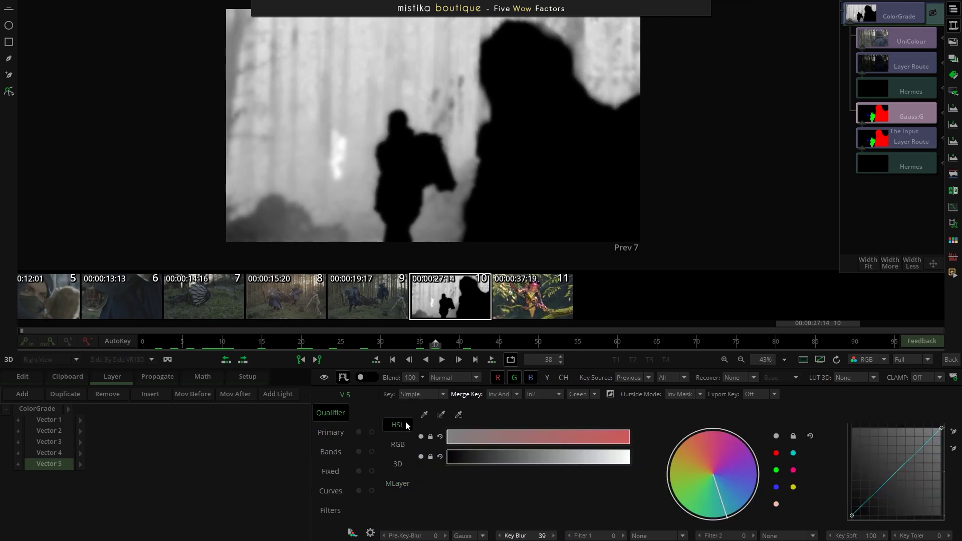
left_click_drag(450, 457, 484, 455)
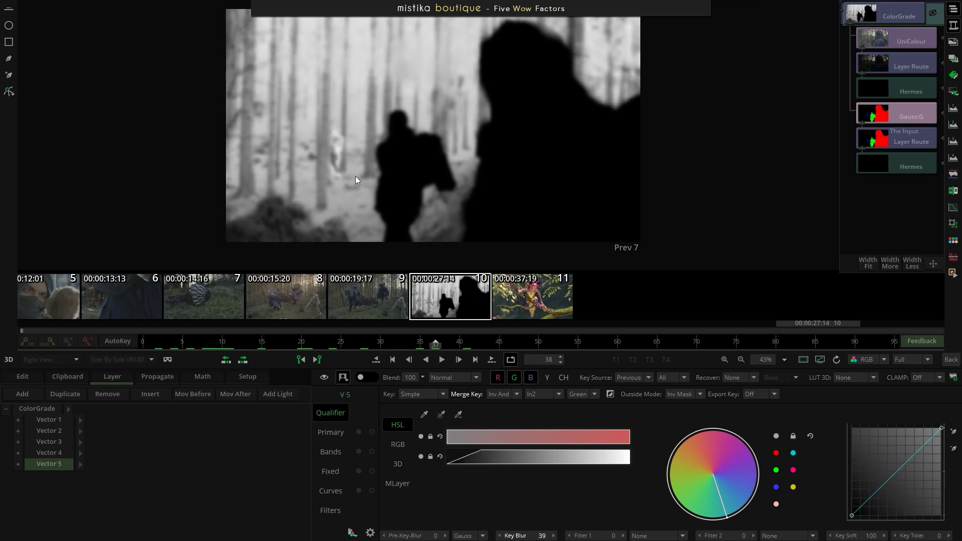
left_click(343, 379)
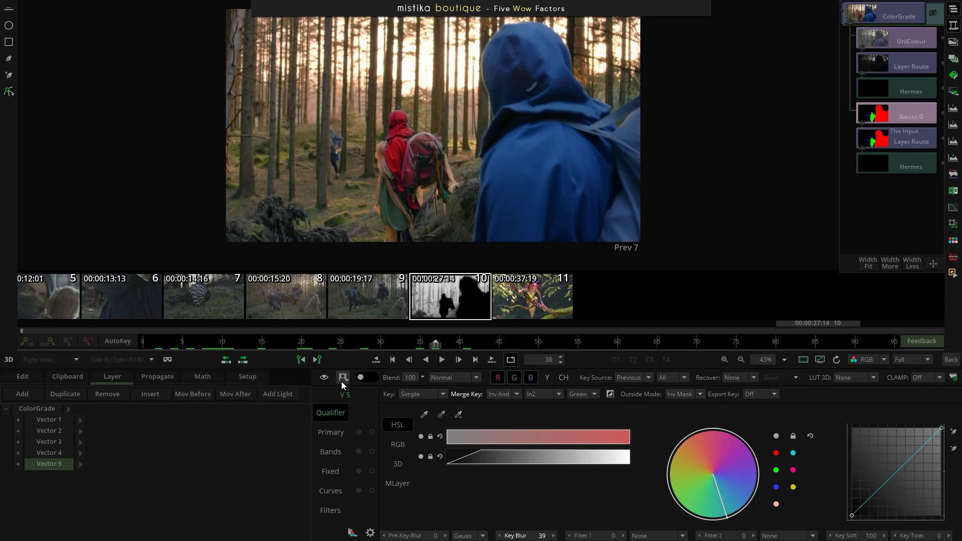
- Brighten and cool the background with Vector 5's Primary Gain at 6.25 red, 5.01 green and 24.77 blue
left_click(330, 432)
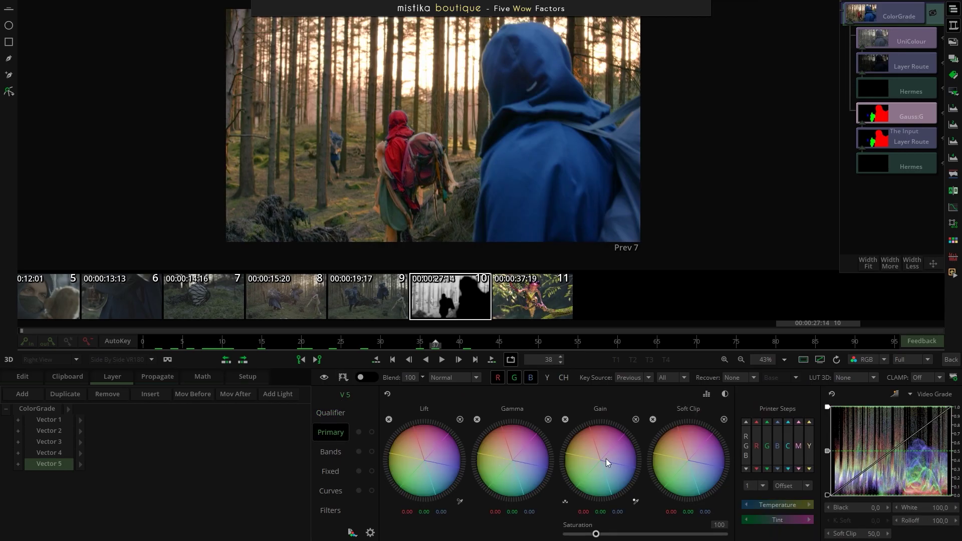
left_click_drag(602, 465, 737, 482)
left_click_drag(581, 455, 578, 420)
- Compare the background with and without Vector 5's Primary correction, and leave the correction switched off
left_click(359, 432)
left_click(359, 432)
left_click(359, 432)
left_click(359, 432)
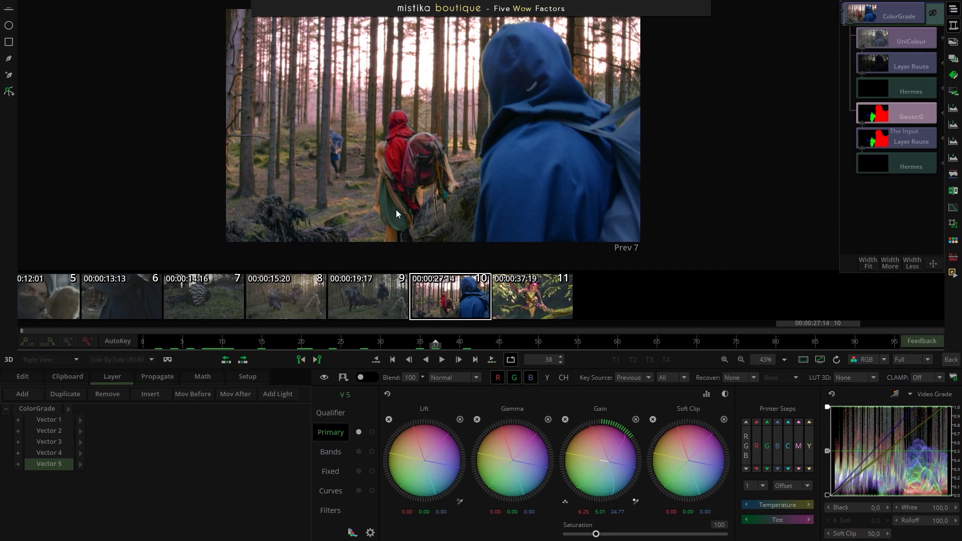
left_click(357, 434)
left_click(358, 434)
left_click(358, 433)
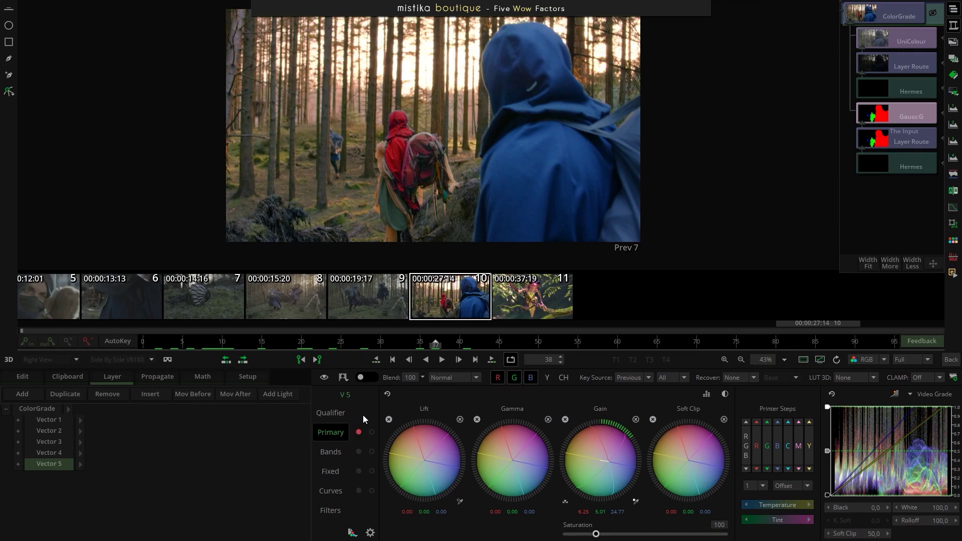
- In the timeline, group the whole layered forest stack, move it level with the neighbouring shots' ColorGrade track, and ungroup it
left_click(950, 360)
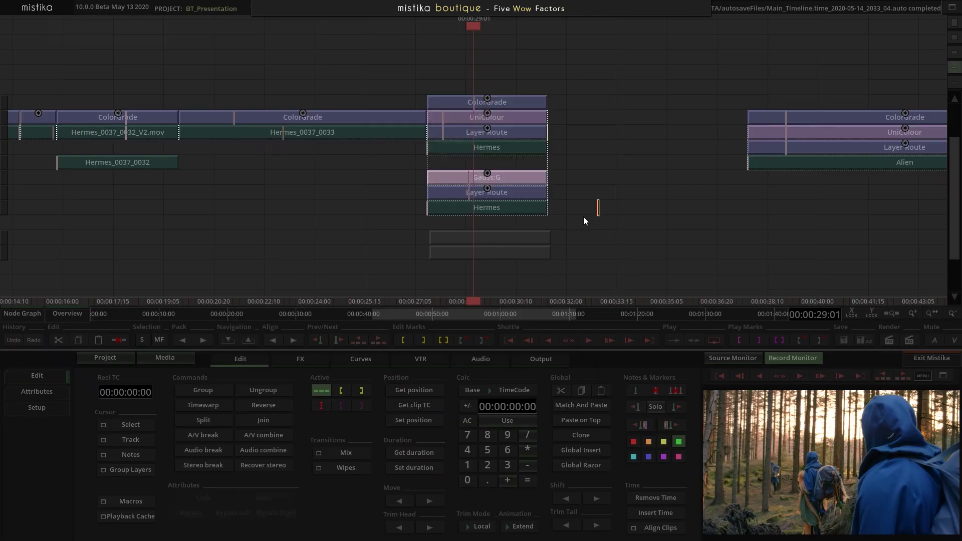
left_click(483, 211)
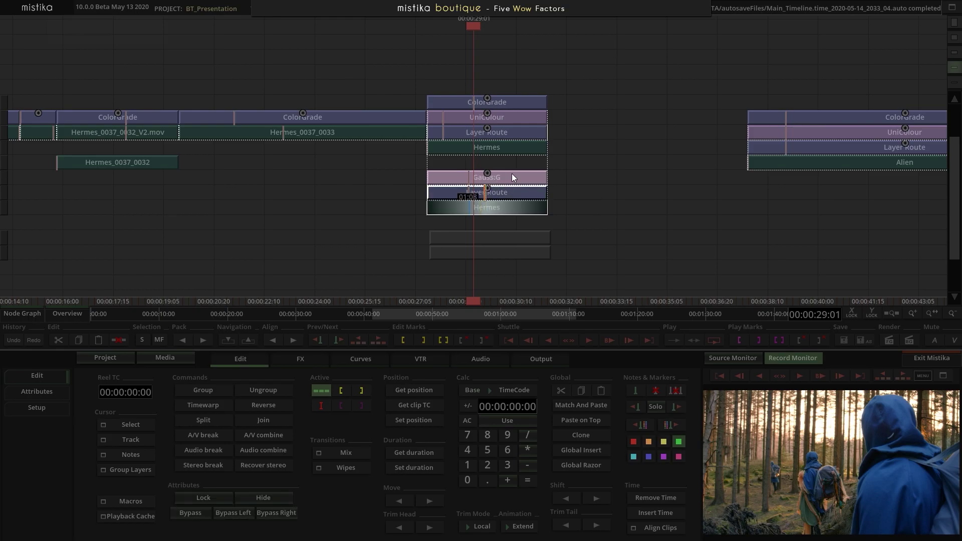
left_click(502, 102)
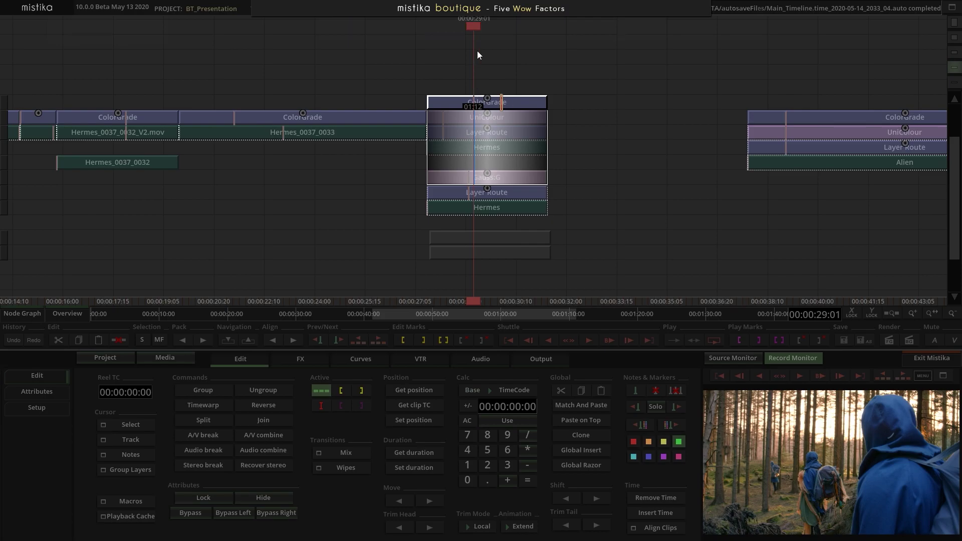
left_click(486, 99)
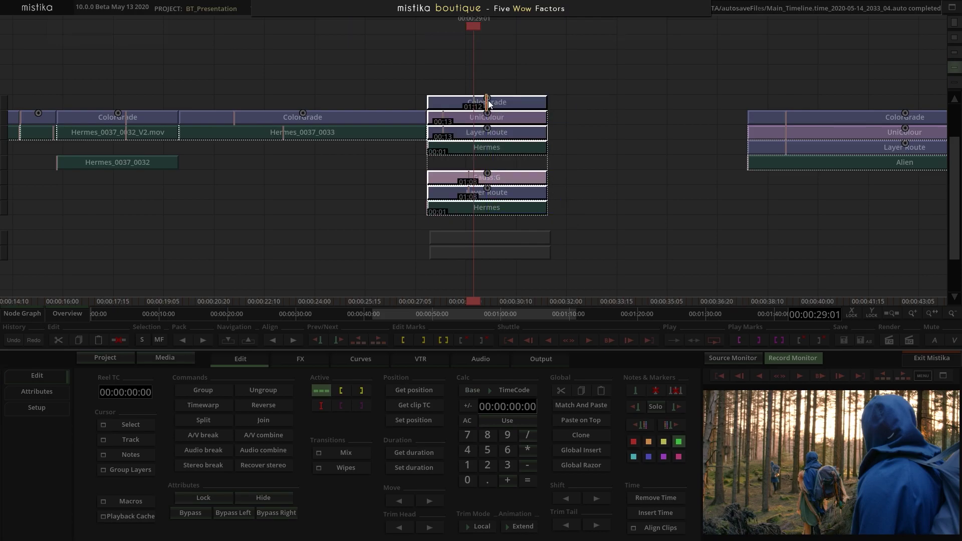
key("g")
left_click(495, 134)
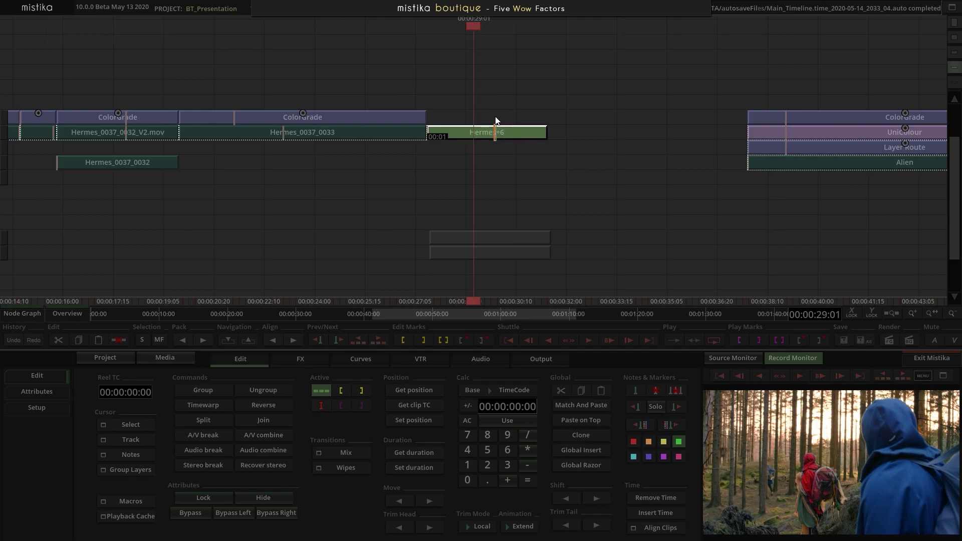
left_click_drag(511, 125, 510, 113)
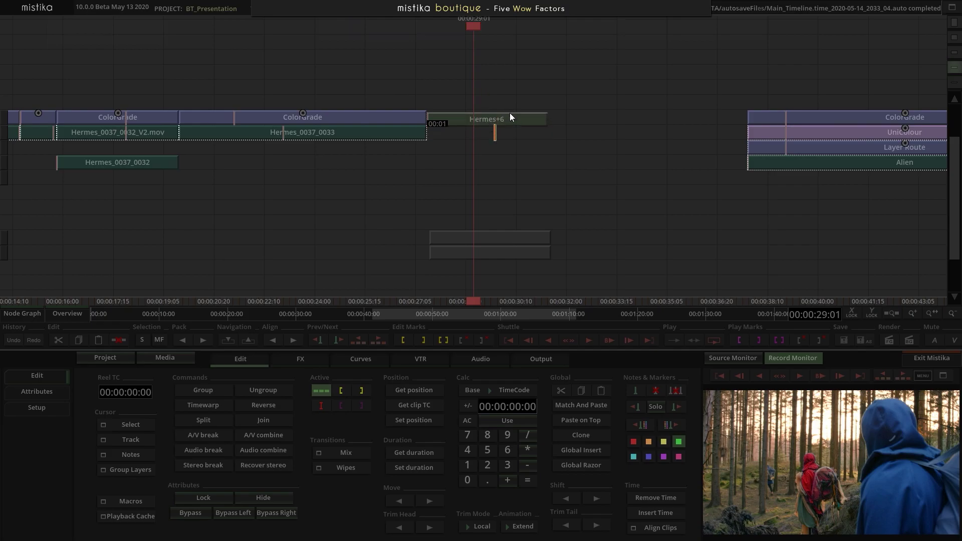
key("shift+g")
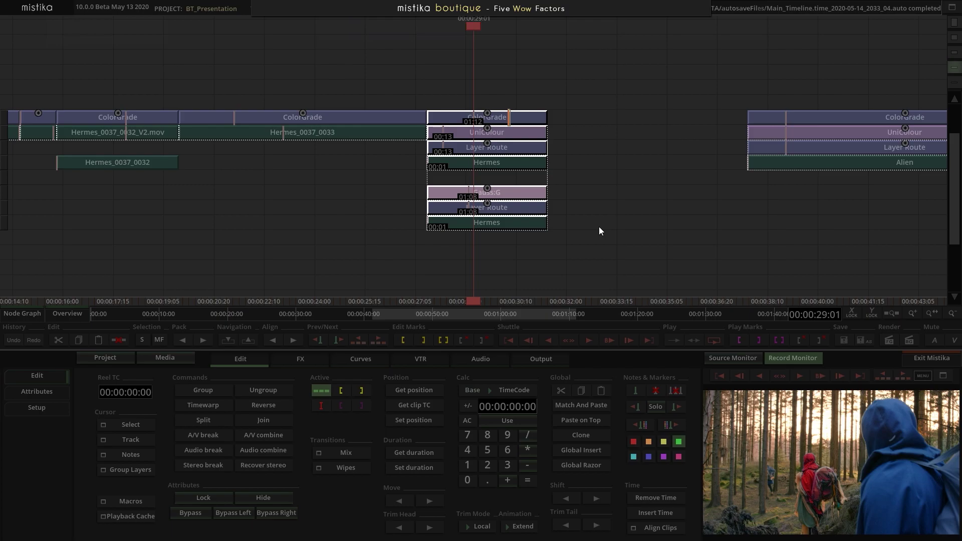
left_click(604, 139)
- Reopen the forest shot's ColorGrade to review its node tree and vectors, and return to the timeline
double_click(499, 115)
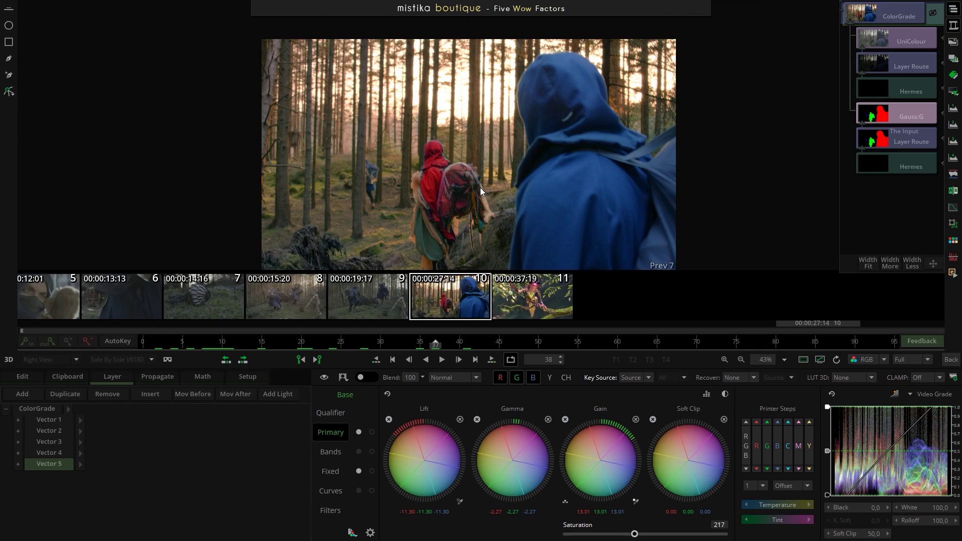
scroll(478, 183, "down", 2)
left_click(951, 360)
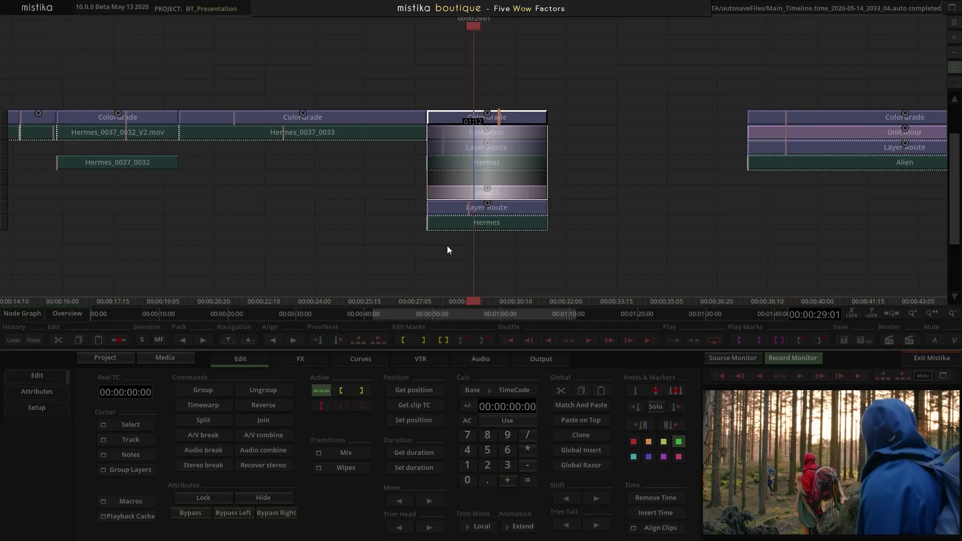
- Delete the spare Hermes_0037_0032 clip and the leftover clips beneath the first shot from the timeline
scroll(435, 251, "down", 2)
left_click_drag(320, 185, 191, 162)
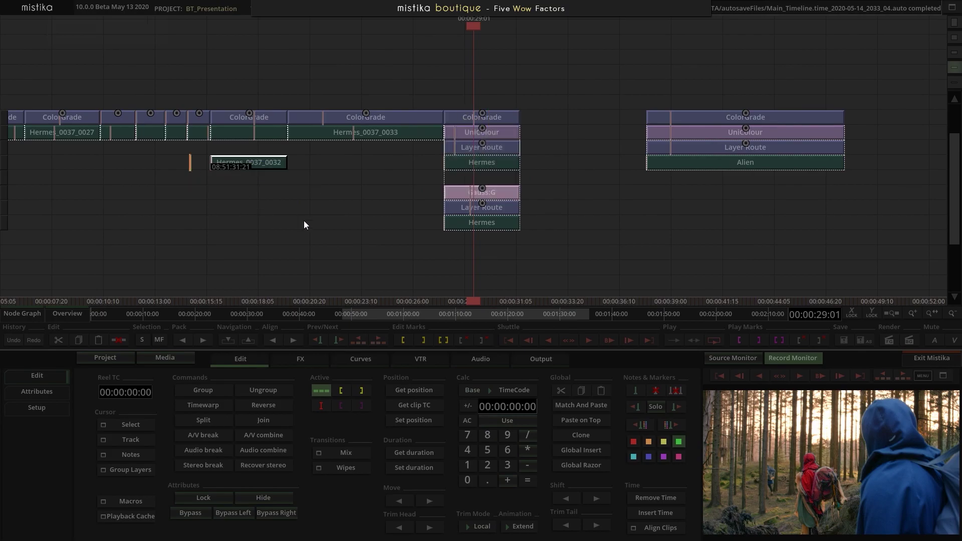
scroll(326, 237, "left", 2)
key("Delete")
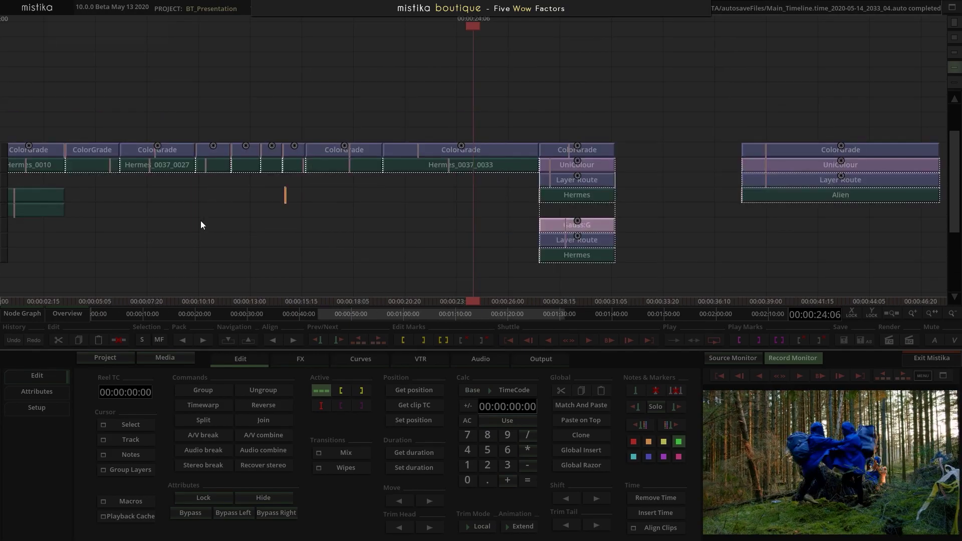
scroll(211, 228, "down", 2)
left_click_drag(219, 196, 218, 196)
key("Delete")
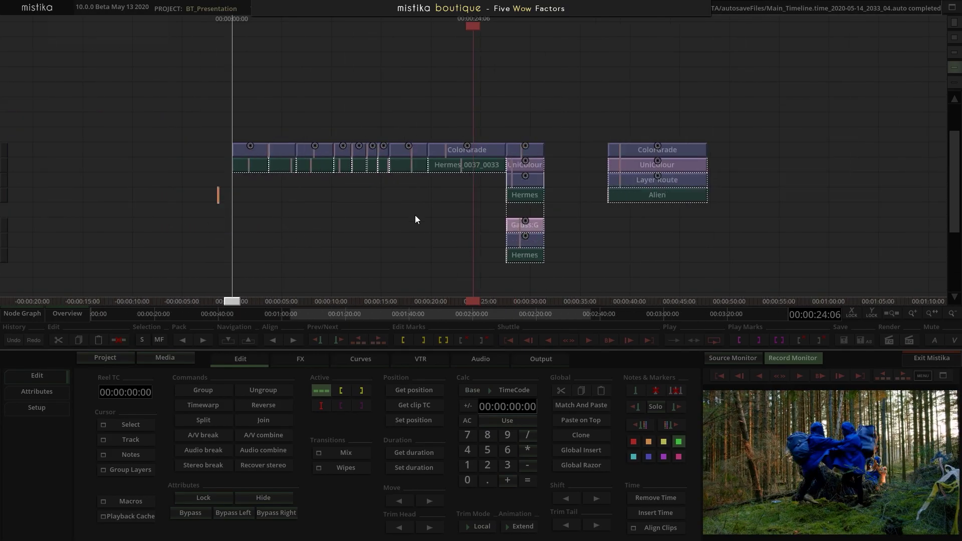
- Show the Filmworkz effects and enlarge the timeline tracks around the early shots
left_click(299, 359)
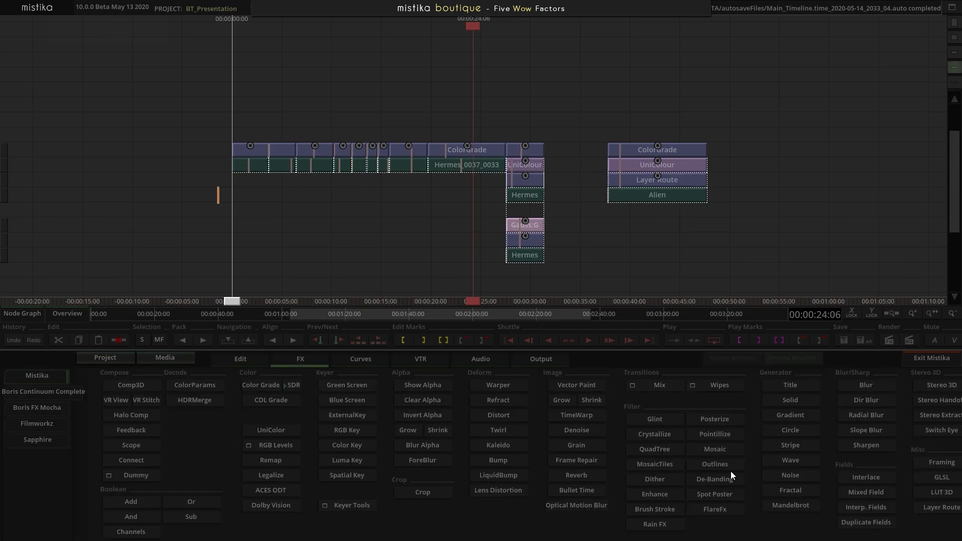
left_click(44, 425)
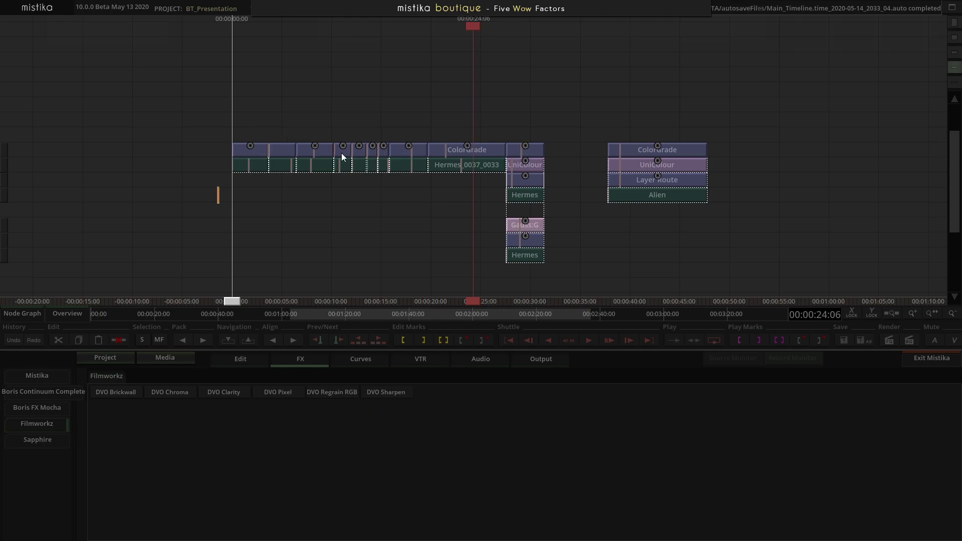
left_click_drag(341, 222, 451, 225)
left_click(956, 54)
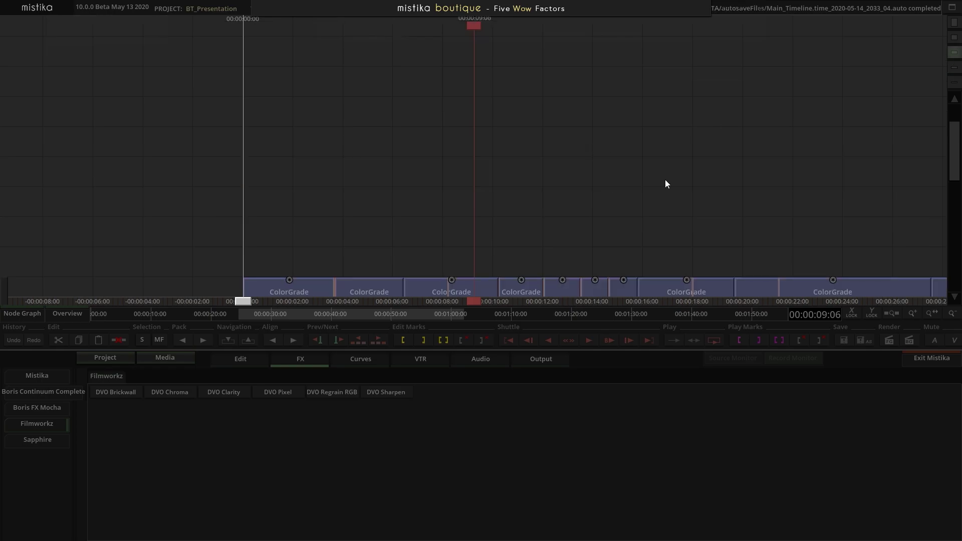
- Add DVO Sharpen on top of the Hermes_0037_0027 shot's ColorGrade and open the effect's settings
left_click(479, 177)
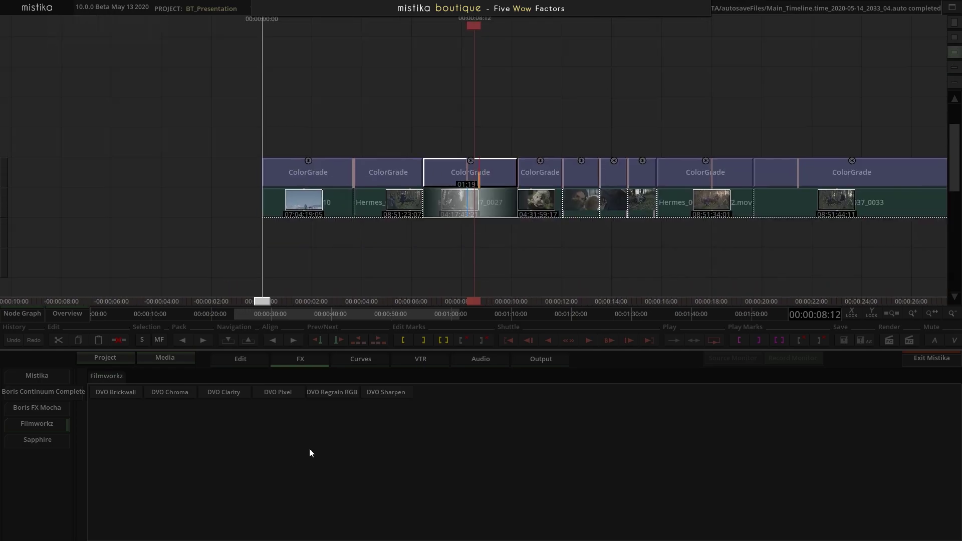
scroll(473, 248, "down", 3)
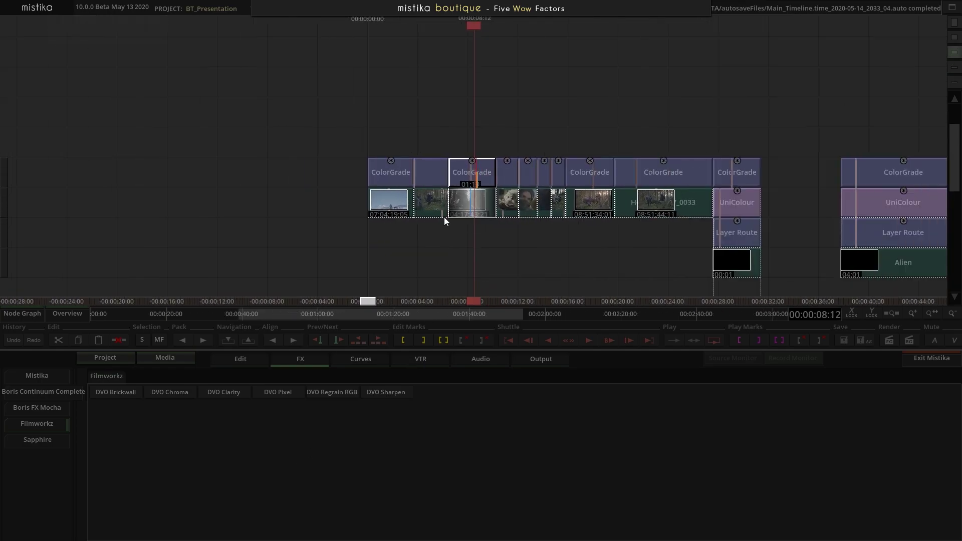
left_click(381, 391)
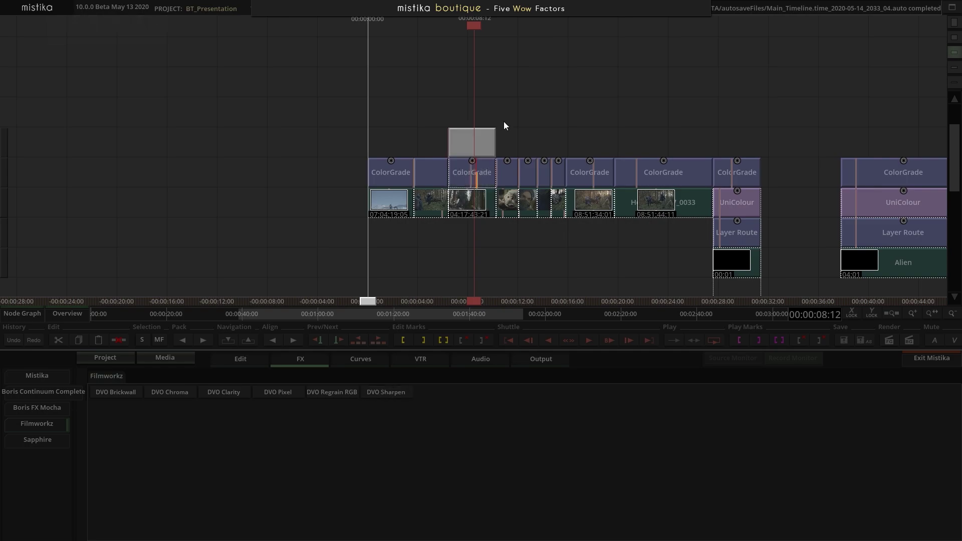
left_click(471, 144)
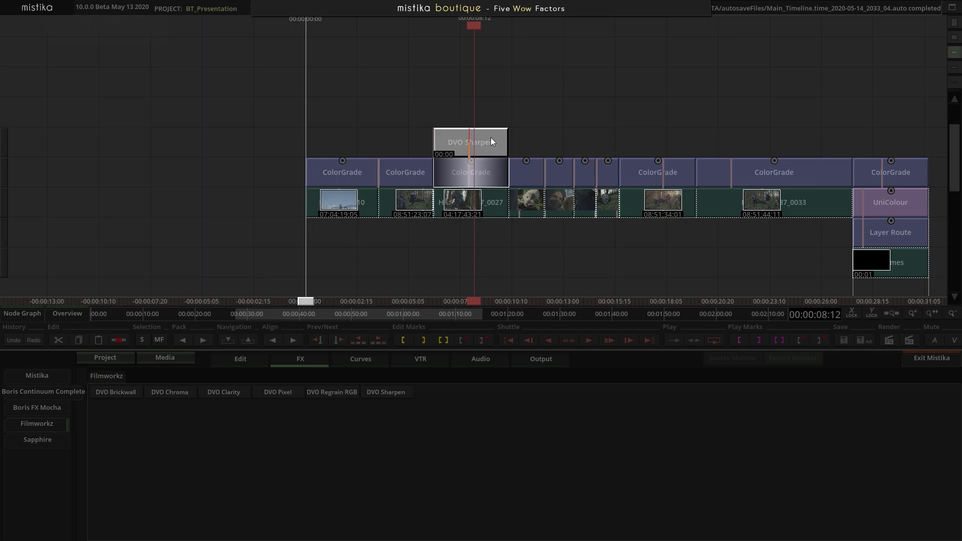
double_click(492, 137)
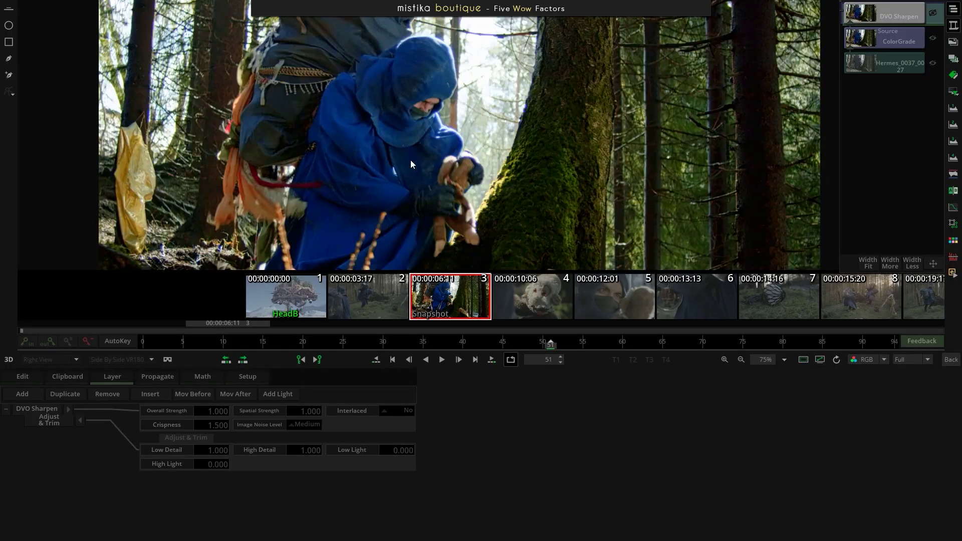
- Set DVO Sharpen's Overall Strength to 2.000 and check the sharpening at several frames of the Hermes_0037_0027 shot
scroll(413, 168, "up", 2)
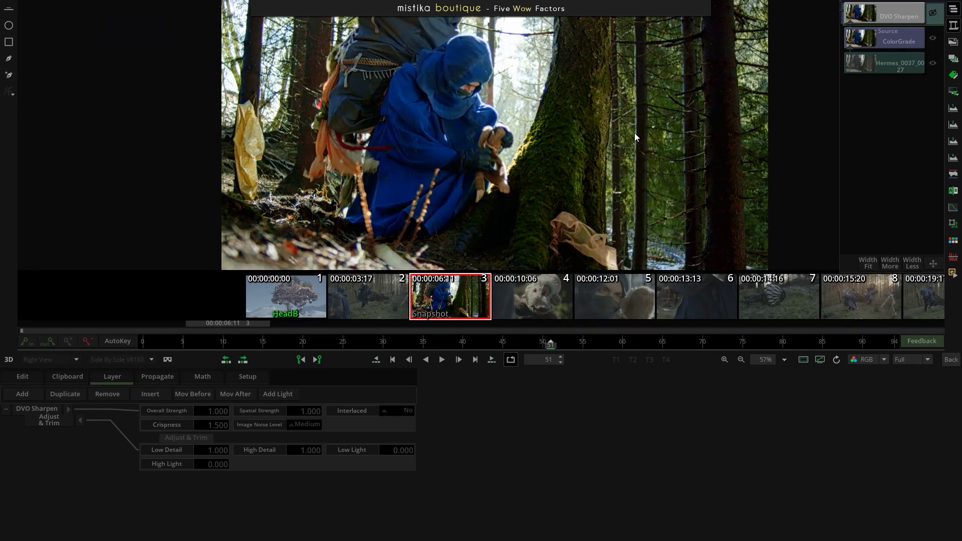
left_click(206, 411)
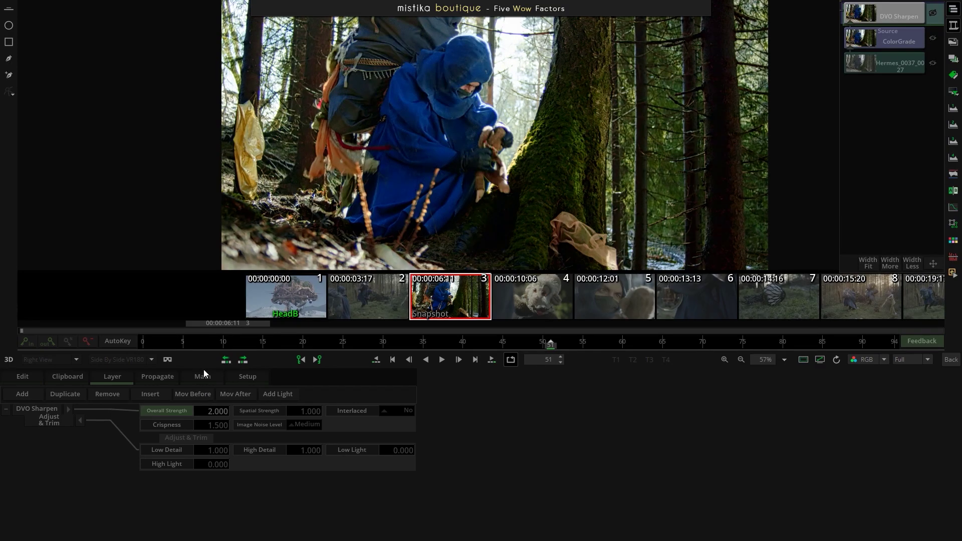
scroll(279, 210, "up", 6)
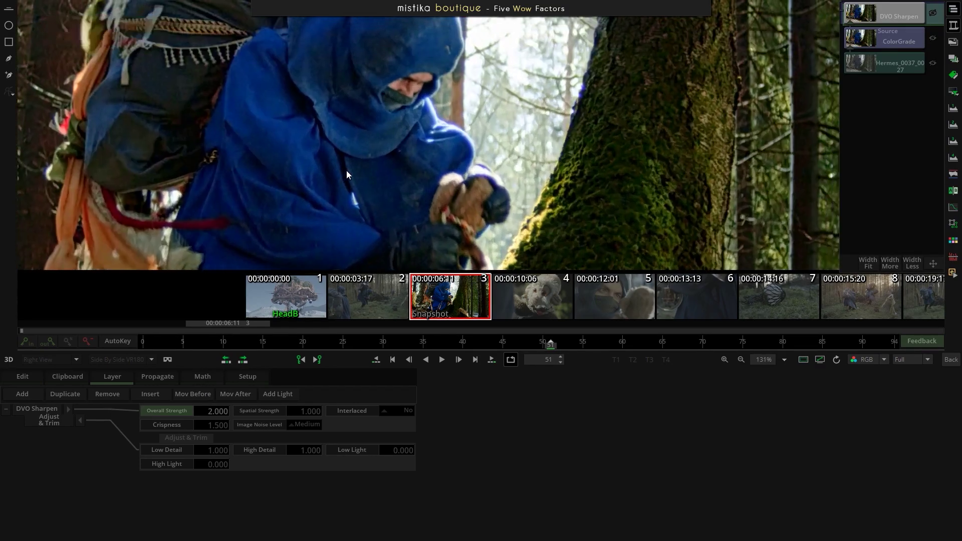
left_click(190, 343)
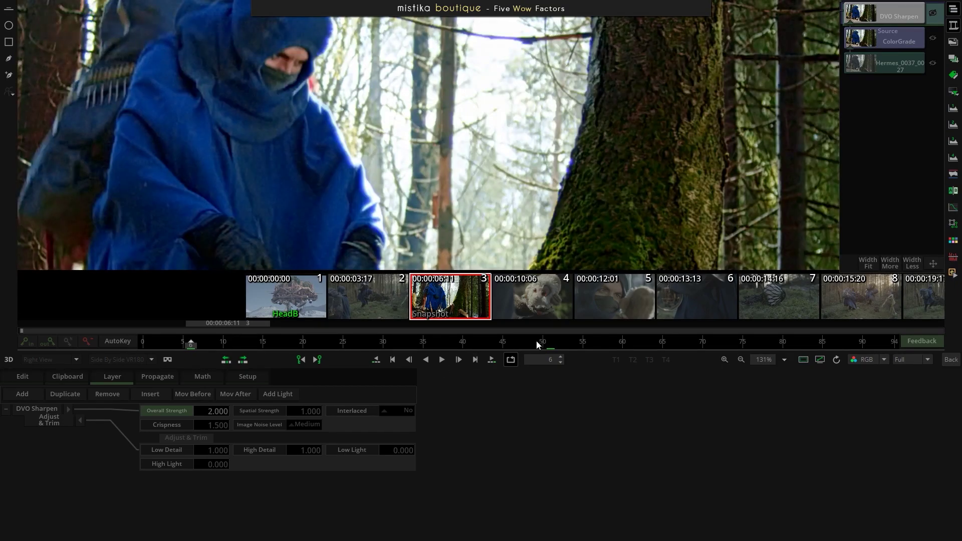
left_click_drag(592, 342, 615, 345)
left_click(742, 342)
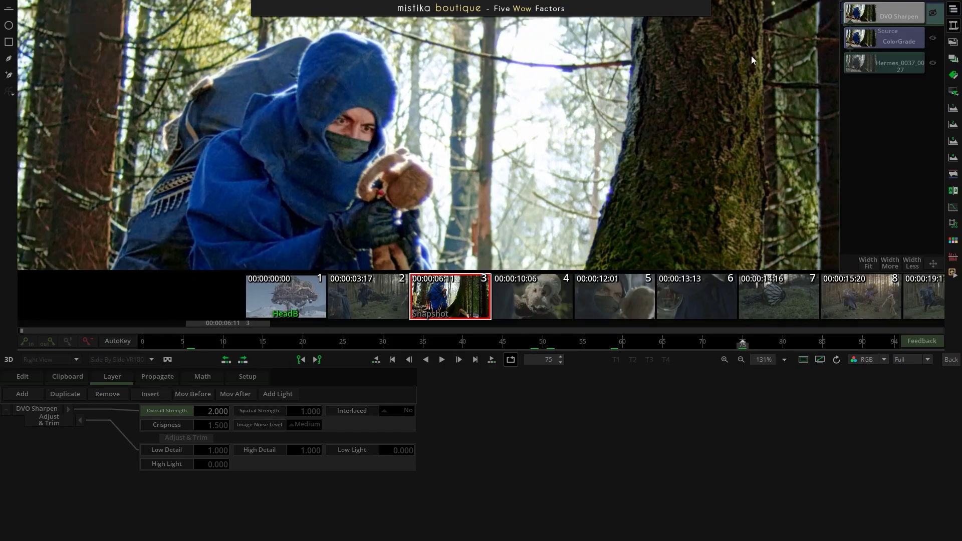
- Toggle the DVO Sharpen layer off and on to compare the image with and without sharpening
left_click(933, 15)
left_click(933, 15)
left_click(933, 15)
left_click(933, 15)
scroll(491, 184, "down", 5)
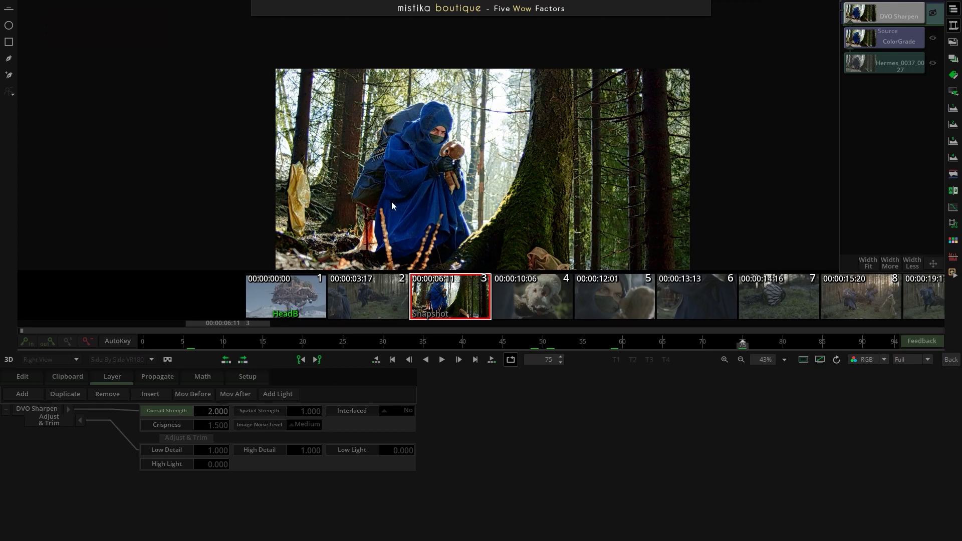
left_click_drag(377, 184, 362, 150)
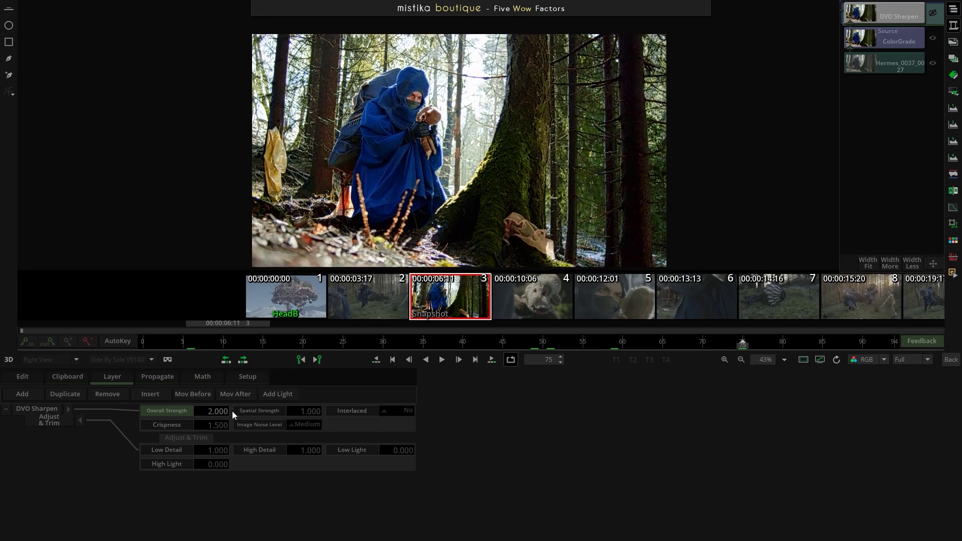
- Add DVO Regrain RGB on top of DVO Sharpen on the Hermes_0037_0027 shot and open the effect's settings
left_click(949, 361)
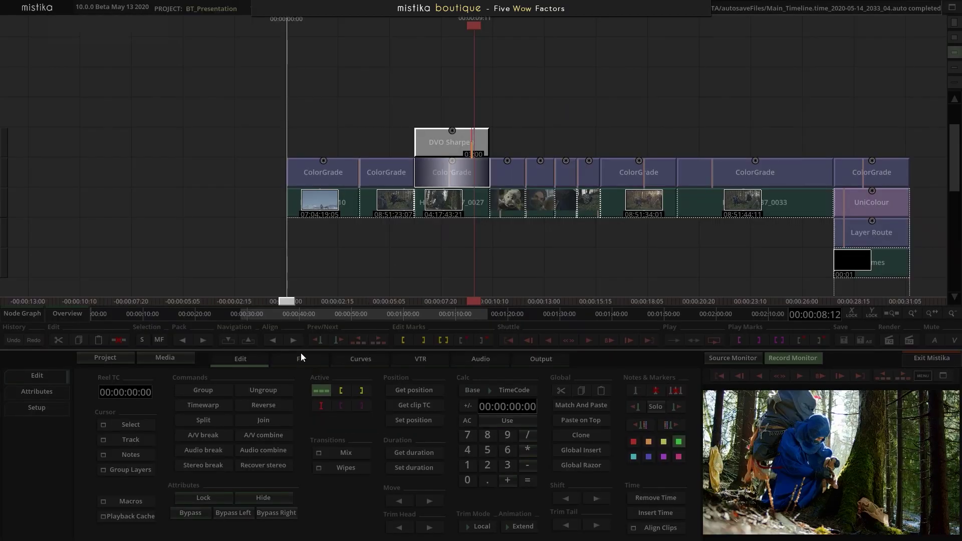
left_click(299, 359)
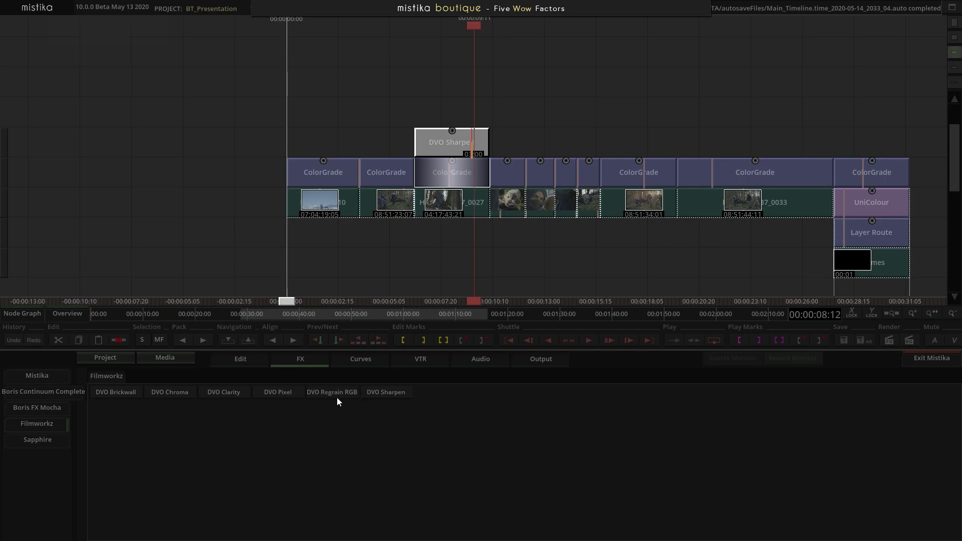
left_click_drag(341, 393, 457, 118)
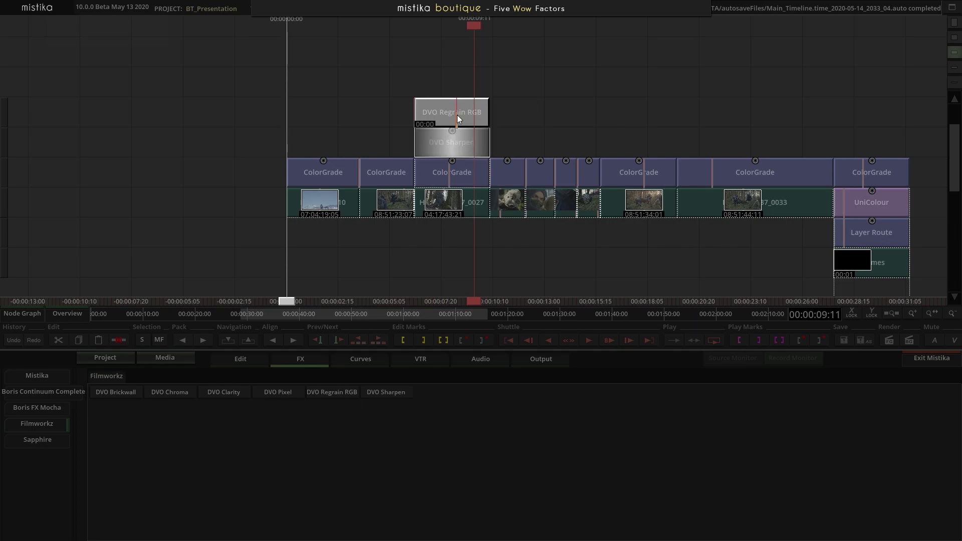
double_click(457, 115)
scroll(506, 185, "up", 3)
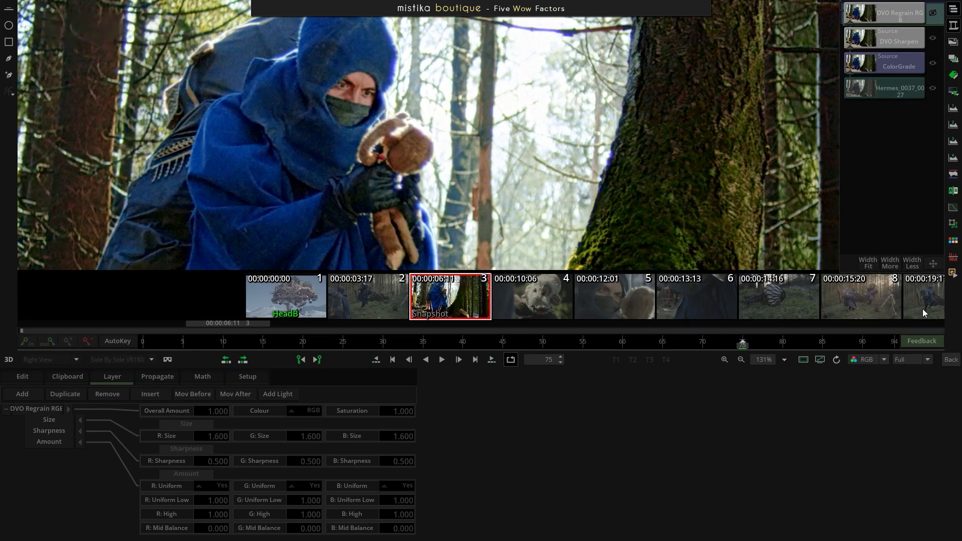
- Return to the timeline and copy the Hermes_0037_0027 shot's complete stack with DVO Sharpen and DVO Regrain RGB
left_click(951, 359)
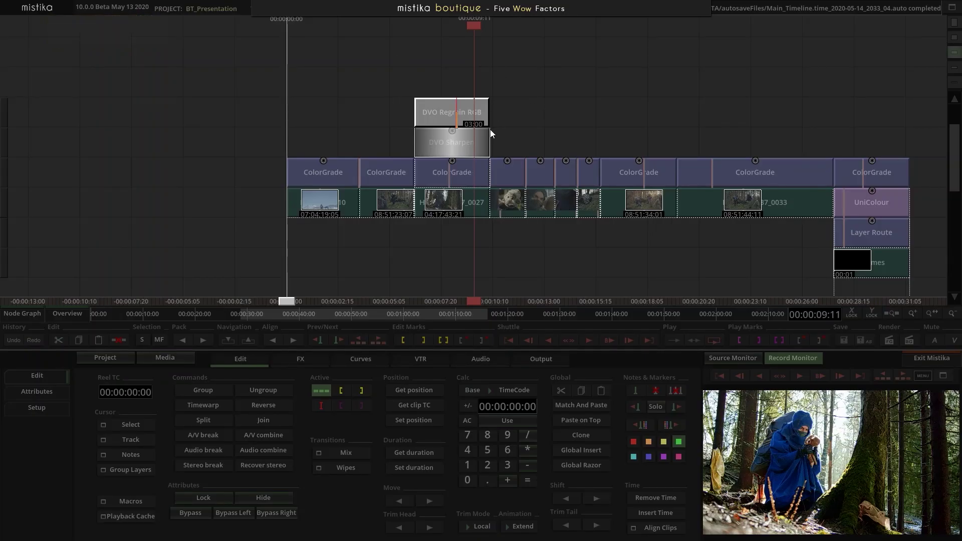
left_click(524, 140)
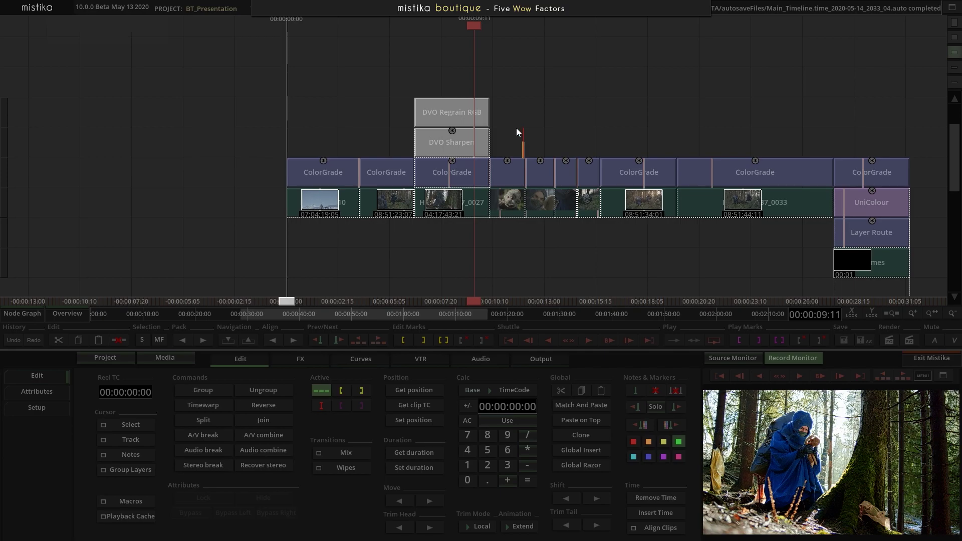
left_click_drag(518, 141, 468, 178)
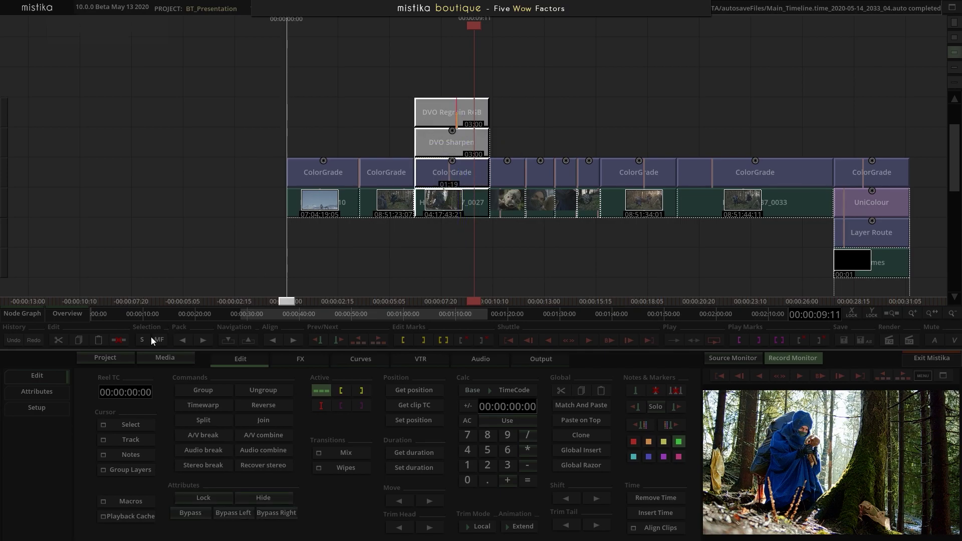
left_click(346, 263)
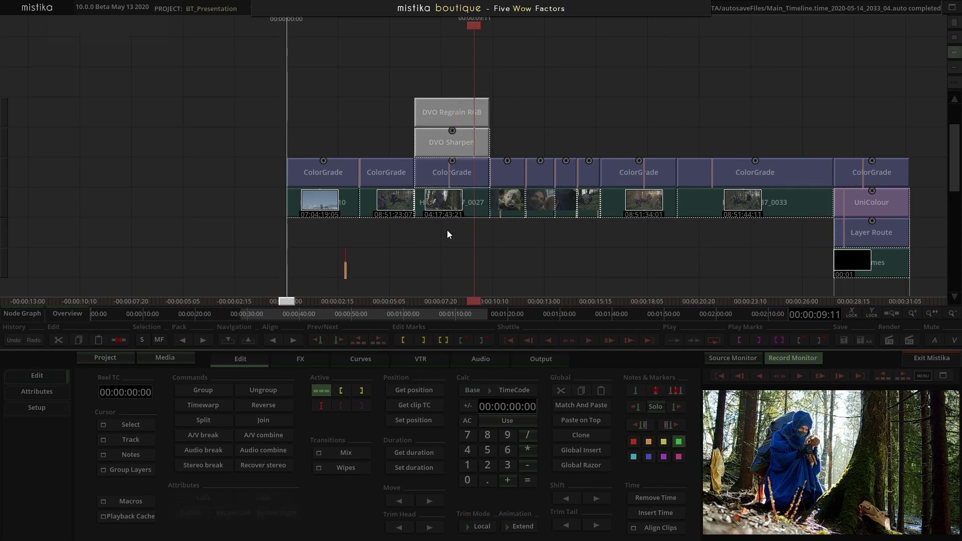
- Match-paste the copied DVO Sharpen and DVO Regrain RGB effects onto all the shots following Hermes_0037_0027
scroll(489, 233, "down", 4)
mouse_move(491, 235)
left_mouse_down()
mouse_move(668, 121)
mouse_move(702, 115)
mouse_move(711, 205)
mouse_move(483, 95)
left_mouse_up()
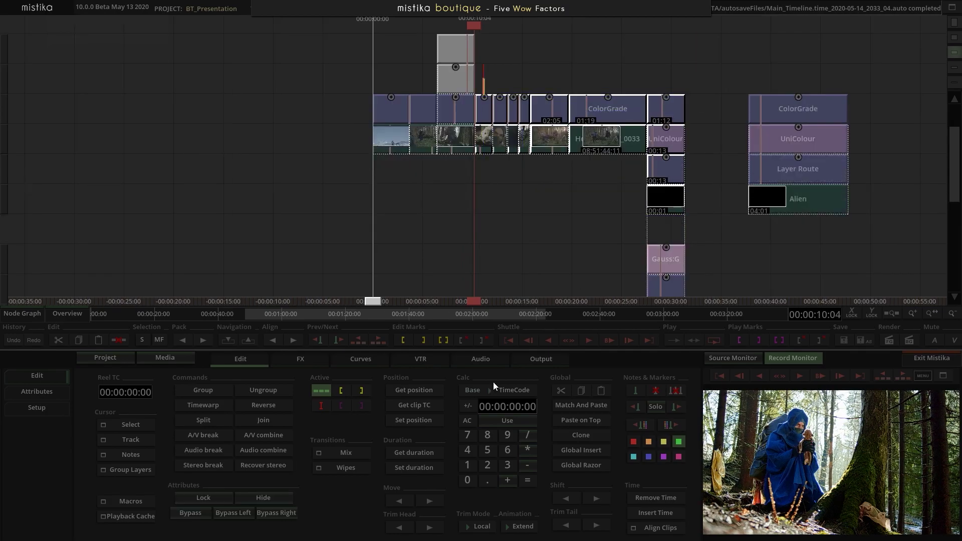
left_click(579, 406)
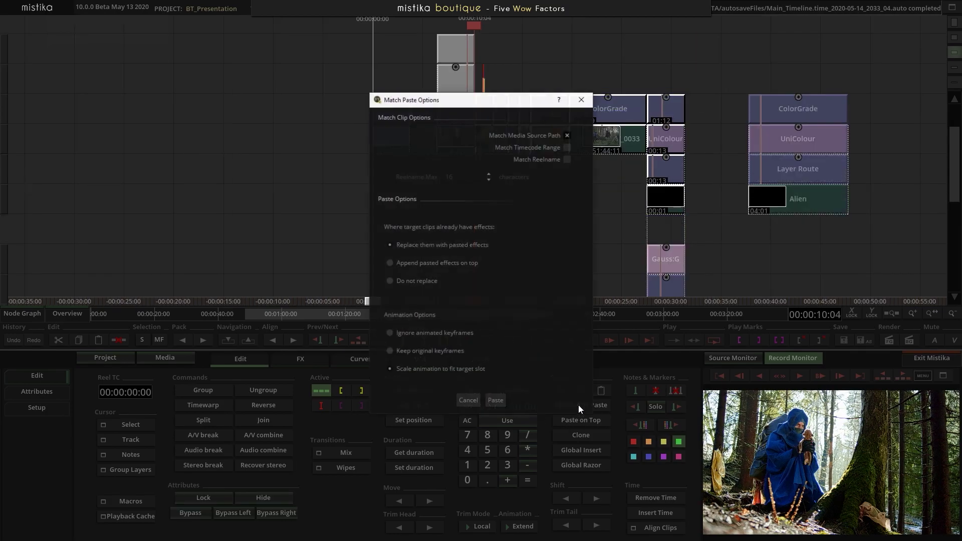
left_click(496, 401)
left_click(546, 230)
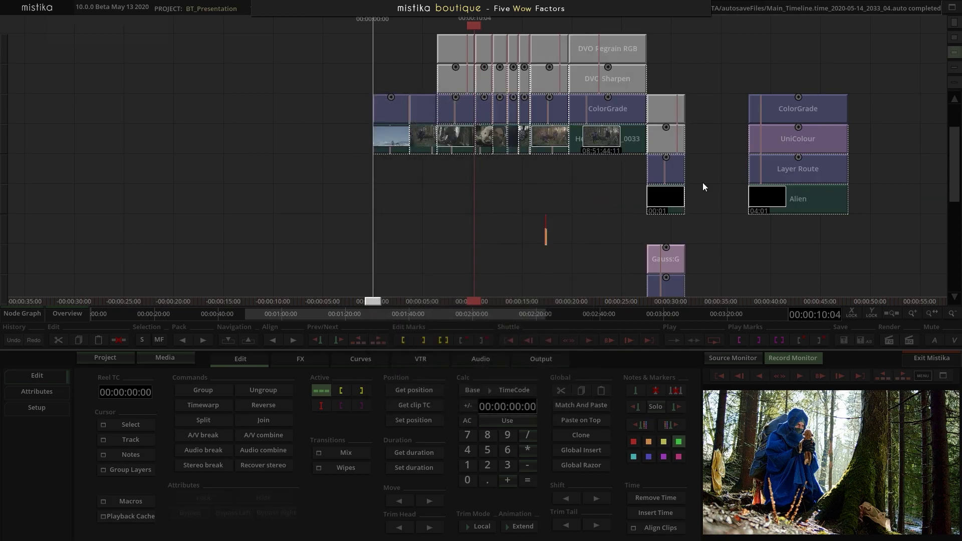
- Move the last Hermes shot's whole stack up two tracks to line its DVO effects up with the other shots
left_click_drag(832, 210, 665, 170)
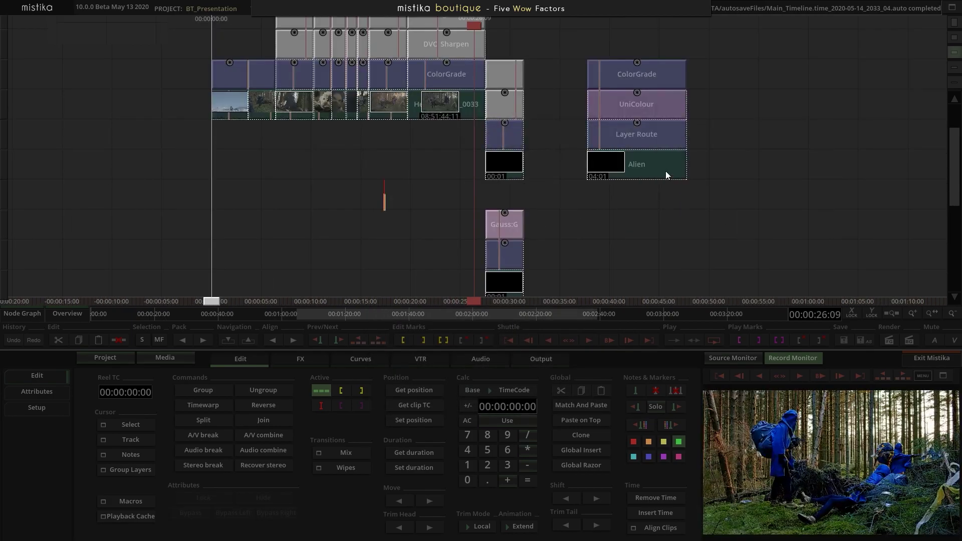
left_click_drag(502, 132, 544, 267)
scroll(571, 179, "down", 3)
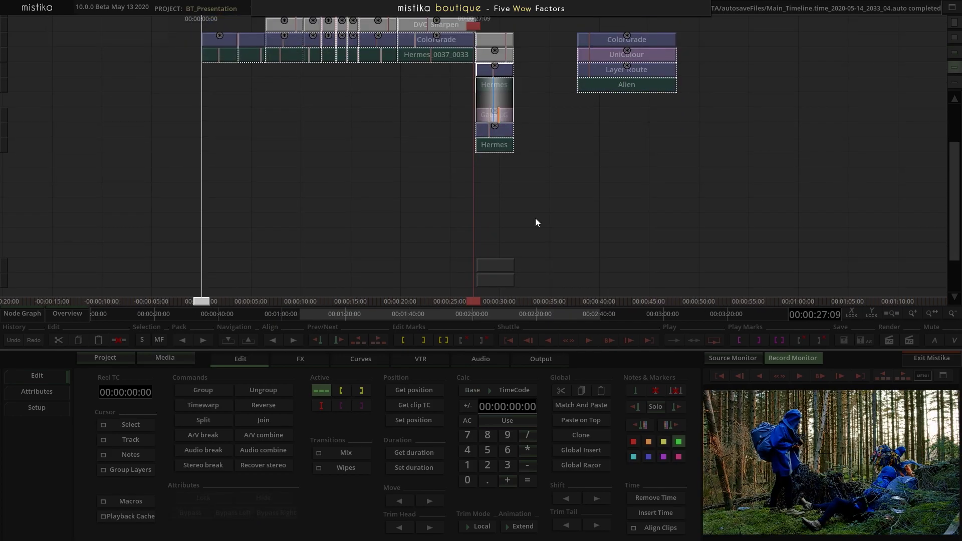
scroll(535, 201, "up", 3)
left_click_drag(522, 216, 485, 81)
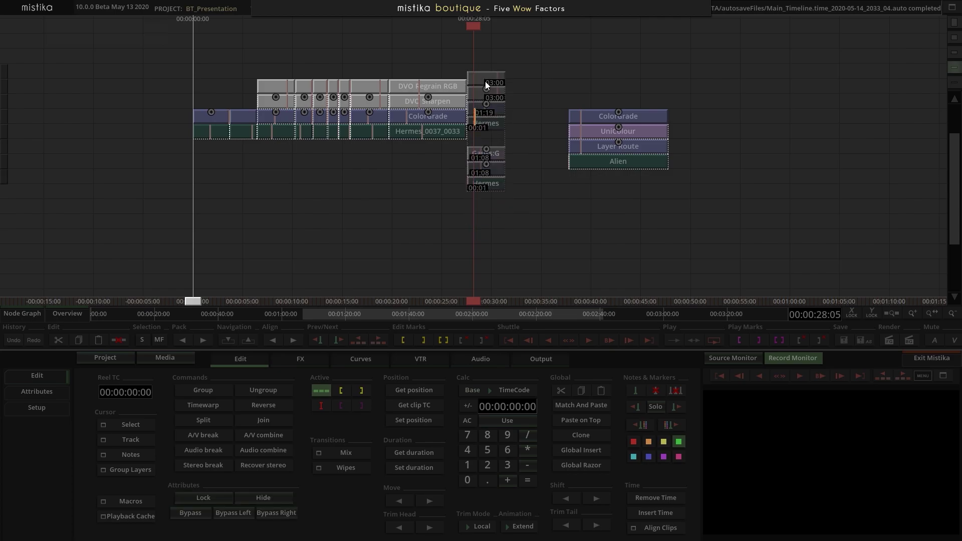
left_click_drag(486, 83, 488, 85)
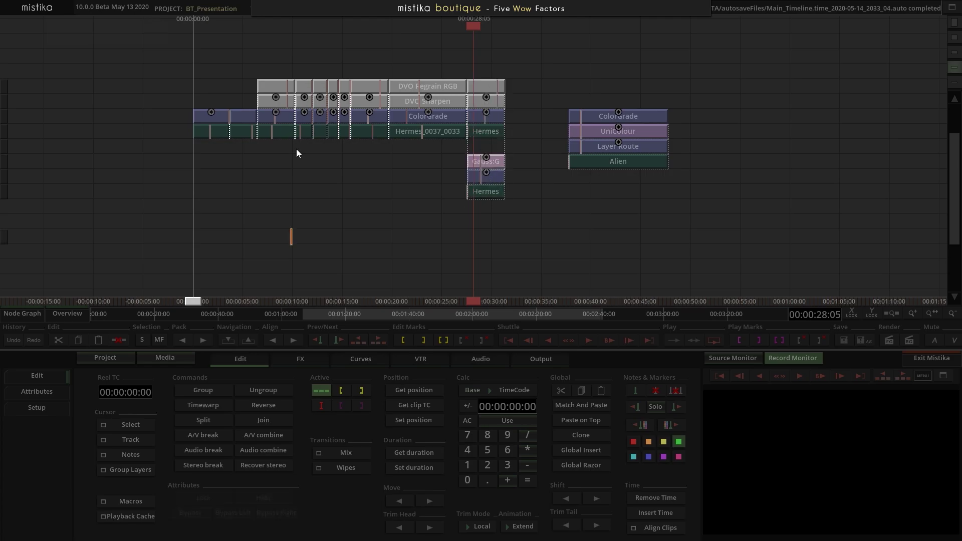
- Mute the timeline's video and open the DVO Regrain RGB effect above the Hermes_0037_0032_V2.mov shot
scroll(293, 200, "up", 4)
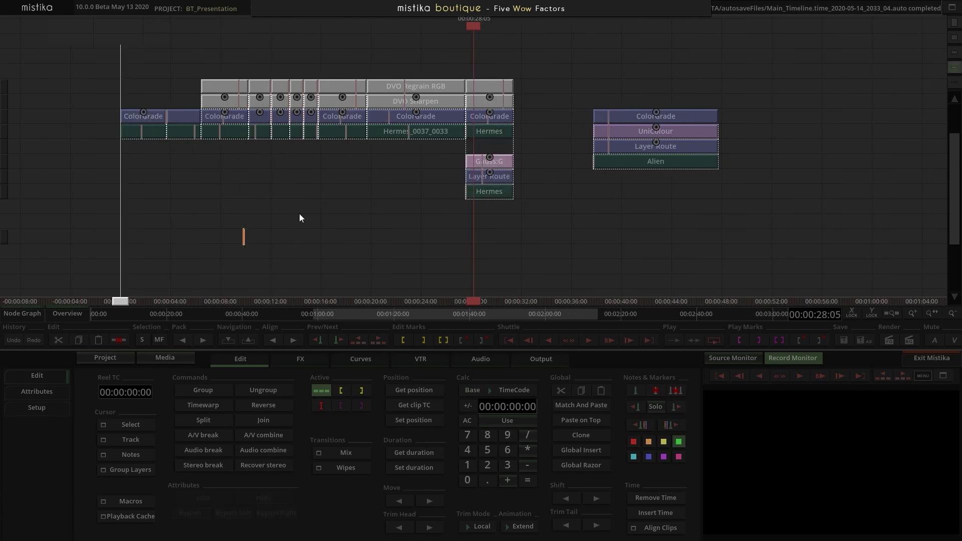
left_click(955, 340)
left_click_drag(98, 182, 435, 199)
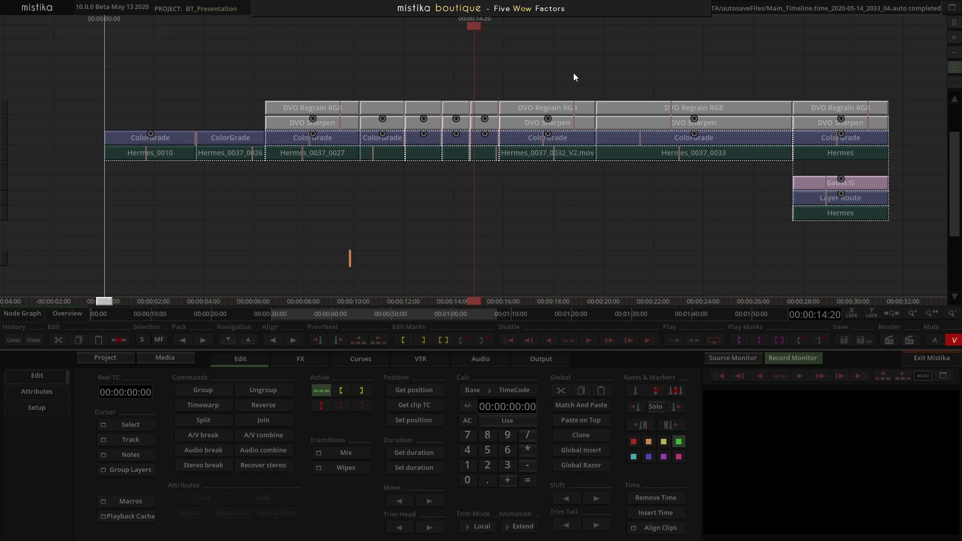
left_click_drag(575, 73, 522, 70)
left_click(503, 107)
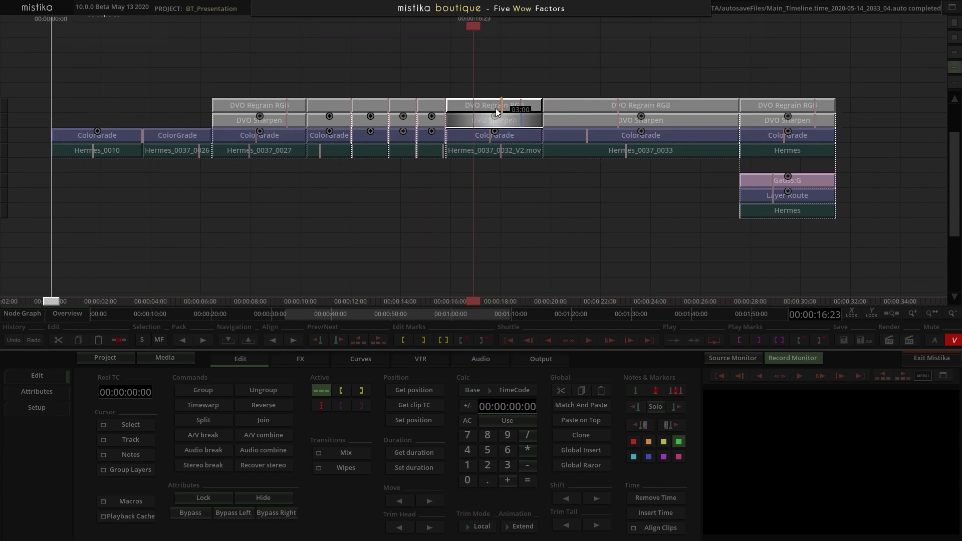
double_click(495, 108)
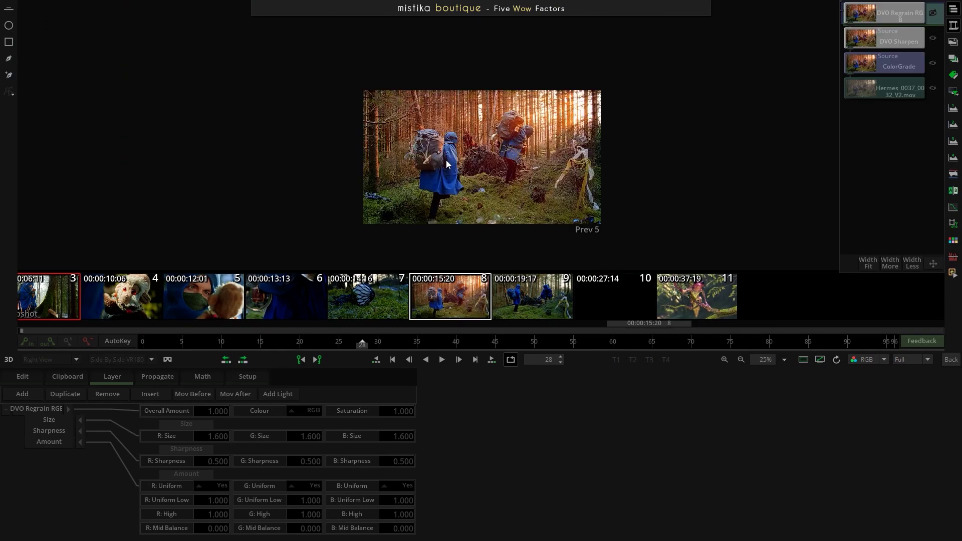
scroll(447, 163, "up", 1)
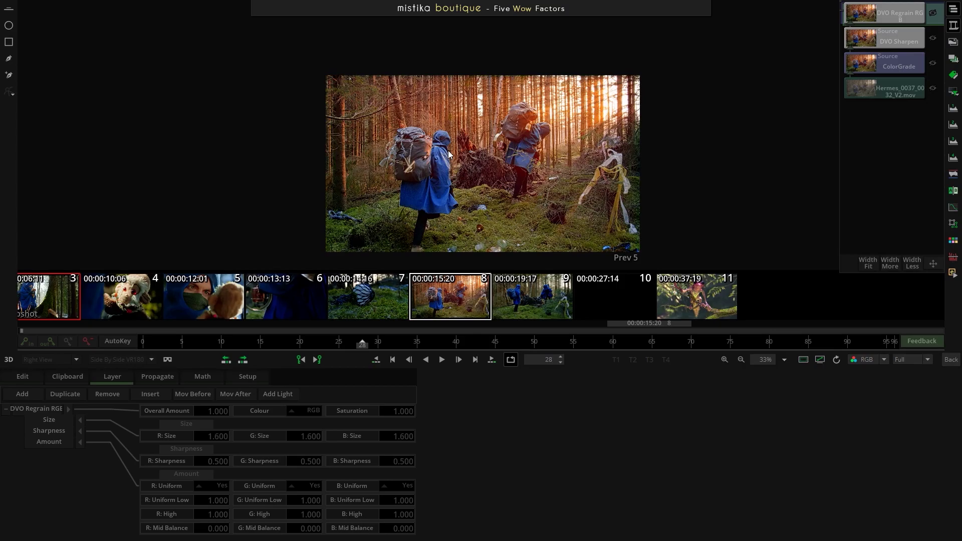
- Create a display filter named Sharpen_and_regrain from this shot's stack and return to the timeline
left_click(953, 91)
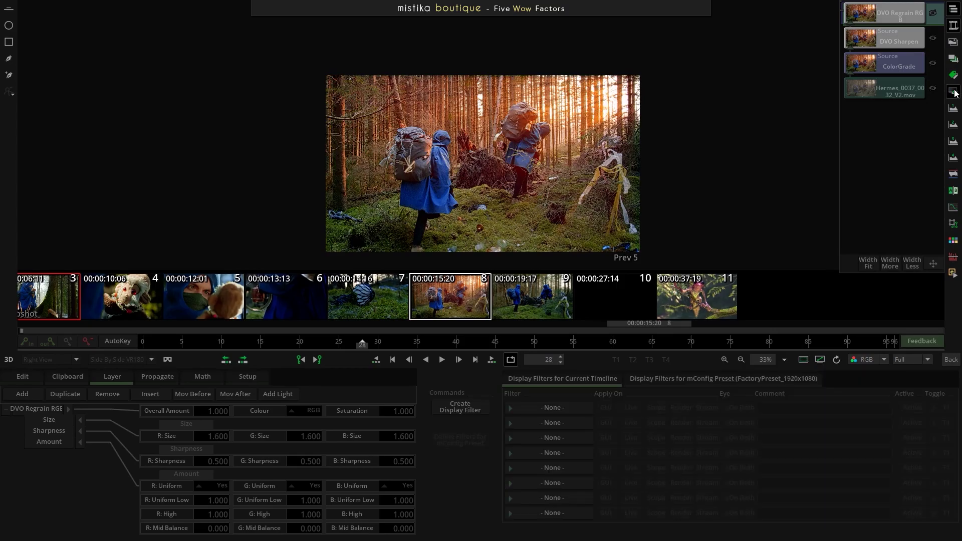
left_click(464, 410)
type("Sharpen_and_regrain")
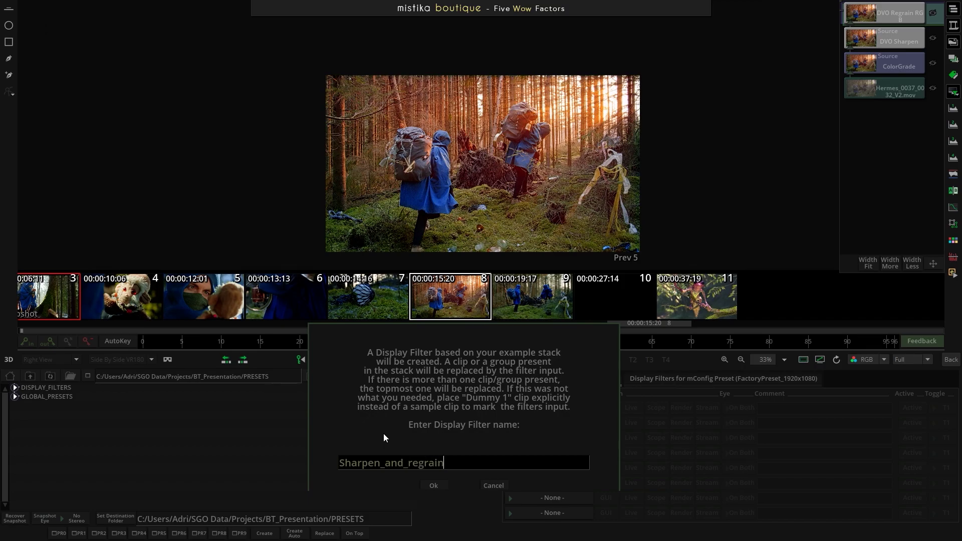
left_click(435, 484)
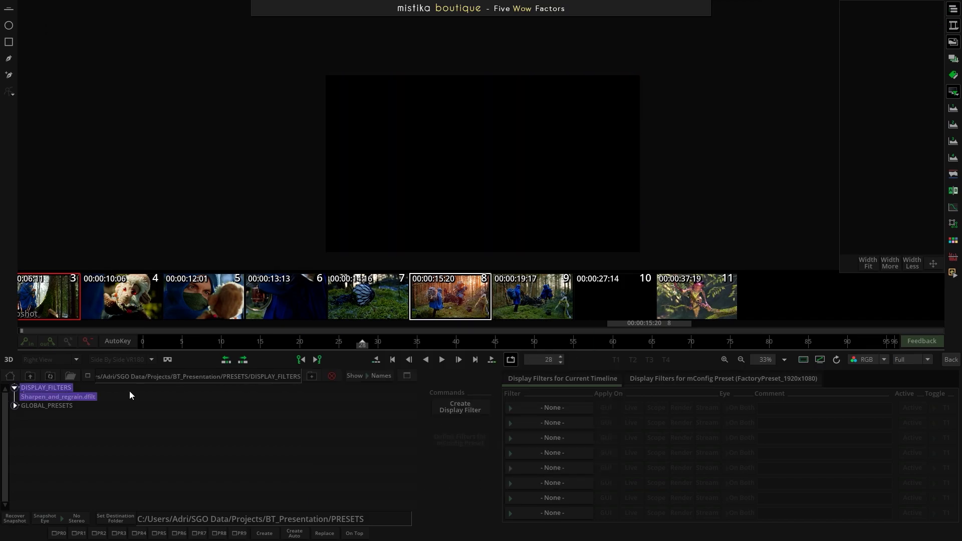
left_click(75, 398)
left_click(946, 364)
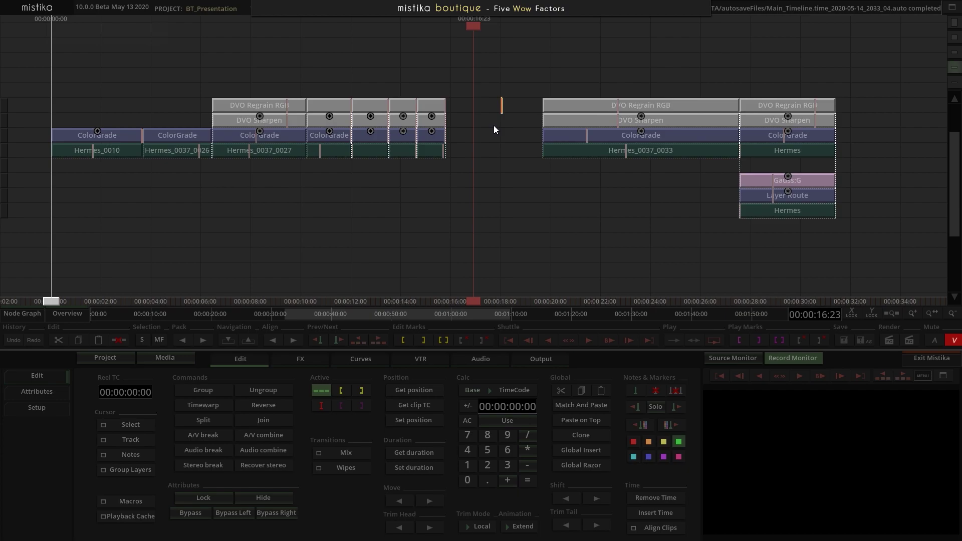
scroll(506, 164, "down", 2)
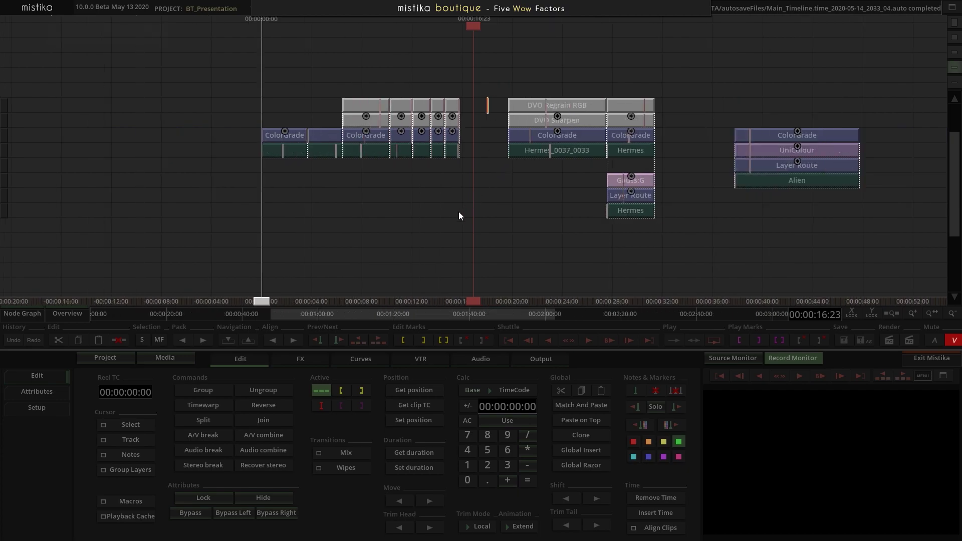
- Switch to Mistika Workflows and create an empty workflow named New Workflow 1
key("alt+Tab")
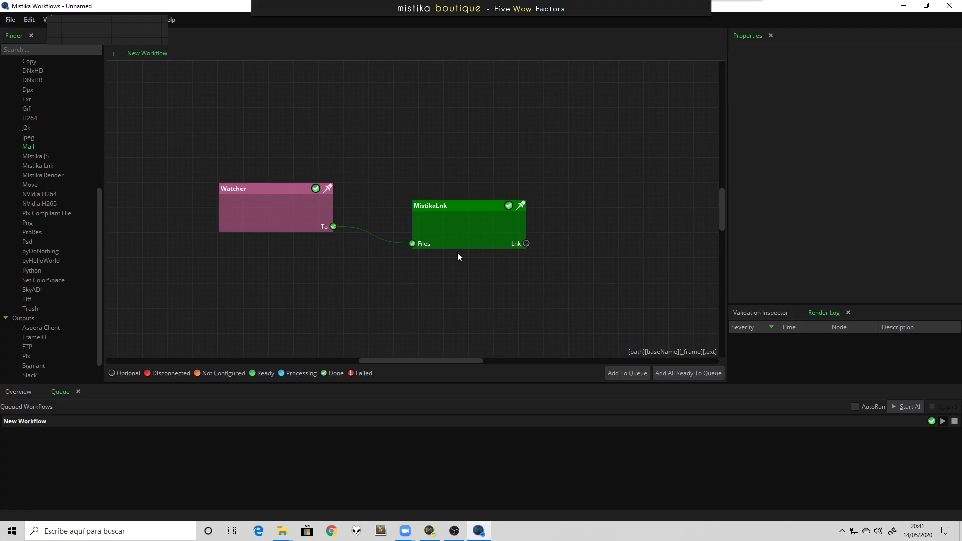
left_click(114, 54)
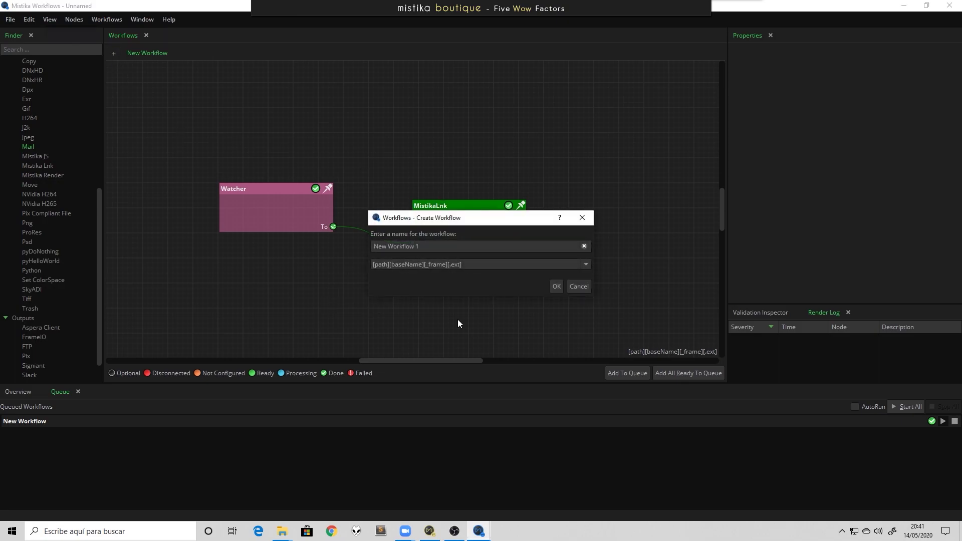
left_click(553, 287)
scroll(47, 239, "down", 1)
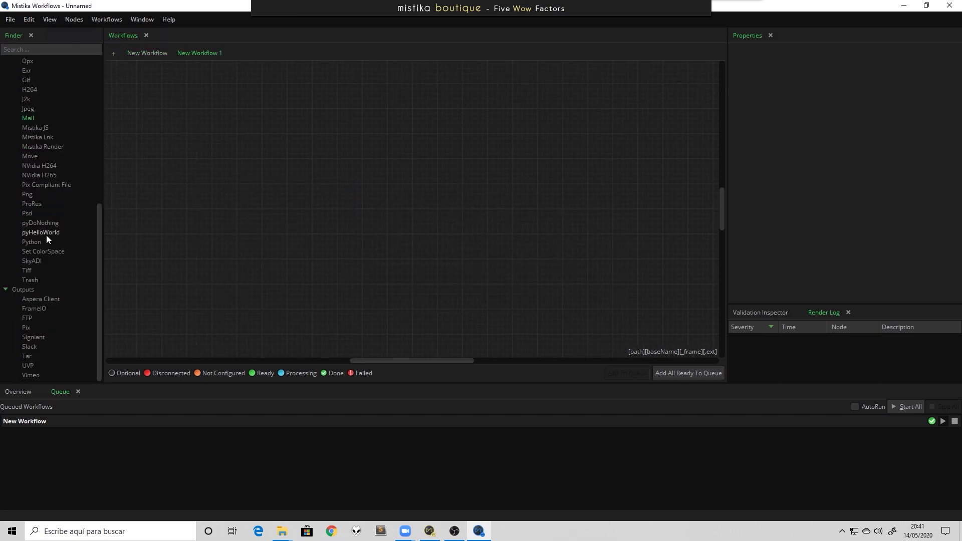
- Add a ProRes task node to New Workflow 1 and check the display filters available for it
left_click_drag(29, 203, 332, 201)
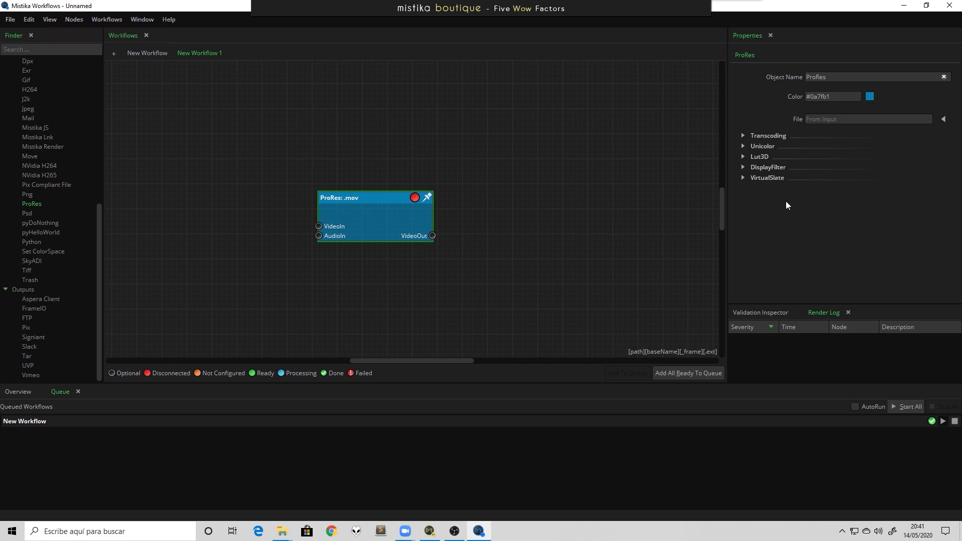
left_click(744, 168)
left_click(812, 186)
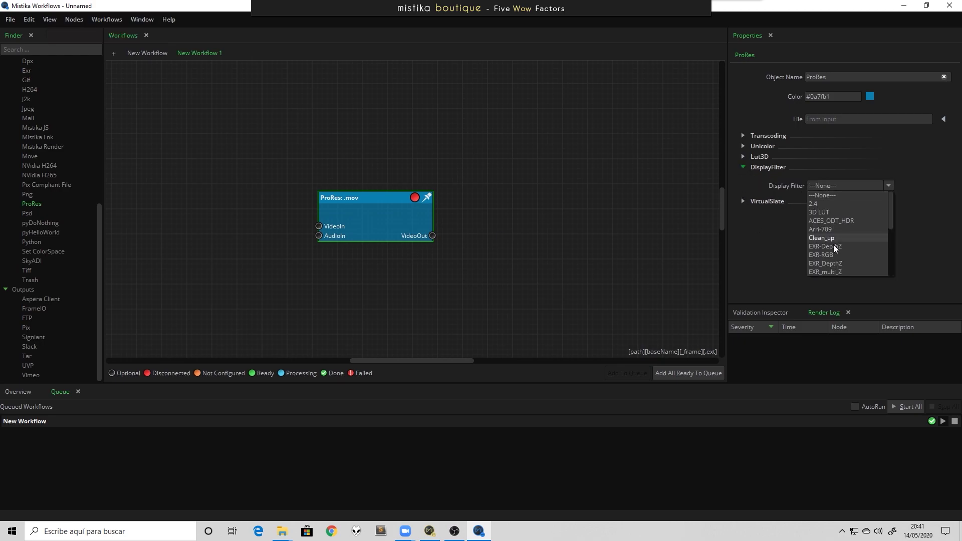
left_click(506, 199)
- Add a Watcher node ahead of the ProRes node and connect its output to the ProRes VideoIn
left_click_drag(335, 203, 389, 189)
scroll(43, 158, "up", 6)
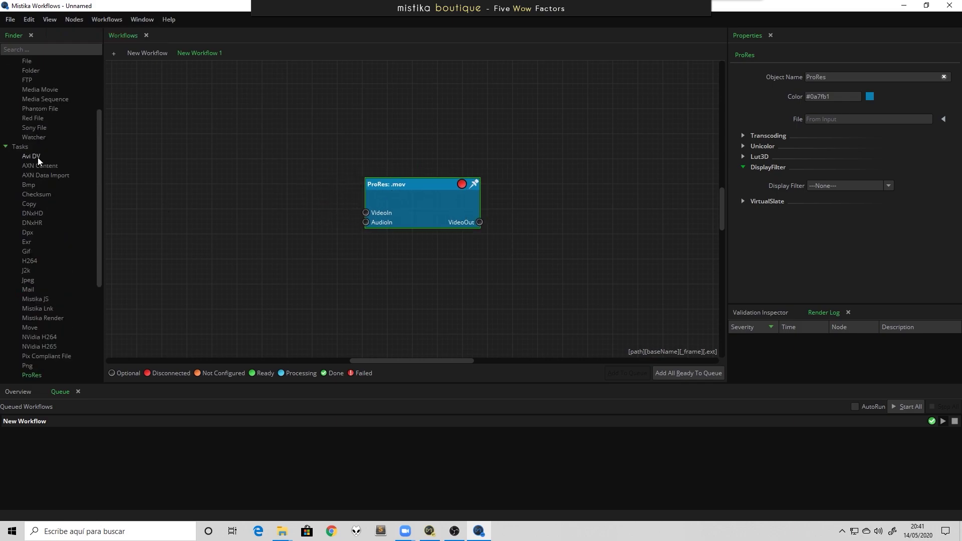
left_click_drag(35, 137, 171, 178)
left_click_drag(280, 221, 366, 213)
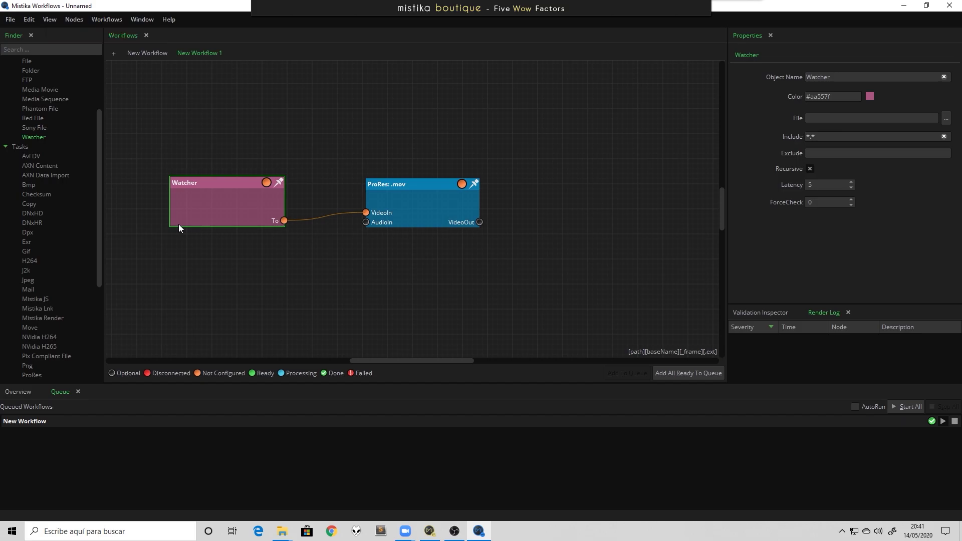
- Switch to Mistika Boutique and delete the Alien shot's whole stack from the end of the timeline
left_click(430, 532)
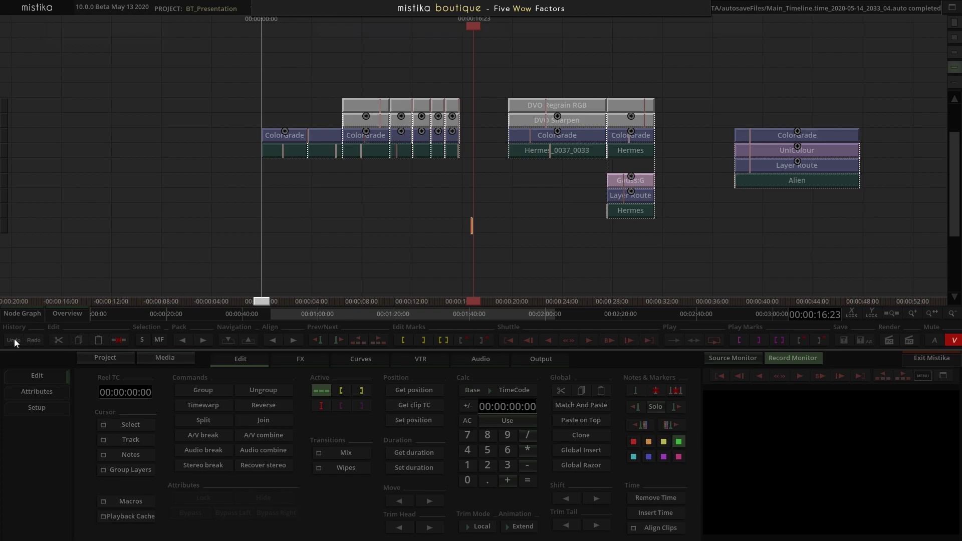
key("plus")
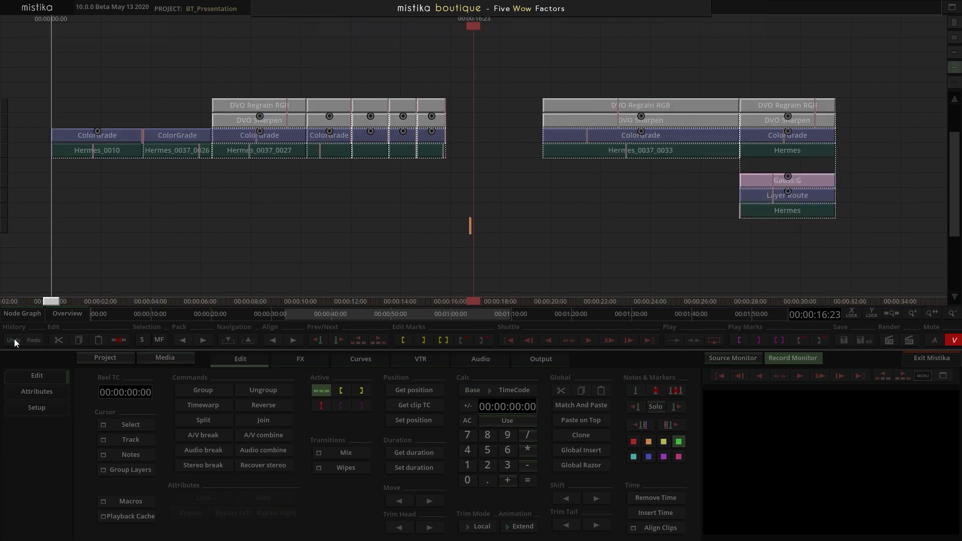
left_click(14, 338)
key("minus")
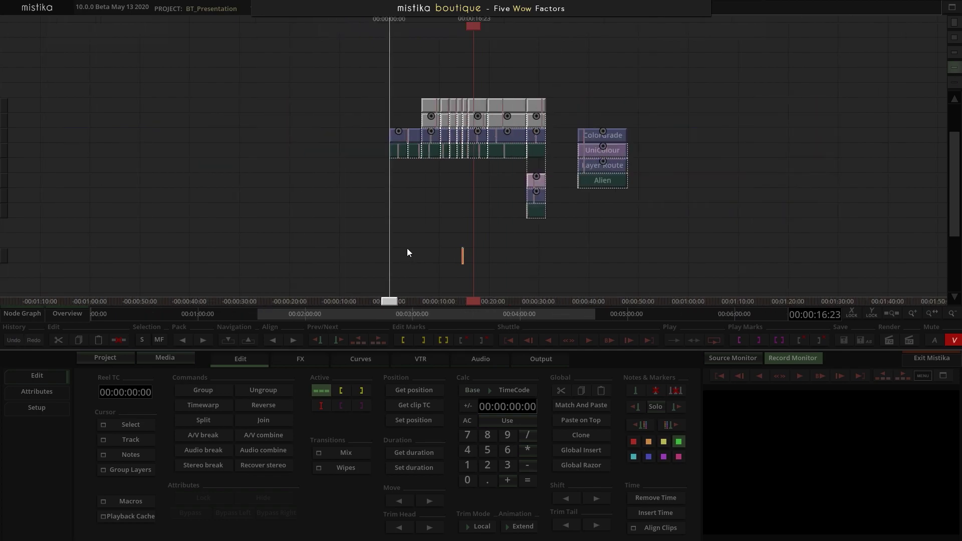
key("Down")
key("plus")
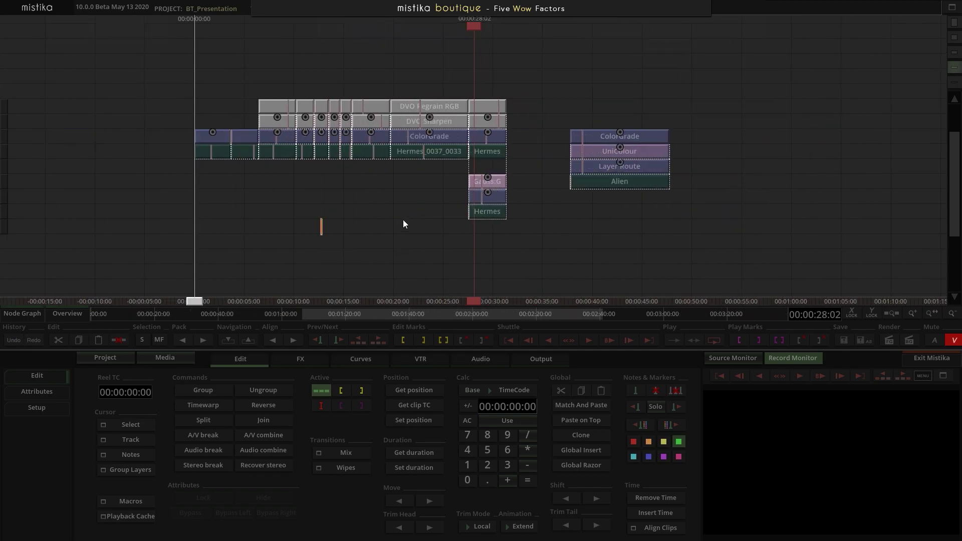
key("minus")
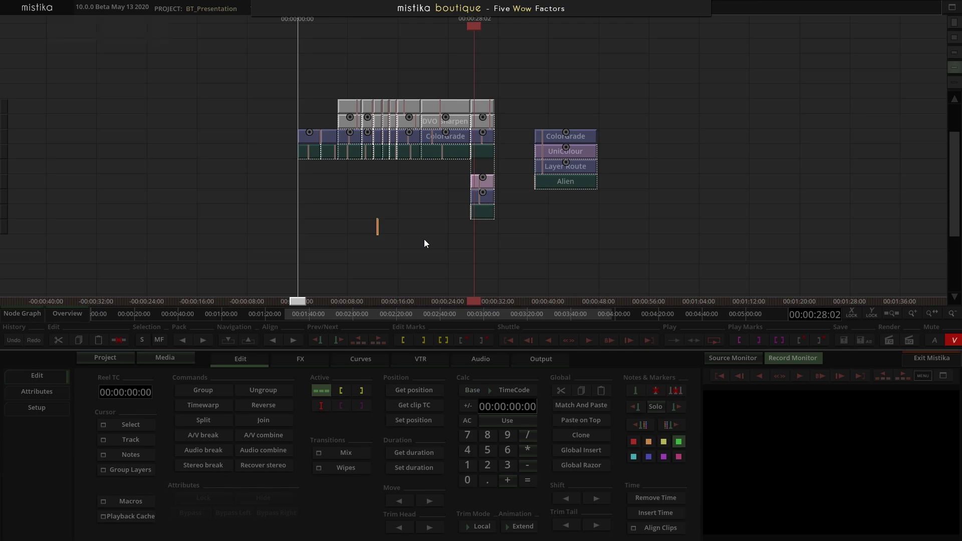
left_click_drag(616, 215, 563, 93)
key("Delete")
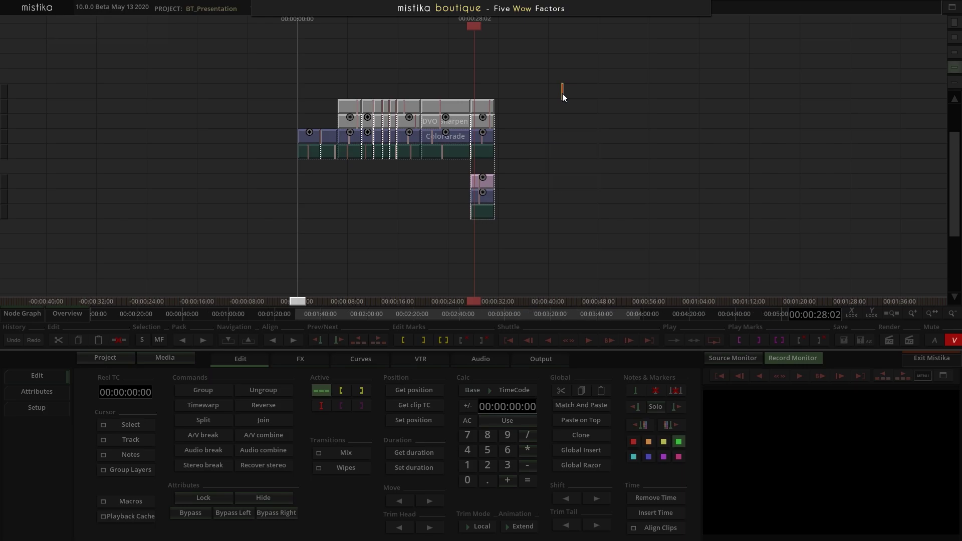
- Load Shortcut.env from the project's DATA folder into the source monitor and close the Media Manager
left_click(553, 136)
left_click(157, 355)
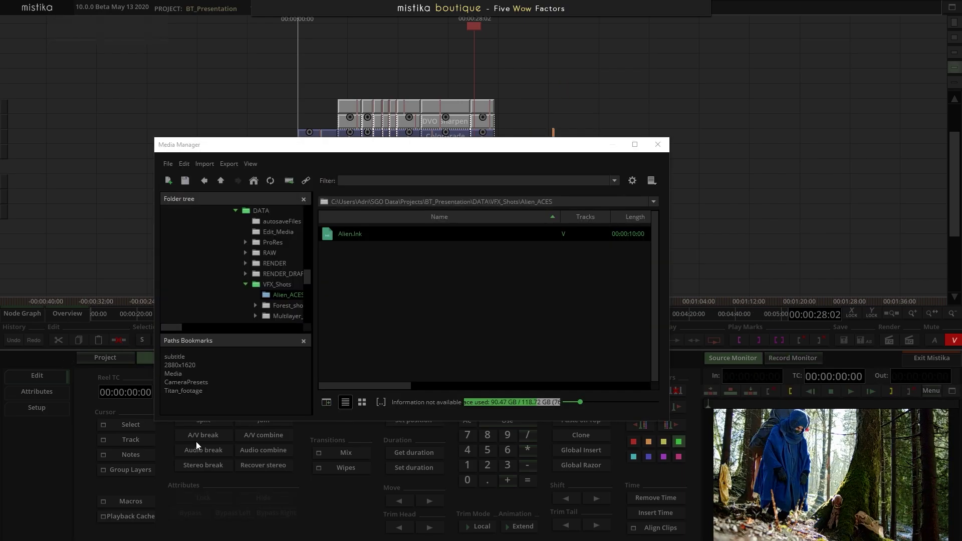
left_click(222, 181)
left_click(221, 181)
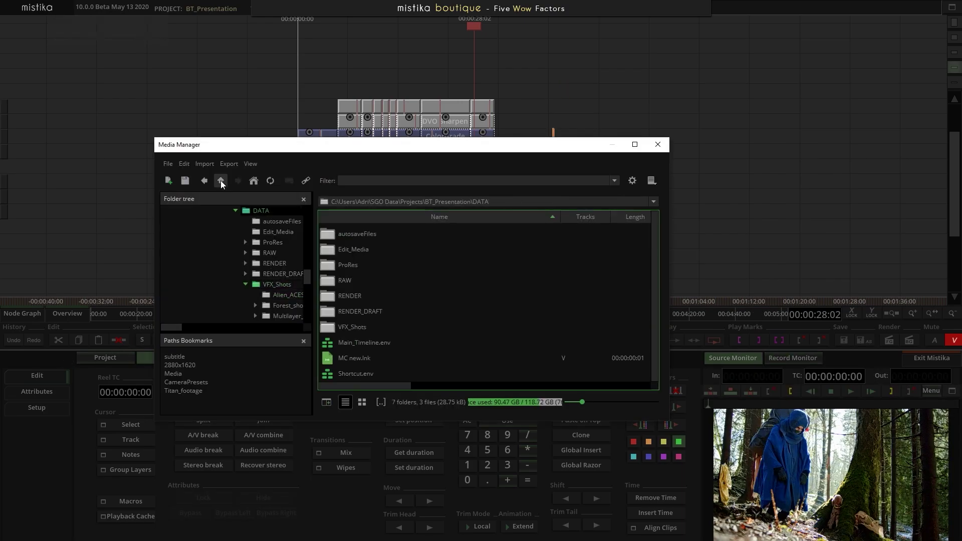
left_click(349, 377)
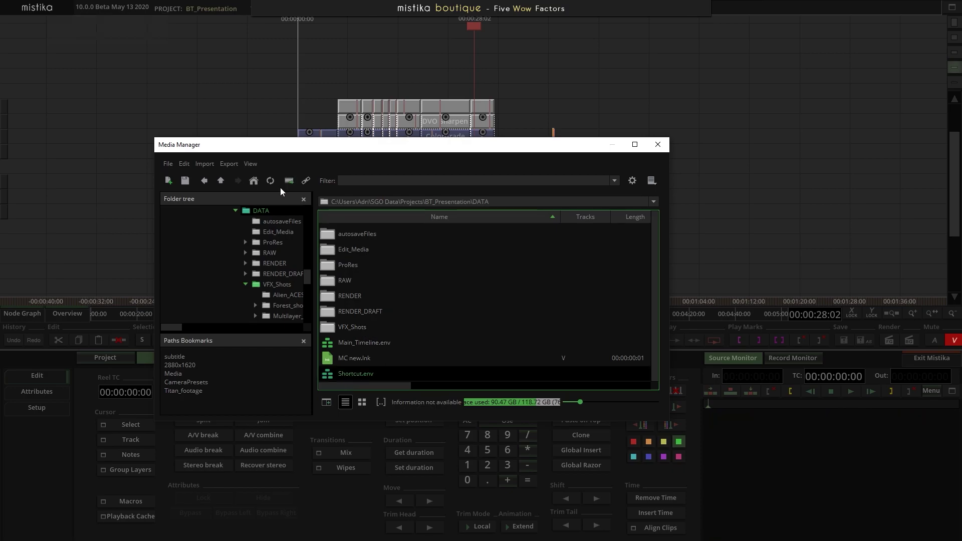
left_click(205, 164)
left_click(188, 172)
left_click(184, 165)
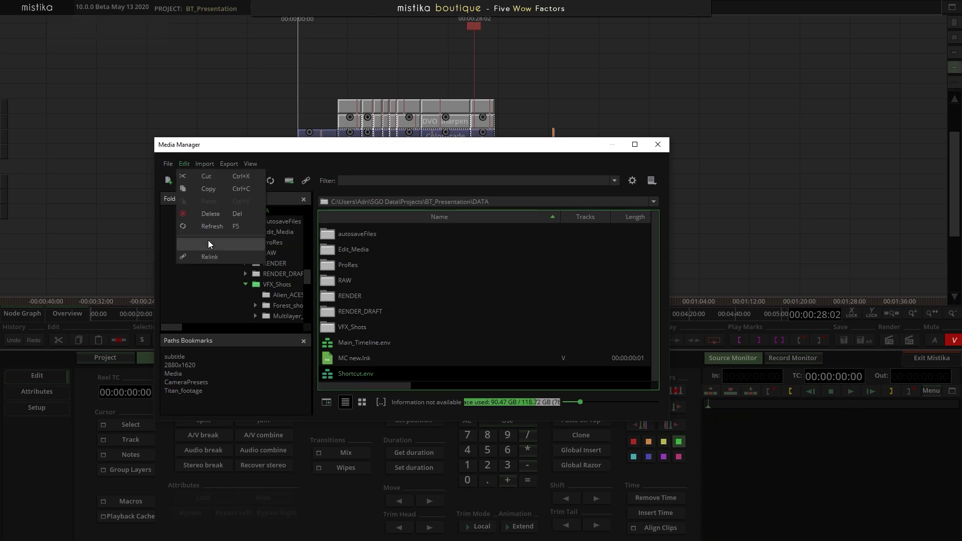
mouse_move(279, 195)
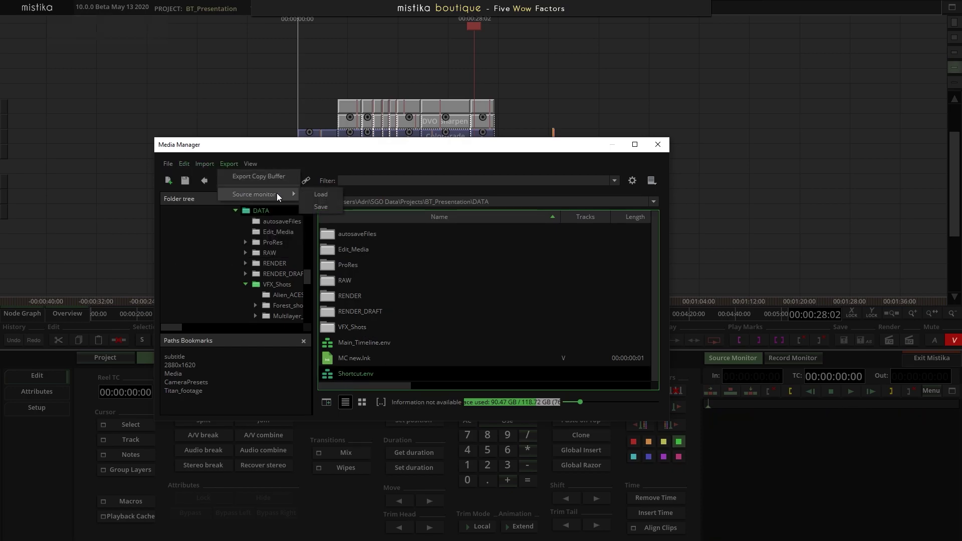
left_click(321, 195)
left_click(658, 145)
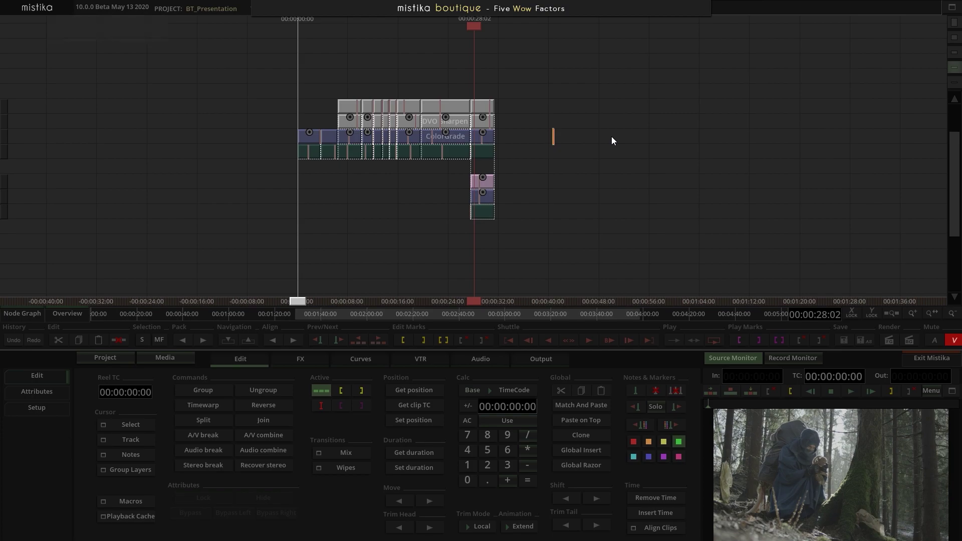
- Place the Shortcut.env clips on the timeline in the empty area after the last Hermes shot
left_click_drag(474, 110, 530, 150)
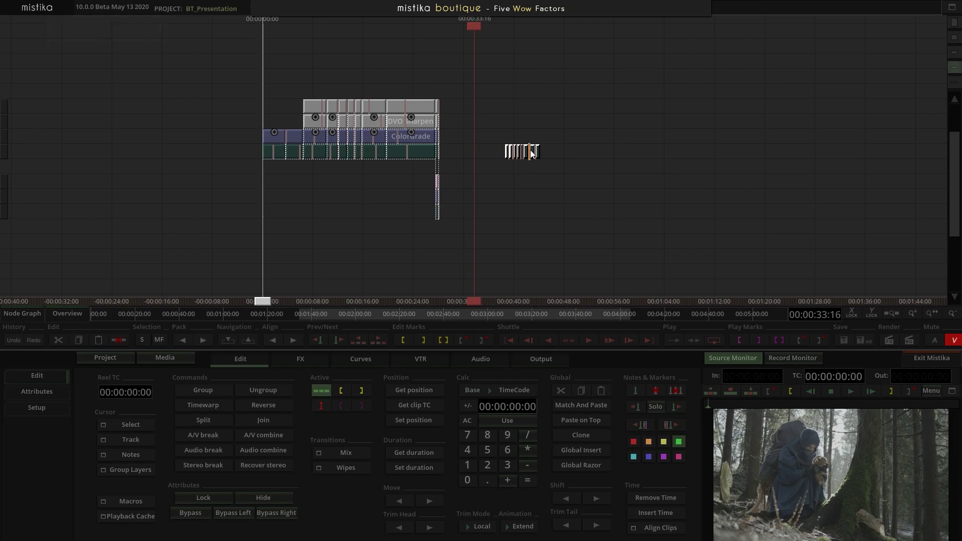
scroll(499, 165, "up", 5)
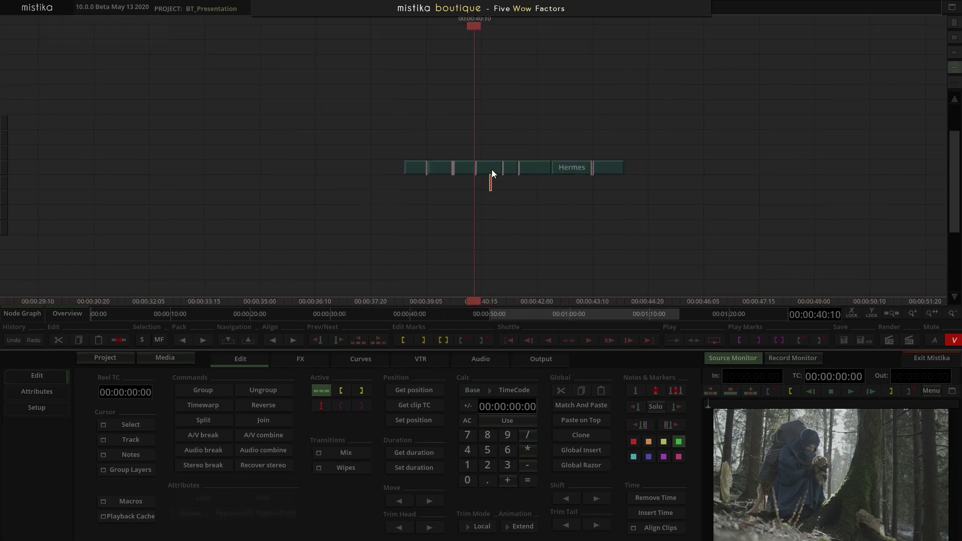
left_click(492, 170)
scroll(332, 196, "down", 4)
scroll(482, 199, "up", 1)
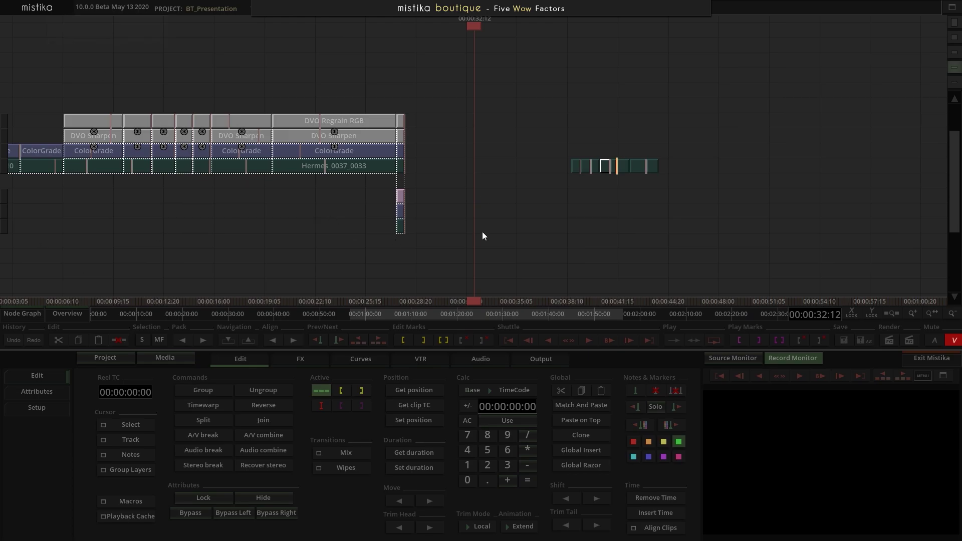
left_click_drag(476, 232, 531, 225)
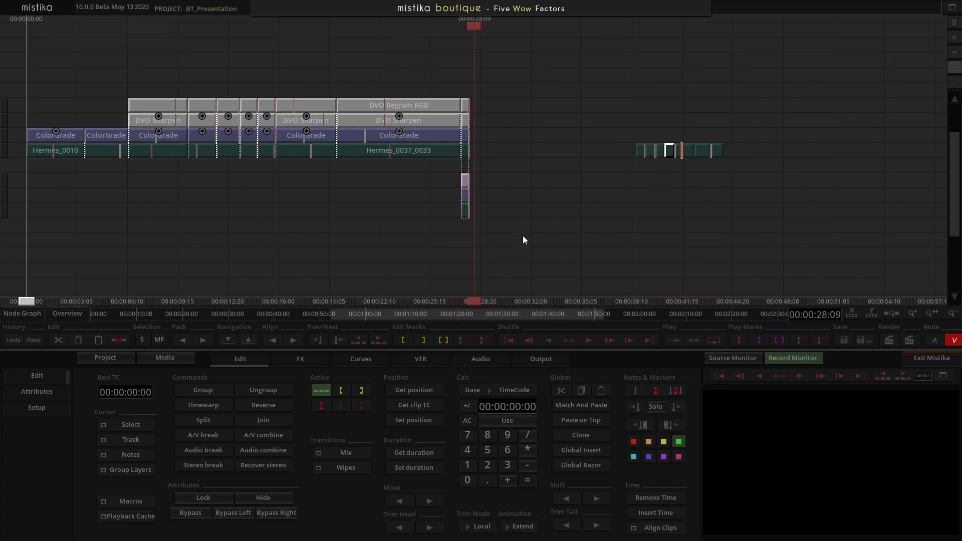
- Copy all the graded Hermes shots and match-paste their effects onto the Shortcut.env clips by timecode range and reelname
left_click_drag(531, 246, 38, 73)
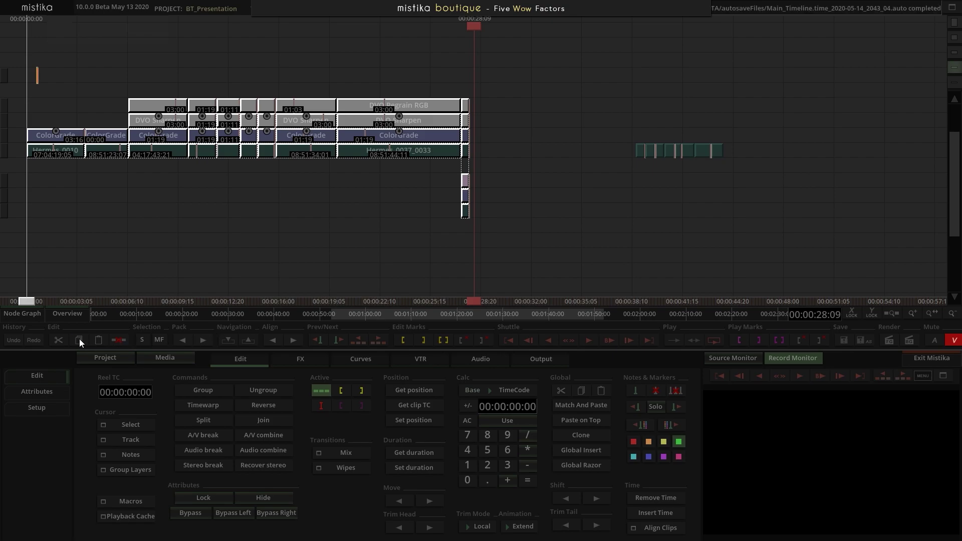
left_click_drag(780, 223, 554, 105)
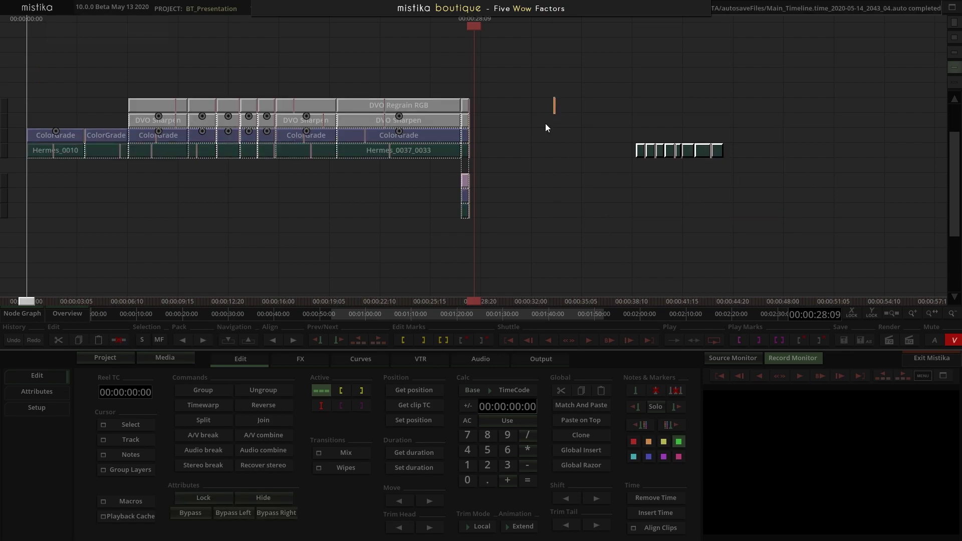
left_click_drag(532, 318, 500, 217)
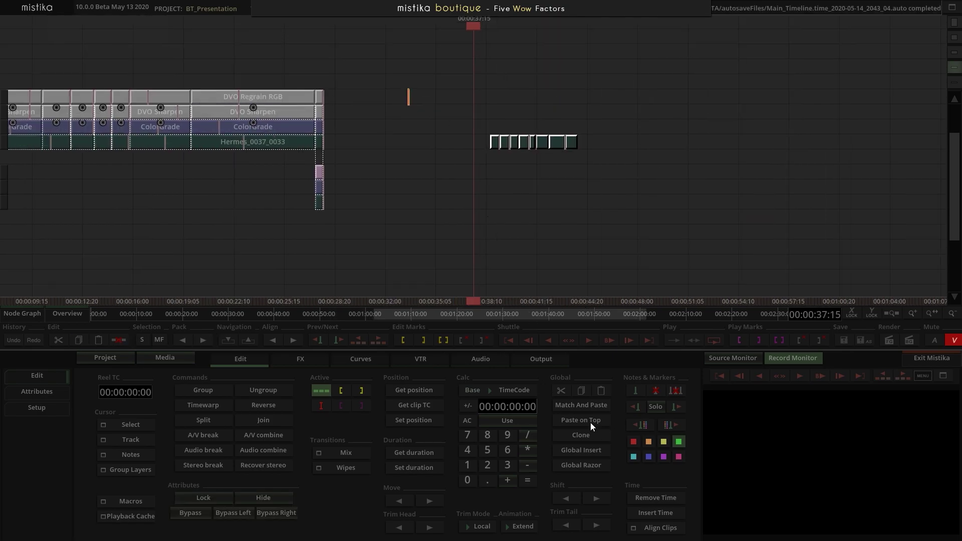
left_click(583, 406)
left_click_drag(501, 99, 743, 62)
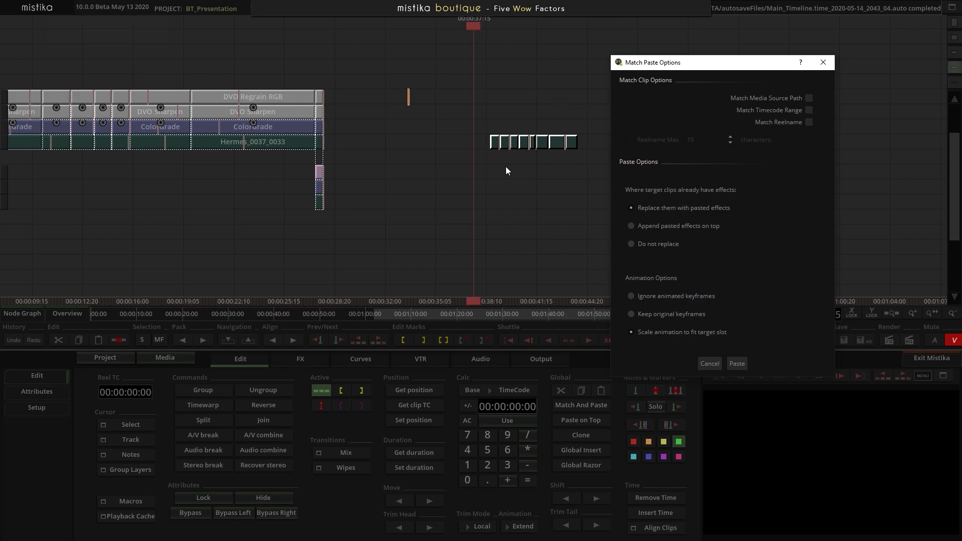
left_click(808, 123)
left_click(737, 363)
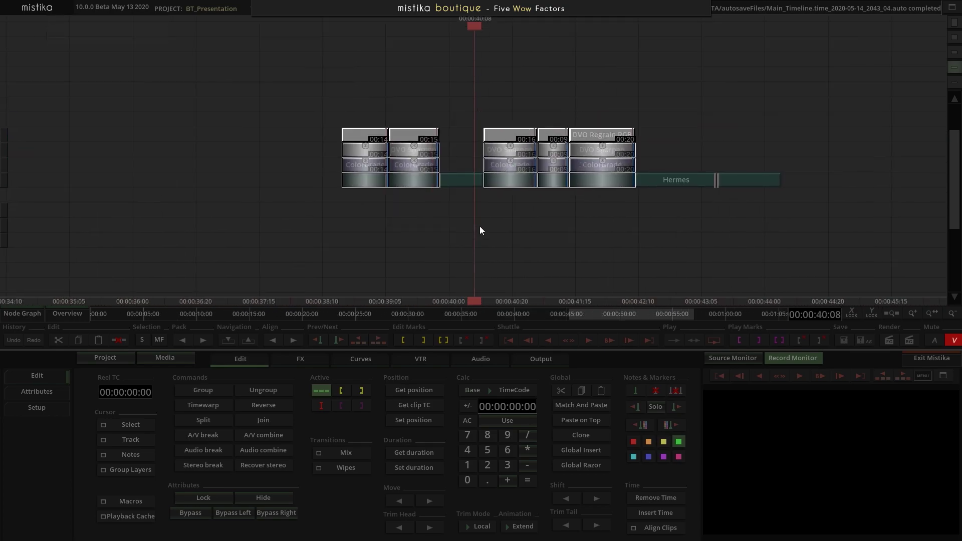
scroll(582, 219, "down", 3)
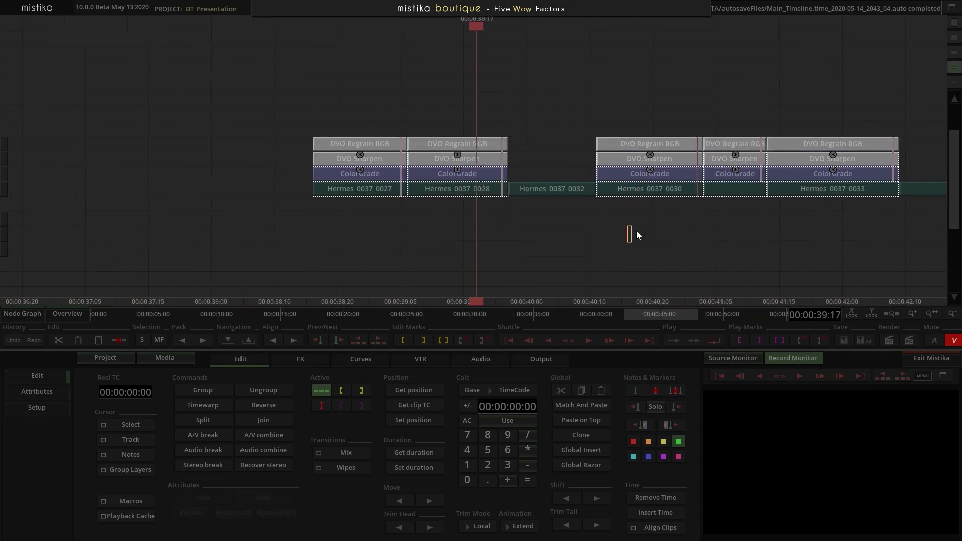
scroll(572, 228, "down", 1)
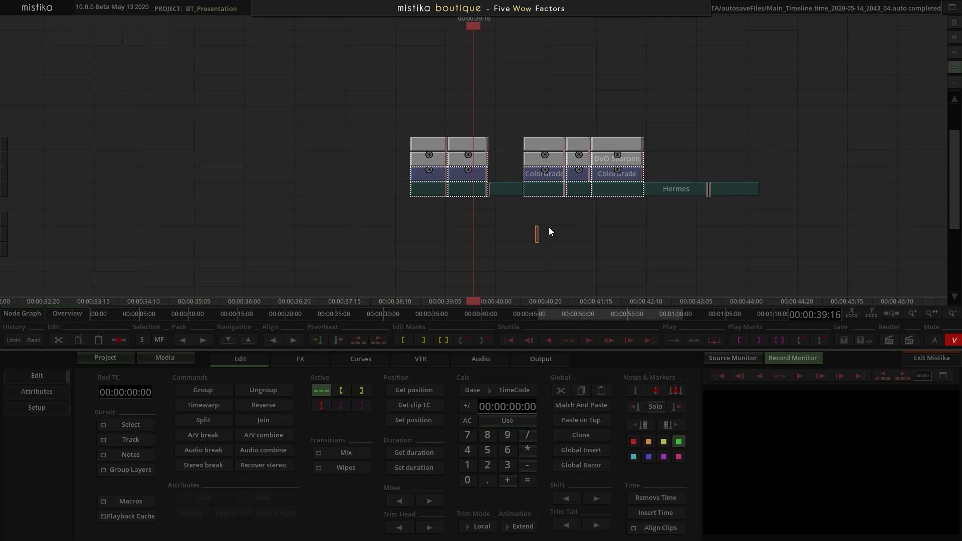
- Try to match-paste the last Hermes shot's stack onto the short edit's Hermes clip using only the timecode range
left_click(684, 191)
scroll(561, 245, "down", 3)
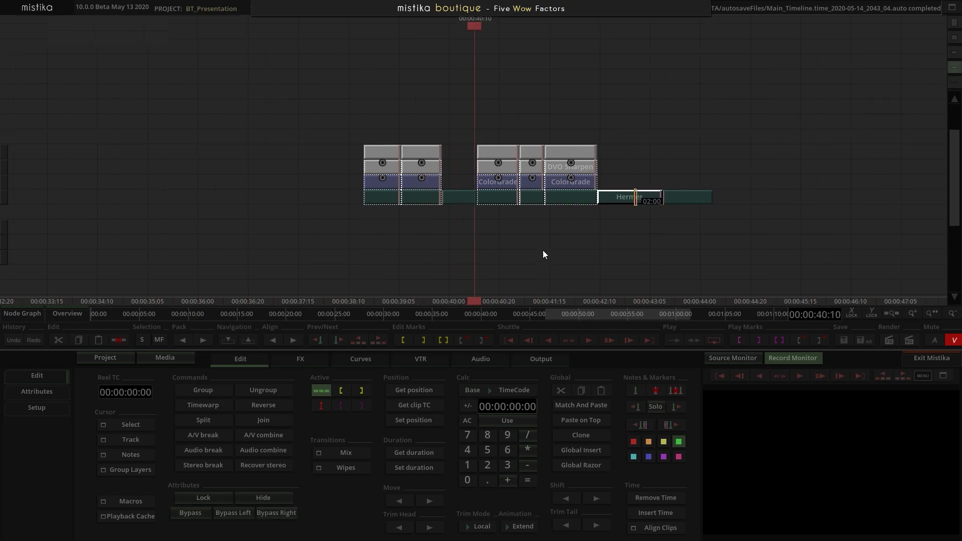
scroll(470, 233, "down", 1)
left_click_drag(315, 240, 333, 122)
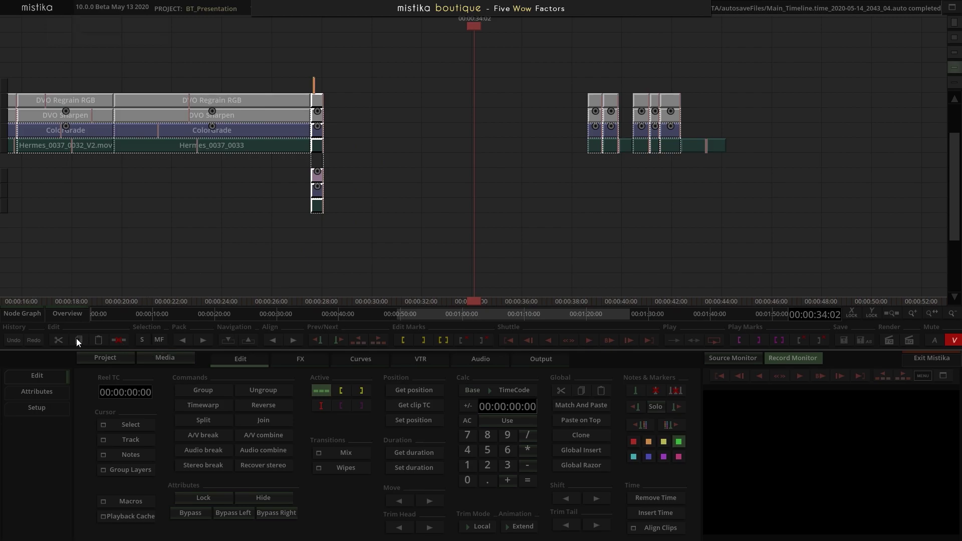
left_click(654, 213)
left_click(501, 217)
left_click(546, 265)
left_click(507, 114)
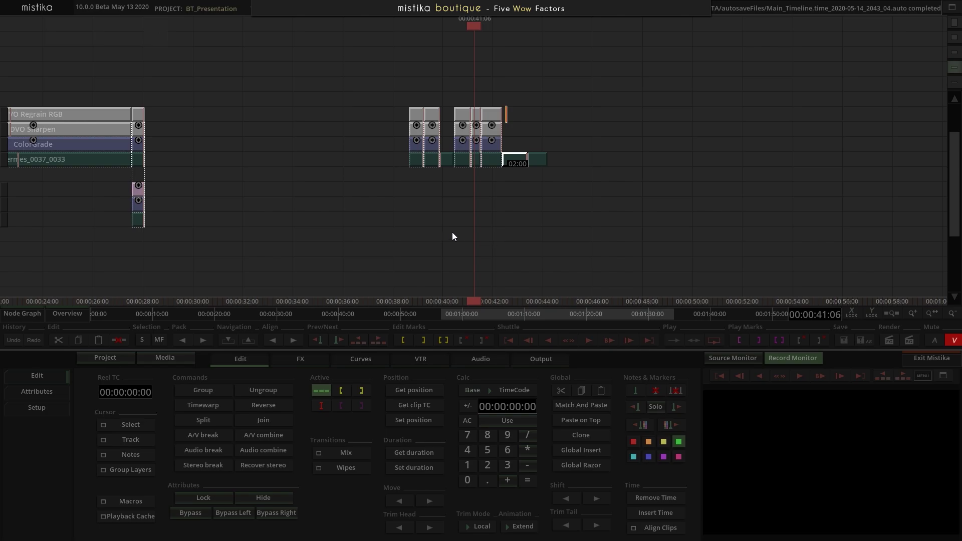
left_click(580, 404)
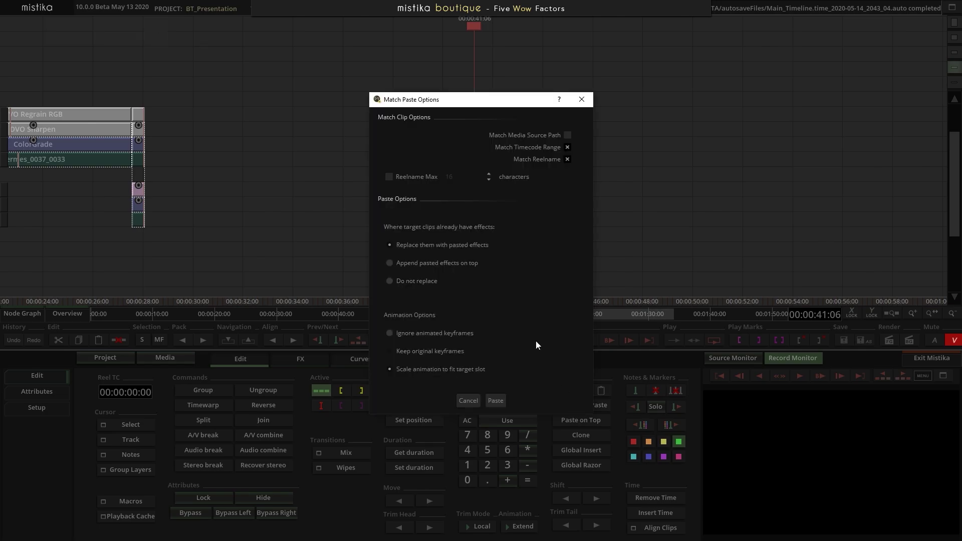
left_click(567, 159)
left_click(499, 401)
- Copy the last Hermes shot's full stack and retry the match-paste onto the short edit's Hermes clip, matching by timecode range alone
left_click(413, 287)
left_click_drag(215, 246, 185, 105)
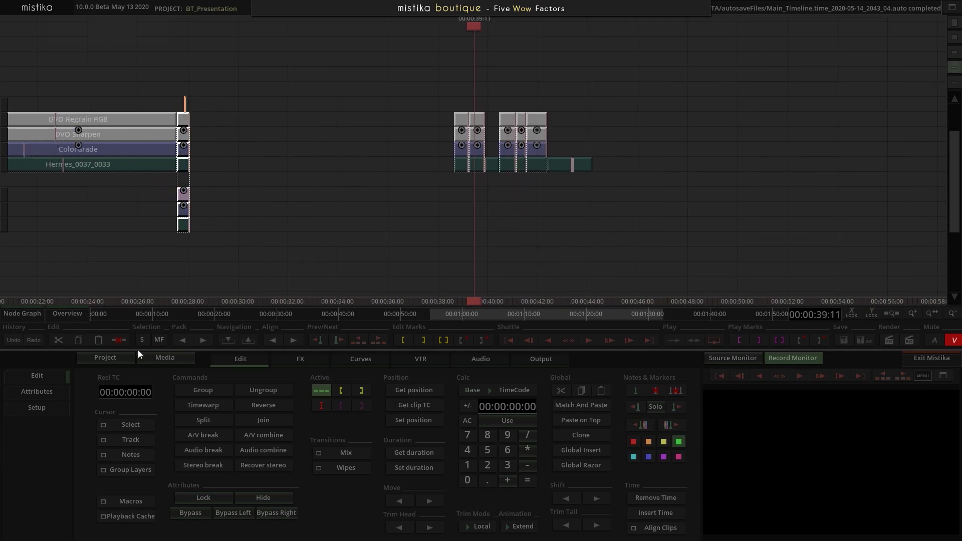
left_click(78, 341)
left_click(462, 194)
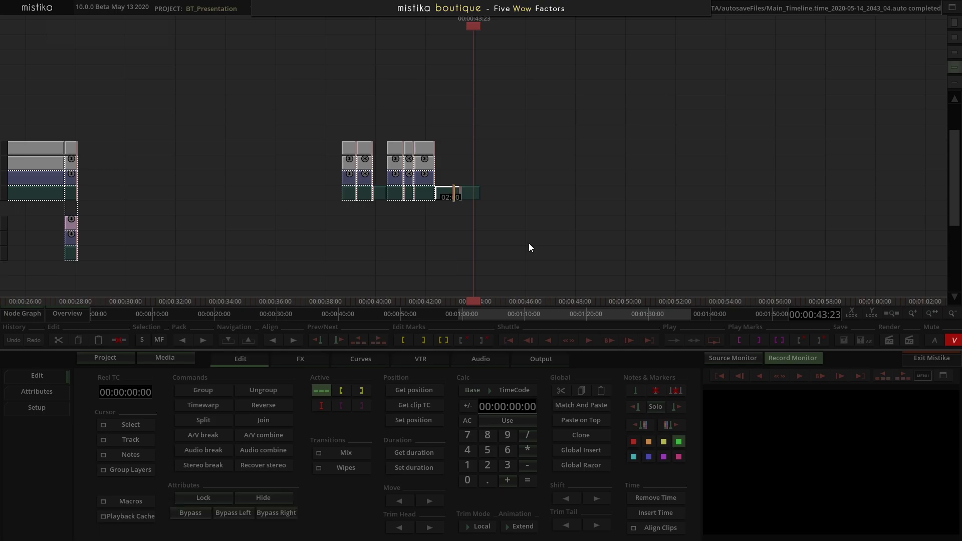
scroll(506, 214, "up", 5)
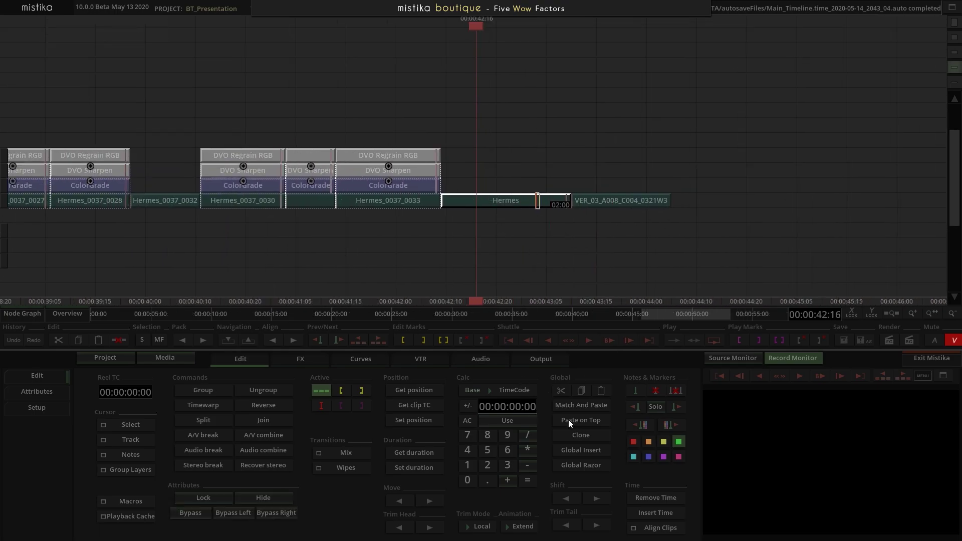
left_click(568, 405)
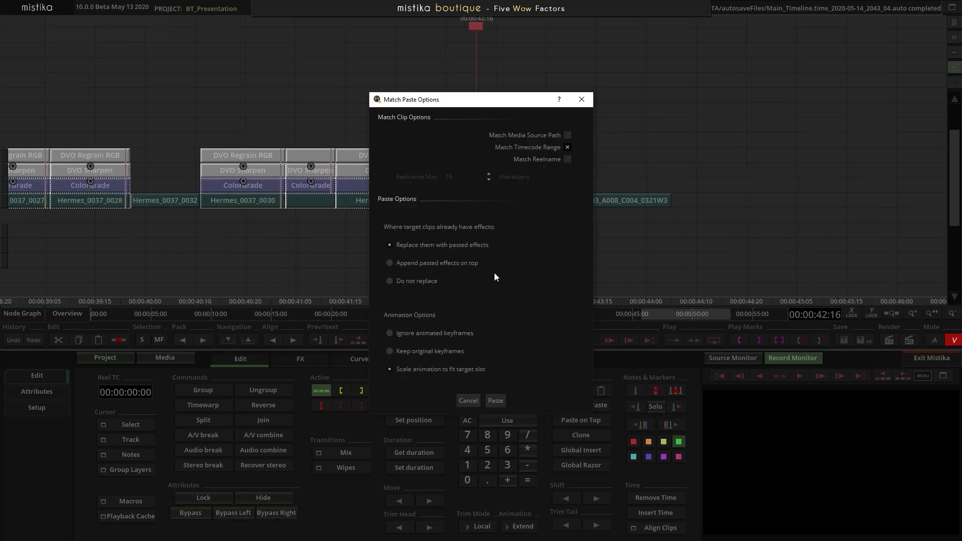
left_click(401, 332)
left_click(401, 263)
left_click(491, 401)
left_click(414, 284)
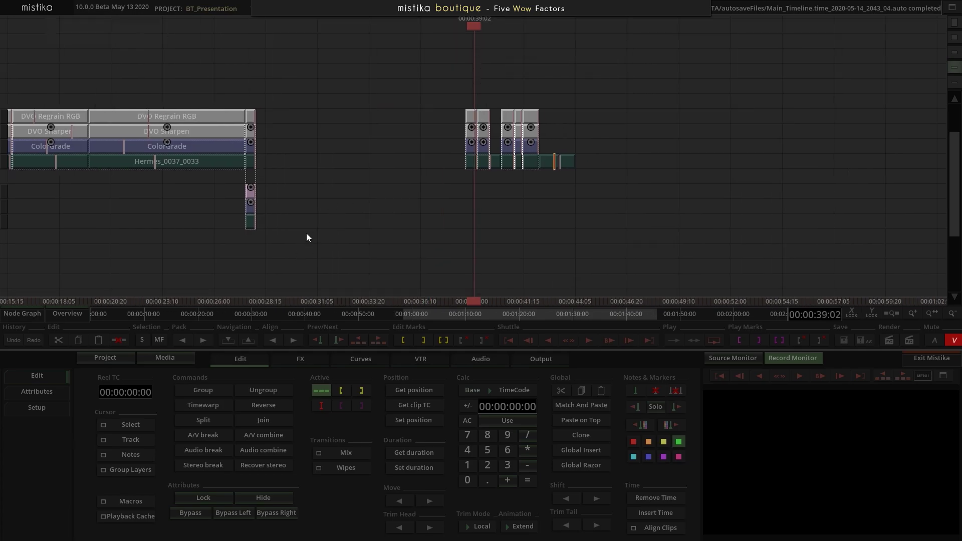
- Inspect the frames of the ungraded Hermes_0037_0032 clip in the visual editor, and return to the timeline
scroll(413, 204, "up", 3)
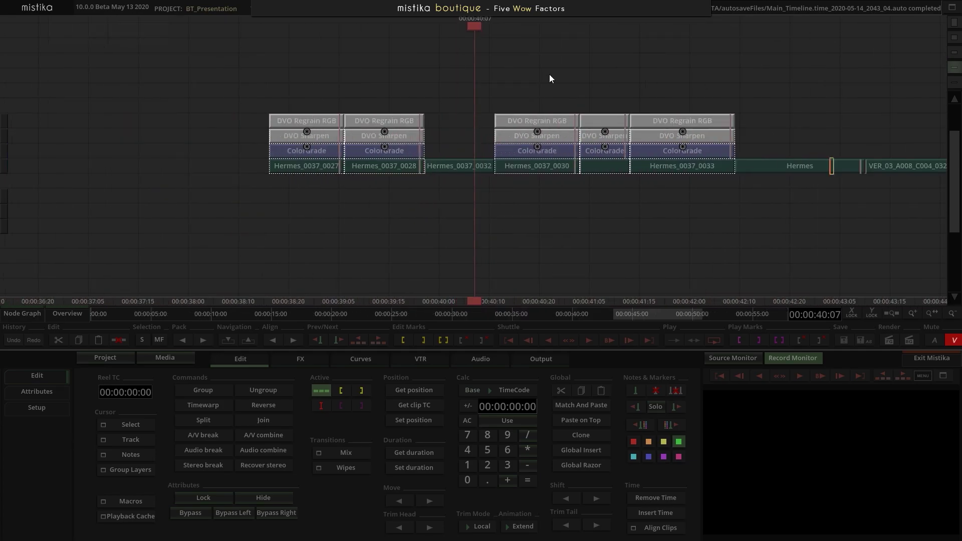
left_click(467, 168)
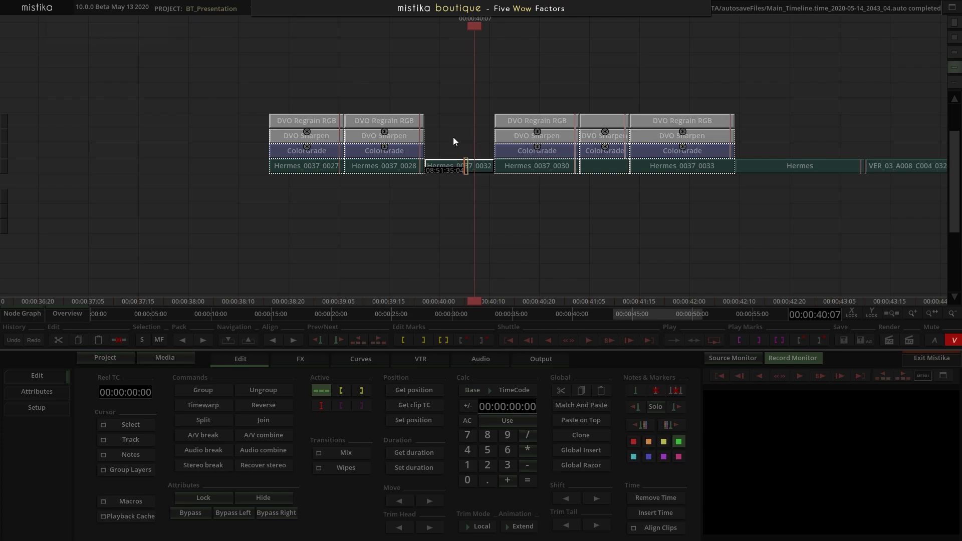
double_click(454, 166)
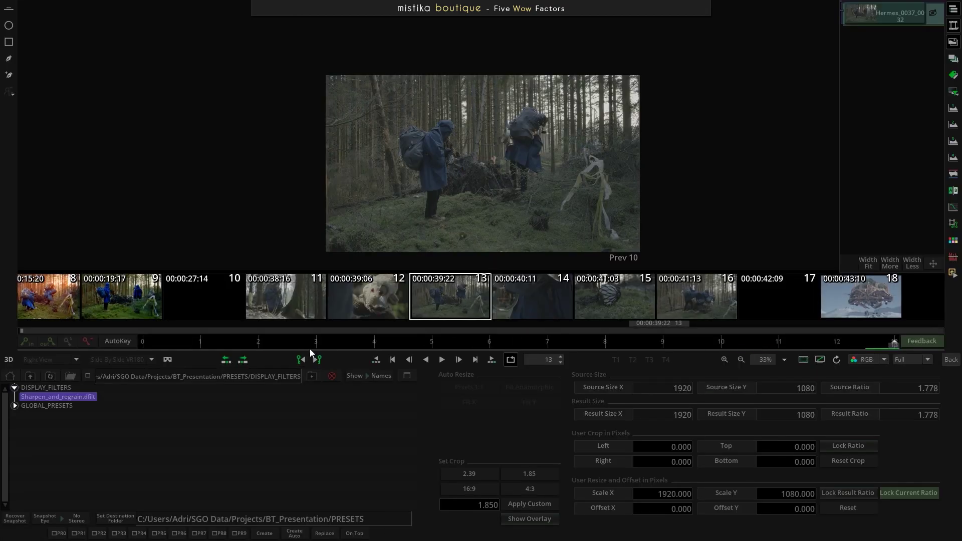
left_click_drag(230, 339, 548, 339)
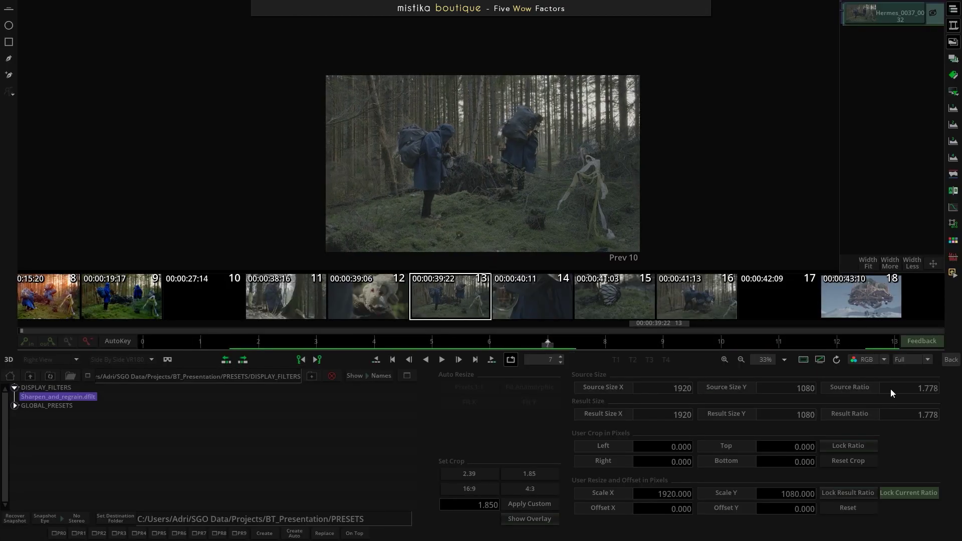
left_click(950, 360)
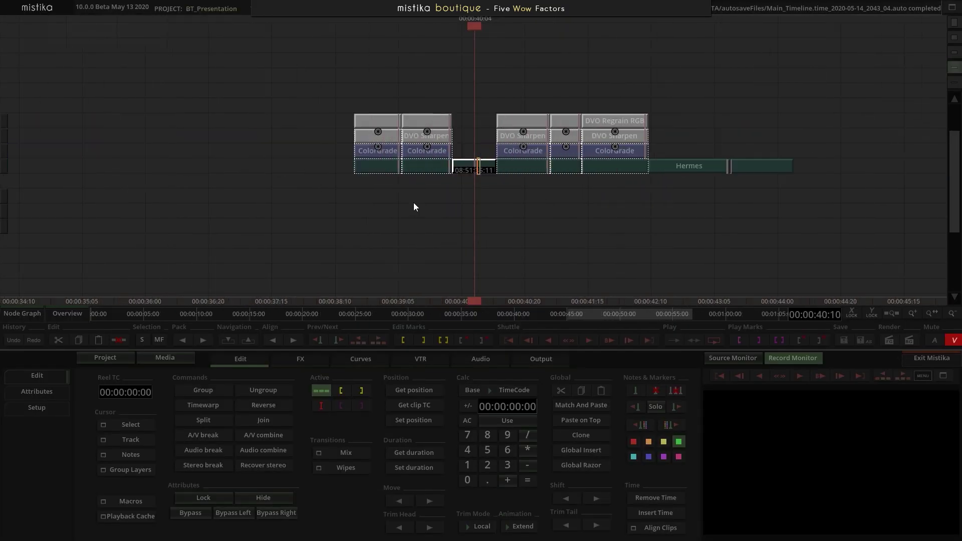
- Copy the effects stack from Hermes_0037_0028 and paste it onto the ungraded Hermes_0037_0032 clip in the short edit
left_click_drag(427, 92, 421, 160)
key("ctrl+c")
left_click(462, 159)
key("ctrl+v")
left_click(479, 230)
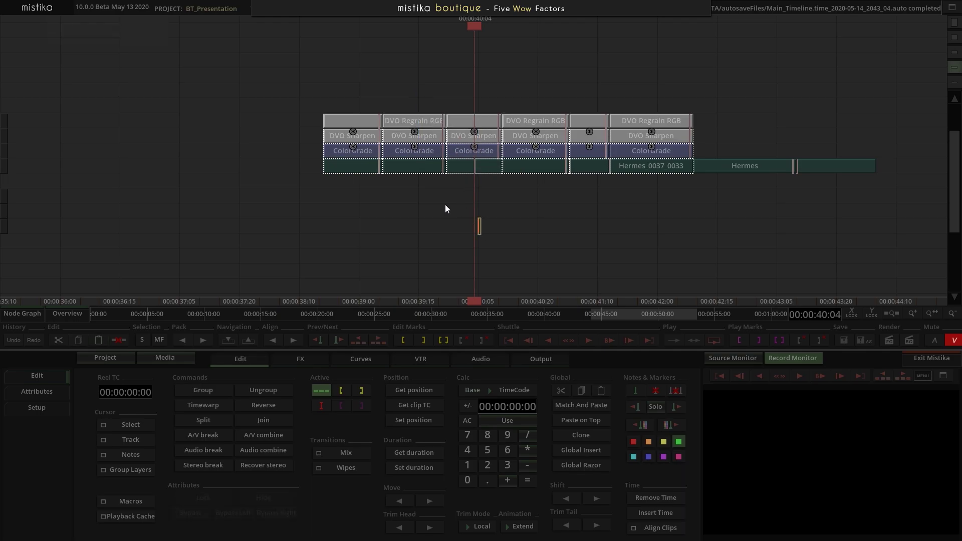
- Duplicate the last Hermes shot's composite stack over the short edit's Hermes clip and extend it to the clip's full length
scroll(763, 221, "down", 1)
scroll(485, 221, "down", 4)
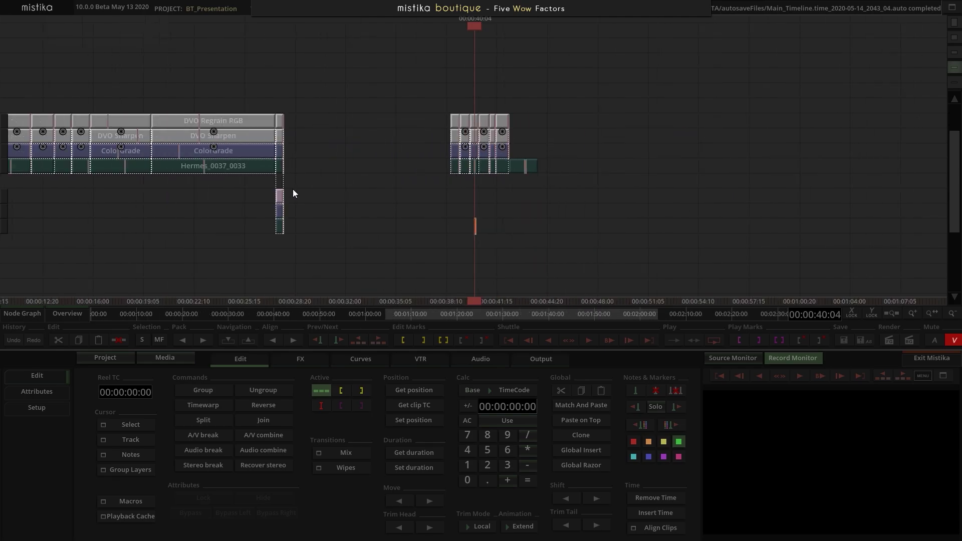
scroll(215, 226, "up", 2)
mouse_move(191, 124)
left_mouse_down()
mouse_move(188, 132)
mouse_move(653, 112)
left_mouse_up()
left_click(644, 162)
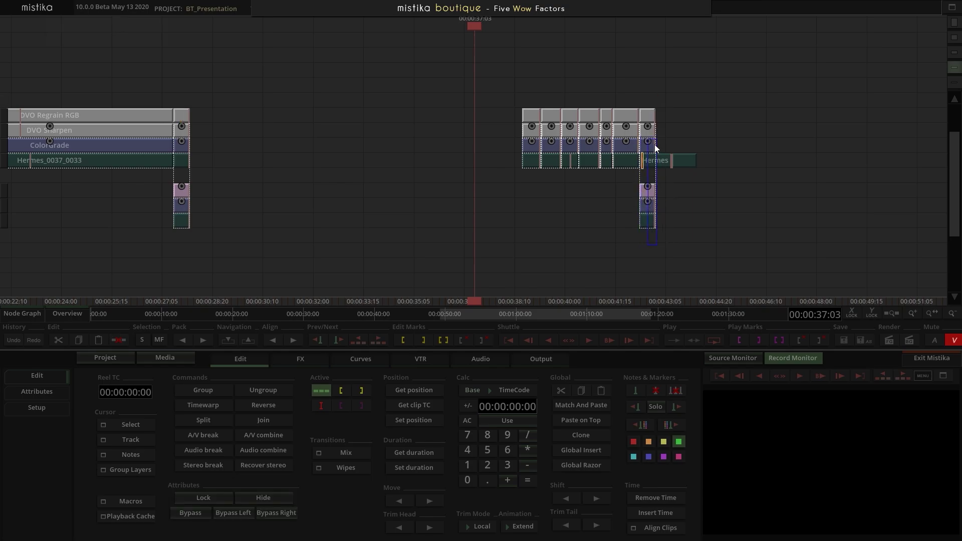
left_click(647, 193)
left_click(648, 111)
left_click_drag(657, 115, 672, 115)
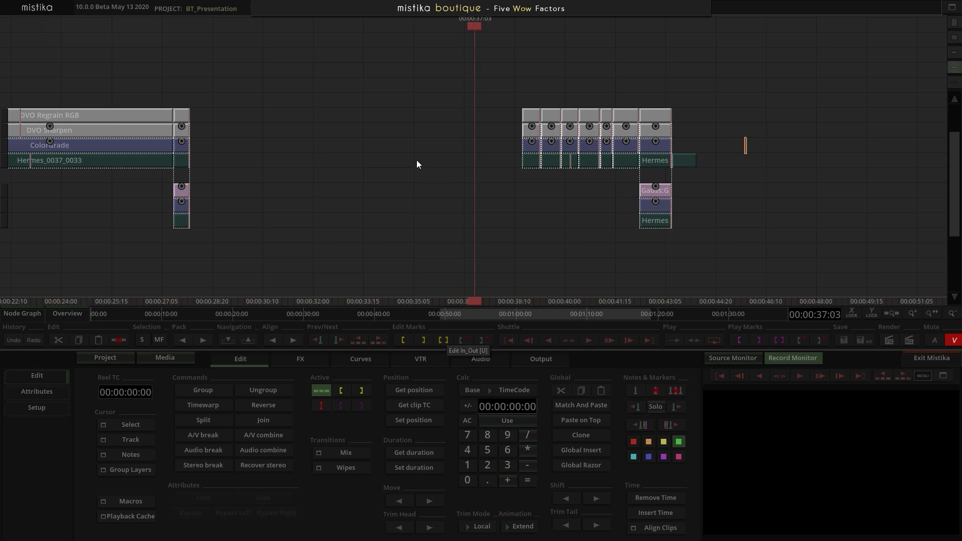
- Disable the DVO Sharpen and DVO Regrain RGB layers on all graded shots of the short edit
scroll(424, 162, "down", 5)
scroll(370, 180, "up", 5)
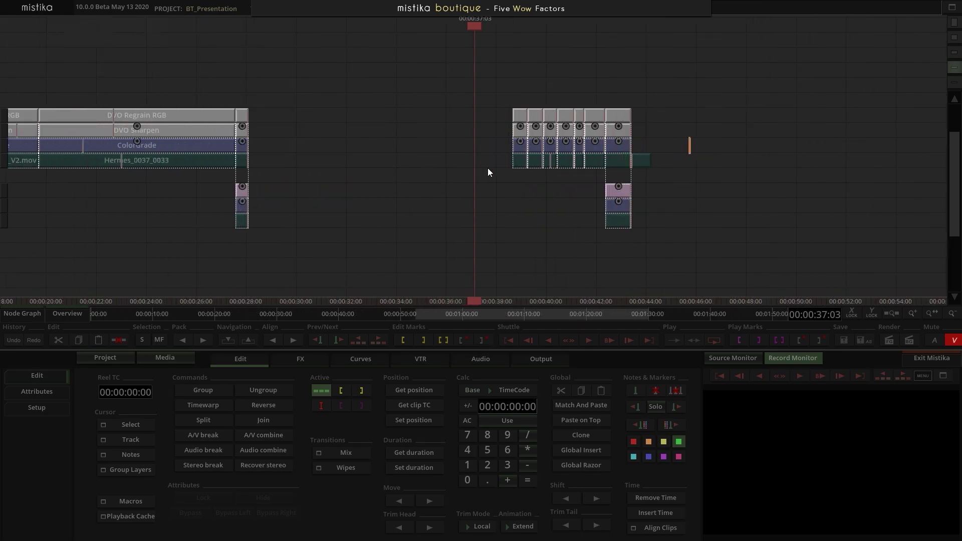
scroll(400, 183, "up", 5)
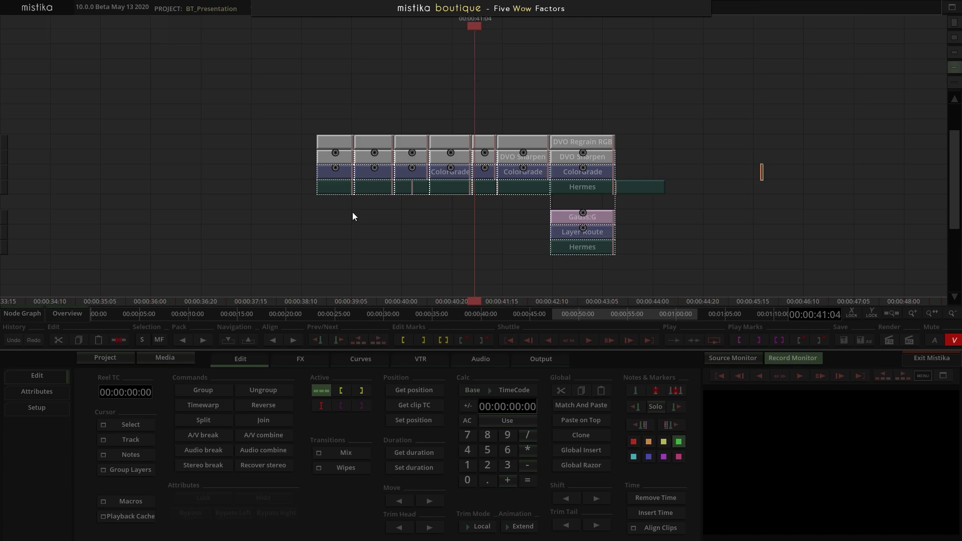
scroll(396, 216, "up", 2)
left_click_drag(393, 248, 439, 255)
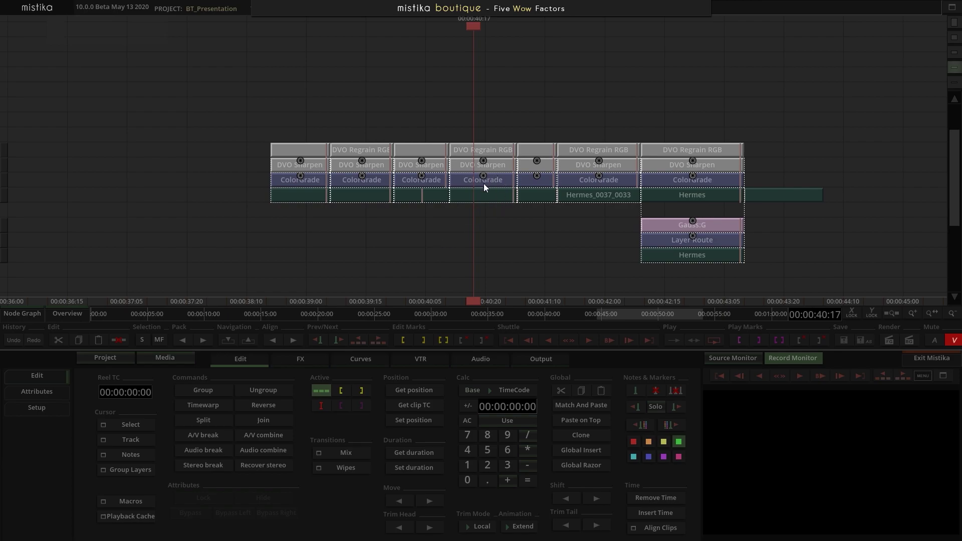
left_click_drag(263, 122, 759, 158)
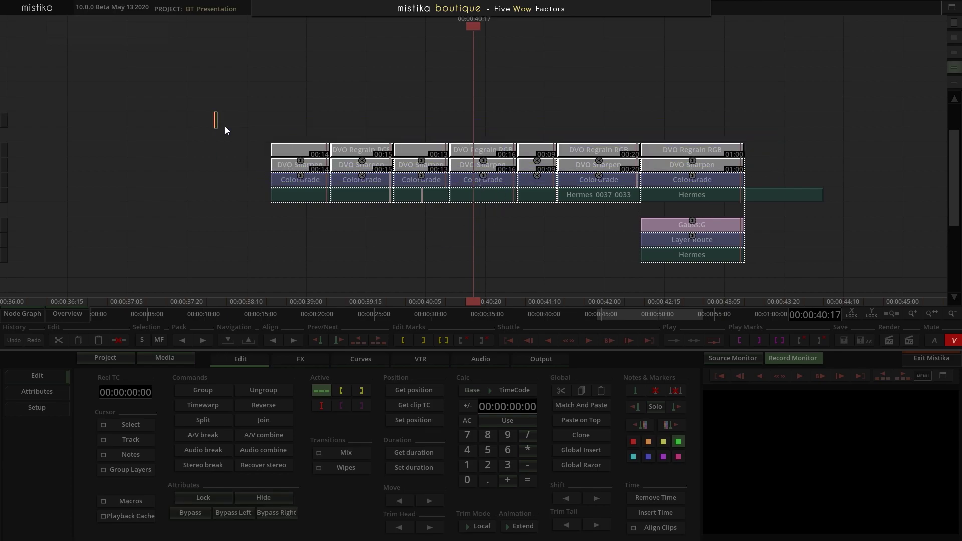
- Open the Hermes_0037_0028 grade with its layer tree shown and store a snapshot of the current look
double_click(479, 182)
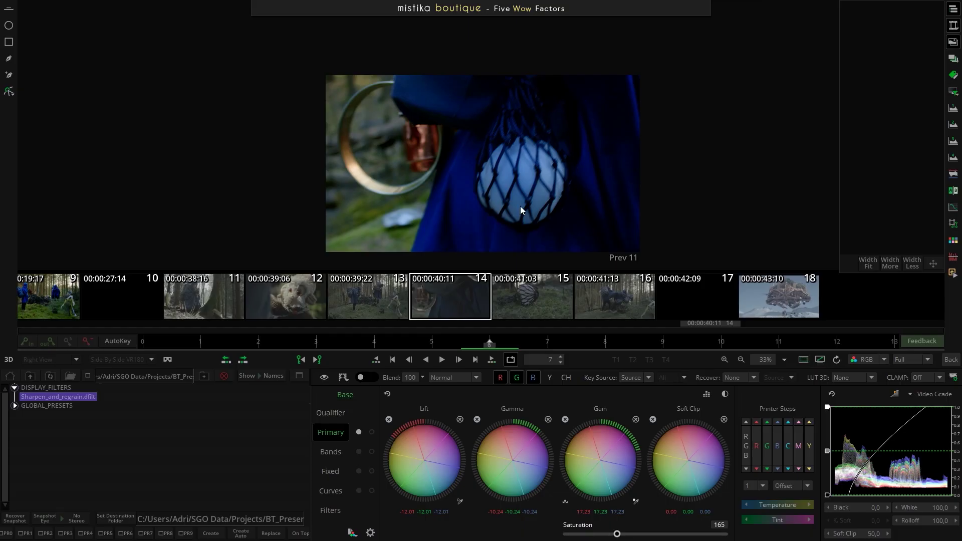
left_click(312, 303)
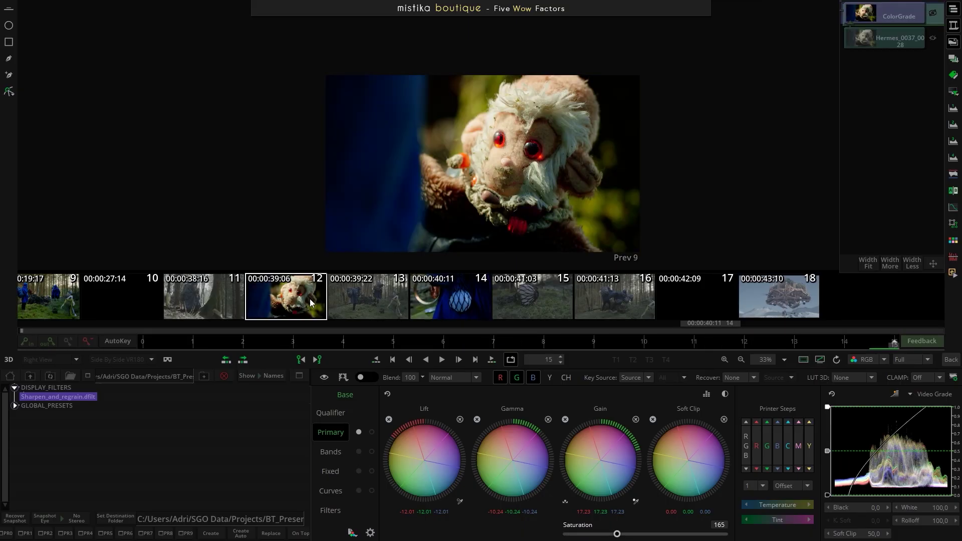
scroll(474, 177, "up", 5)
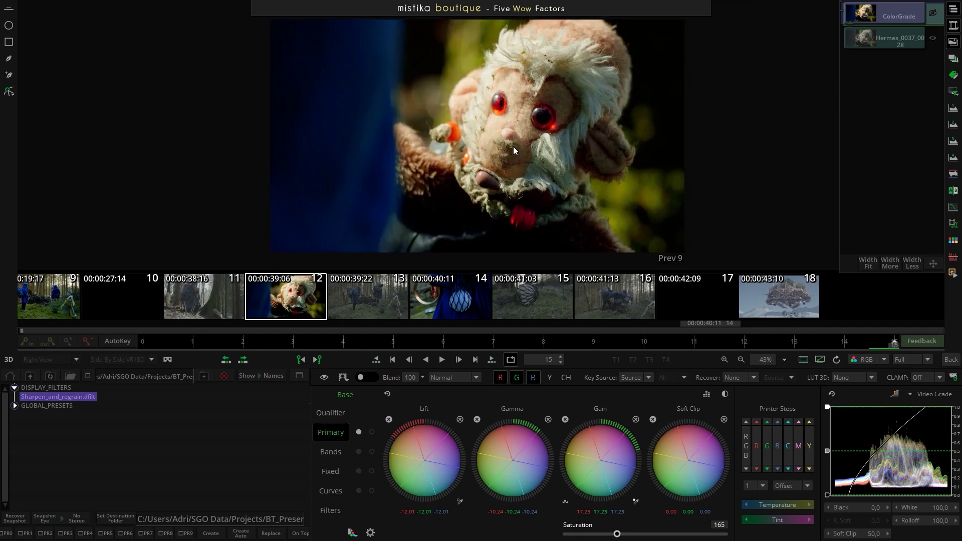
left_click(954, 44)
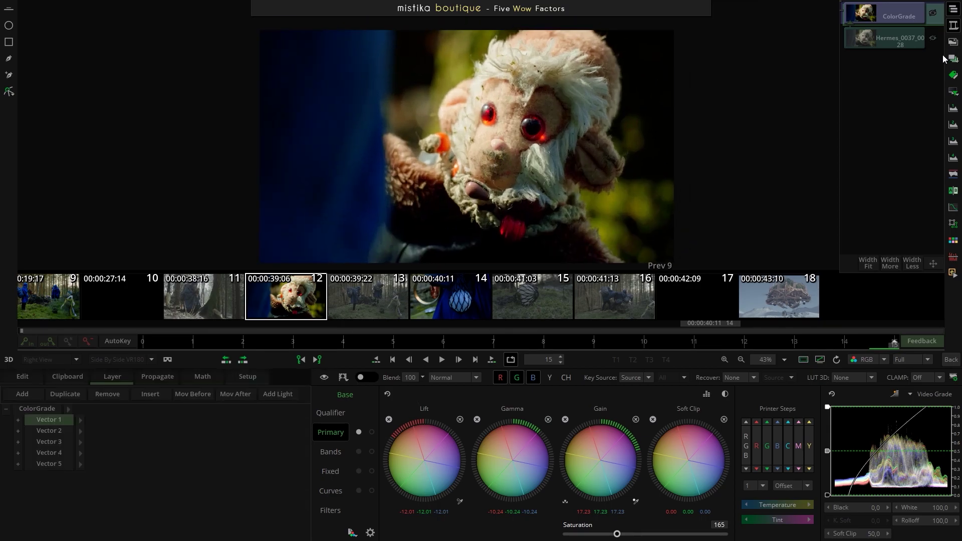
left_click_drag(314, 297, 450, 325)
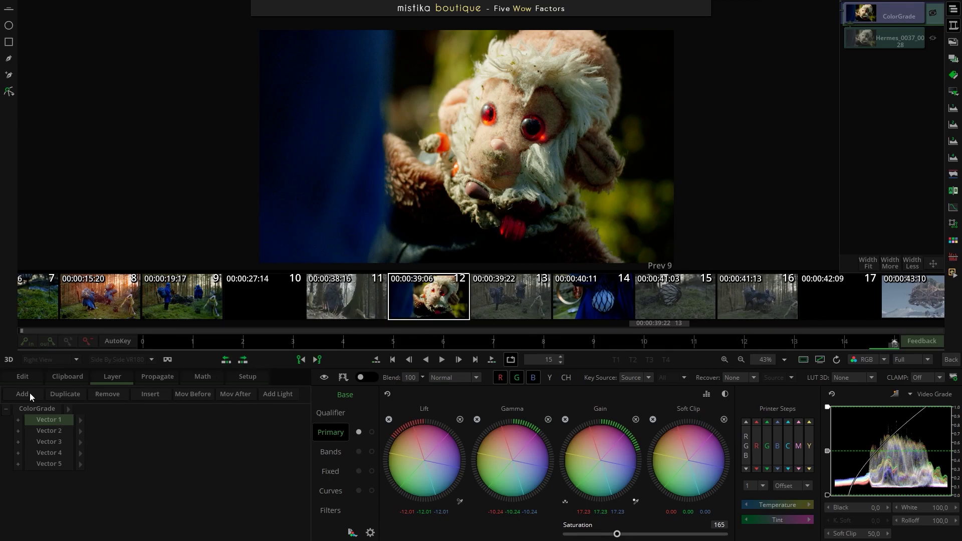
left_click(407, 320)
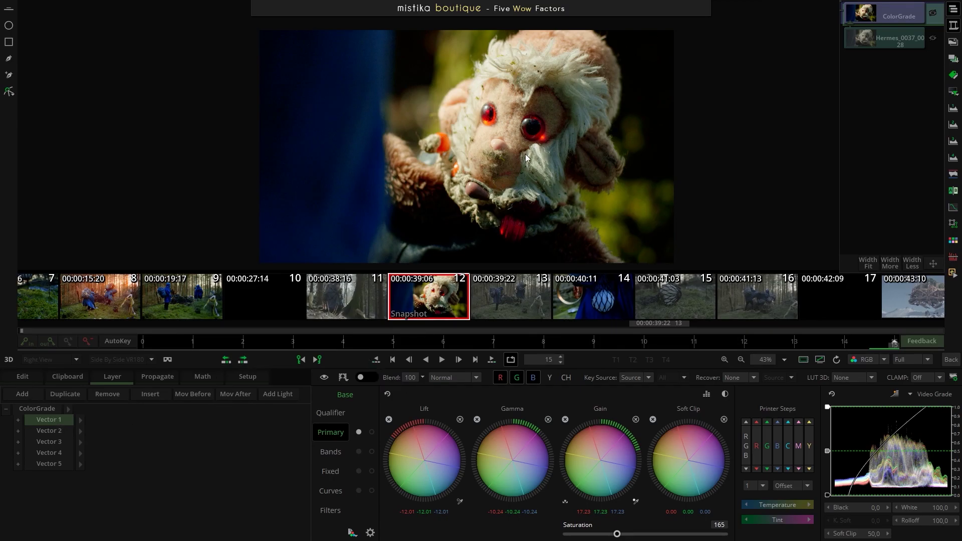
- Add a new vector to the ColorGrade, set its Bands All Hue to 12, and store a second snapshot
left_click(20, 395)
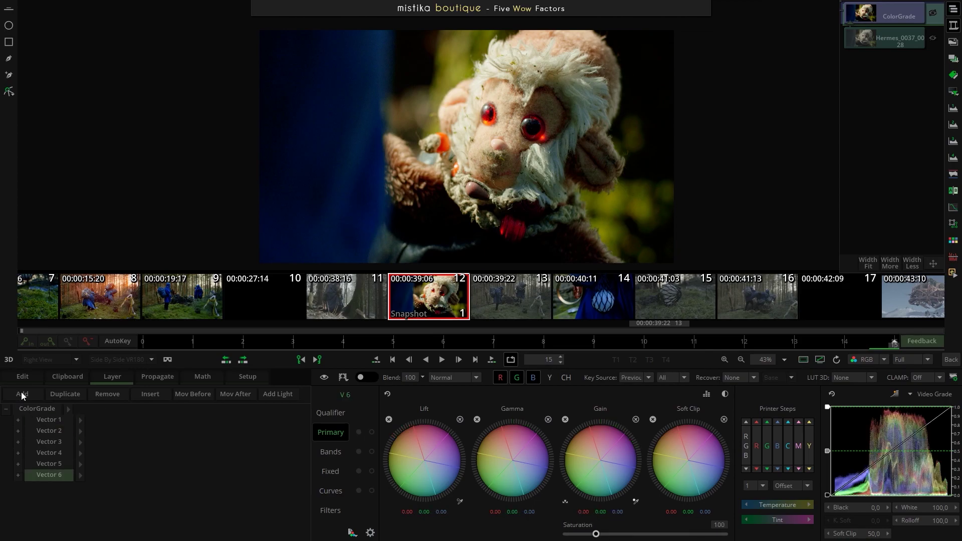
left_click(338, 453)
left_click_drag(742, 440, 744, 440)
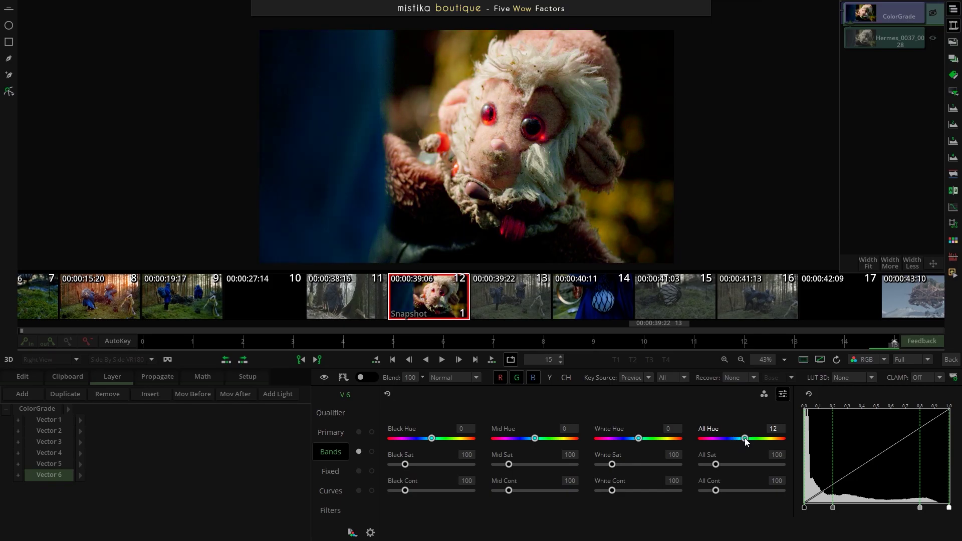
left_click(440, 320)
- Set the new vector's Primary lift to 4.76 and gamma to -3.98, warm its raised gain, and store a third snapshot
left_click(331, 432)
left_click_drag(465, 449, 449, 440)
left_click_drag(512, 471, 683, 422)
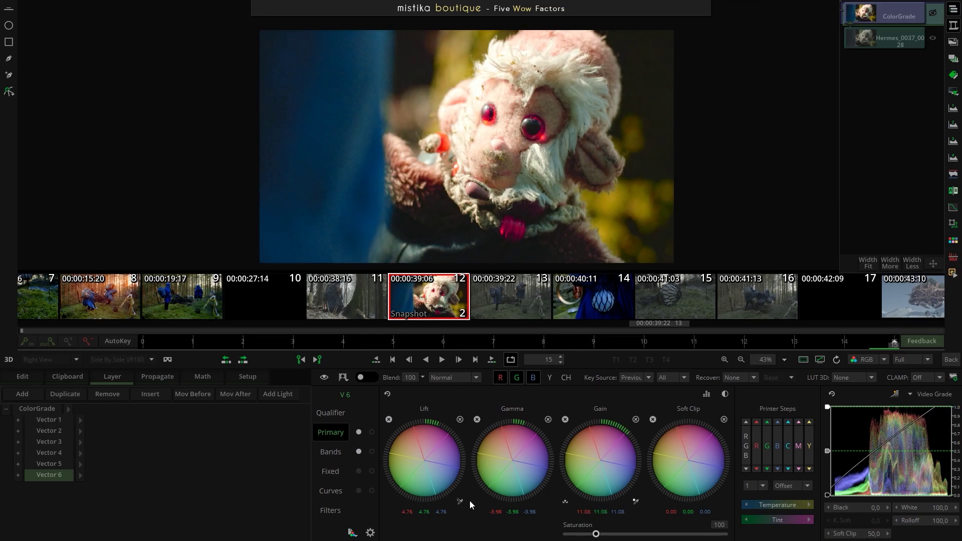
left_click_drag(606, 461, 539, 401)
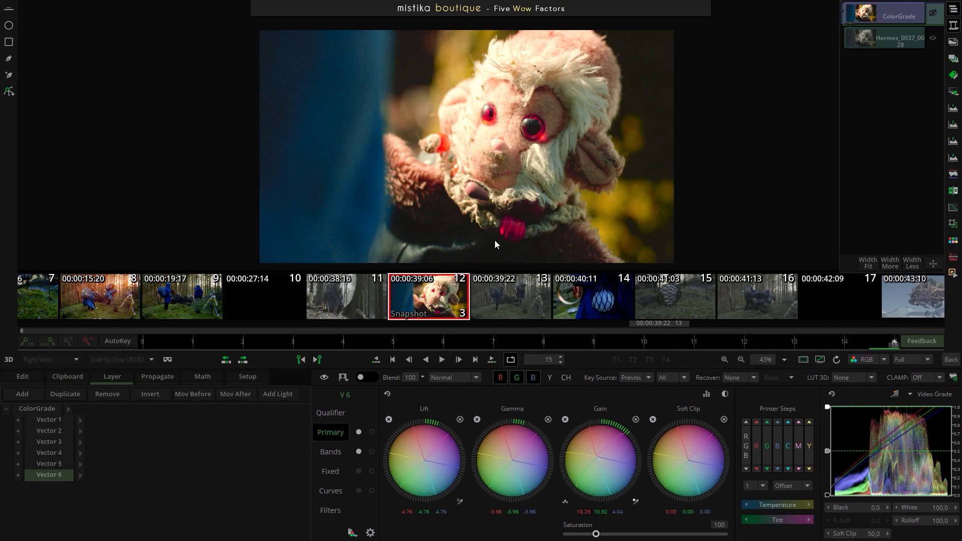
- Compare the shot's second and third stored snapshots, end on the third, and return to the timeline
key("Left")
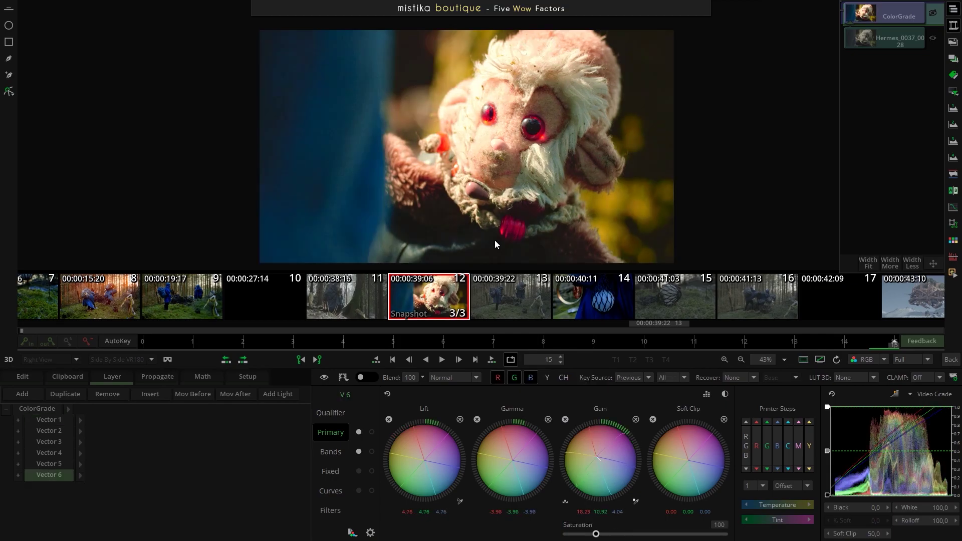
key("Right")
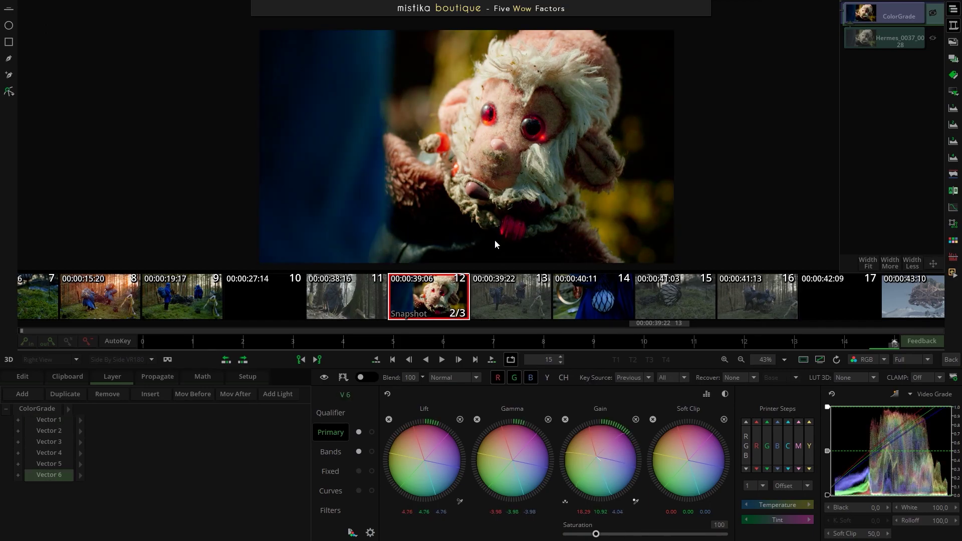
key("Right")
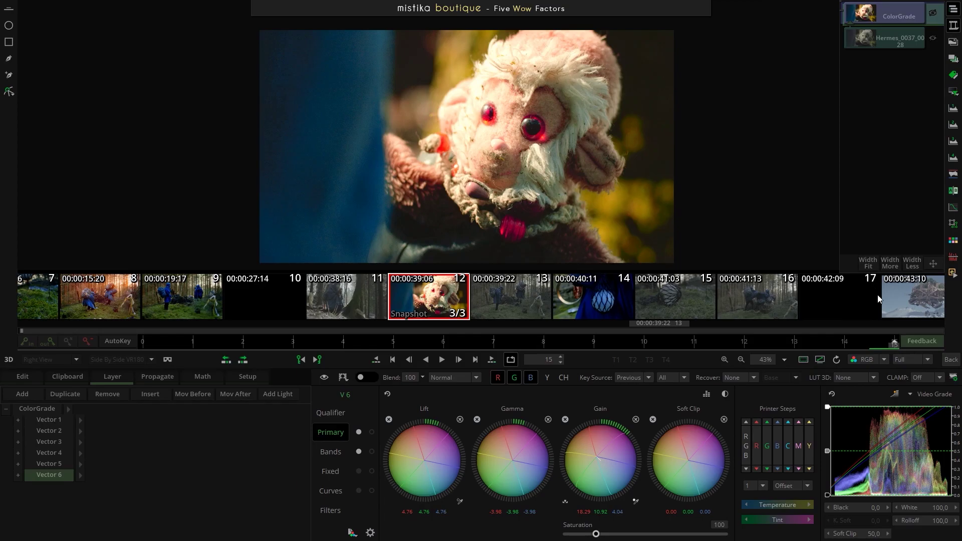
left_click(951, 359)
- Move the disabled DVO Sharpen and DVO Regrain layers up, clear of the short edit's ColorGrade stacks
scroll(479, 218, "down", 2)
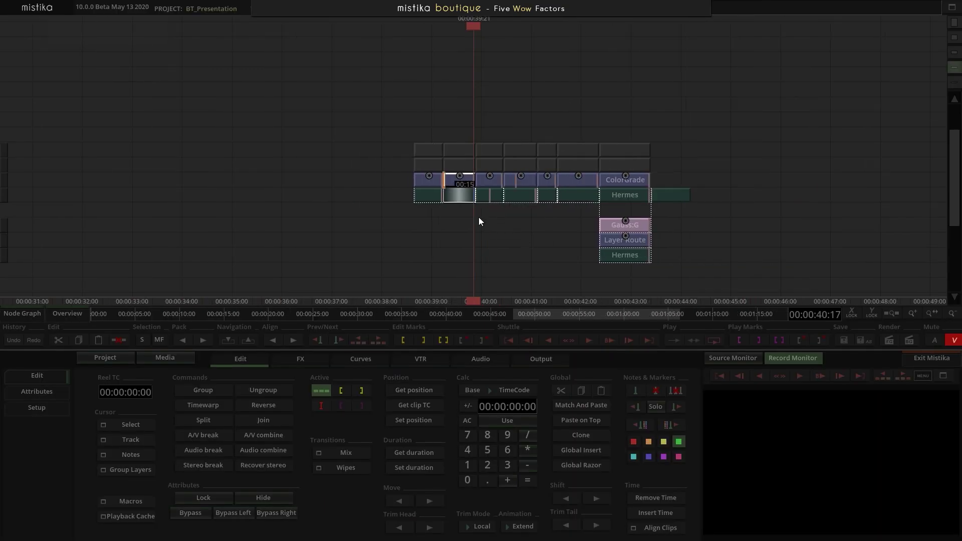
left_click(385, 181)
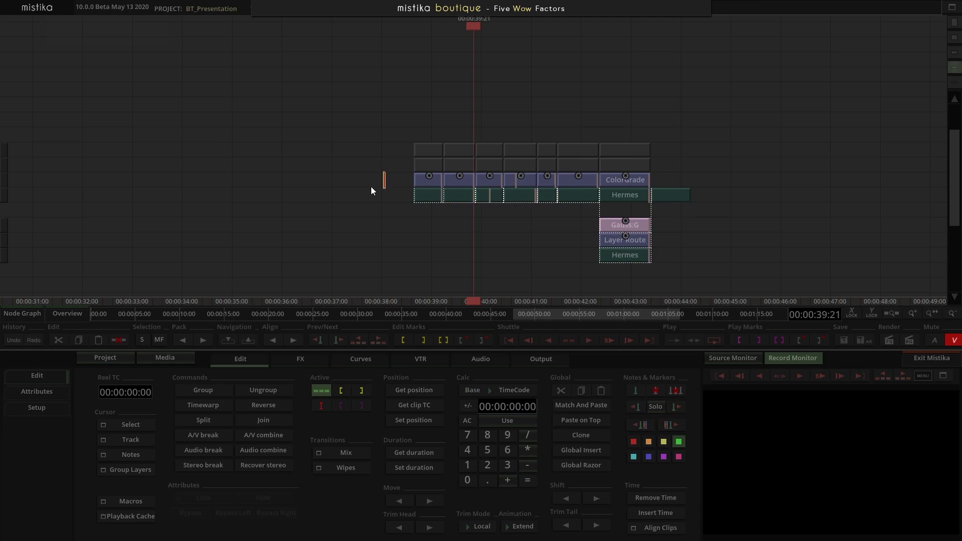
left_click_drag(659, 170, 659, 171)
left_click_drag(600, 167, 615, 119)
left_click(336, 194)
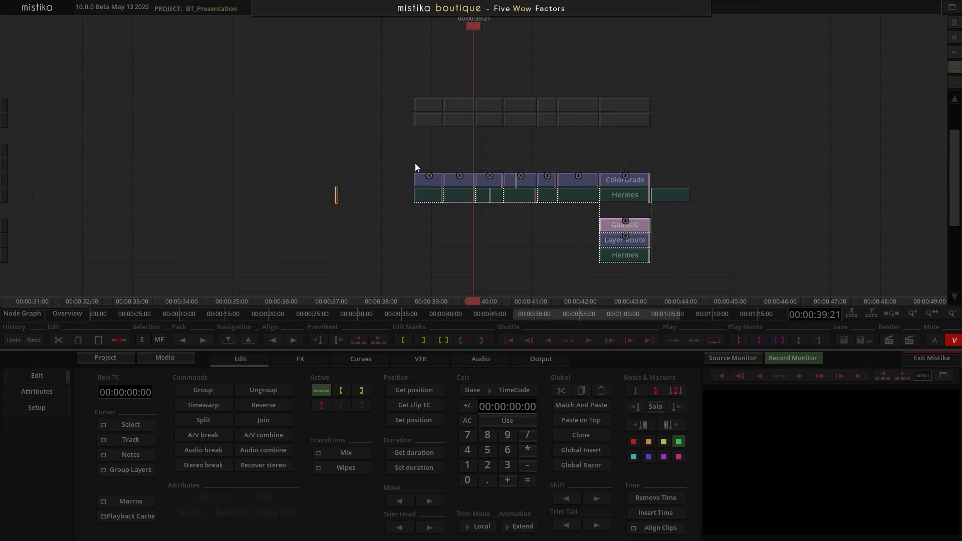
- Add a ColorGrade effect on top of the short edit's first shot and name it Client_Grade
left_click_drag(432, 179, 432, 180)
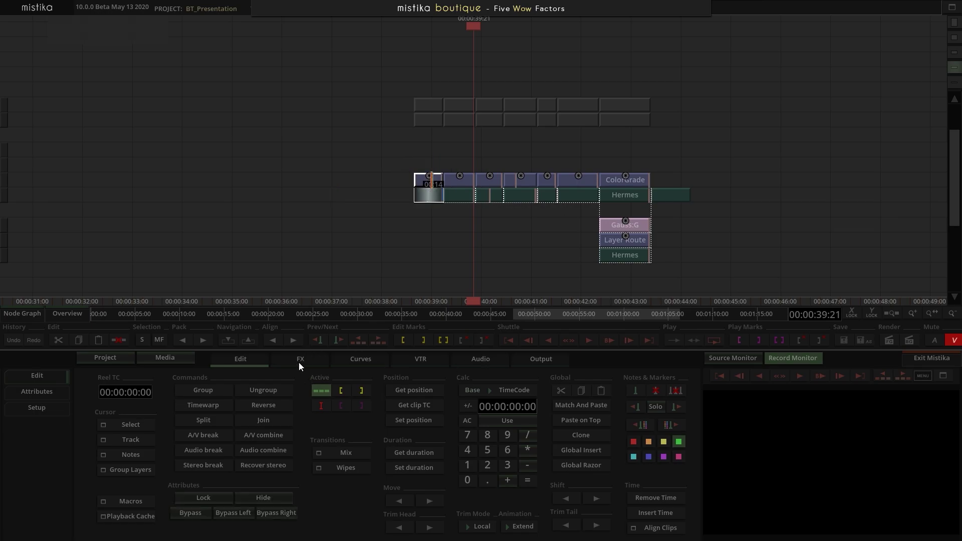
left_click(299, 360)
left_click(34, 381)
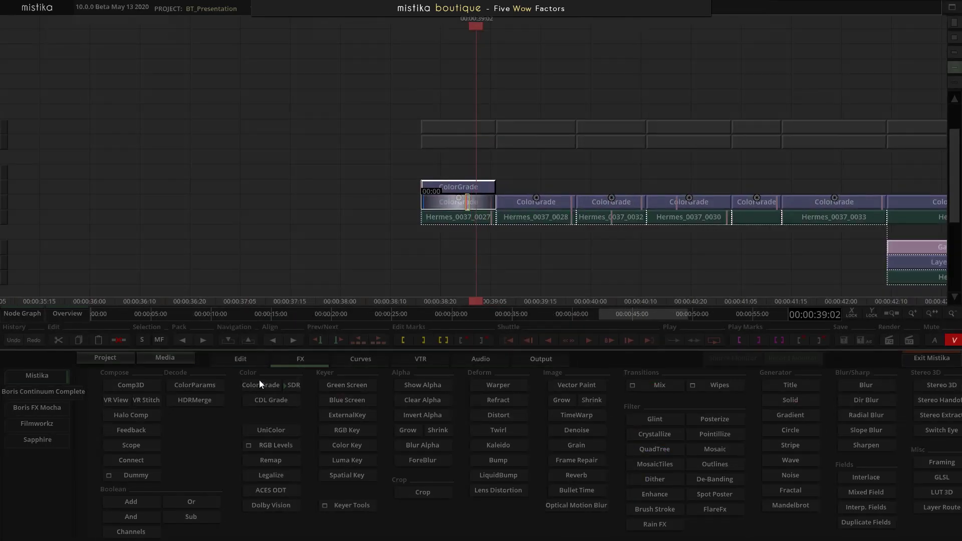
left_click(241, 360)
left_click(59, 396)
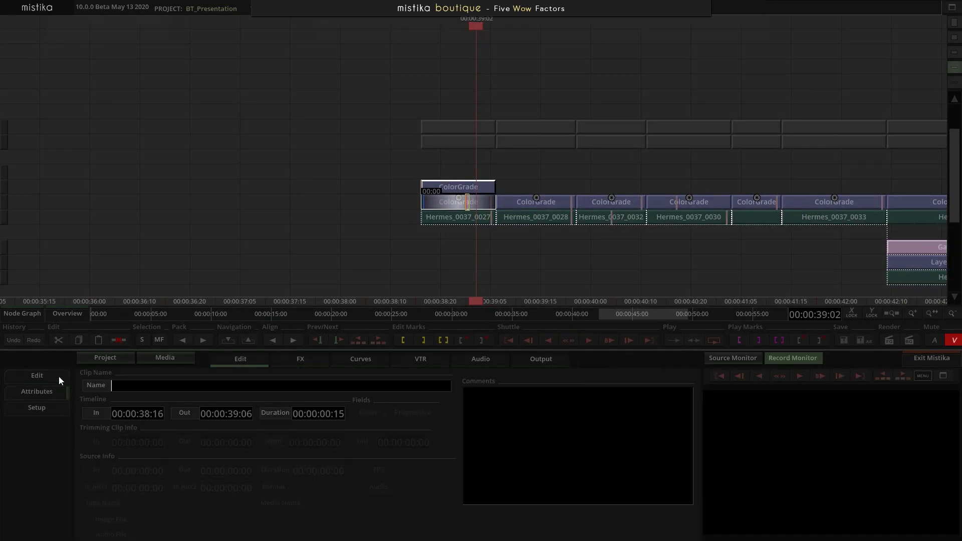
type("Client_Grade")
key("Return")
- Extend Client_Grade over all seven shots of the short edit and move it one track higher
scroll(449, 205, "down", 3)
left_click_drag(480, 188, 645, 188)
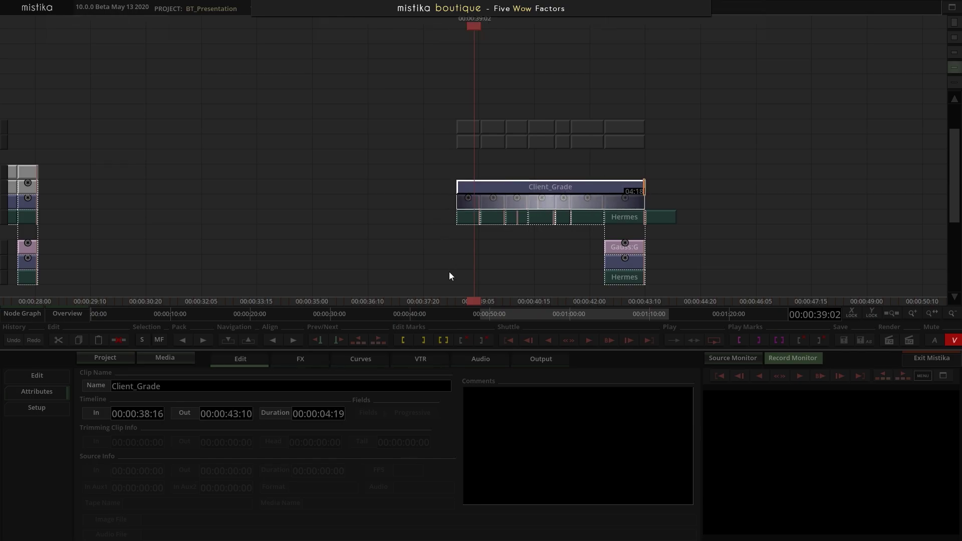
left_click_drag(426, 238, 608, 166)
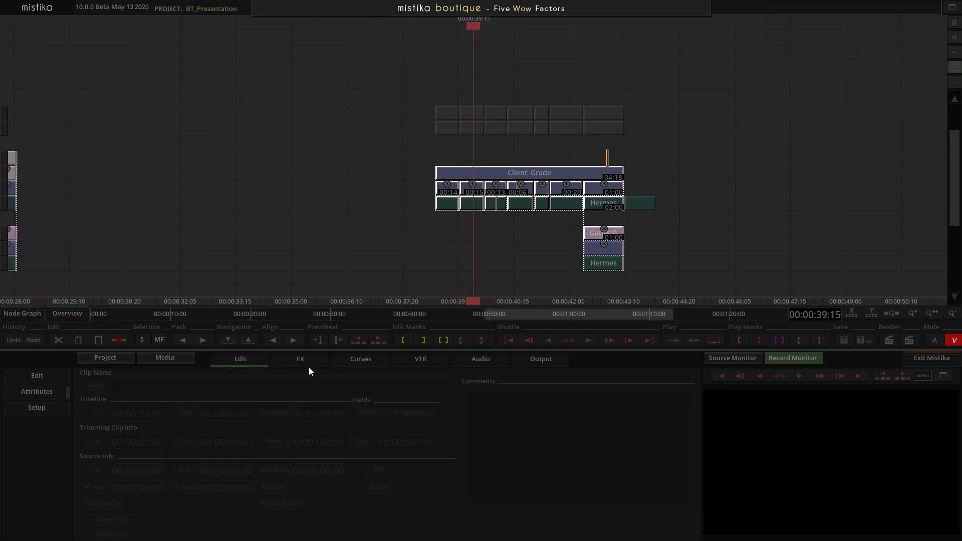
left_click_drag(516, 195, 426, 168)
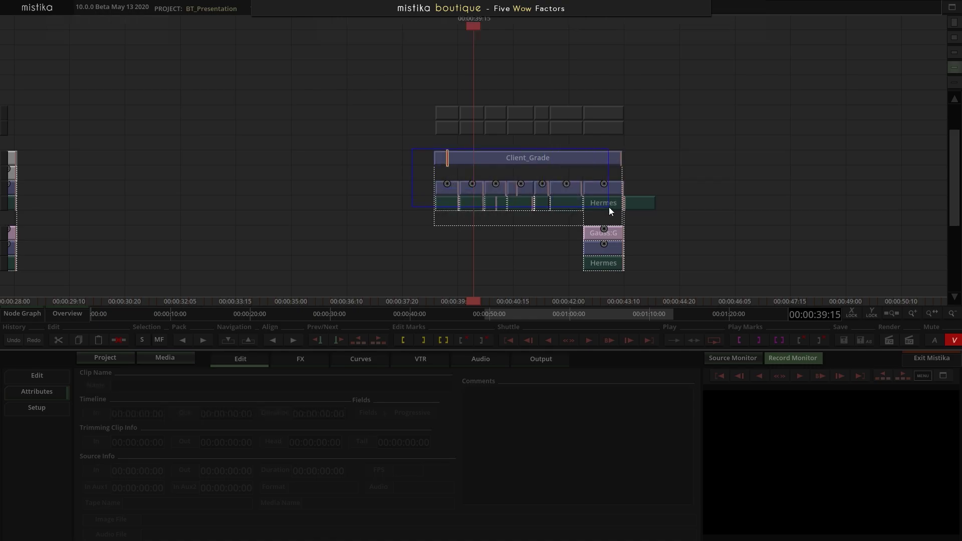
- Divide Client_Grade at the cuts by running the Split conform macro on it together with the short edit's shots
left_click_drag(606, 207, 609, 207)
left_click(422, 249)
left_click_drag(496, 159, 506, 212)
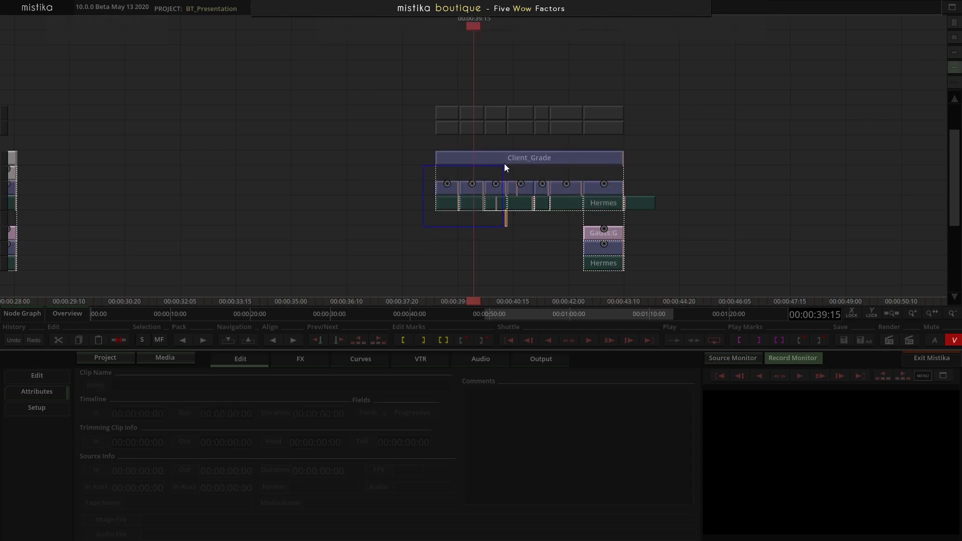
left_click_drag(421, 153, 590, 197)
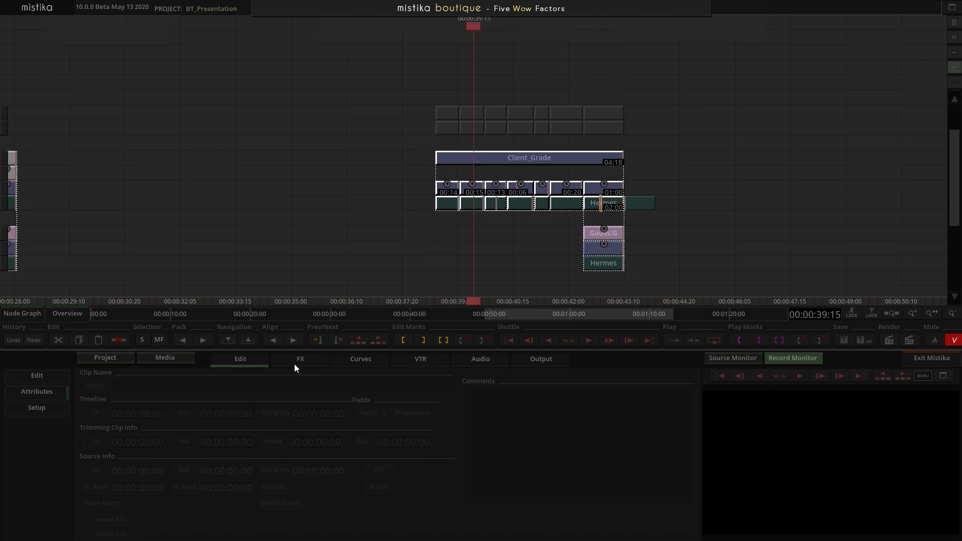
left_click(241, 359)
left_click(129, 500)
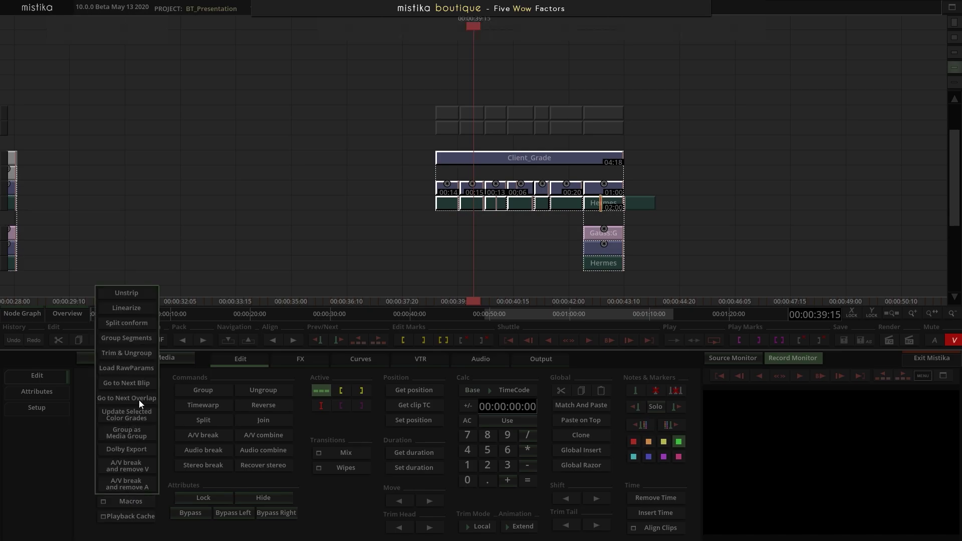
left_click(129, 321)
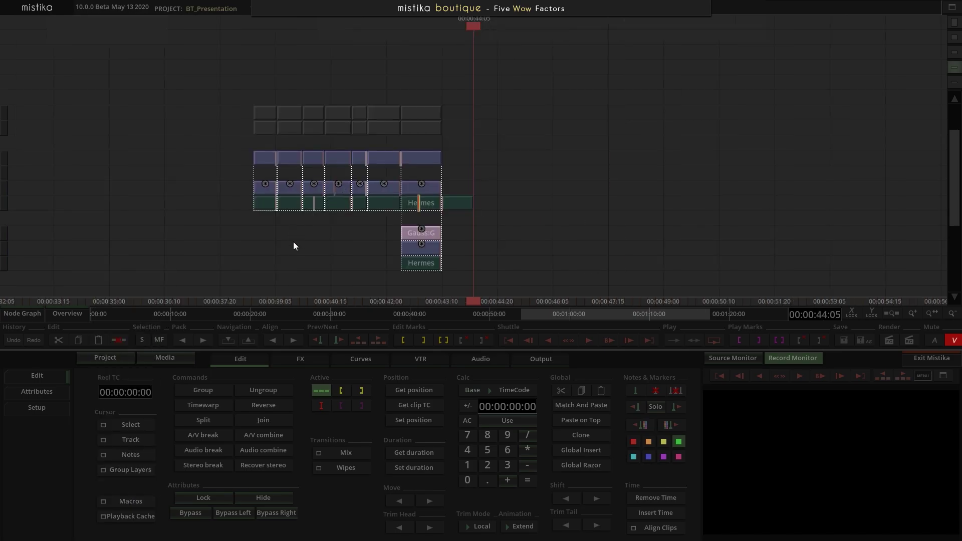
left_click(219, 252)
left_click(326, 263)
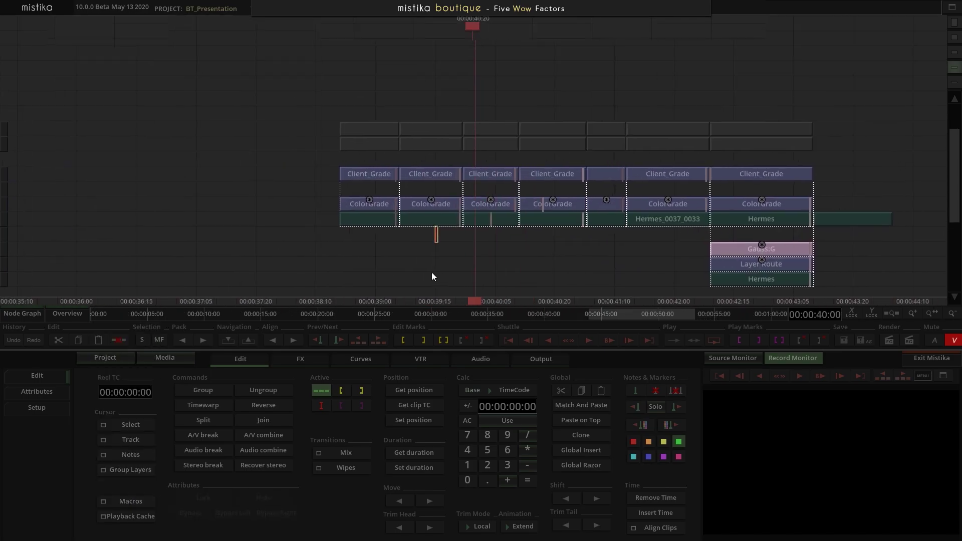
- In the second shot's Client_Grade, set Primary lift to -6.40, gamma to -2.27, and cool the gain to -8.02, -2.31, 18.69
double_click(432, 172)
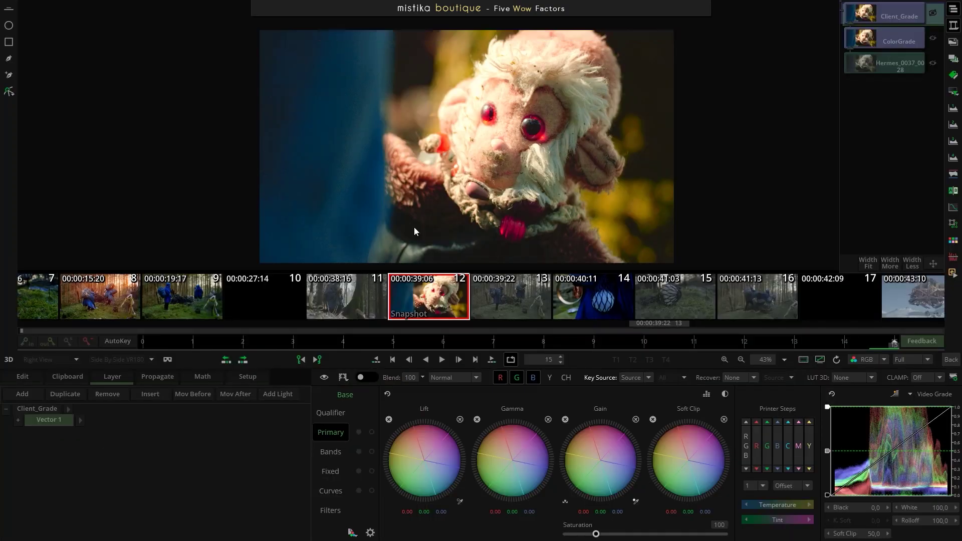
left_click_drag(497, 427, 558, 425)
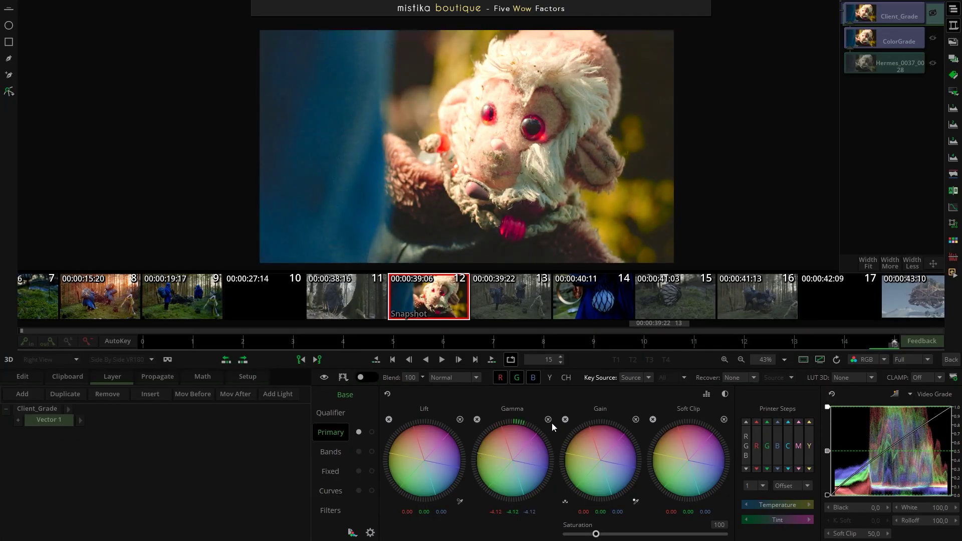
left_click_drag(421, 438, 337, 431)
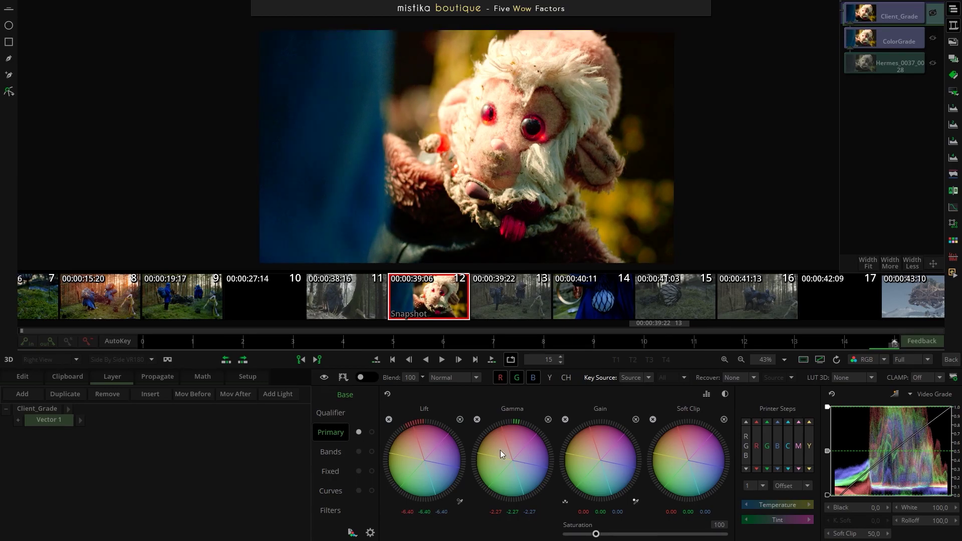
left_click_drag(600, 447, 735, 512)
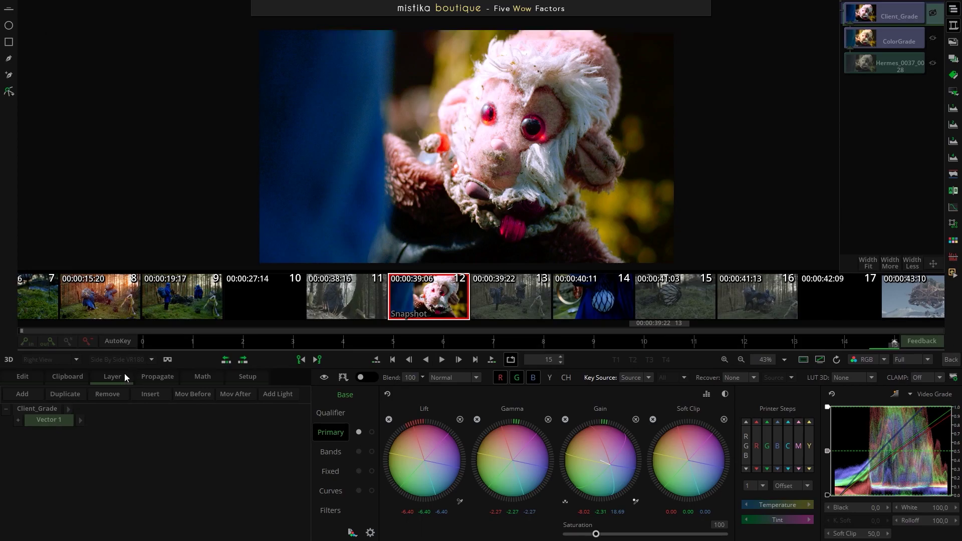
- Propagate the grade with the Current Layer scope, check it on another Client_Grade segment, and return to the timeline
left_click(169, 376)
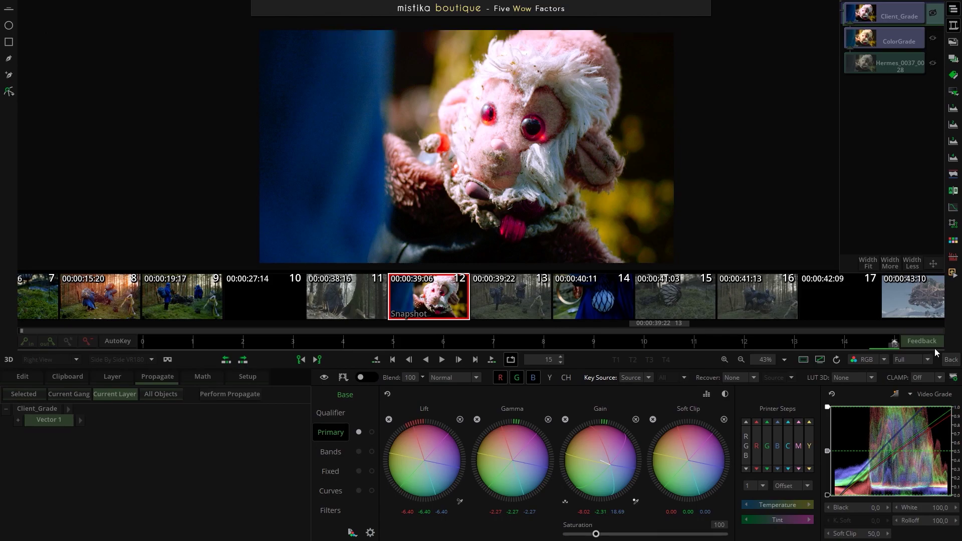
left_click(951, 360)
left_click(509, 180)
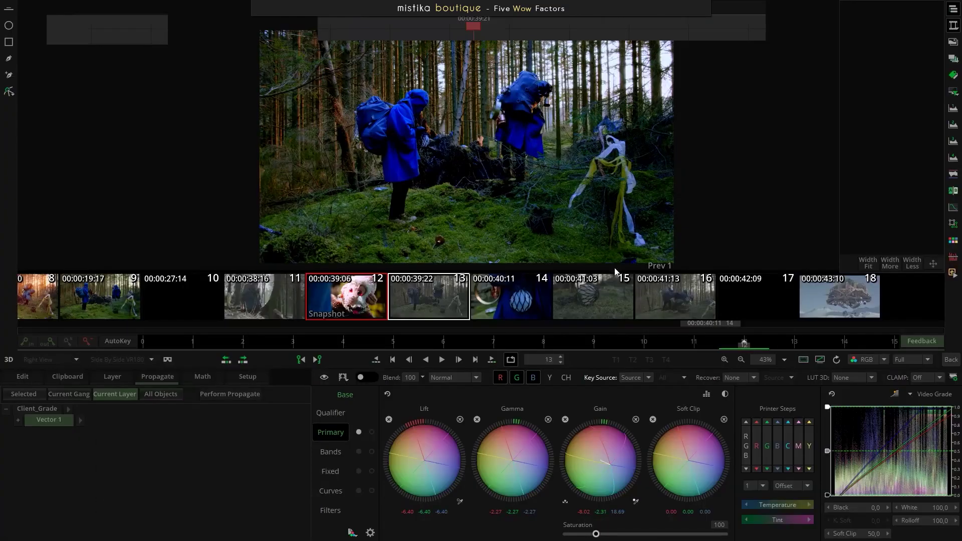
left_click(951, 360)
- Try the Hide and Bypass attributes on the whole row of Client_Grade segments, and switch both back off
scroll(558, 178, "down", 5)
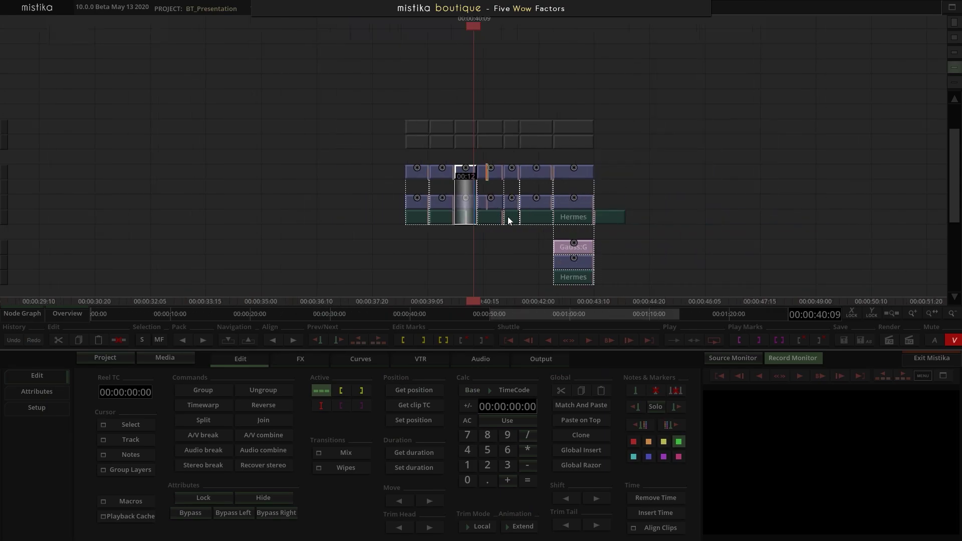
left_click_drag(623, 191, 340, 160)
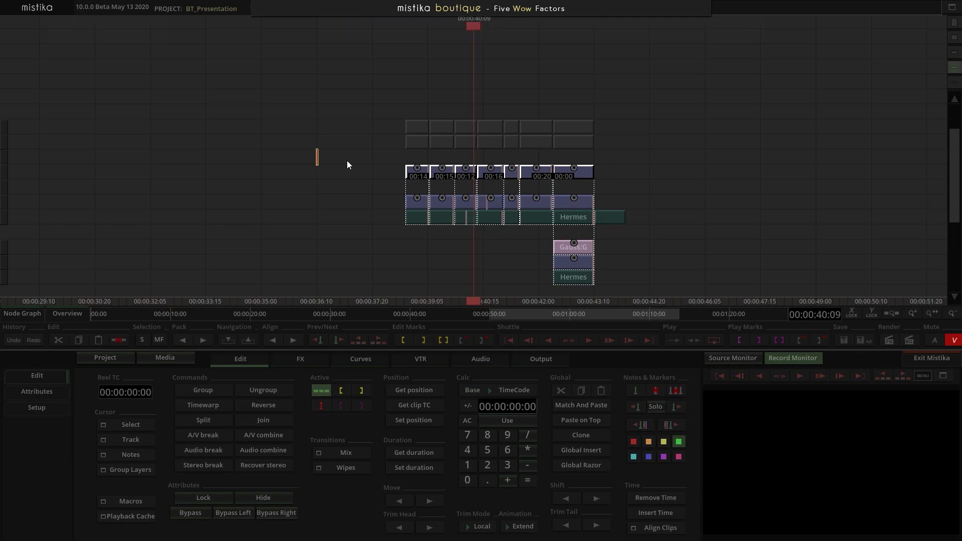
key("h")
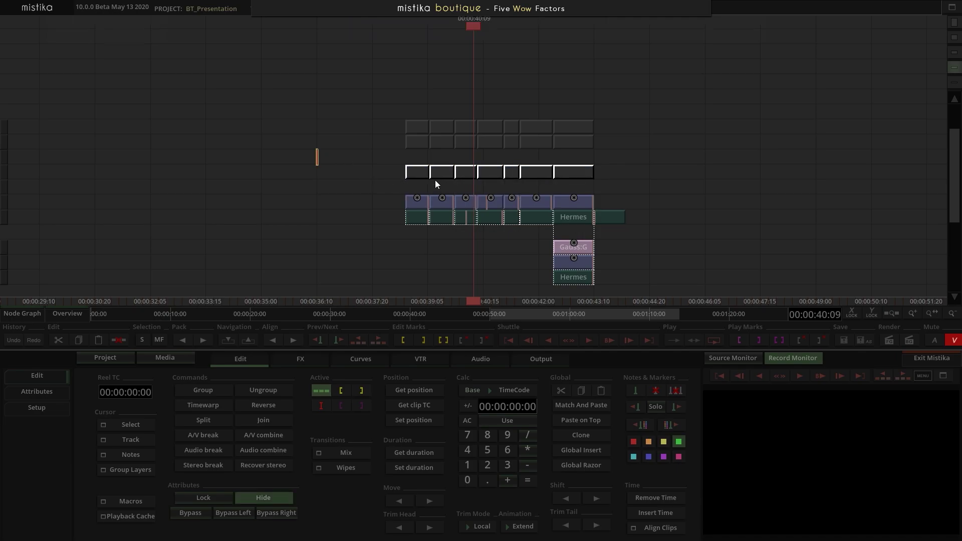
key("b")
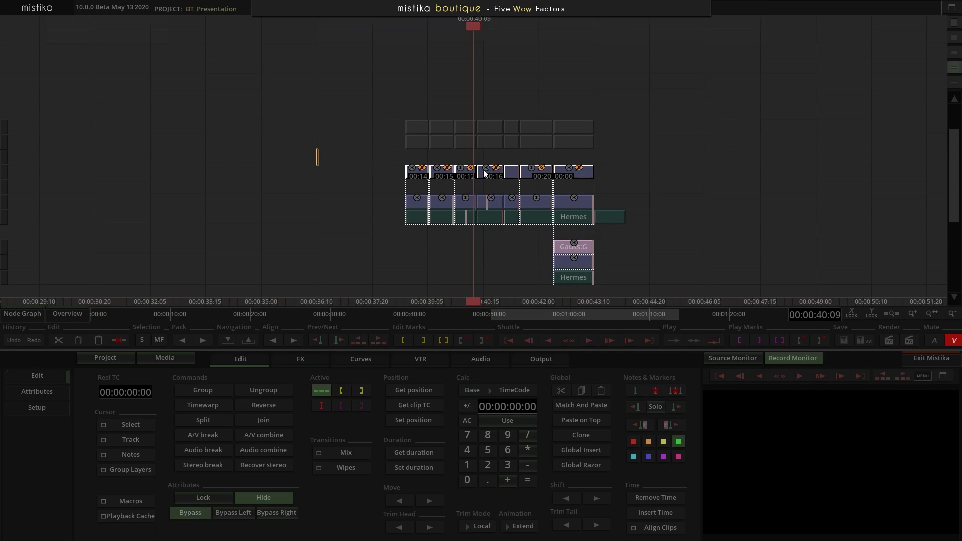
key("b")
key("h")
key("h")
key("h")
- Hide the short edit's row of ColorGrade effects and show it again
left_click_drag(620, 205, 342, 197)
key("h")
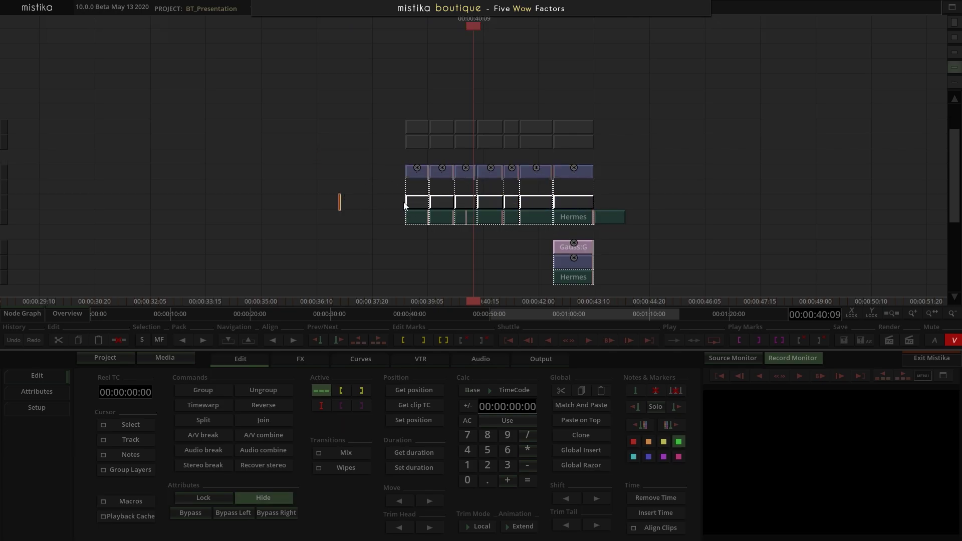
key("h")
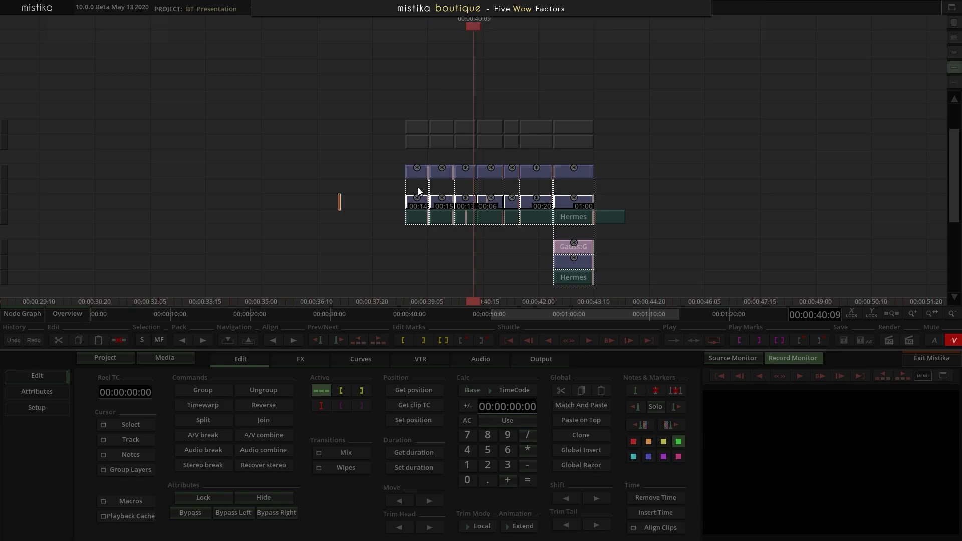
- Examine how Client_Grade and ColorGrade connect to the clip in the Hermes_0037_0033 shot's node graph, and close the graph
key("space")
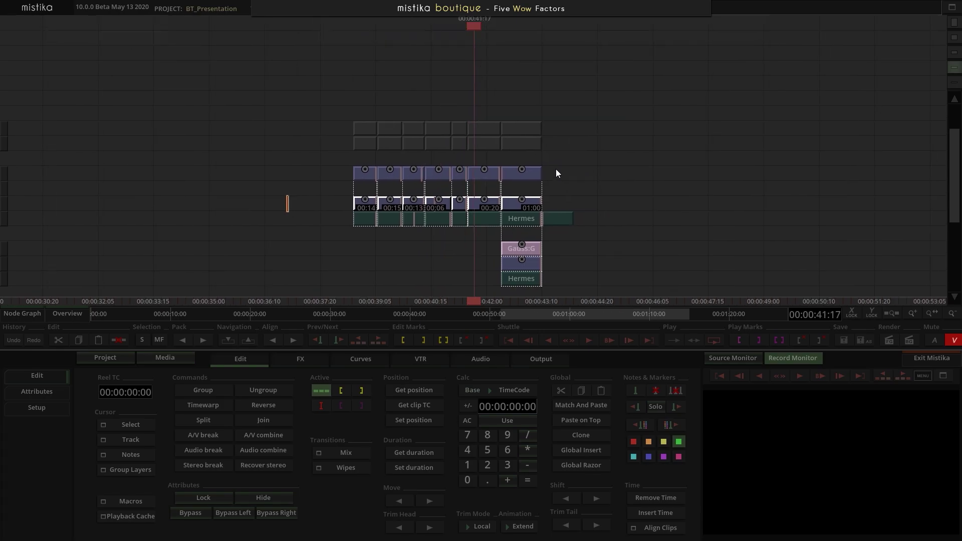
scroll(446, 260, "up", 5)
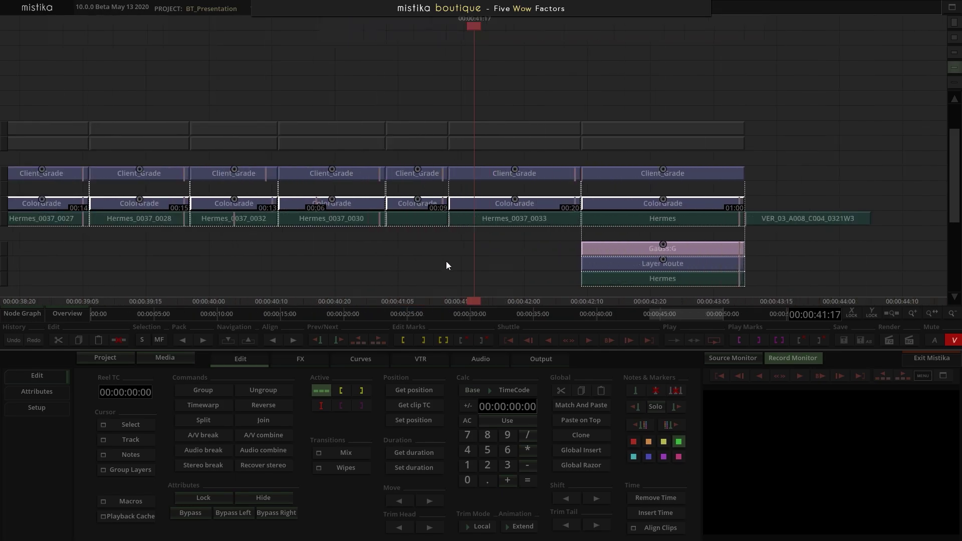
left_click(446, 262)
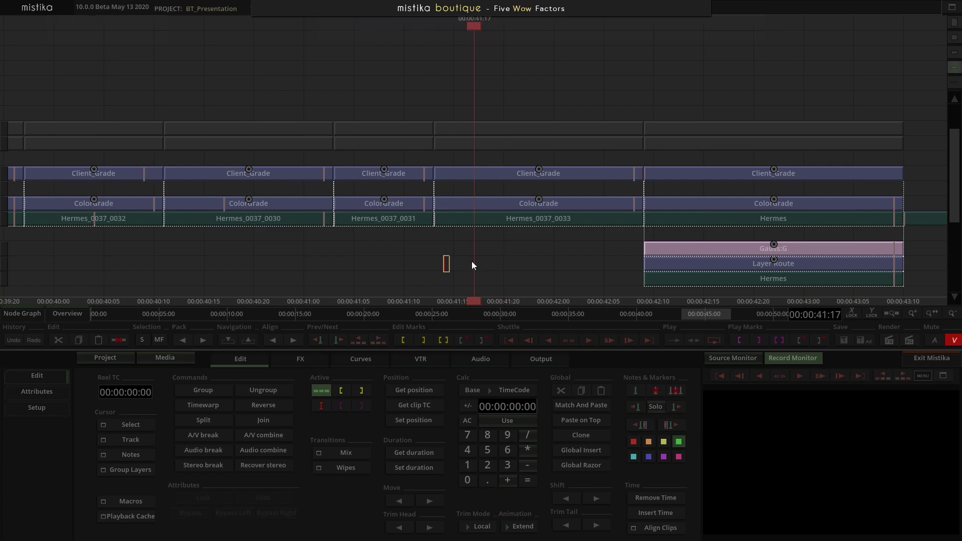
scroll(468, 253, "down", 4)
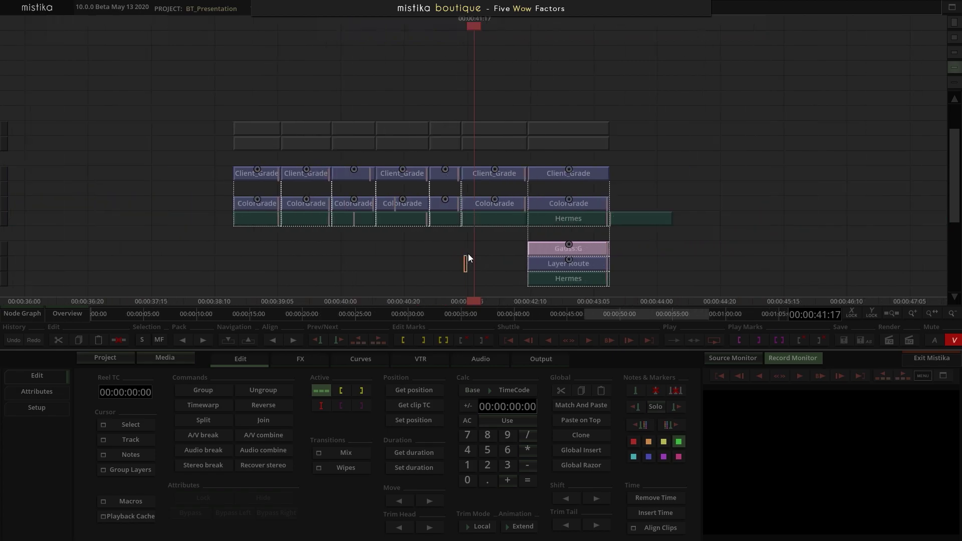
left_click(488, 172)
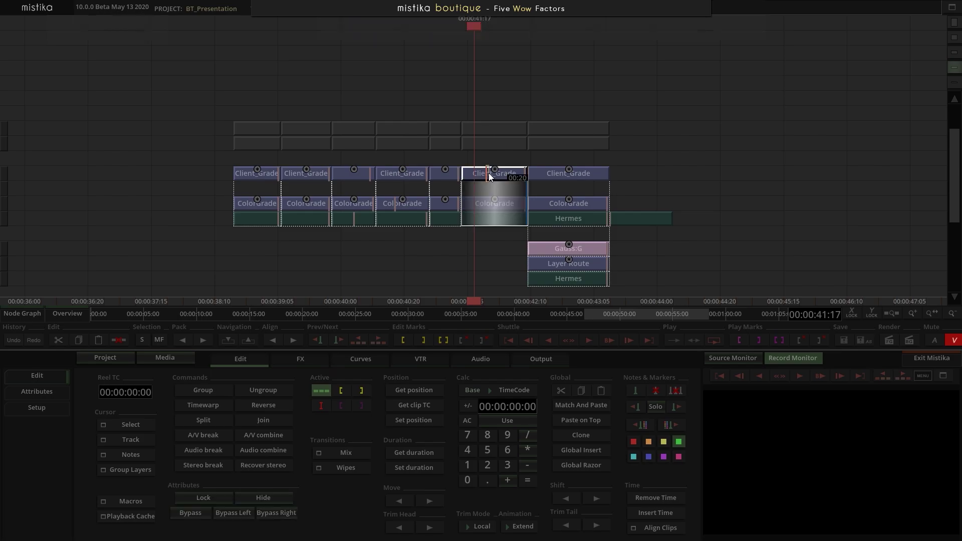
left_click(22, 314)
left_click(362, 145)
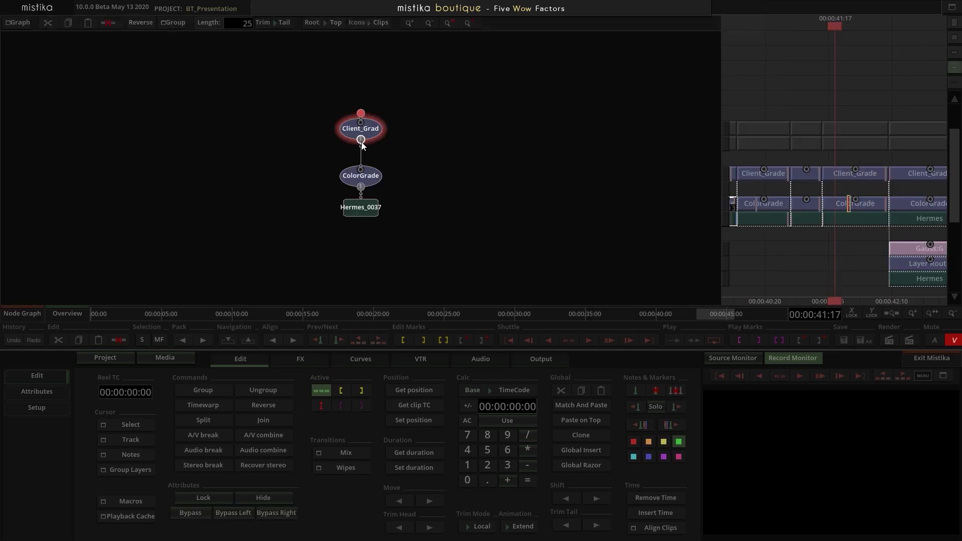
left_click(20, 316)
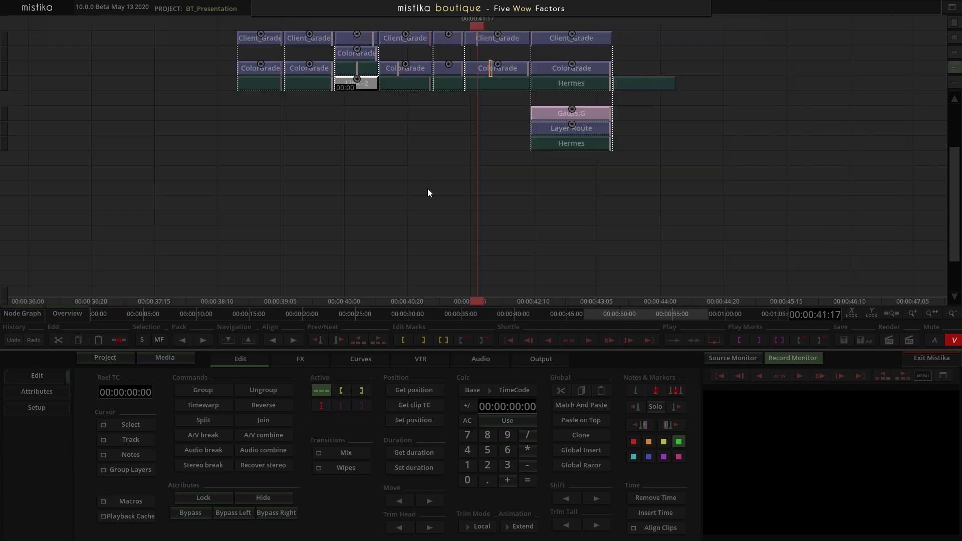
- Move the Link-2 effect above the short edit's stacks and return the third shot's ColorGrade and clip to their rows
left_click_drag(335, 177, 337, 70)
left_click_drag(343, 145, 341, 168)
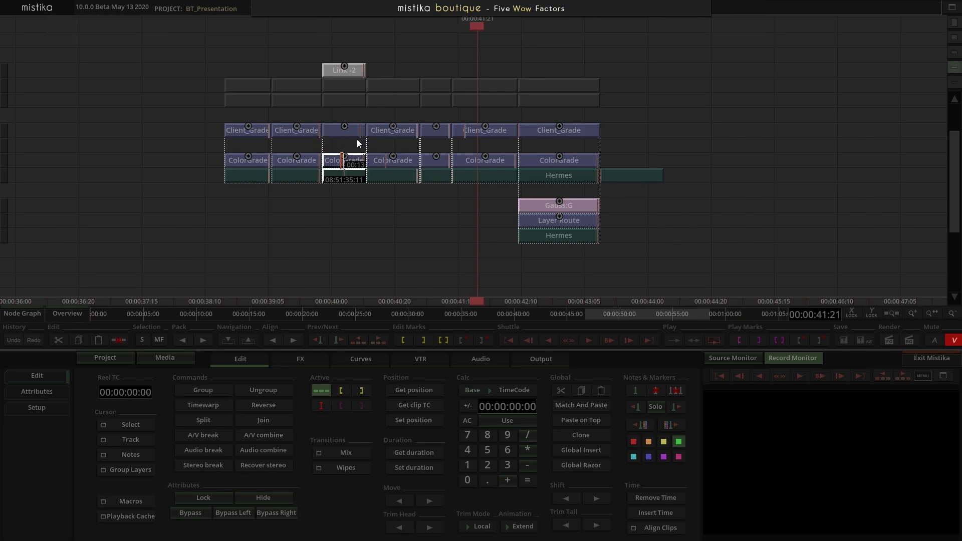
- Move the Client_Grade, DVO Sharpen and DVO Regrain RGB rows down onto the ColorGrades without gaps, and unhide both DVO rows
mouse_move(216, 109)
left_mouse_down()
mouse_move(534, 136)
mouse_move(549, 146)
left_mouse_up()
left_click(610, 115)
mouse_move(247, 86)
left_mouse_down()
mouse_move(246, 109)
mouse_move(247, 99)
left_mouse_up()
left_click(214, 96)
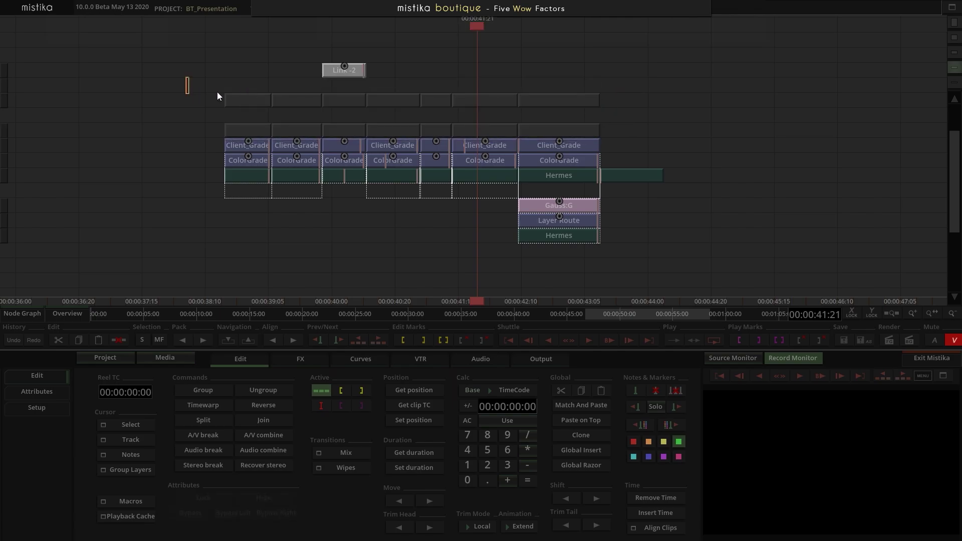
left_click_drag(571, 116, 588, 115)
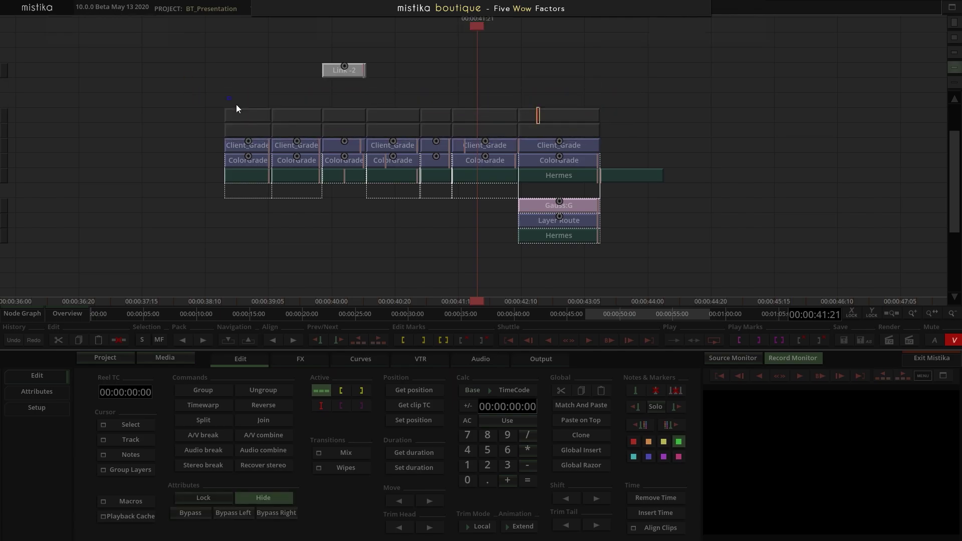
left_click_drag(550, 130, 534, 103)
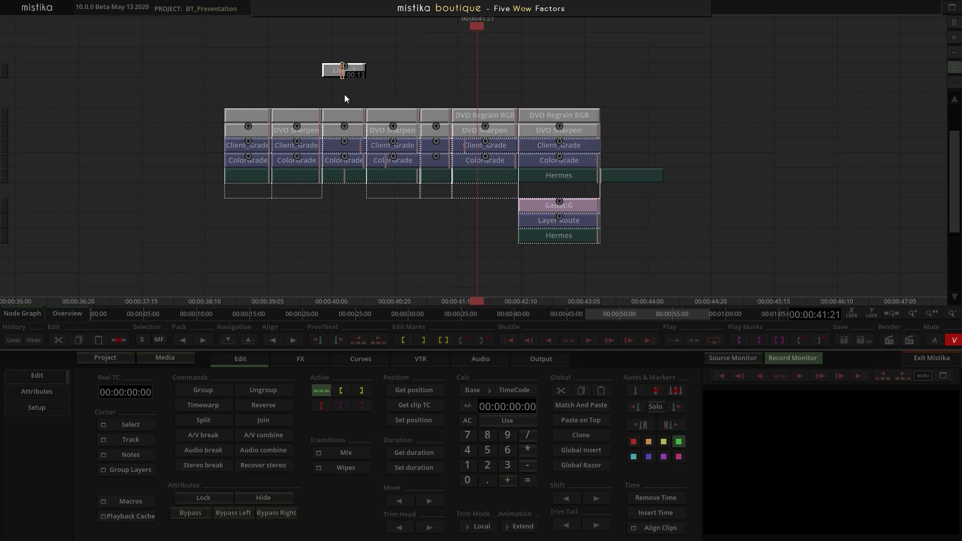
scroll(351, 108, "up", 2)
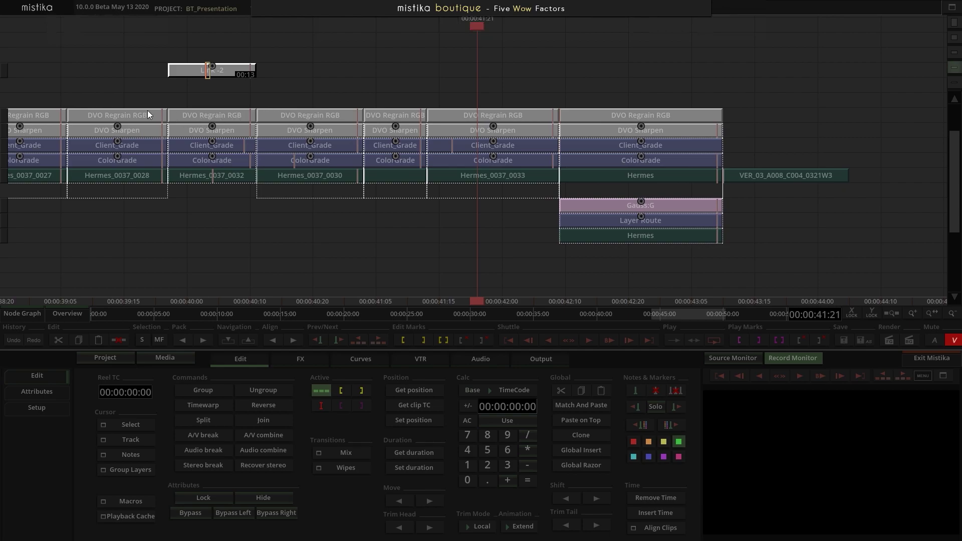
- Extend the Link-2 effect to all seven shots of the short edit and move its row clear above the DVO Regrain RGB row
scroll(282, 90, "down", 1)
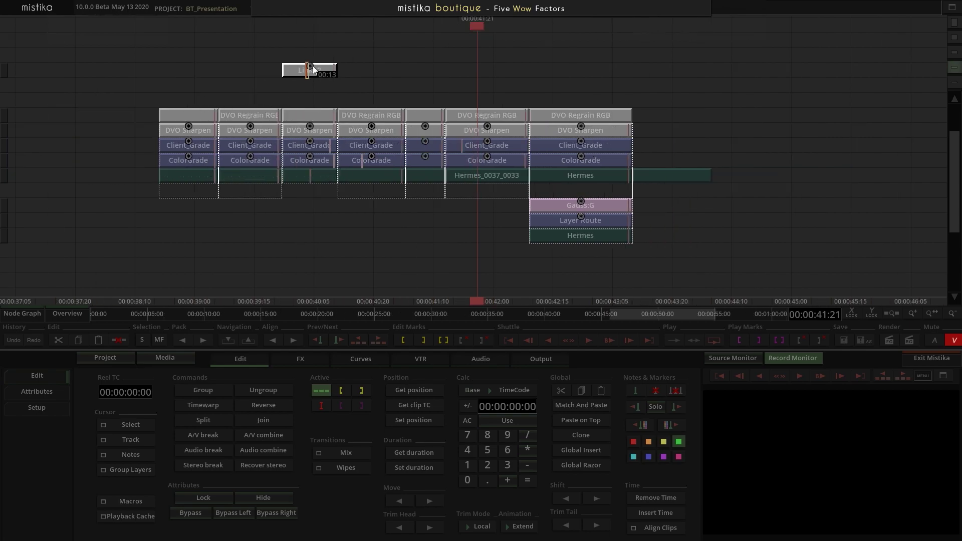
mouse_move(154, 81)
left_mouse_down()
mouse_move(287, 114)
mouse_move(599, 101)
mouse_move(616, 118)
left_mouse_up()
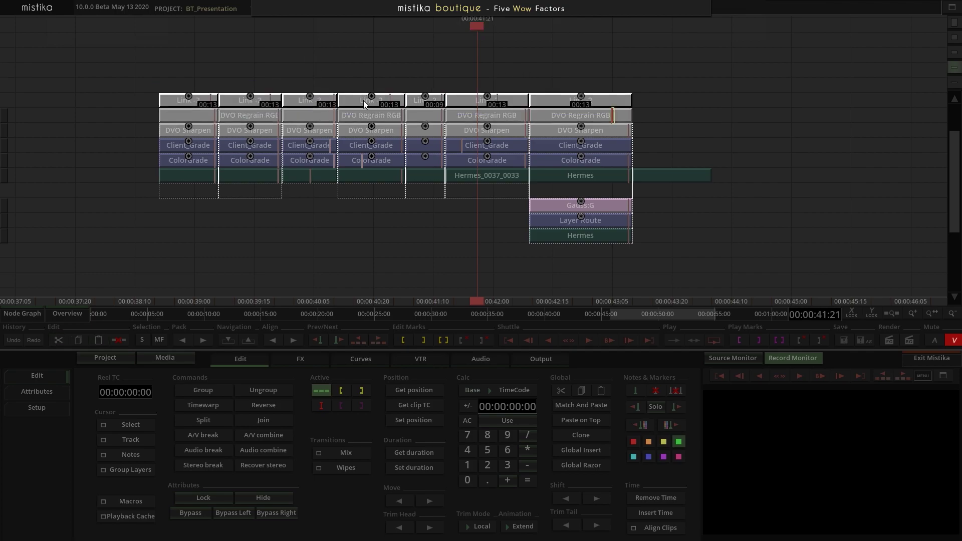
left_click_drag(363, 101, 365, 70)
left_click_drag(269, 98, 477, 124)
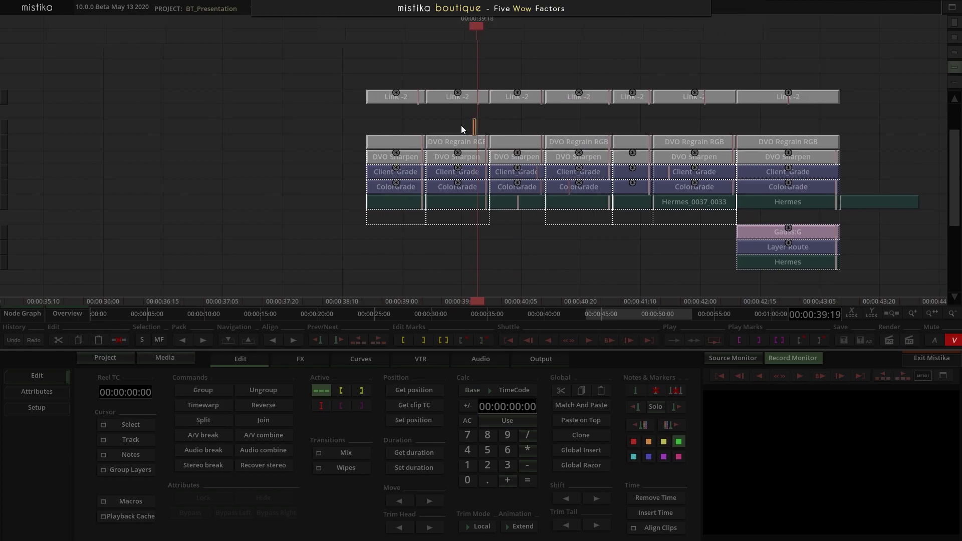
- Inspect the Source Offset parameter of the Link-2 effect over the Hermes_0037_0028 shot and return to the timeline
left_click(458, 97)
double_click(458, 98)
left_click_drag(212, 411, 185, 392)
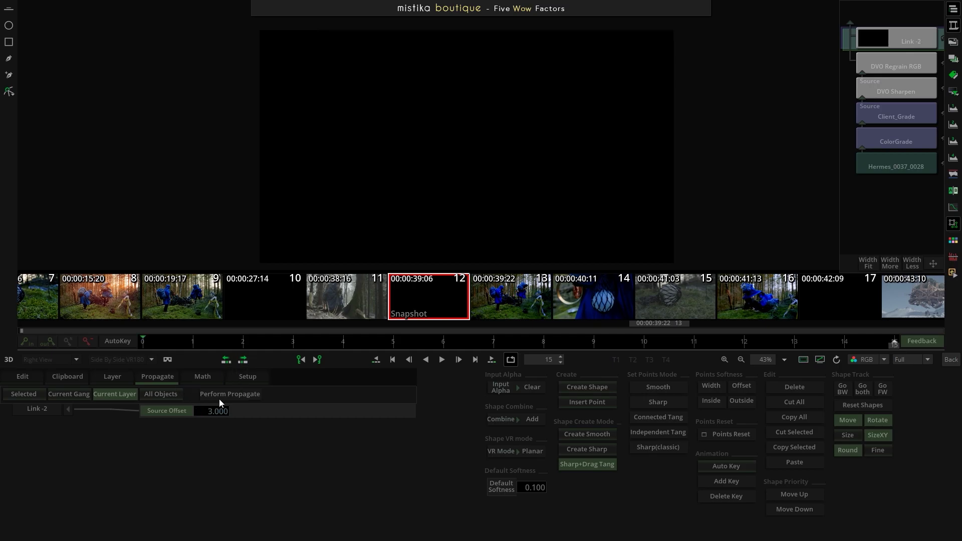
left_click(951, 359)
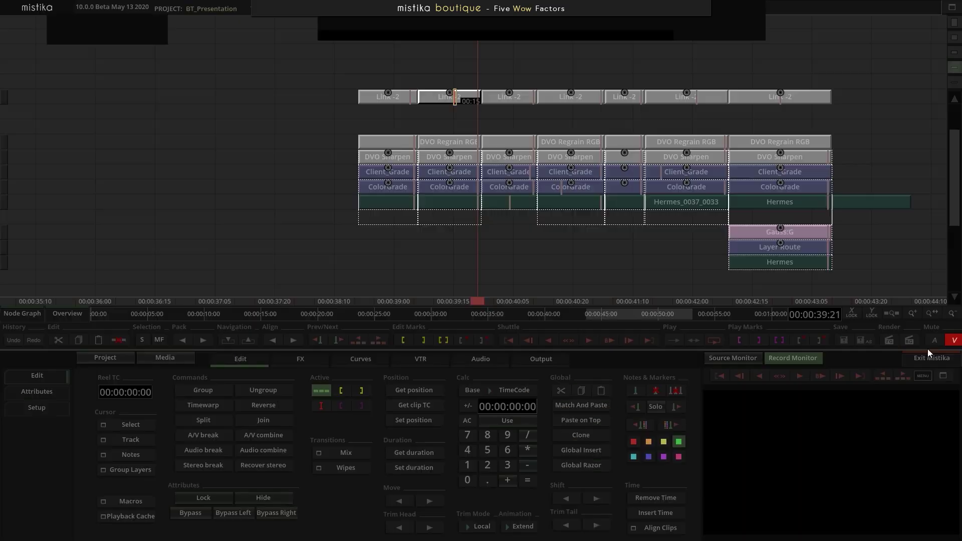
- Add a Color Grade effect on top of the second shot's Link-2 and open it for grading
left_click(296, 358)
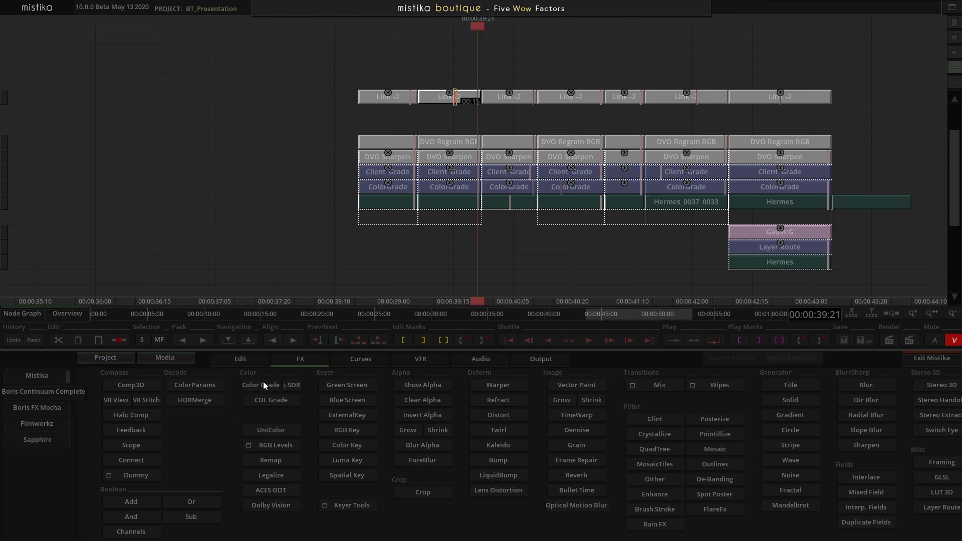
left_click(264, 385)
double_click(437, 84)
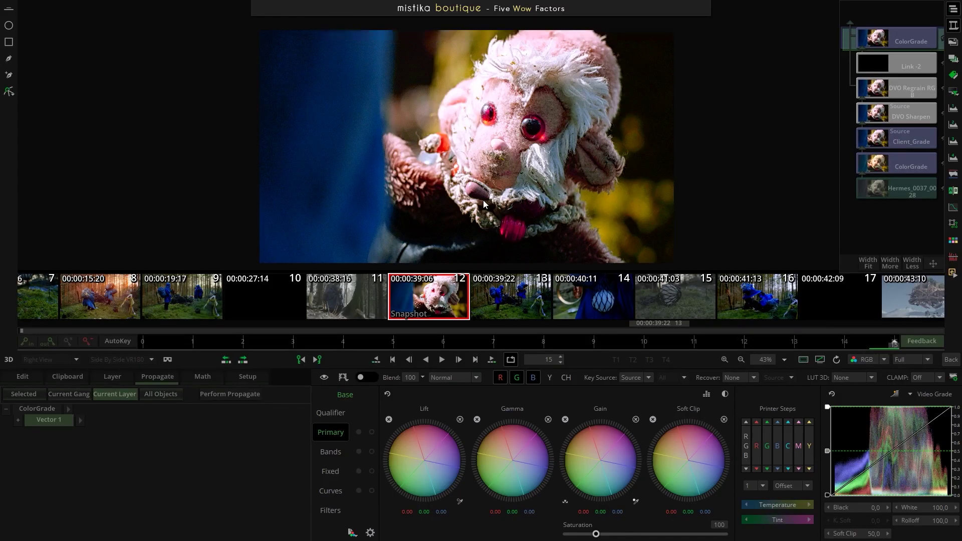
- Step the Link-2 effect's Source Offset through 4, 5 and 6 to compare the picture from different layers of the stack
double_click(908, 61)
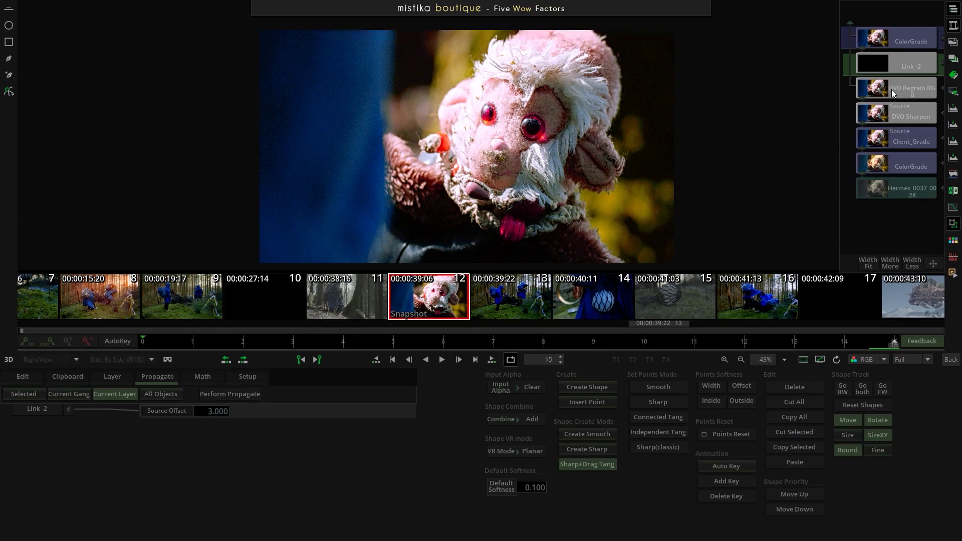
left_click(213, 413)
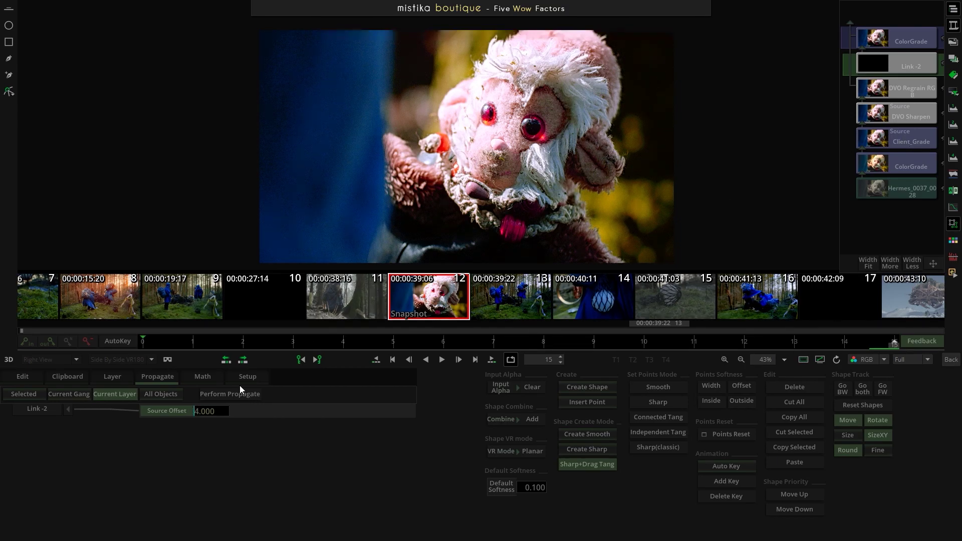
key("Up")
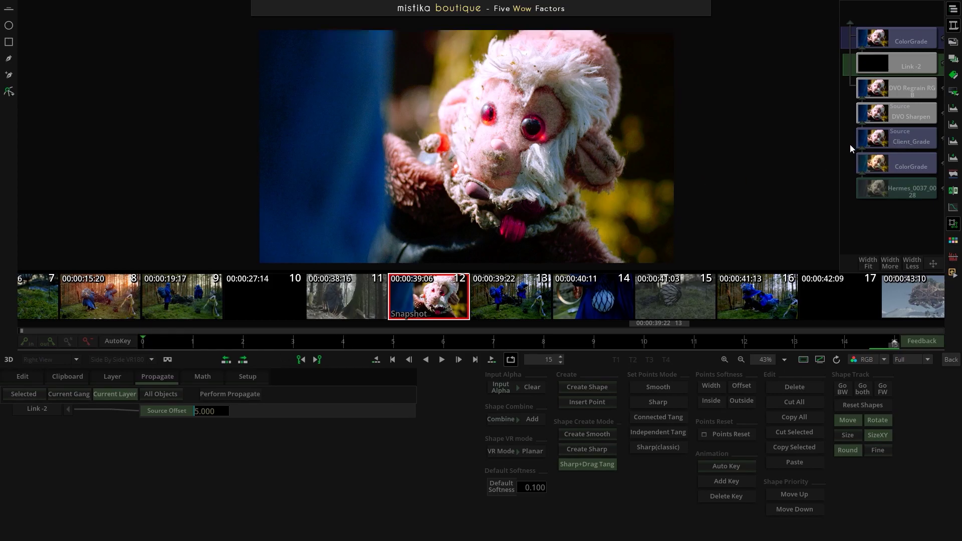
key("Up")
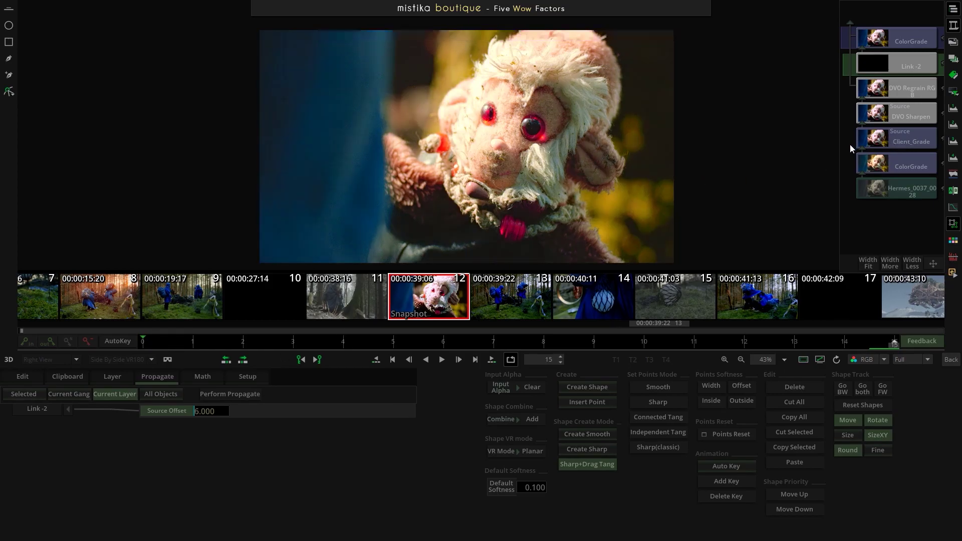
key("Up")
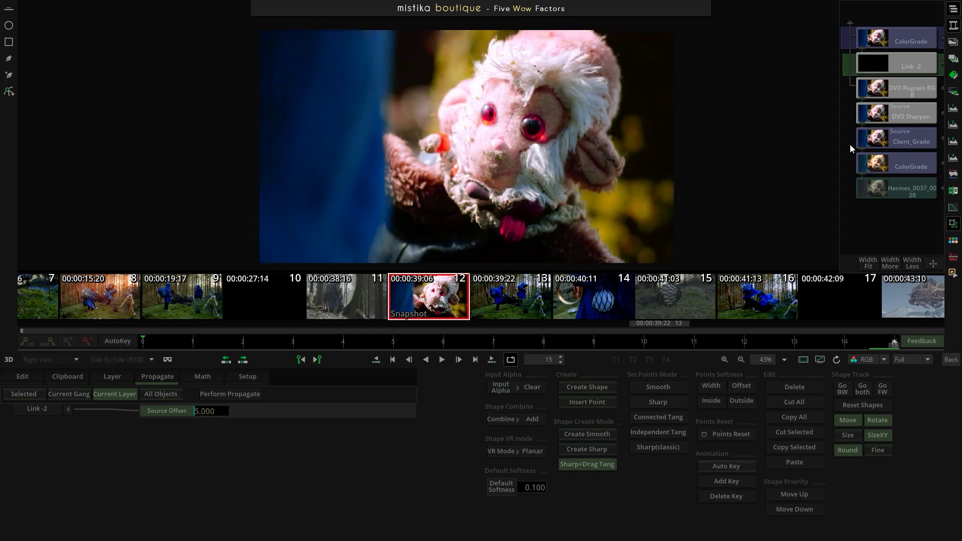
key("Up")
key("Up")
key("Up")
- Set the Gamma of the ColorGrade above Link-2 to about -13.86, adjust its Gain, and return to the timeline
left_click(880, 45)
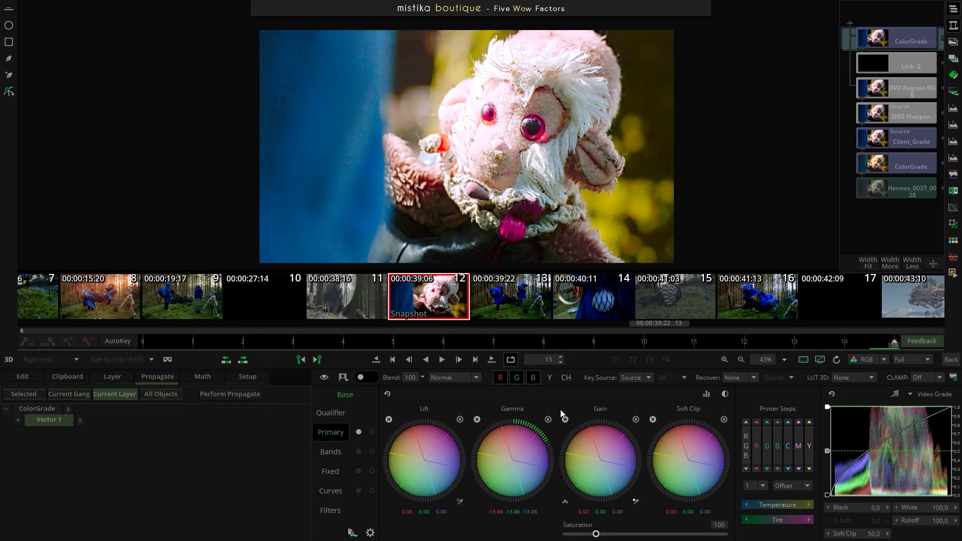
left_click_drag(603, 446, 373, 418)
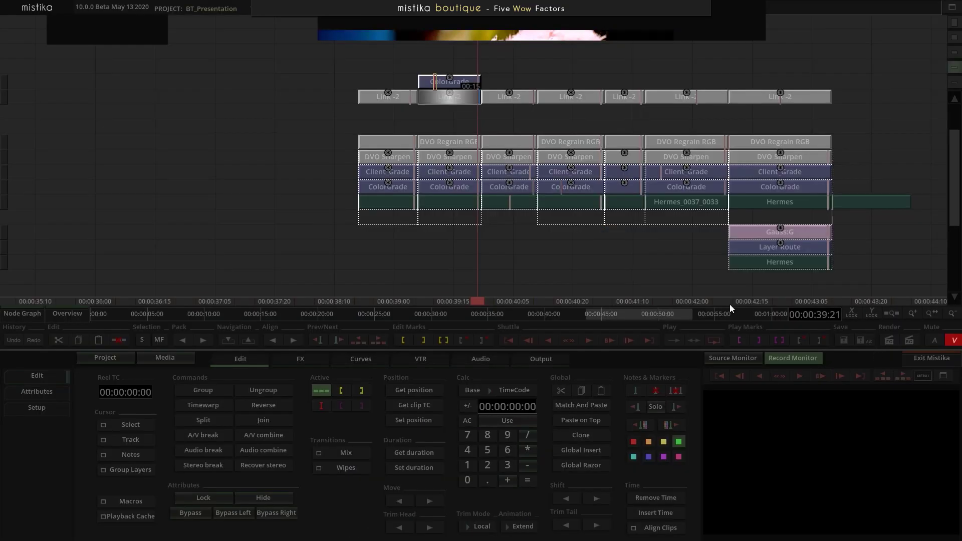
left_click(951, 359)
- Copy the row of Link-2 effects together with the second shot's new ColorGrade to the empty rows above
left_click_drag(365, 82, 741, 57)
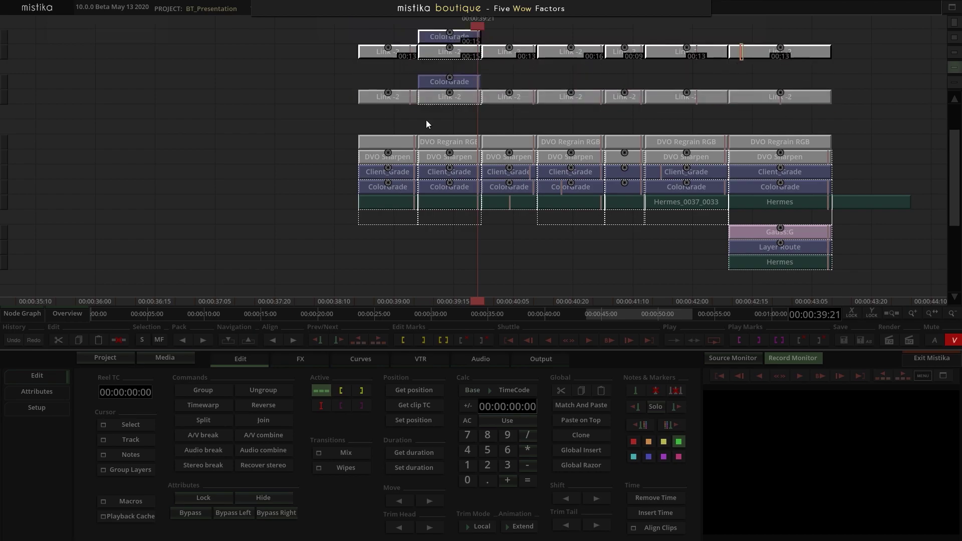